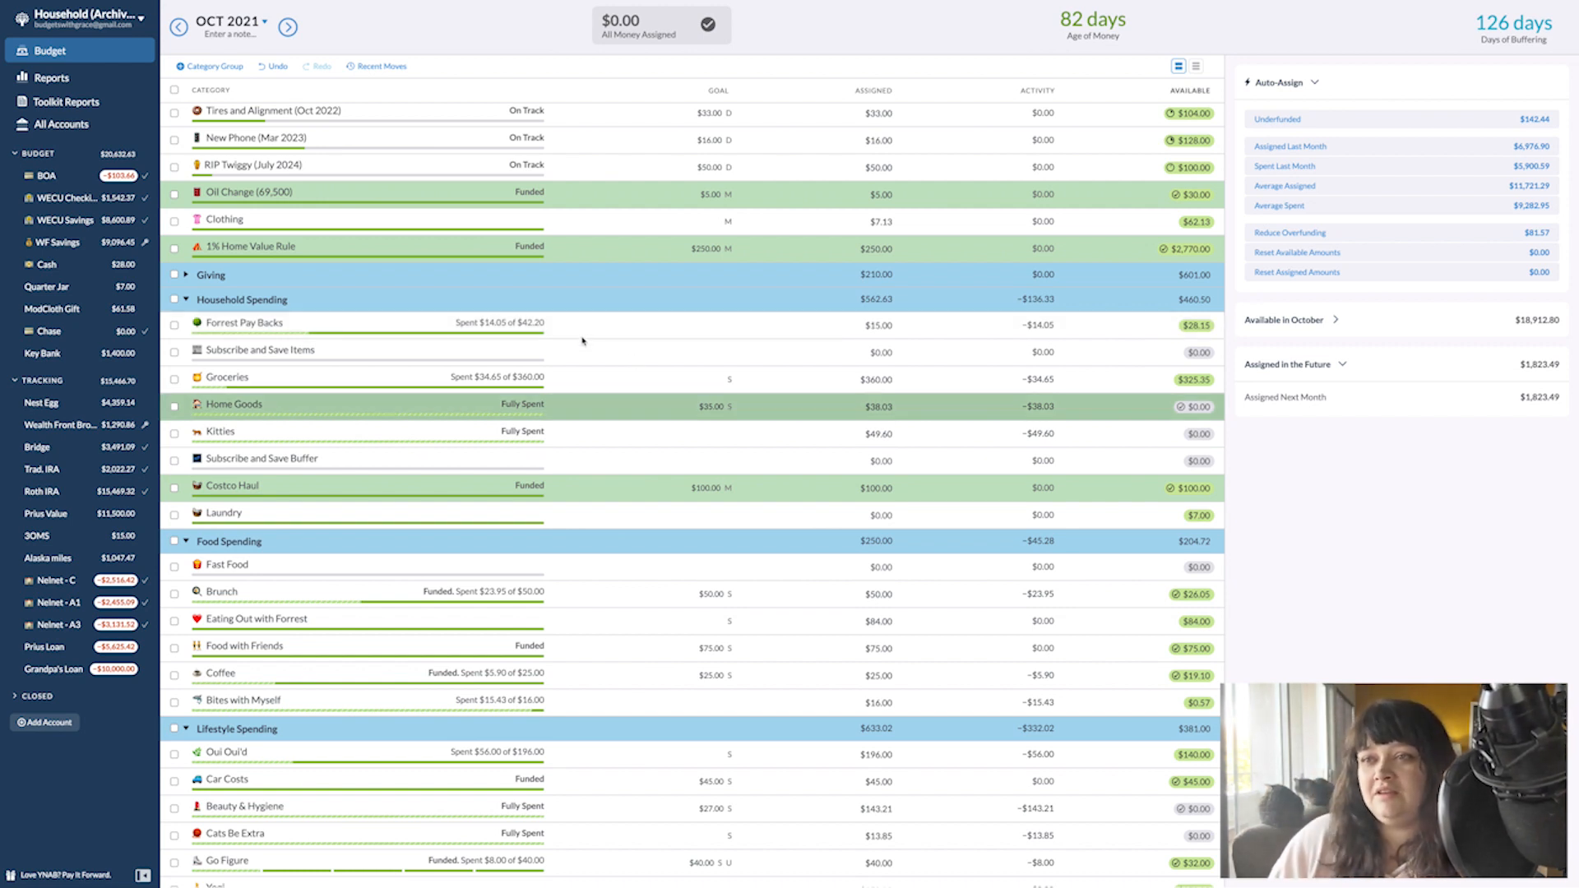
- Open the WECU Checking account register and collapse the Tracking accounts group
scroll(526, 346, up, 10)
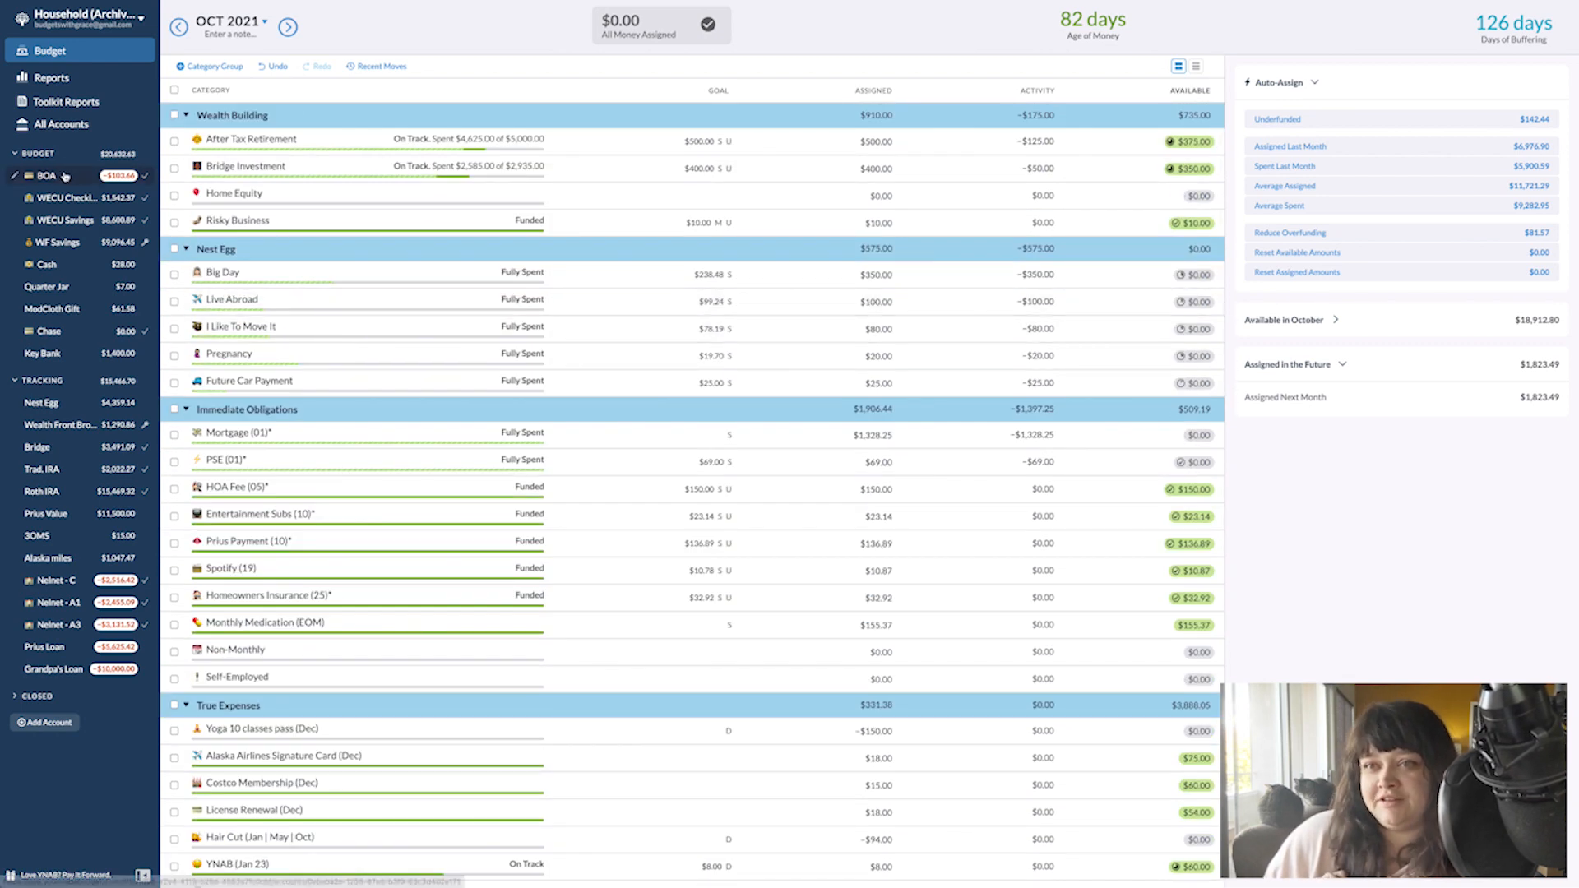
click(64, 201)
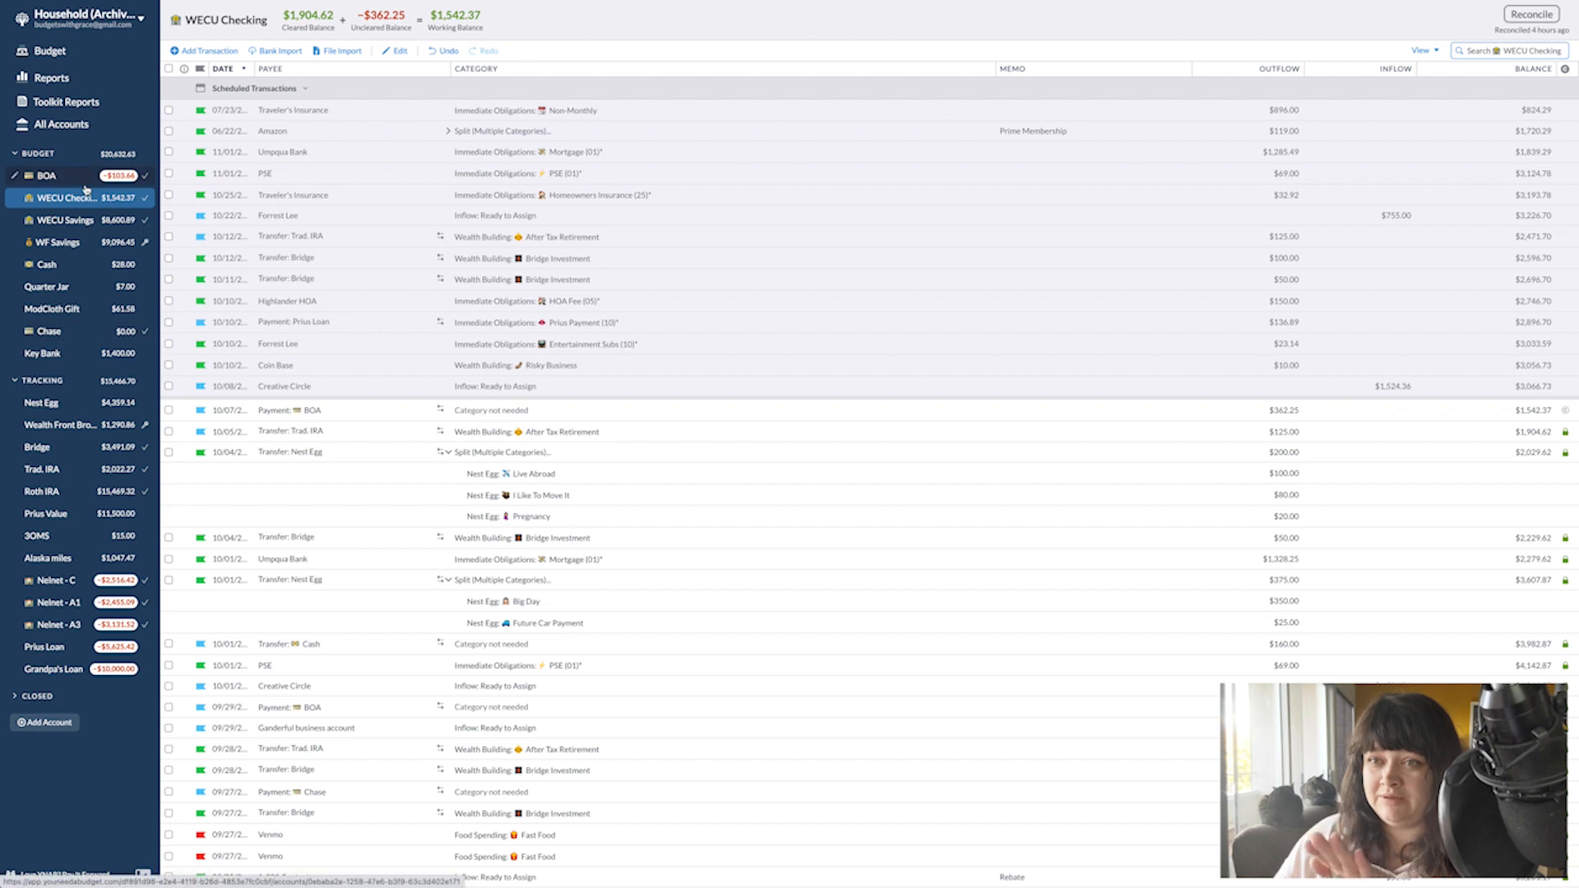
click(29, 382)
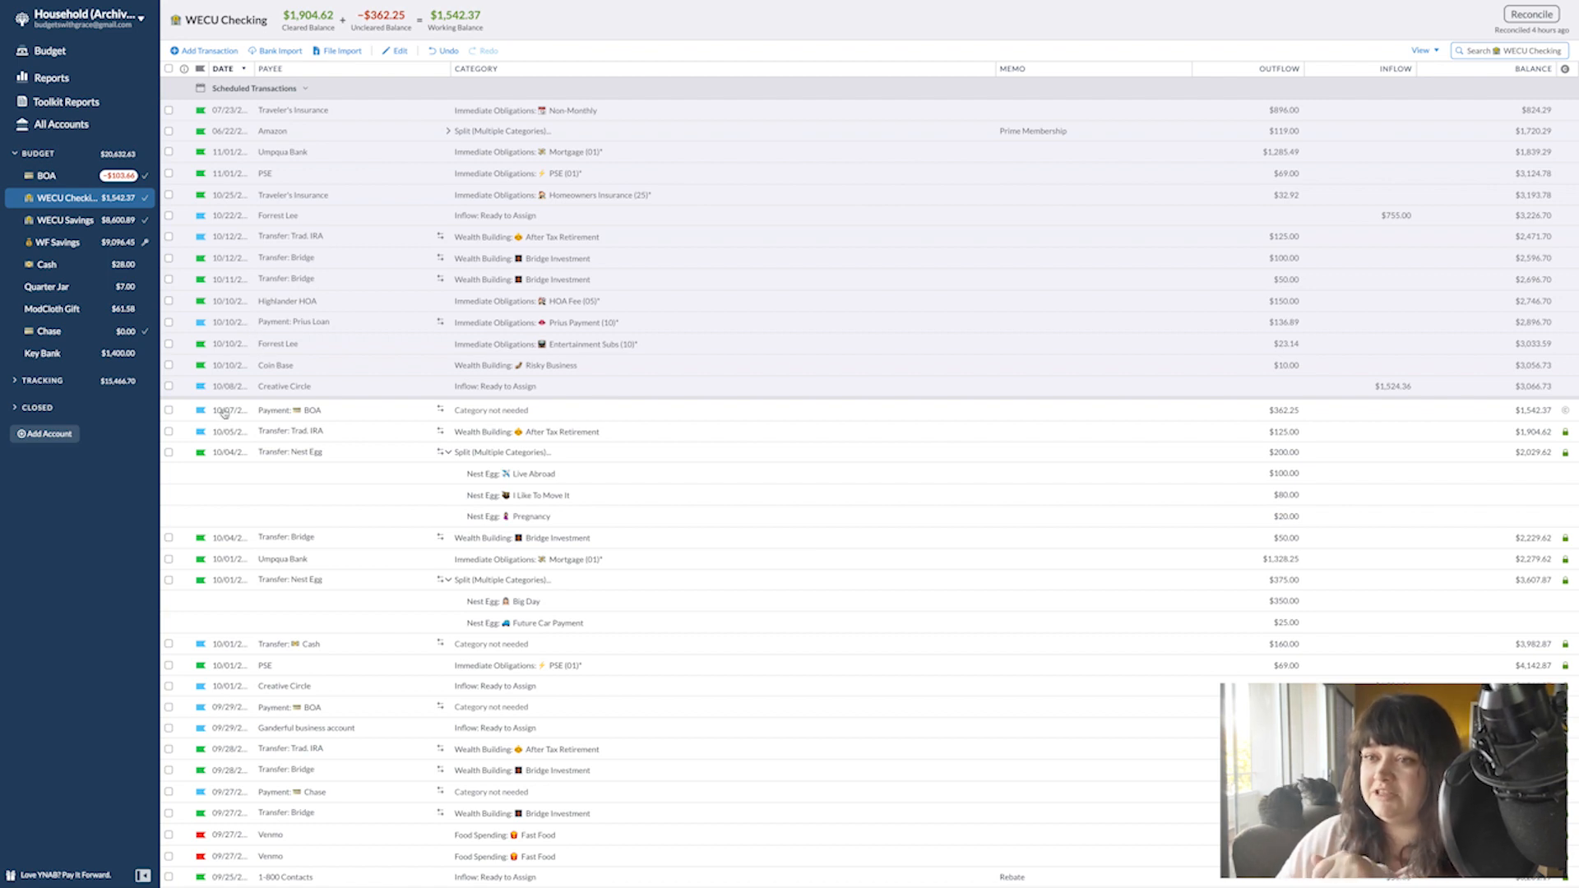
- Enter the scheduled 10/08 Creative Circle inflow into the WECU Checking register now and accept its match
click(201, 387)
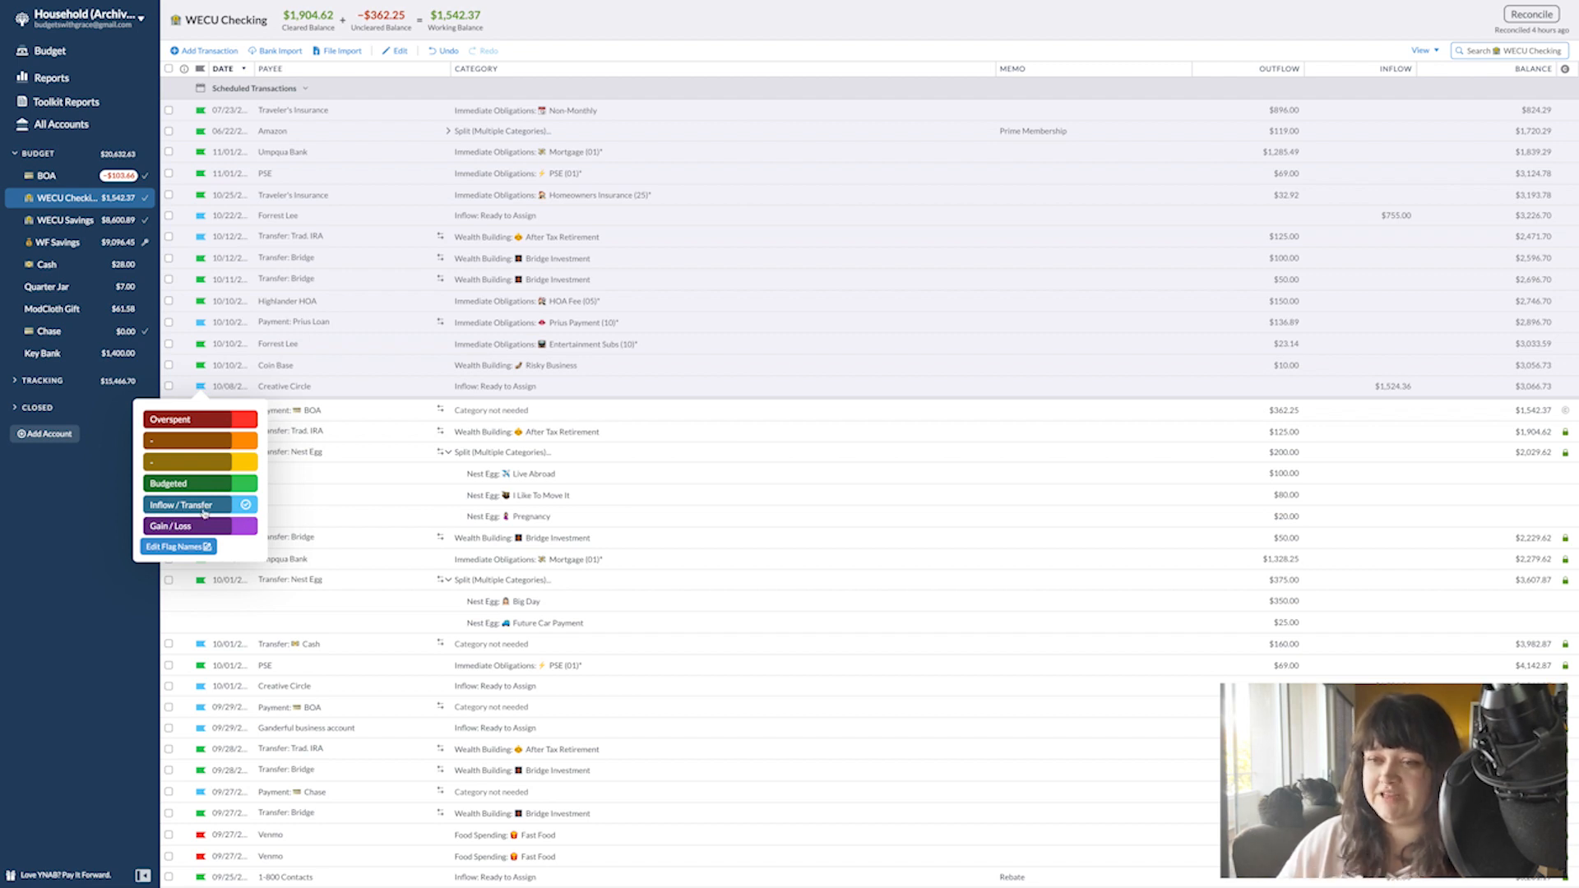
click(298, 386)
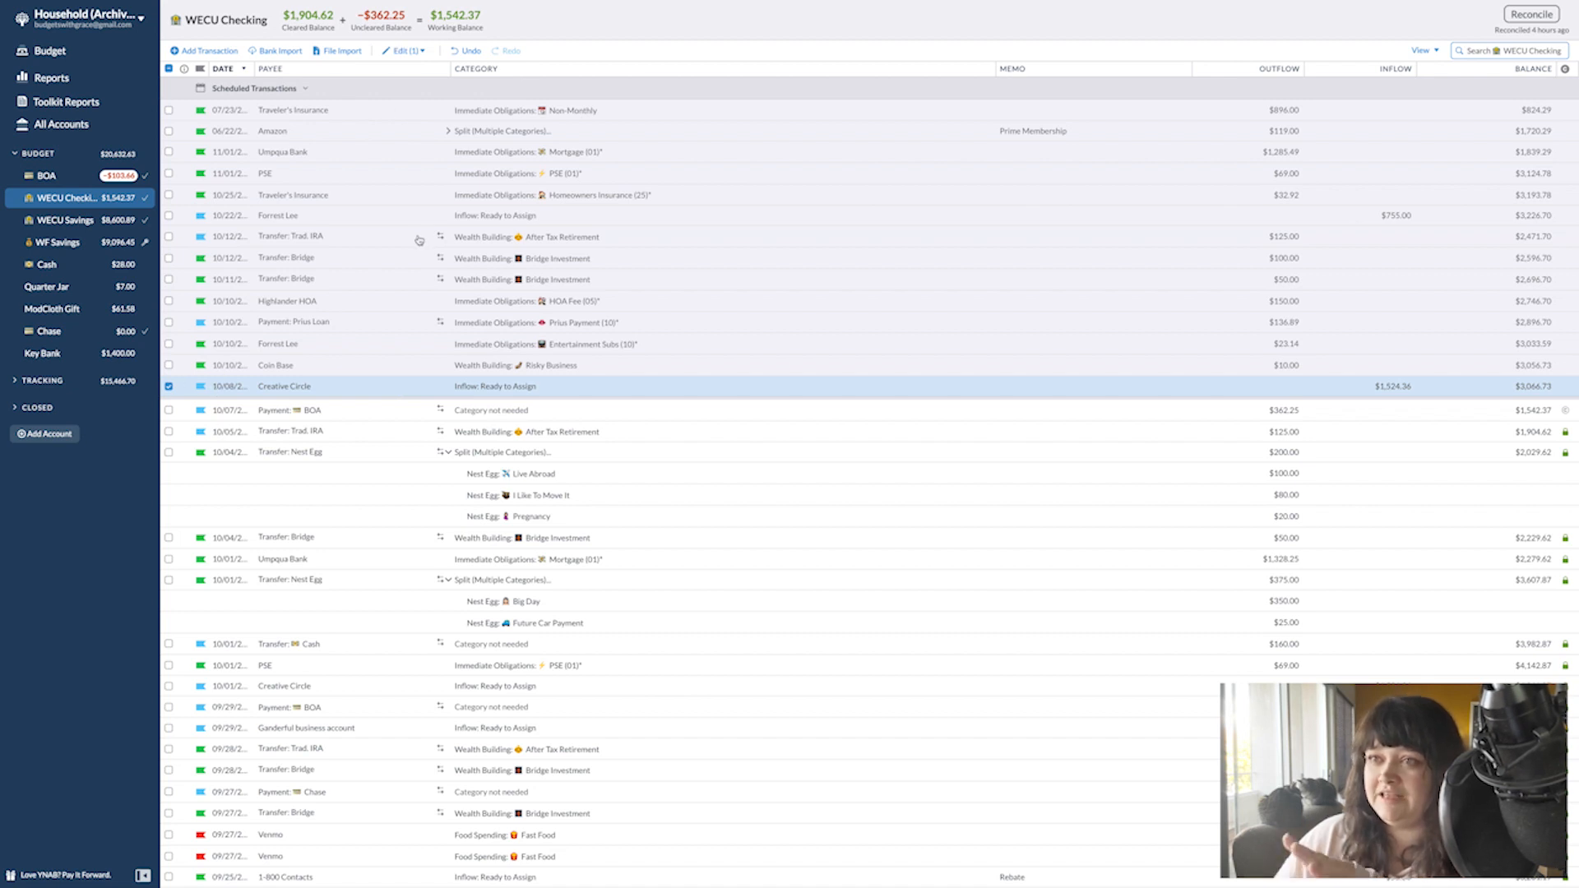
click(398, 52)
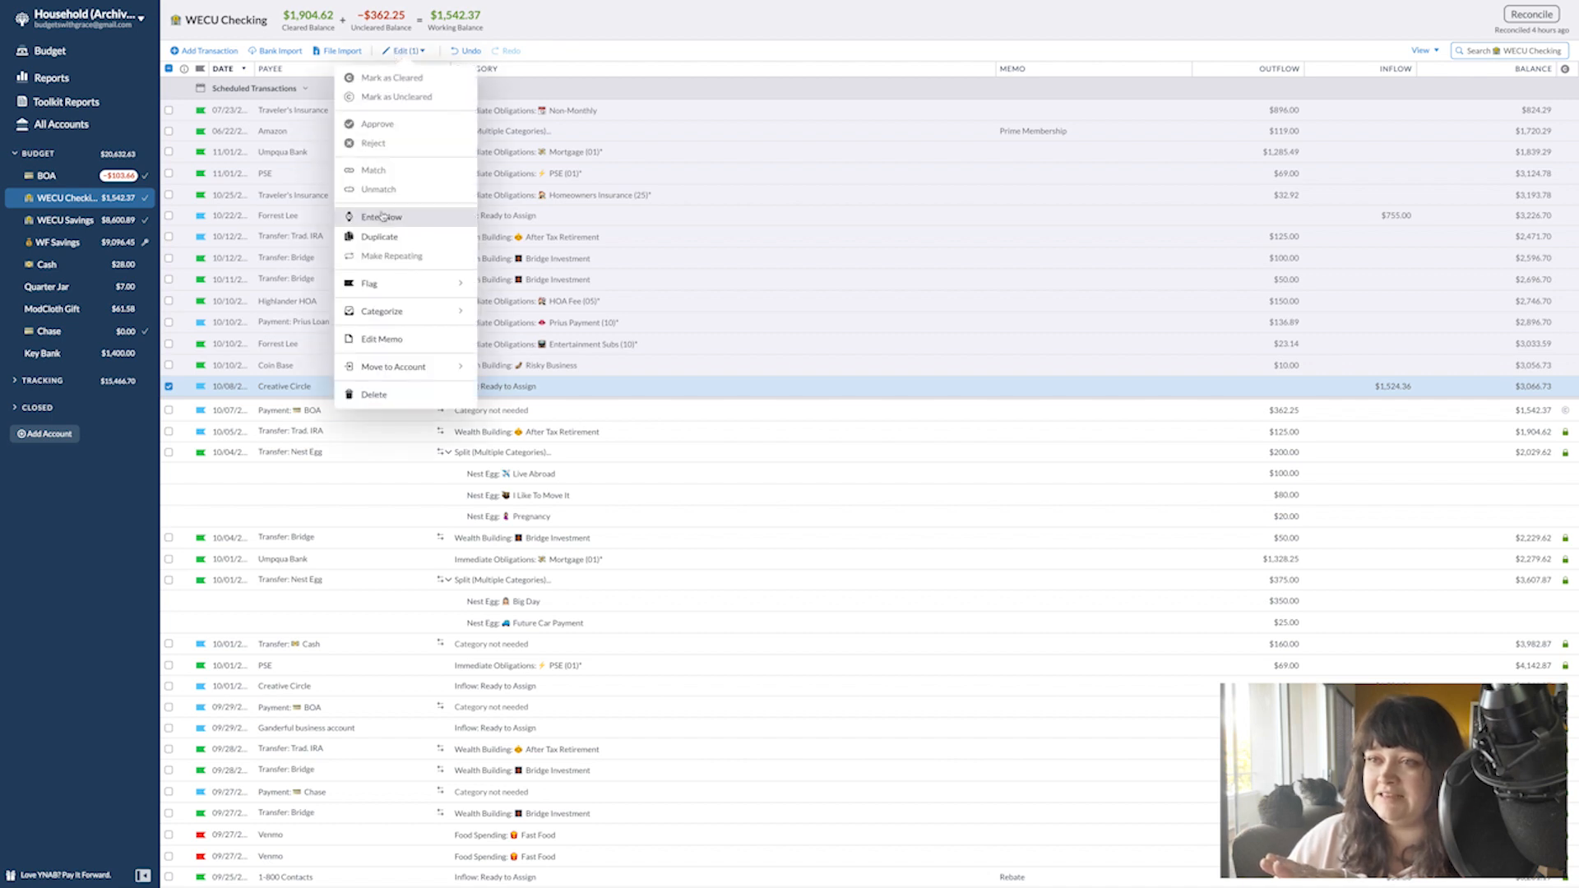
click(411, 218)
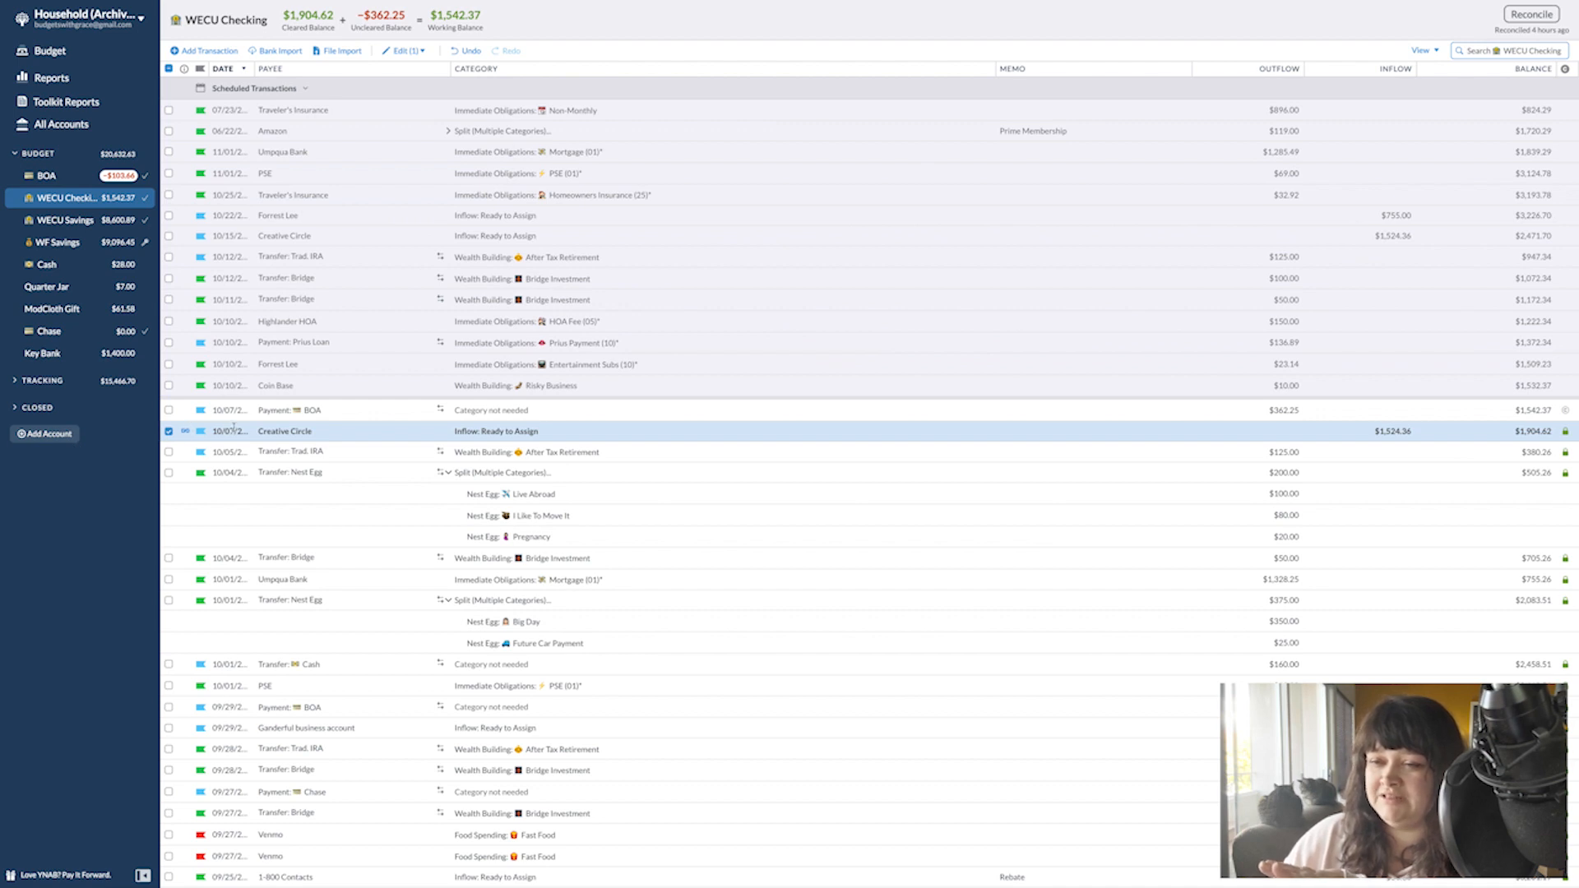
click(186, 431)
click(189, 507)
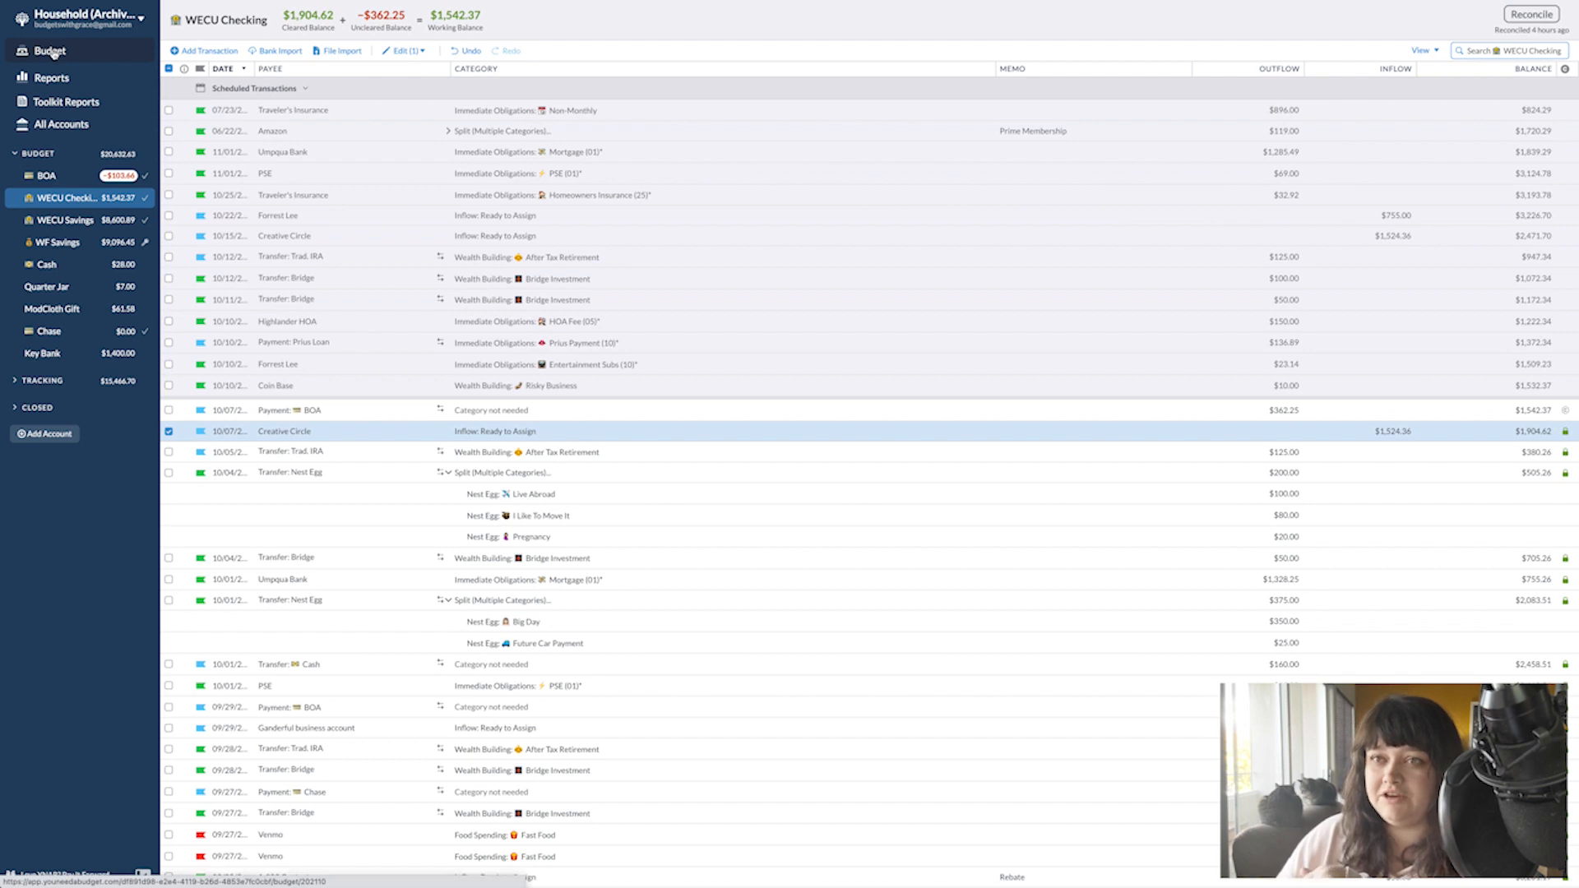
- Check the October budget's money to assign against the BOA and WECU Checking account registers
click(51, 51)
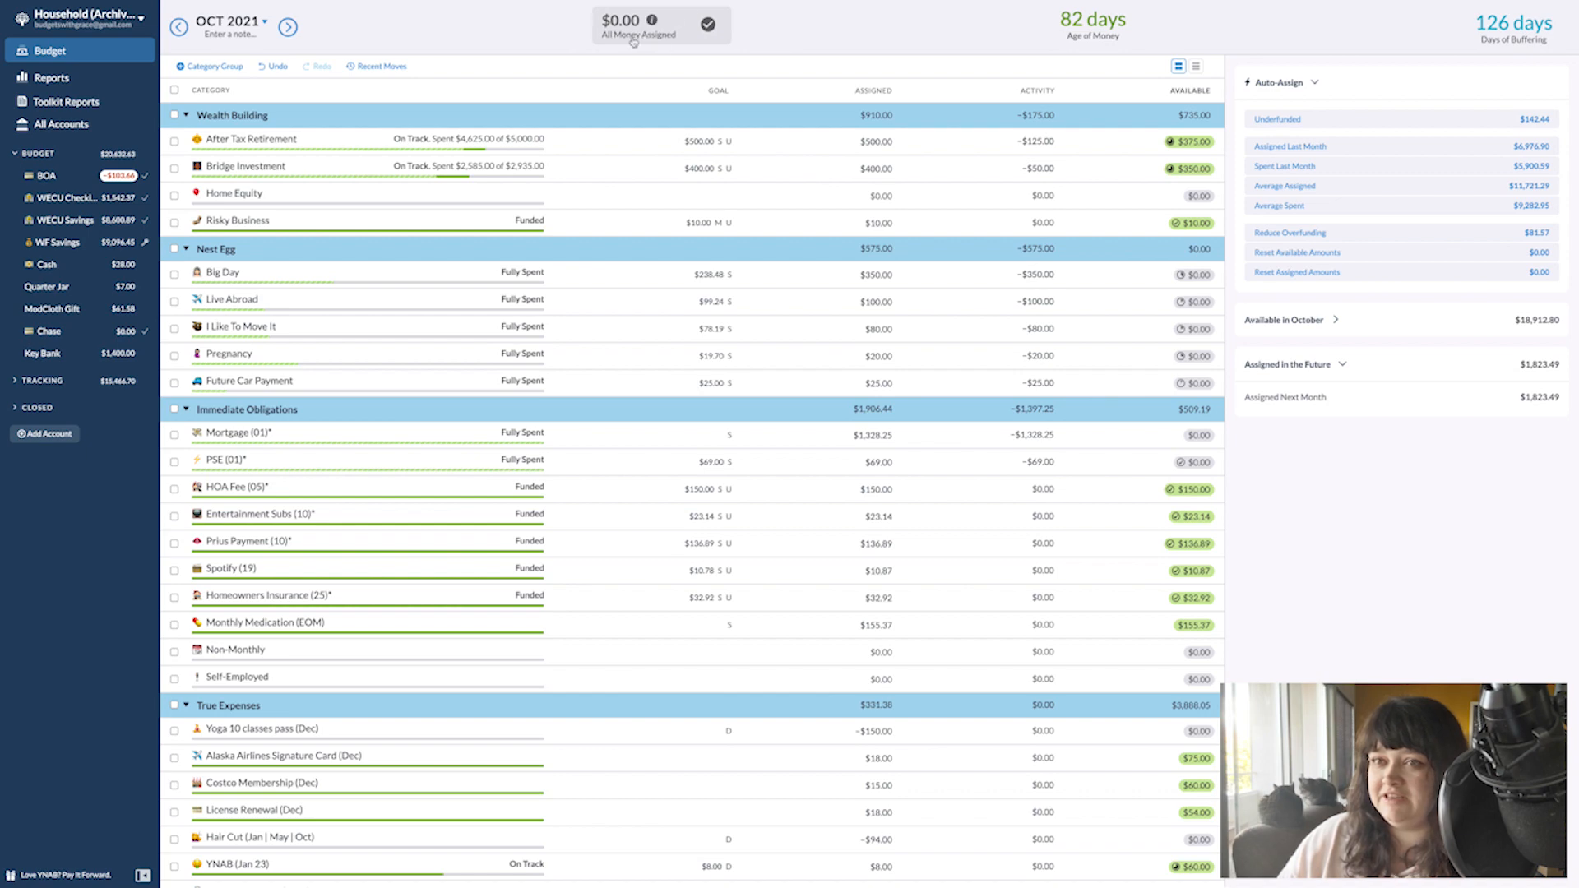
click(85, 182)
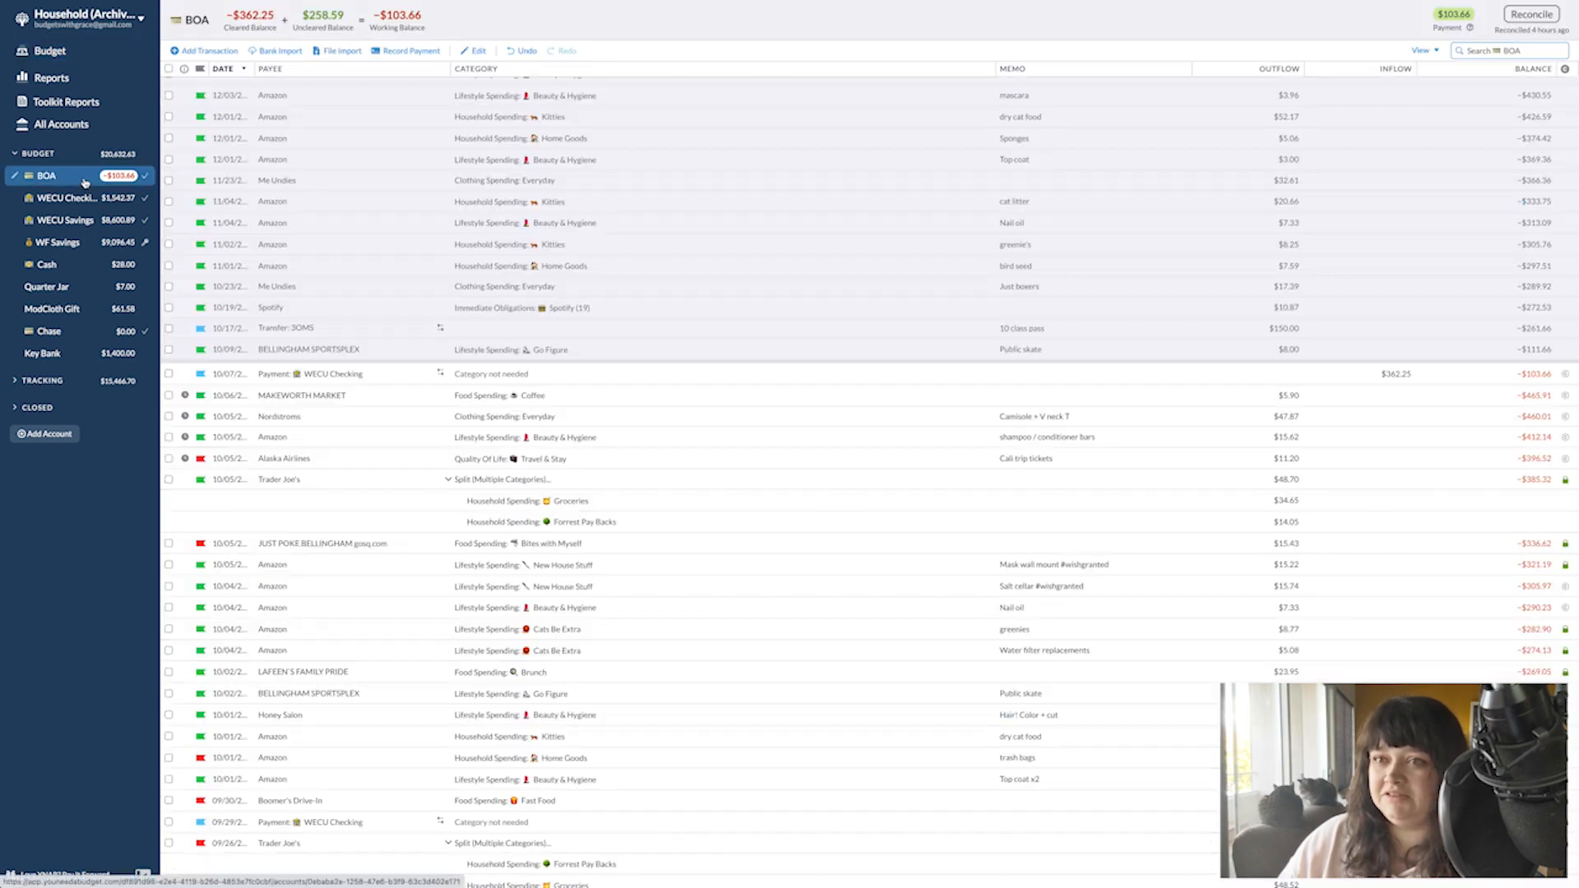
click(62, 197)
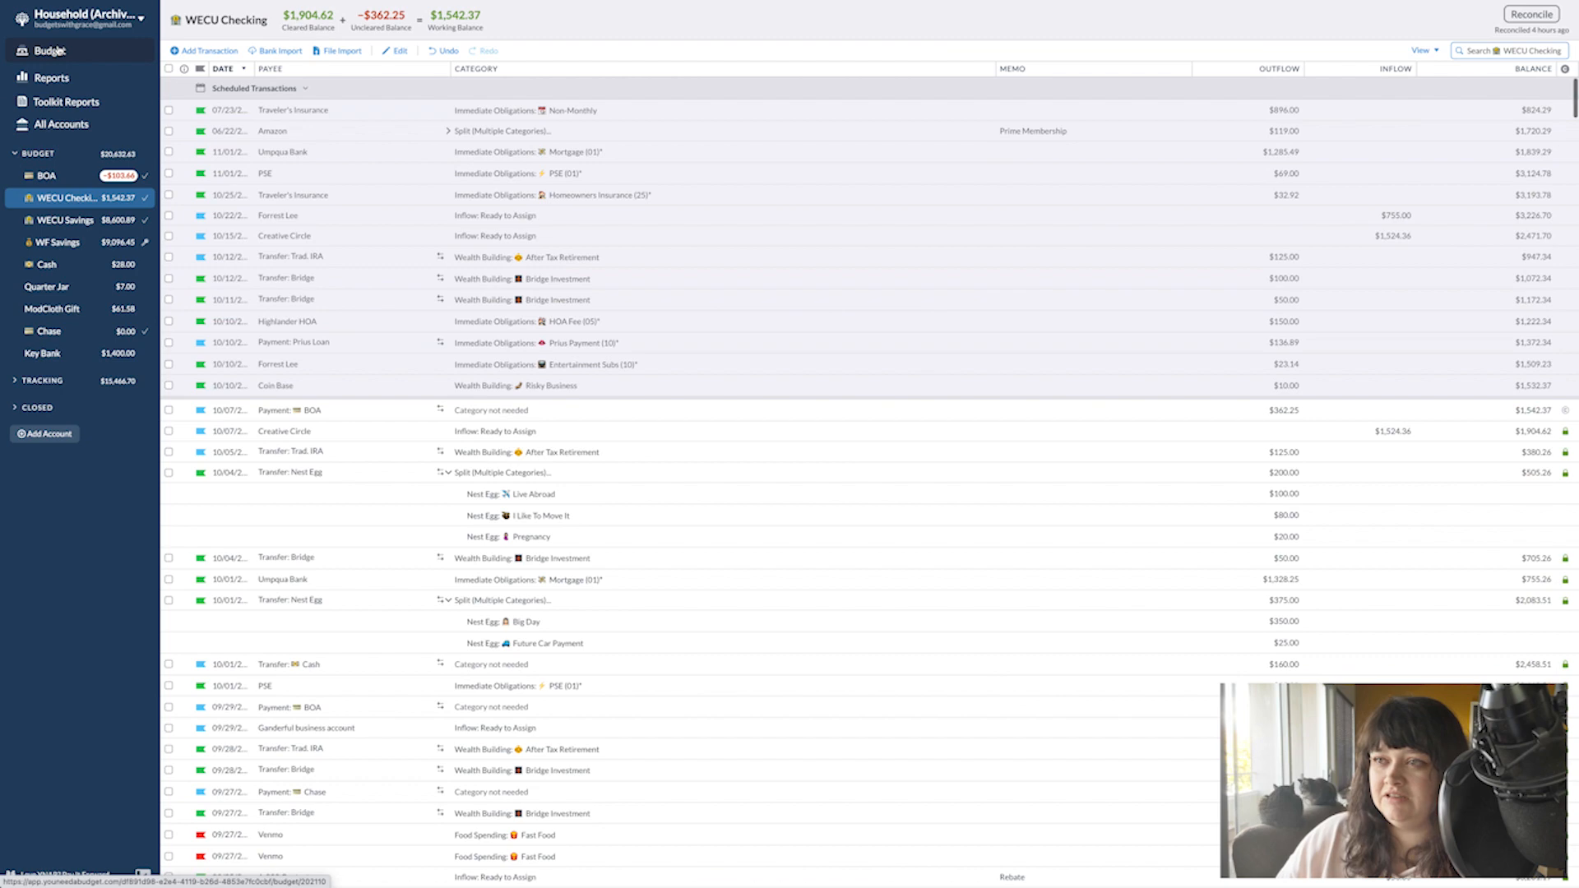
click(60, 51)
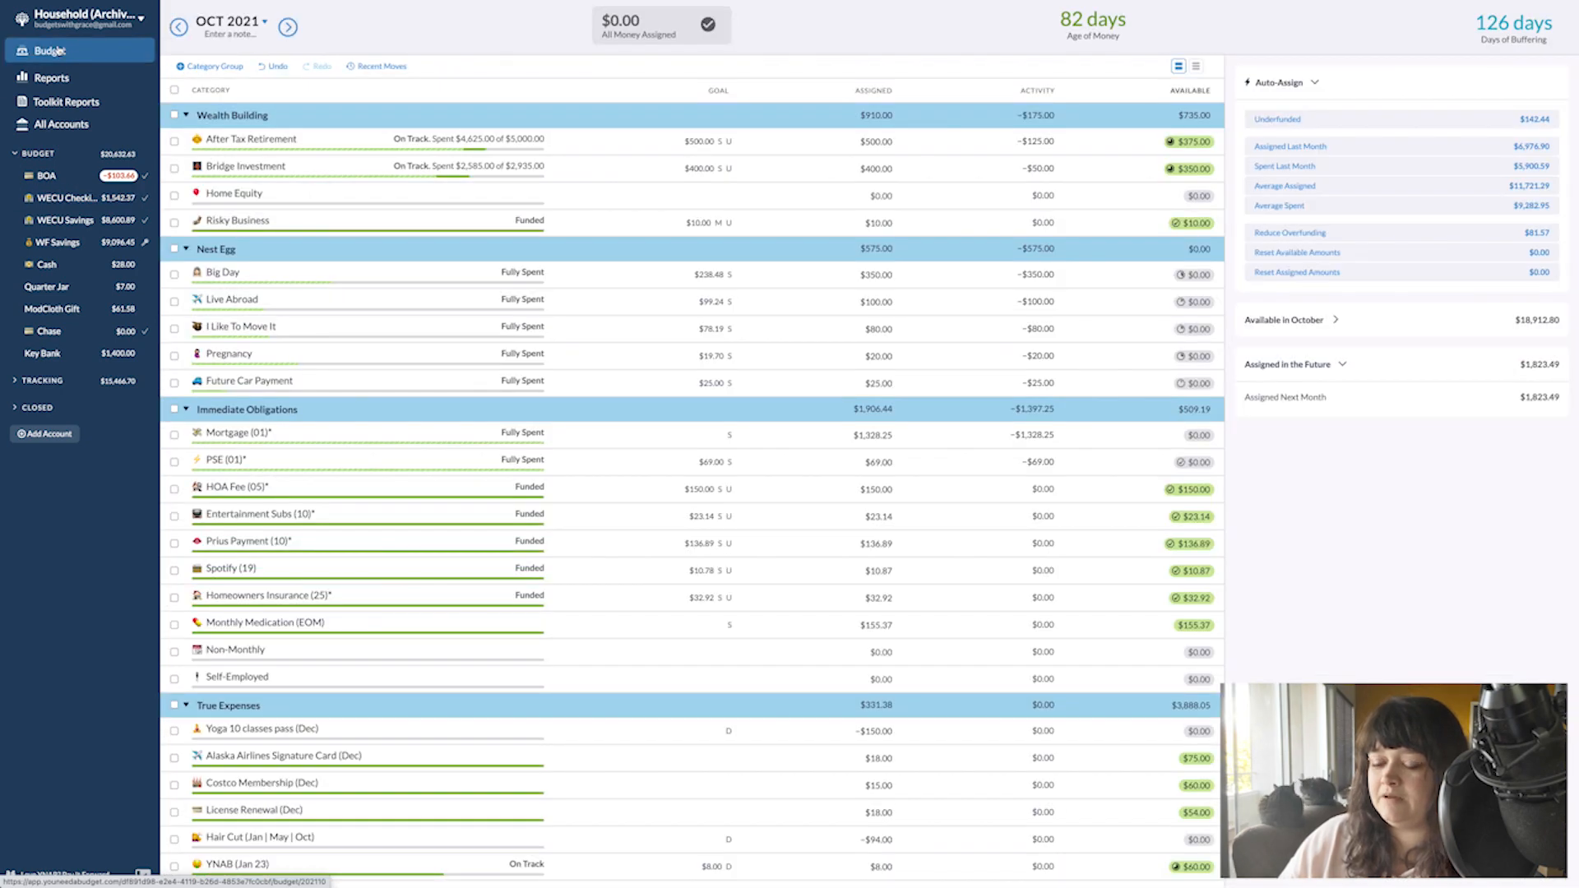
click(60, 51)
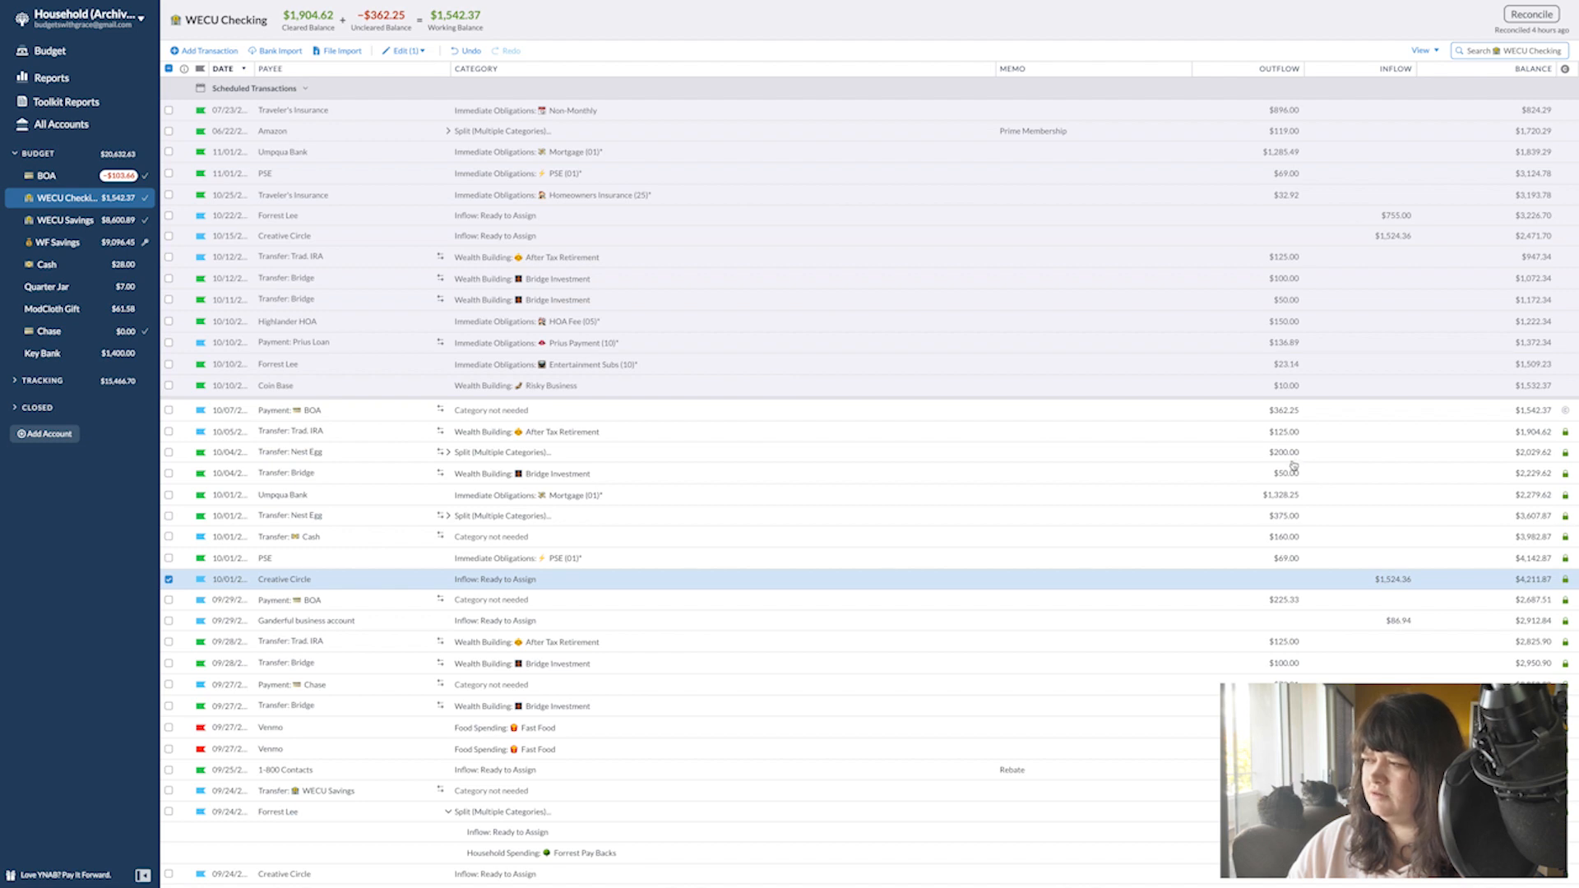
- Duplicate the scheduled 10/15 Creative Circle inflow, save the copy with the date 10/07, and approve it
click(168, 579)
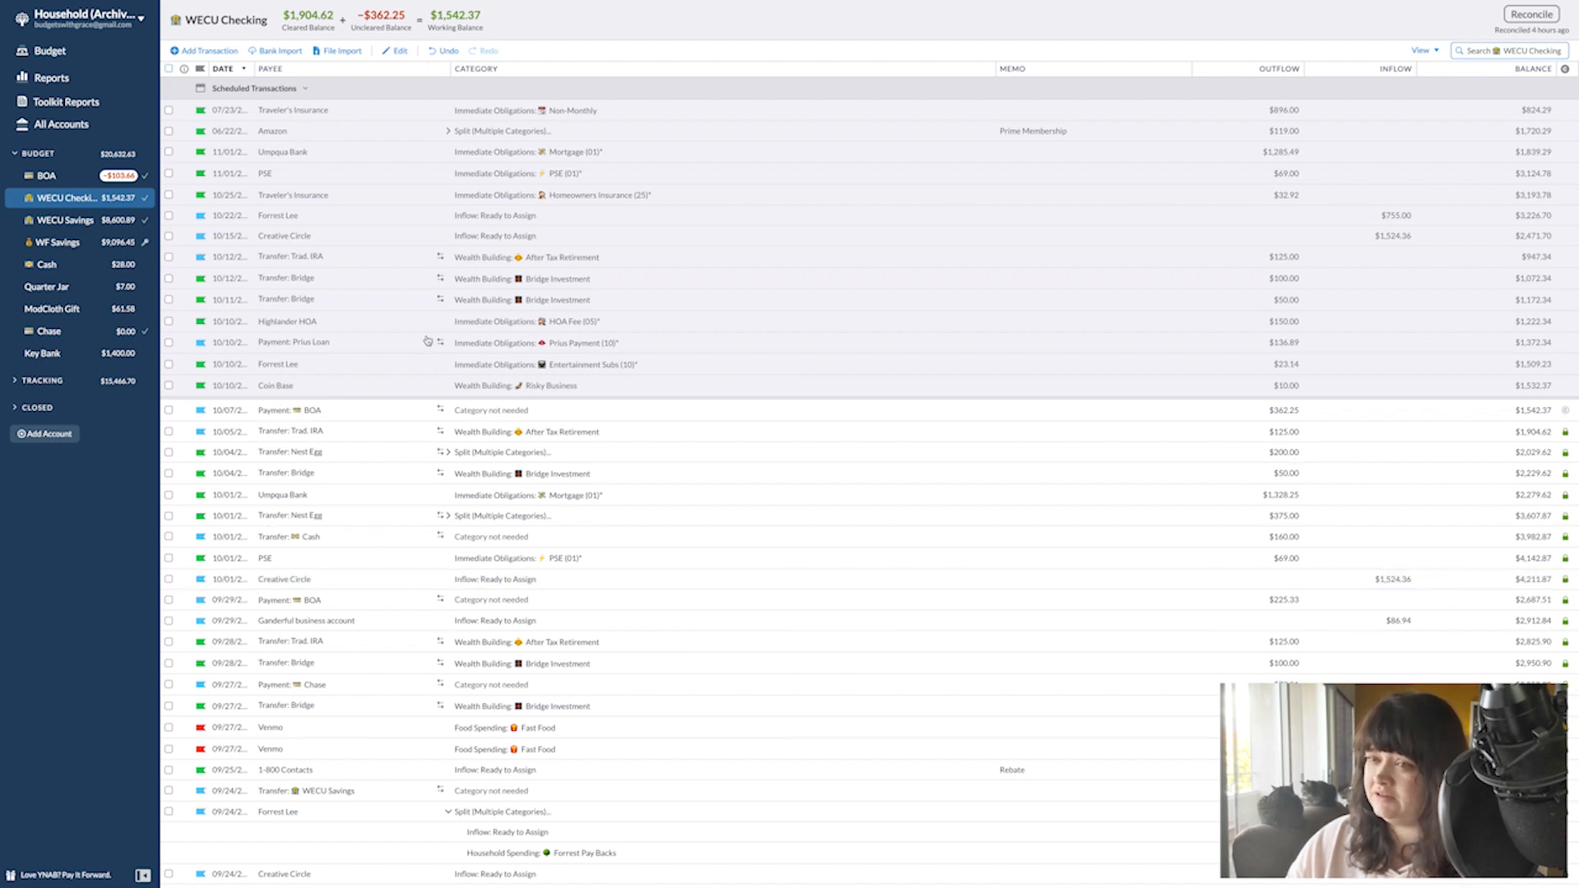
click(261, 239)
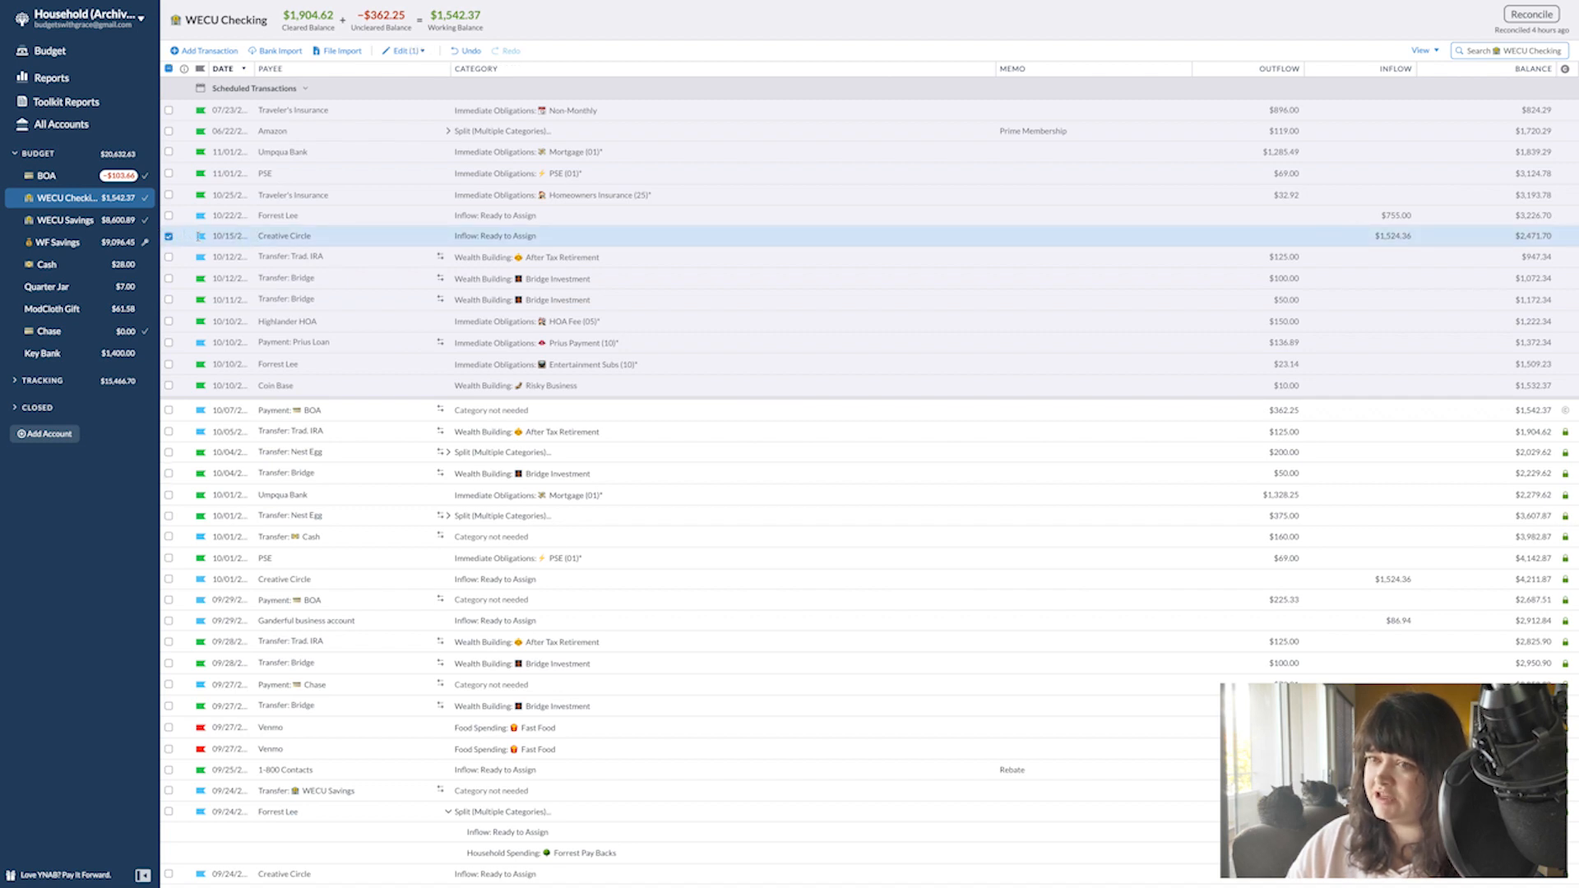
click(405, 50)
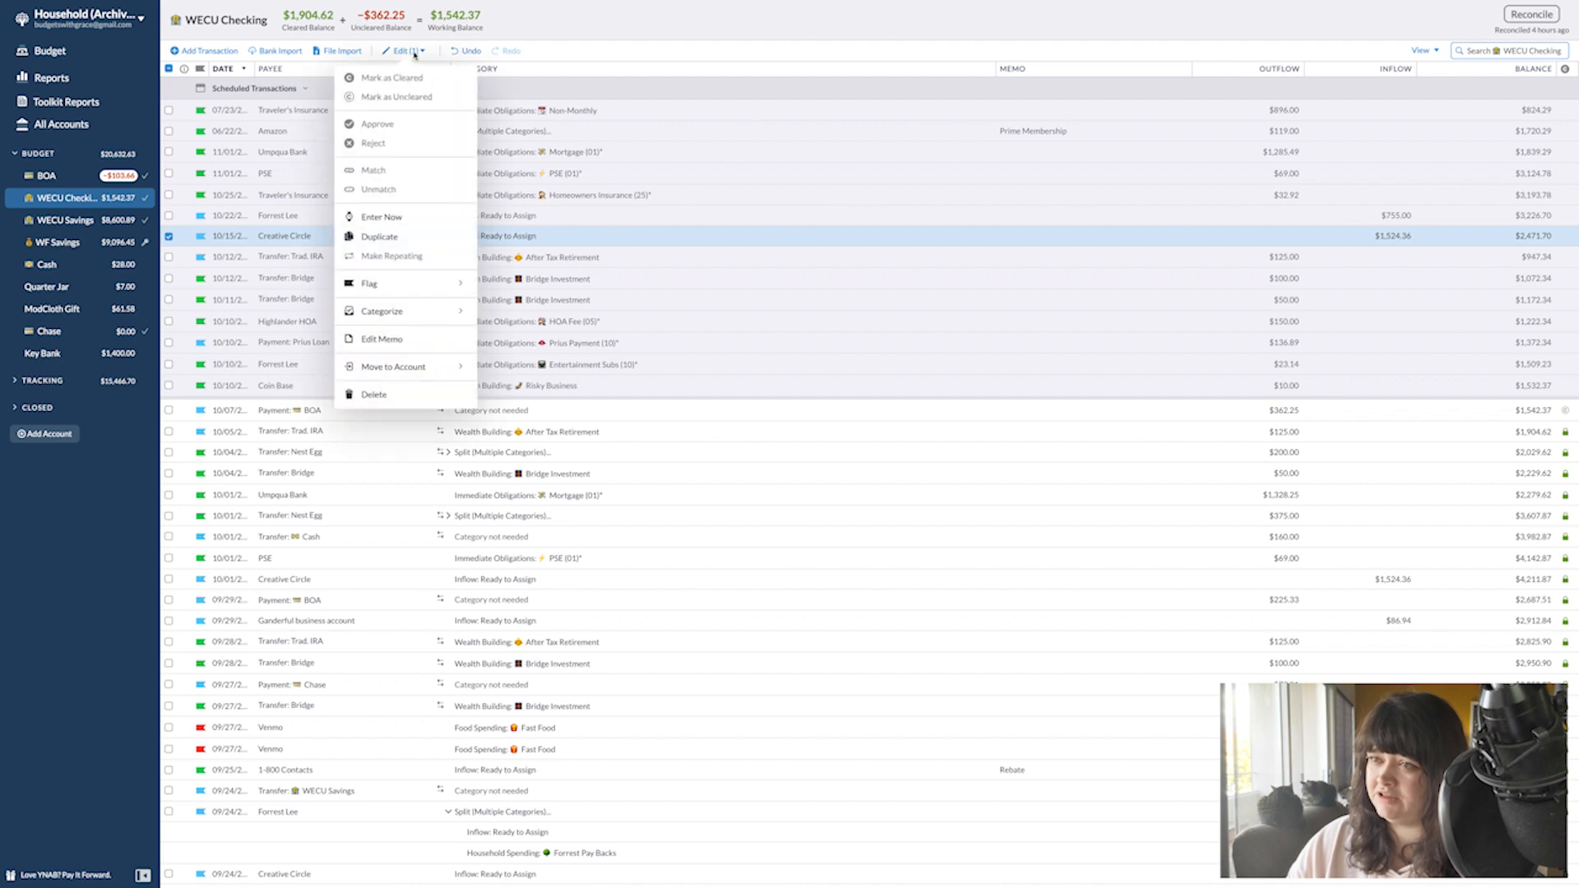
click(379, 237)
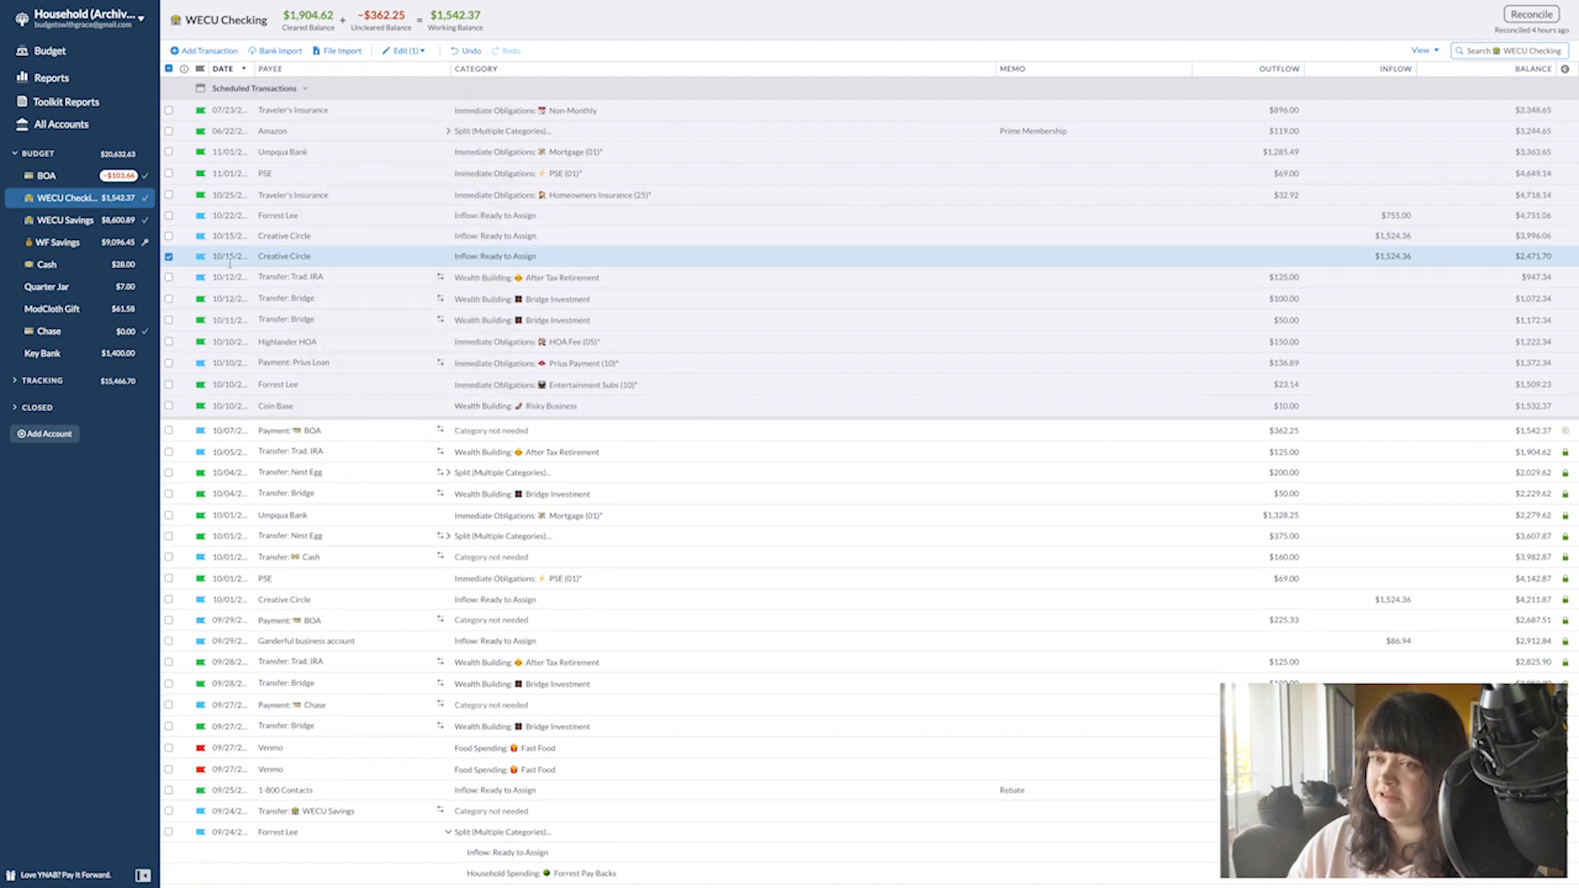
click(224, 258)
click(301, 326)
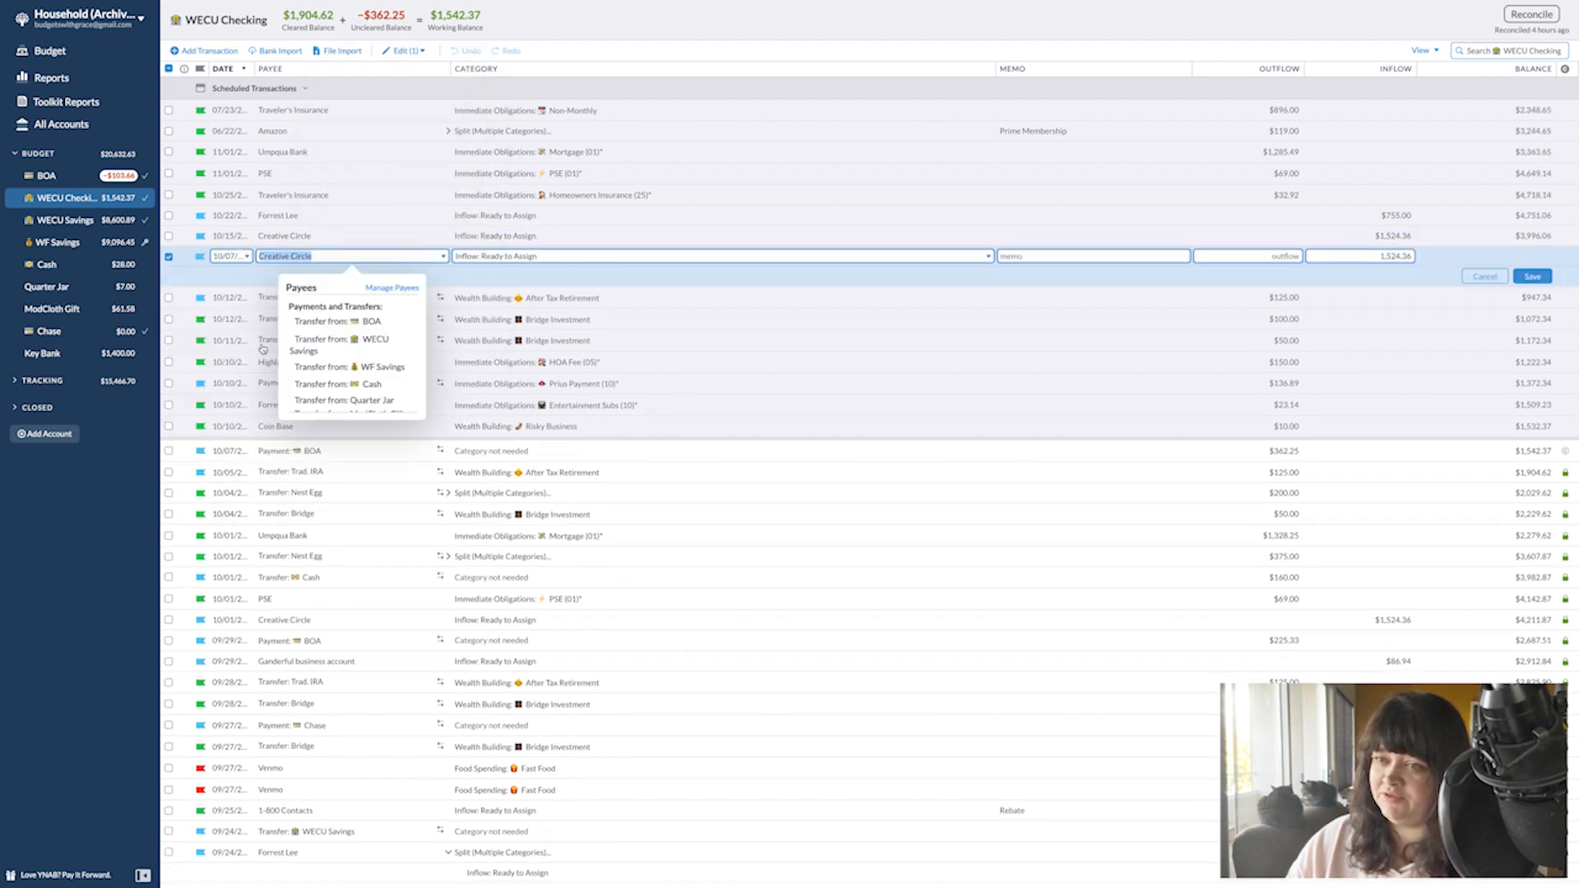
click(1532, 277)
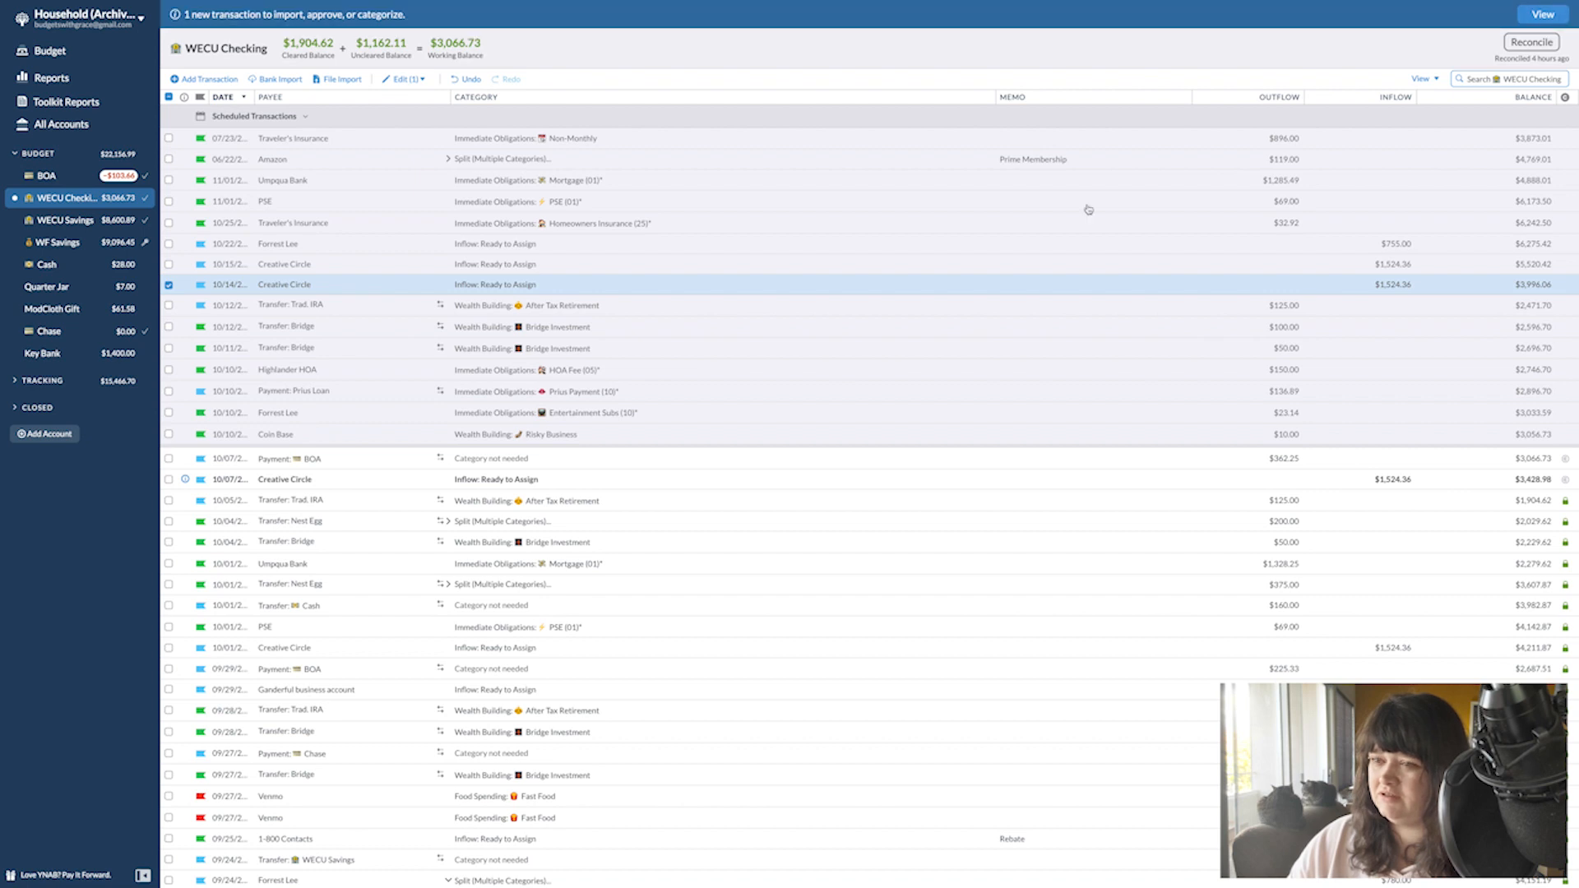
click(185, 479)
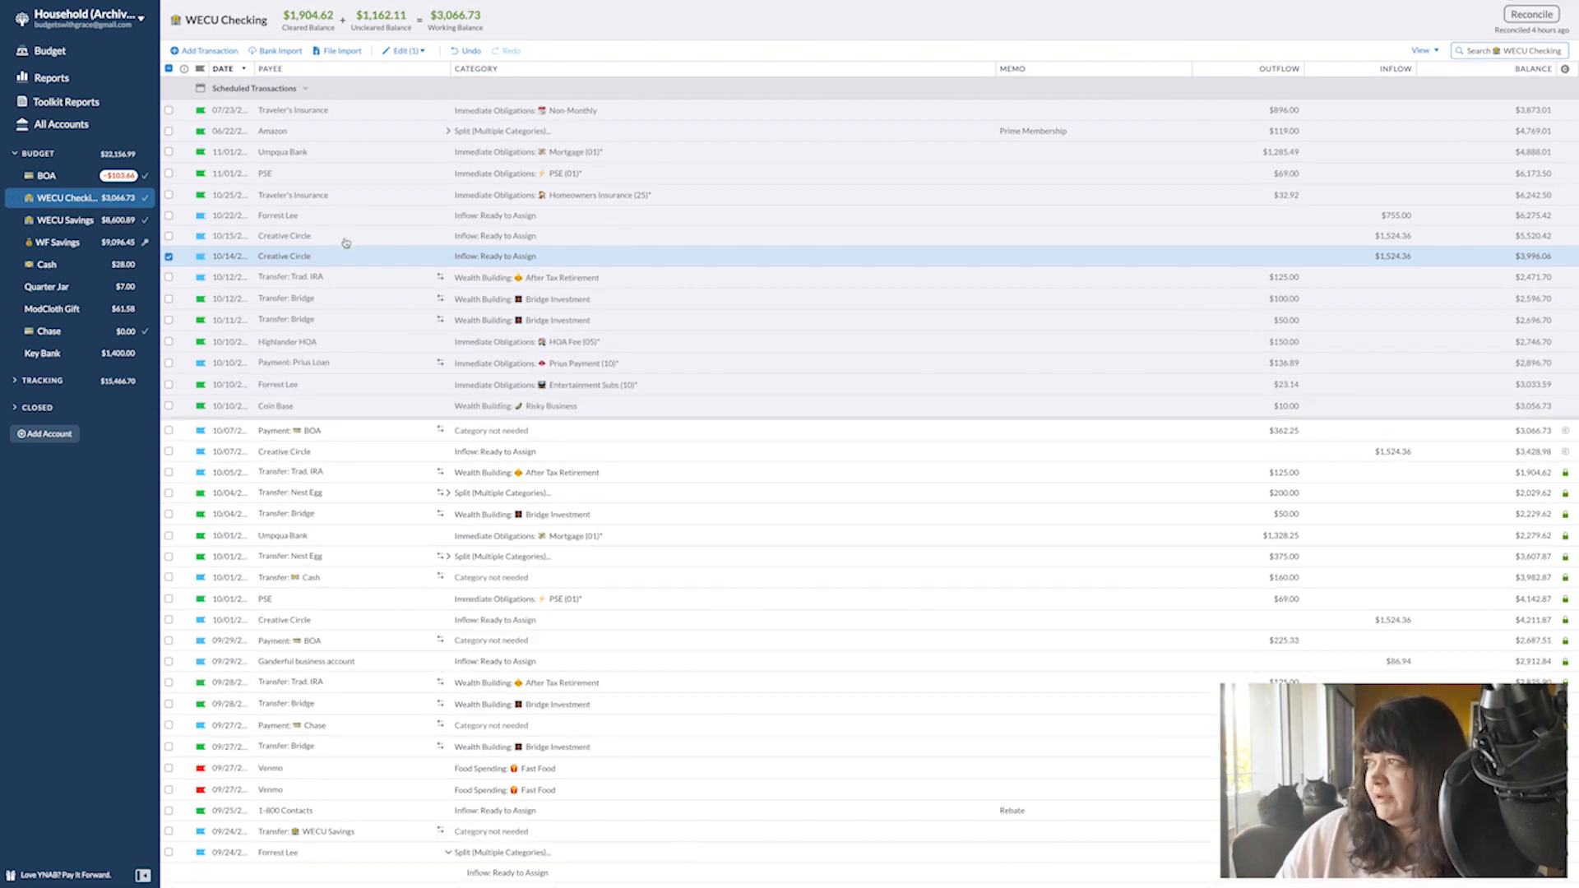
- Auto-assign the underfunded amounts across all categories of the October 2021 budget
click(50, 53)
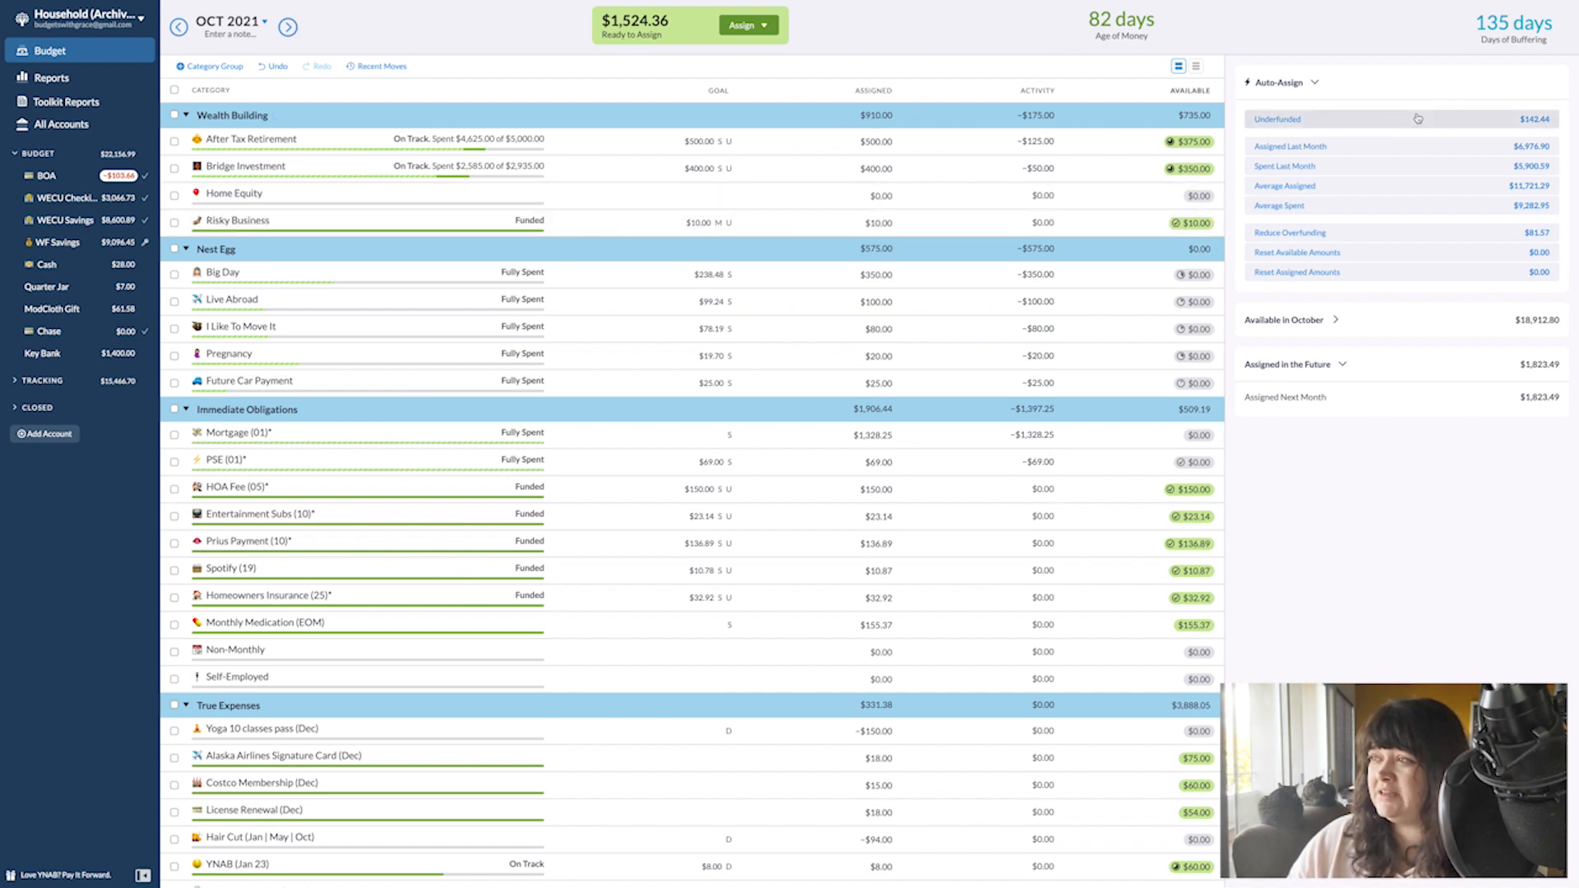
click(1277, 121)
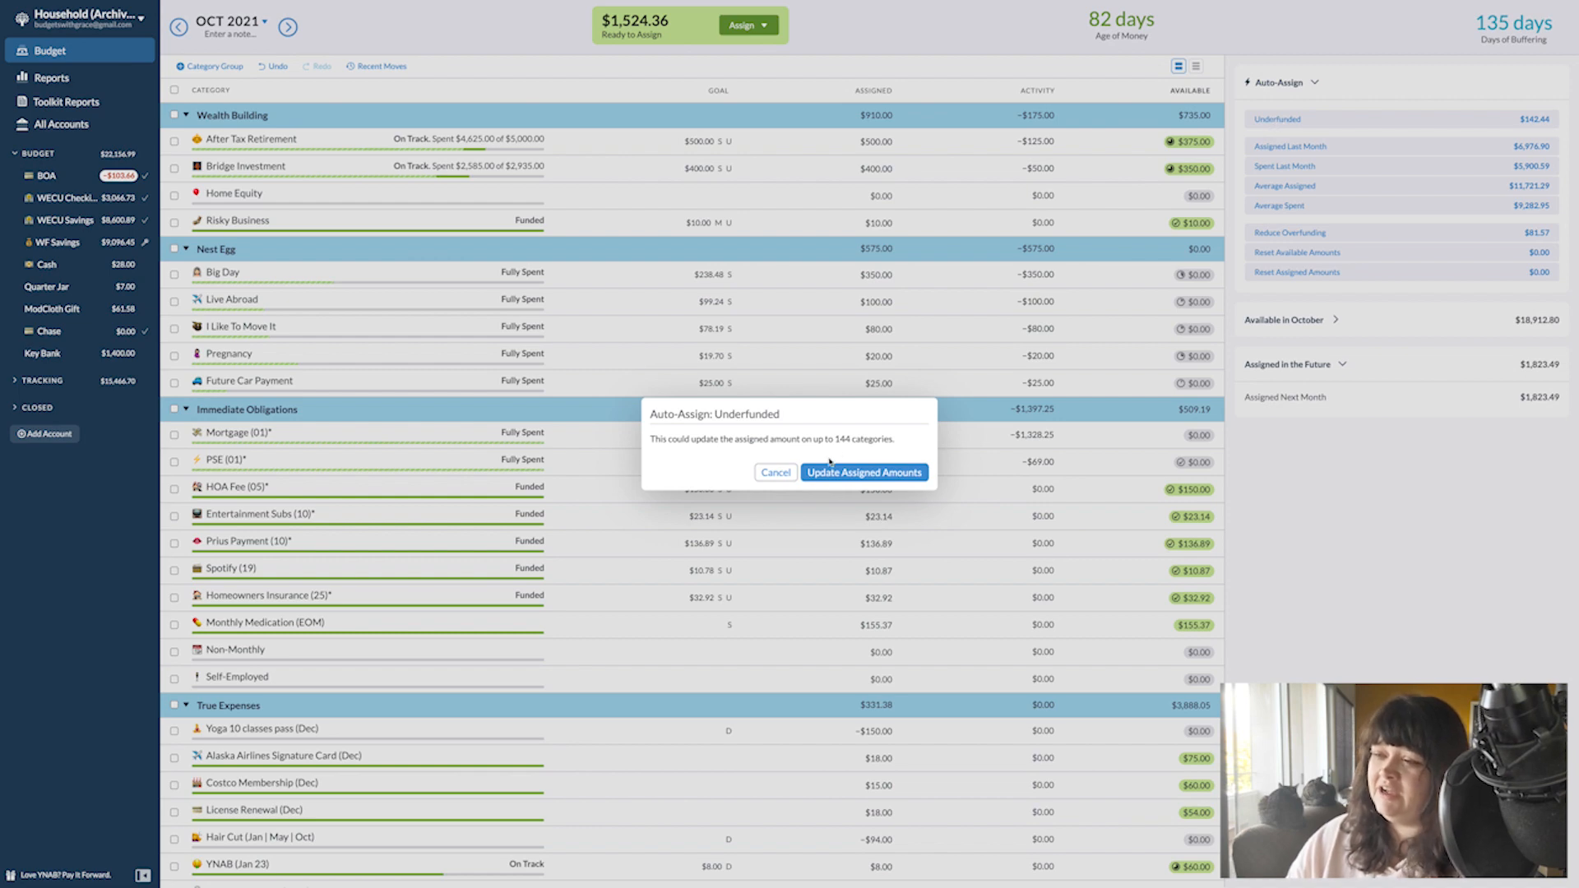
drag(834, 438, 873, 438)
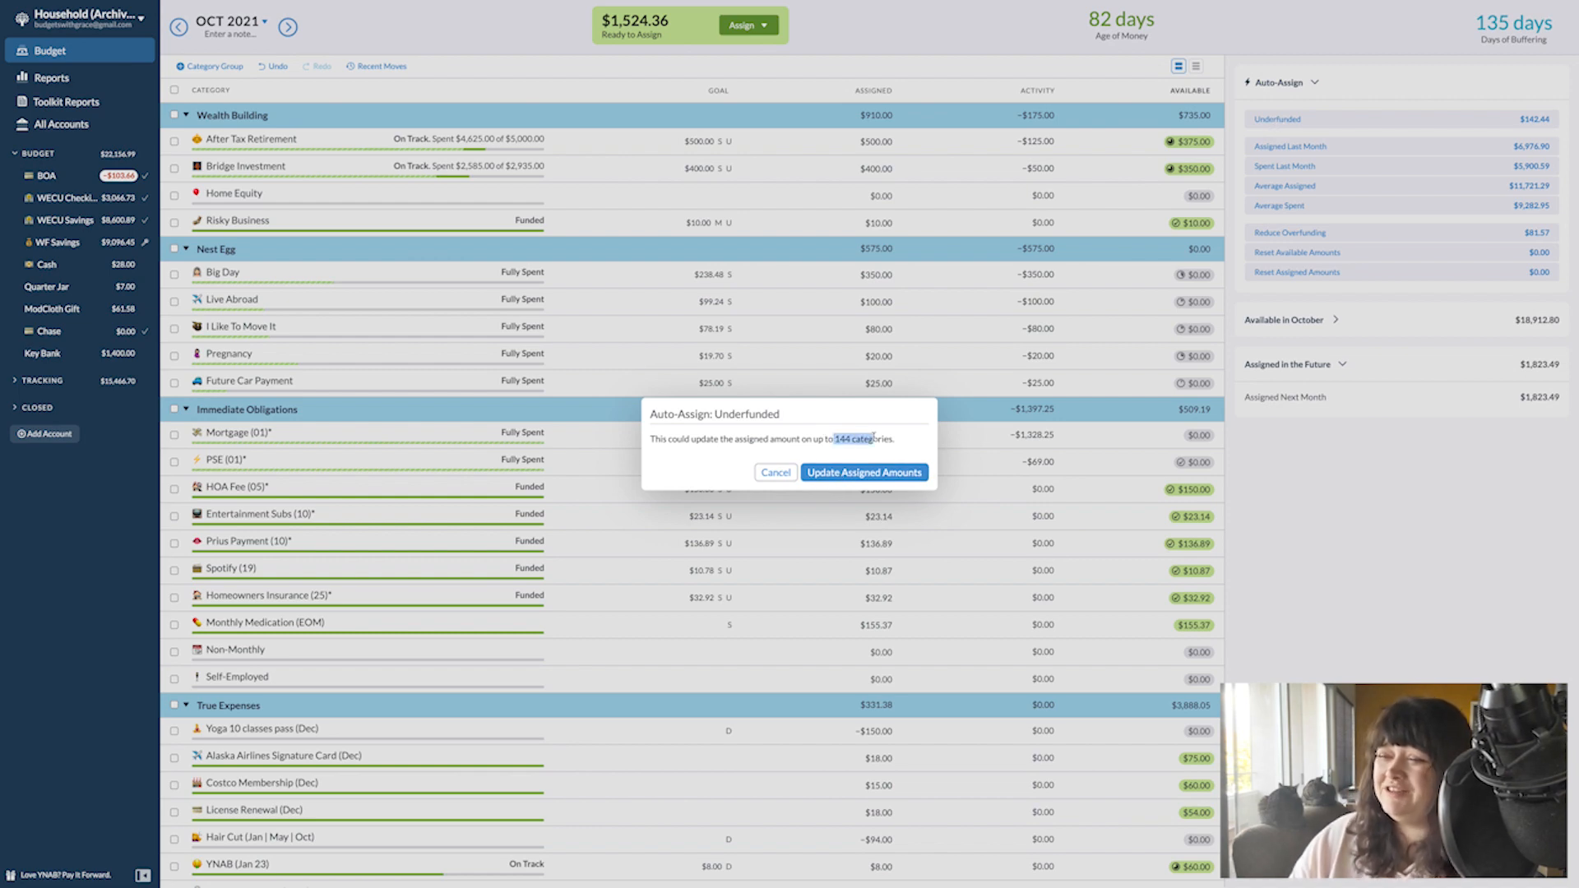
click(829, 475)
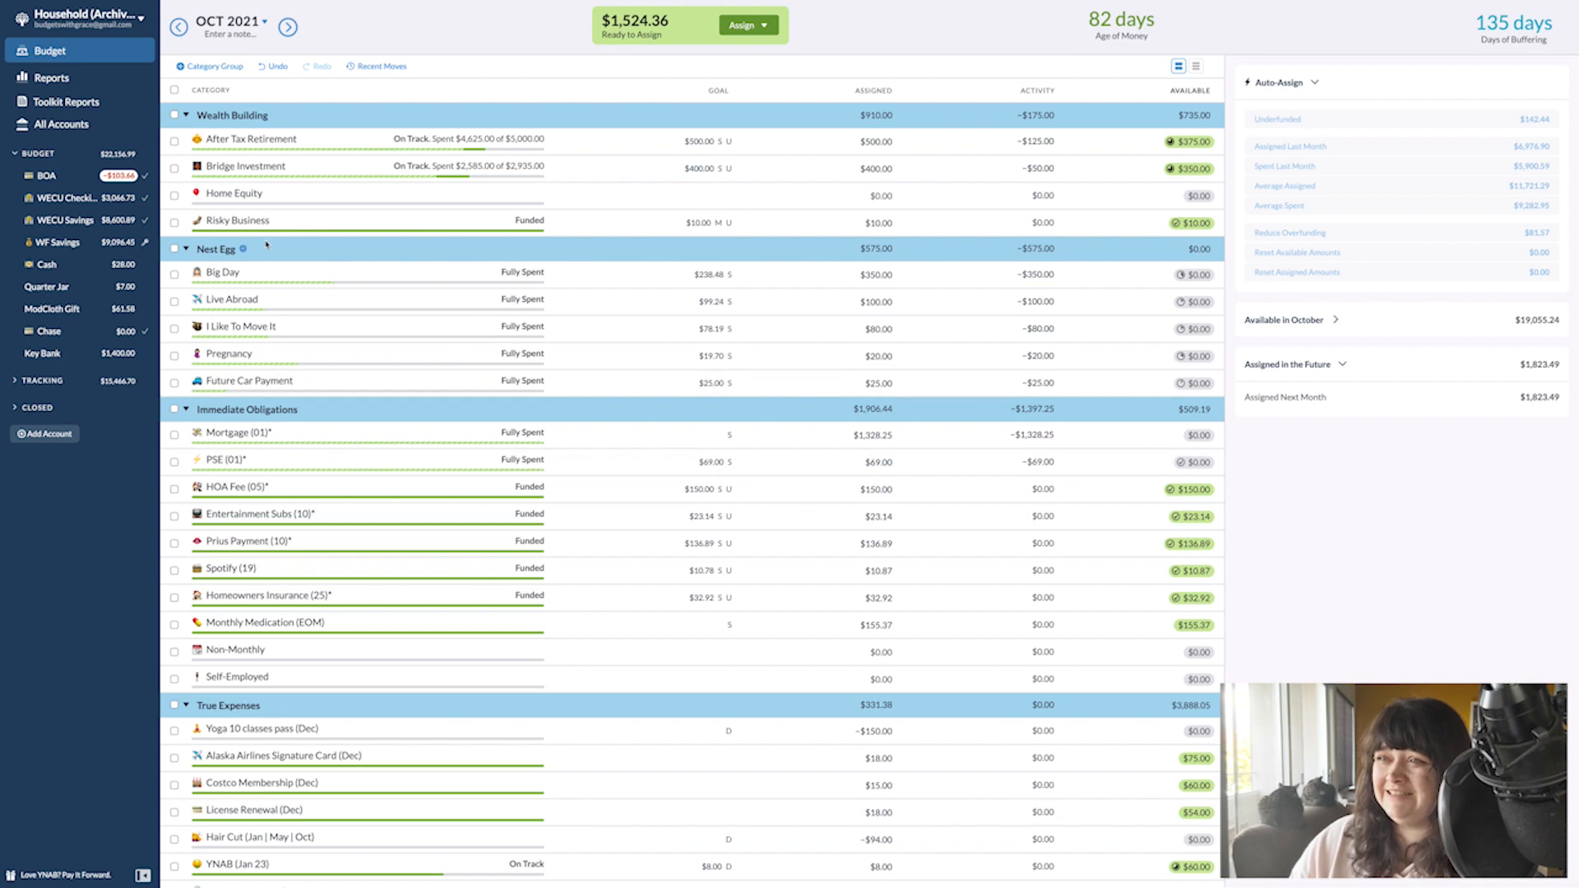
- Review which categories the auto-assignment funded in the recent moves, and undo that assignment
click(383, 66)
click(407, 166)
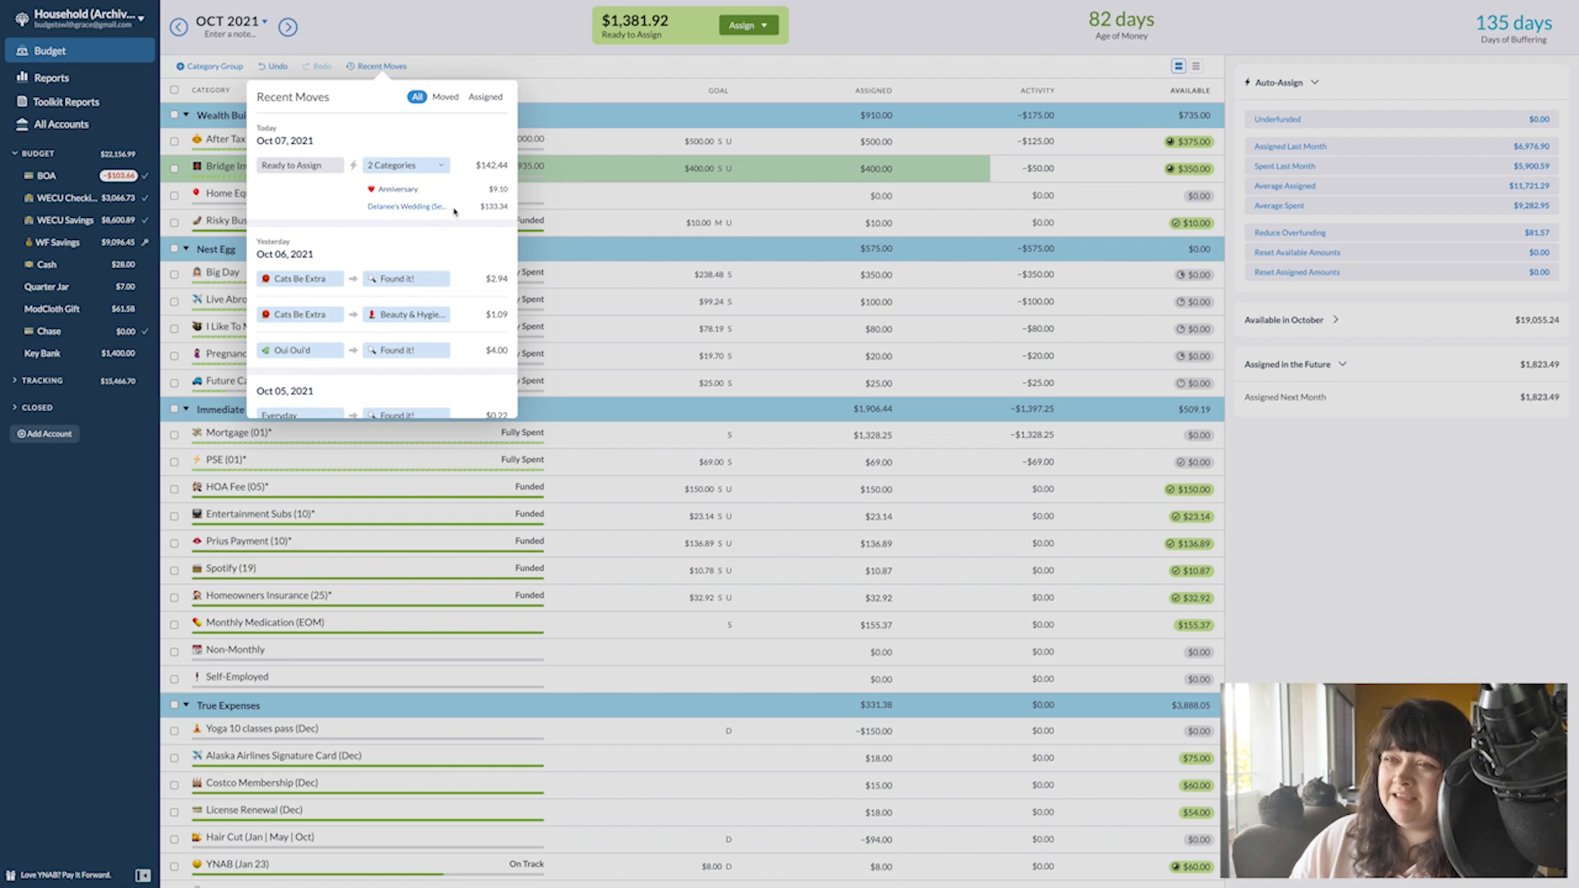
click(432, 49)
click(273, 67)
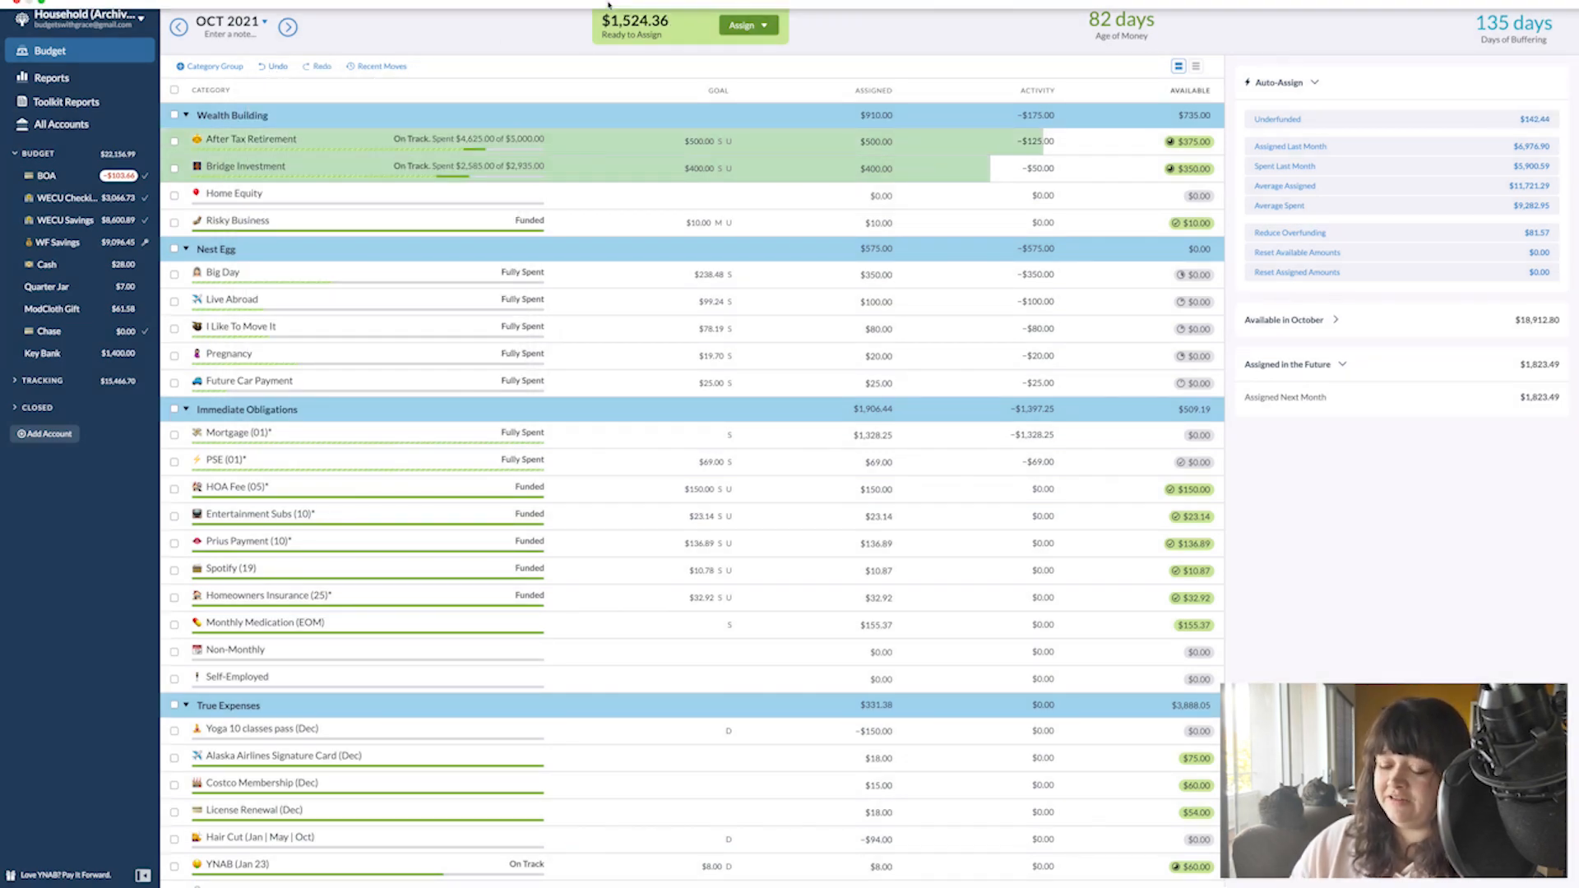
- In the November 2021 budget, assign $125 to After Tax Retirement and $100 to Bridge Investment
key(super+plus)
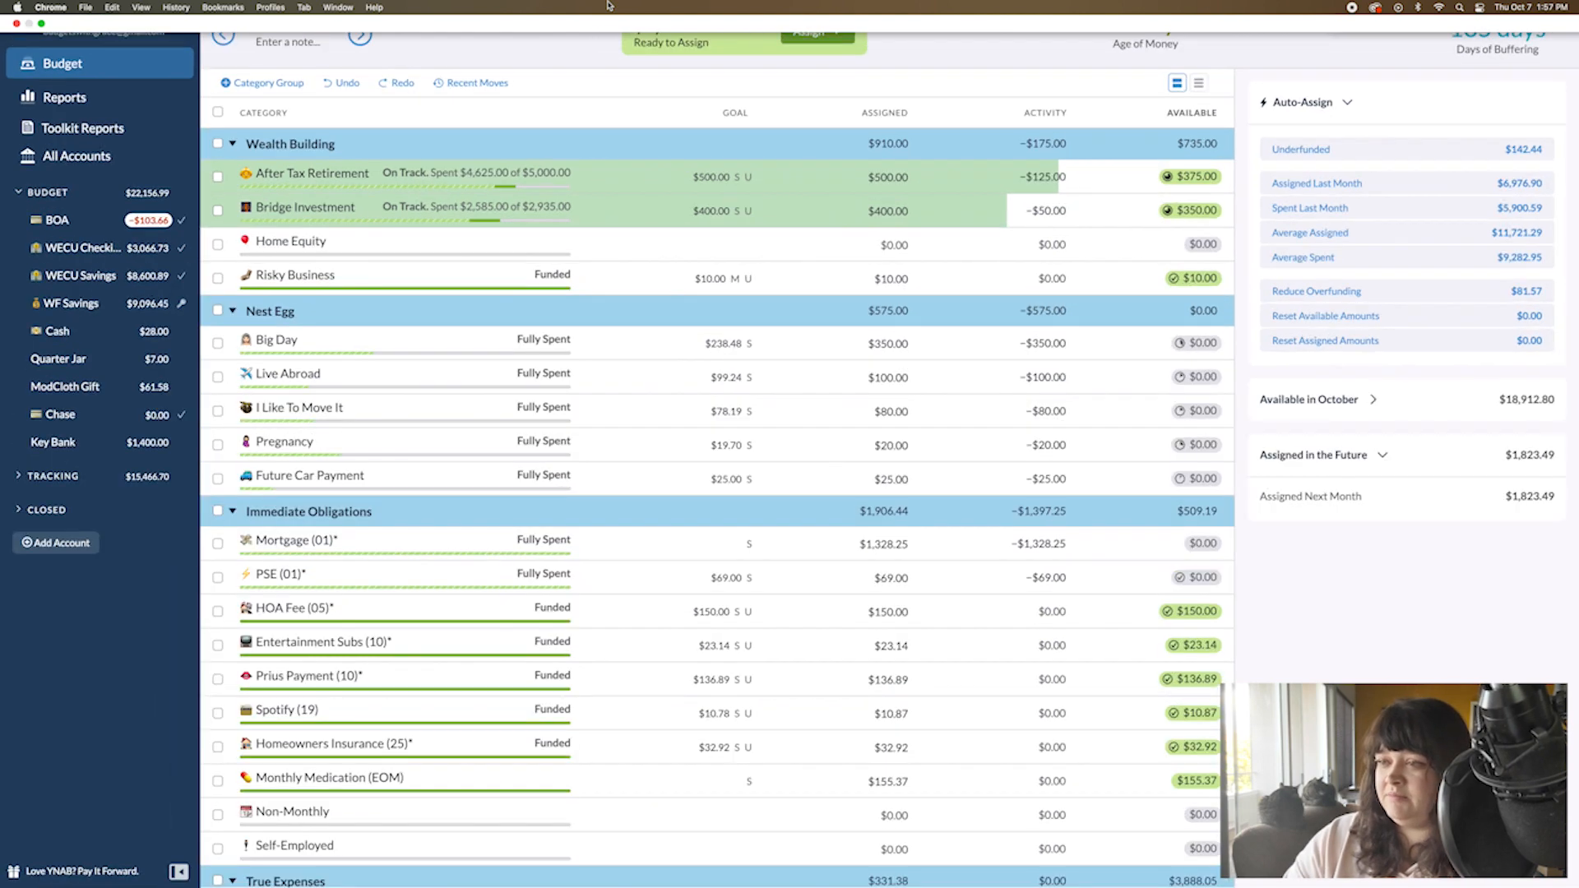
click(360, 35)
click(857, 177)
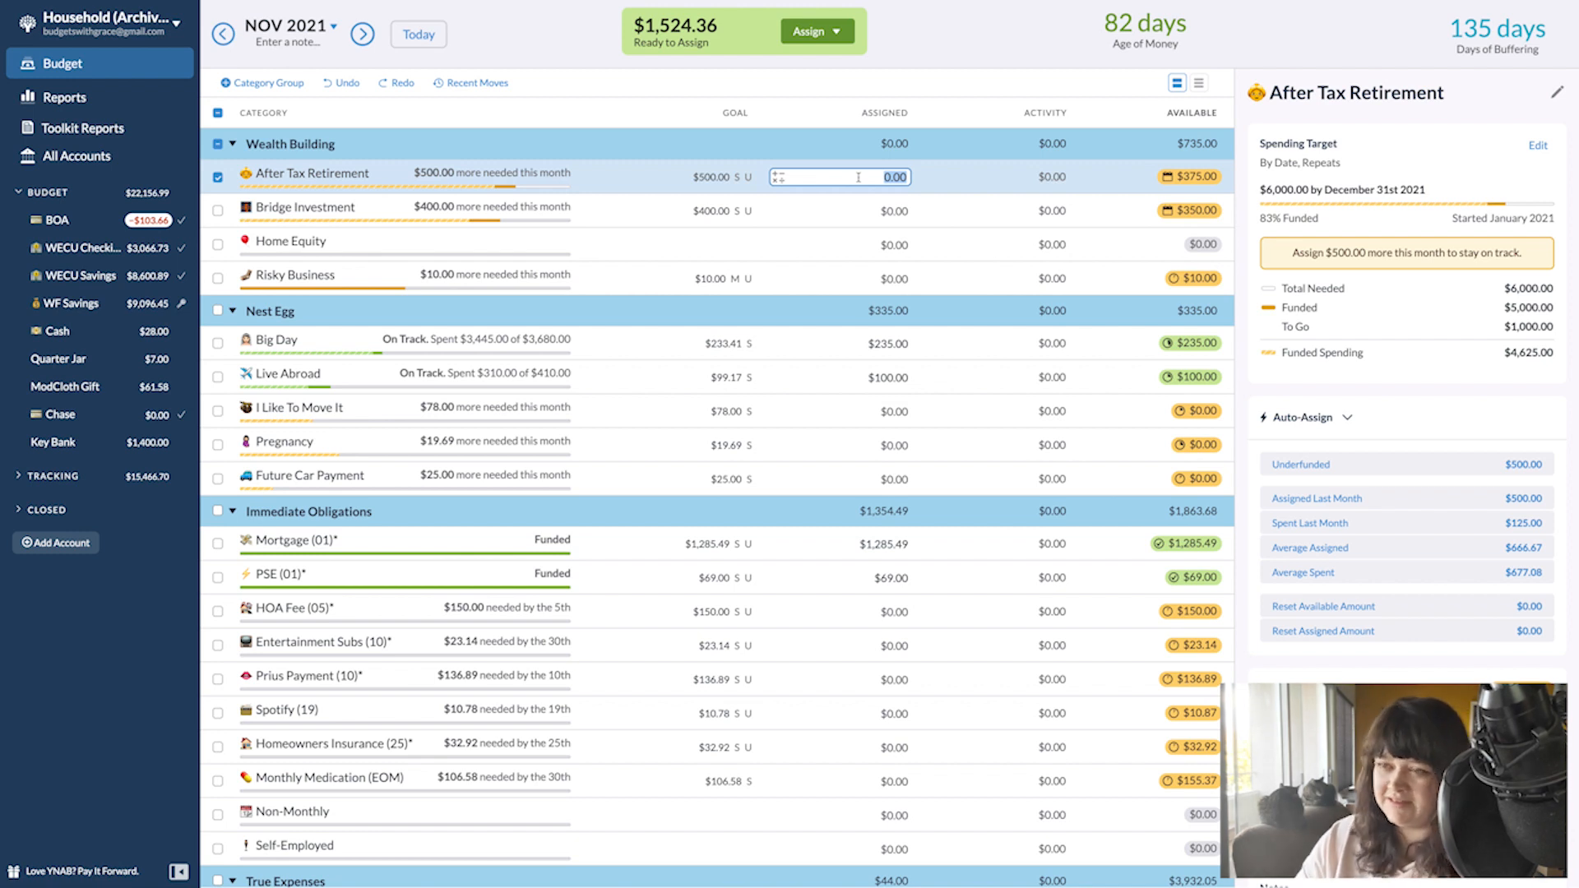
text(125)
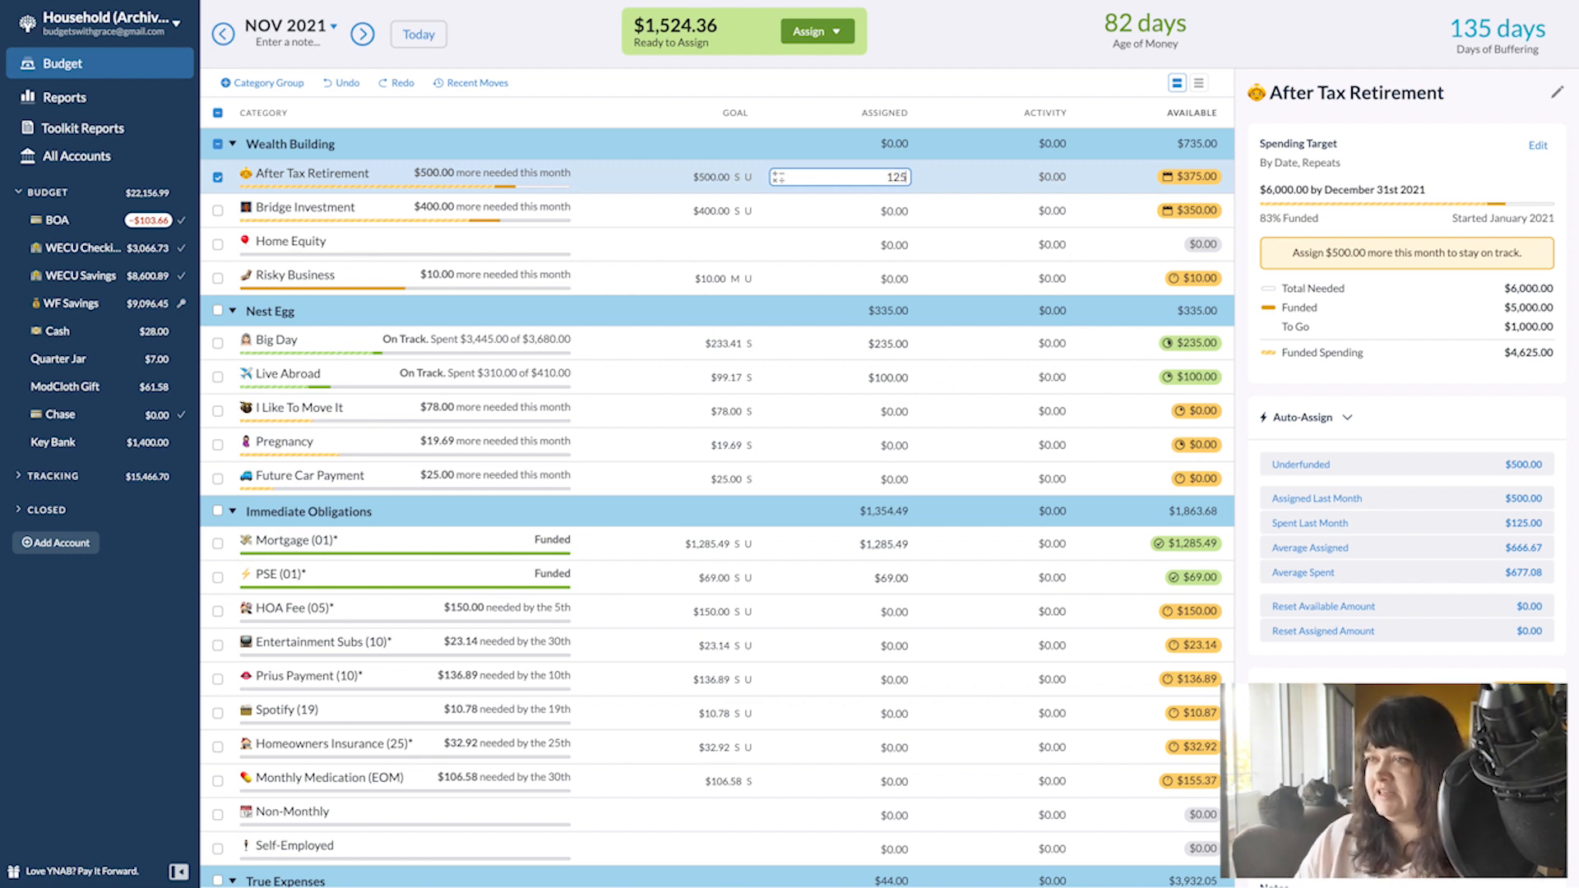
key(Tab)
text(100)
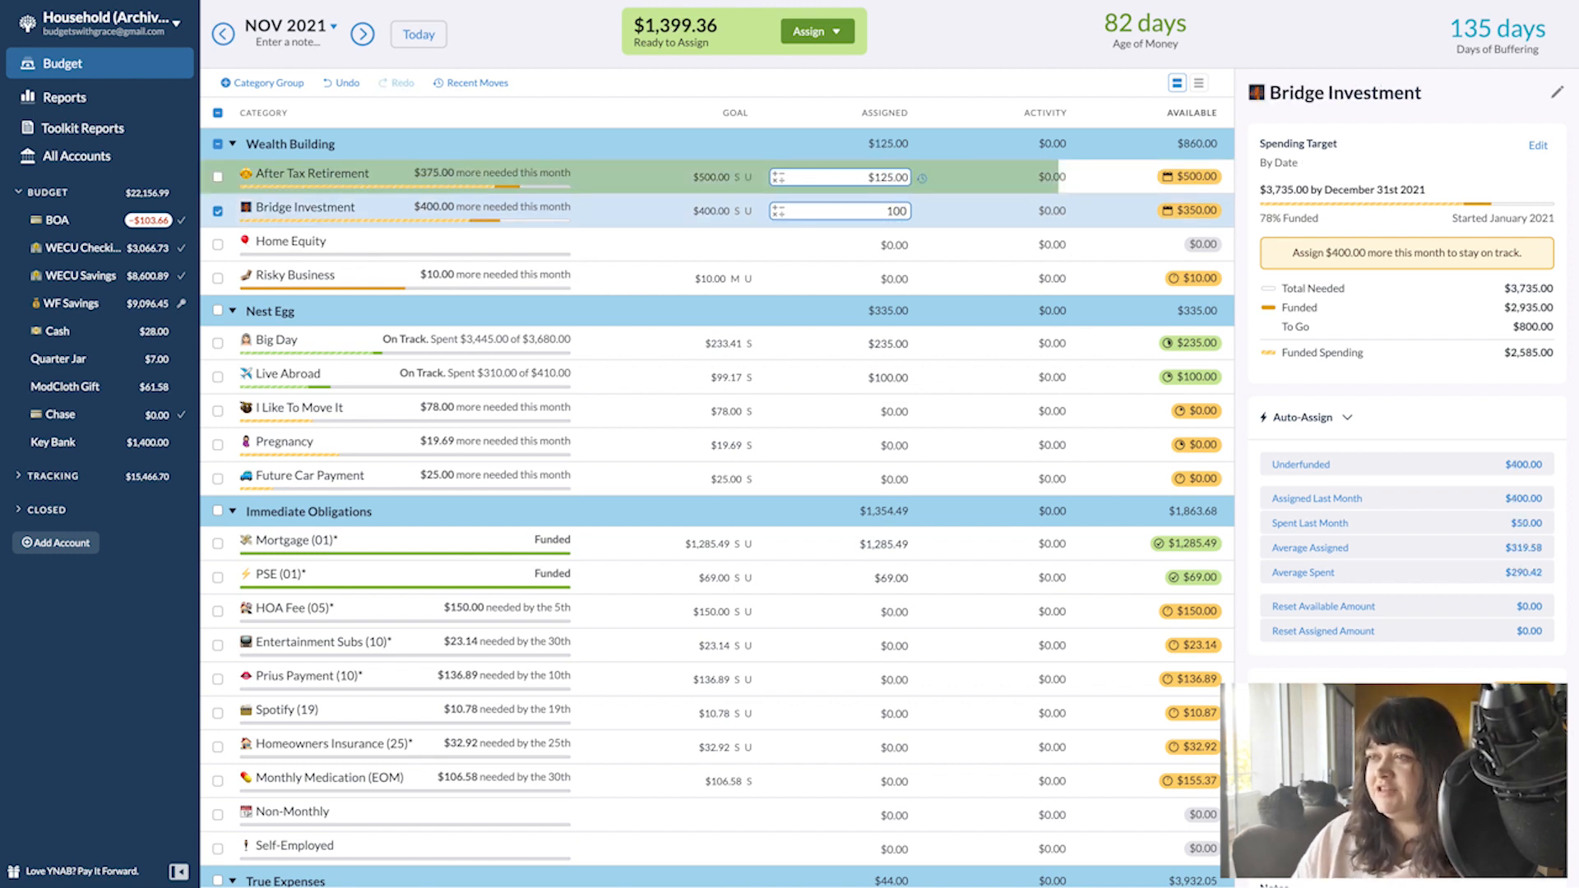
key(Tab)
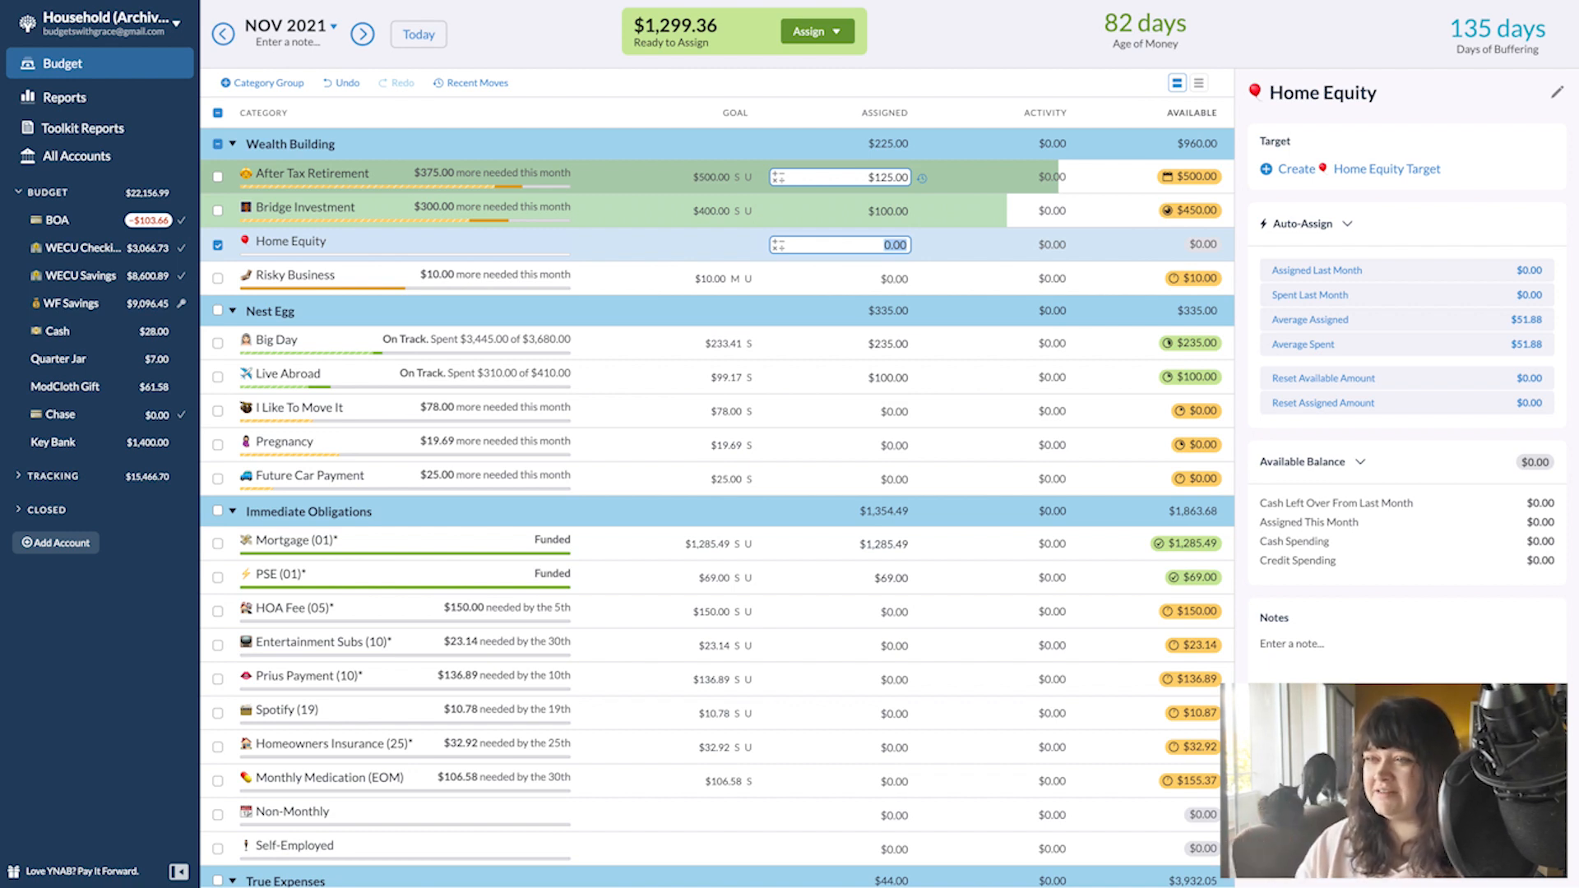
- Assign $150 to the HOA Fee (05) category under Immediate Obligations in November 2021
click(872, 278)
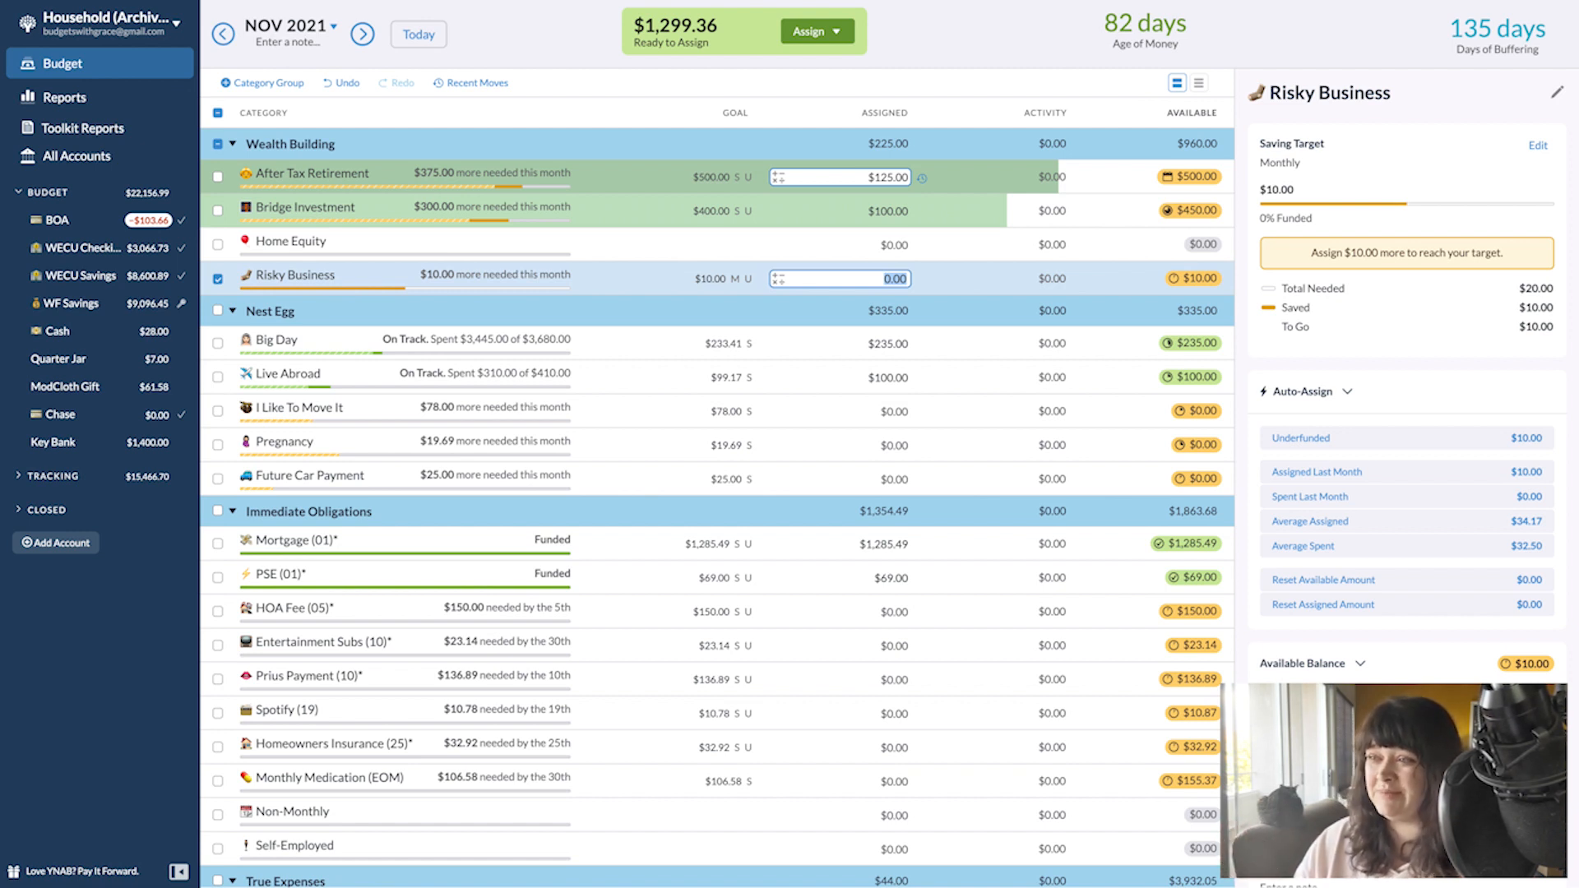
key(Down)
key(Down)
key(Down)
key(Down)
key(Down)
key(Down)
key(Down)
key(Down)
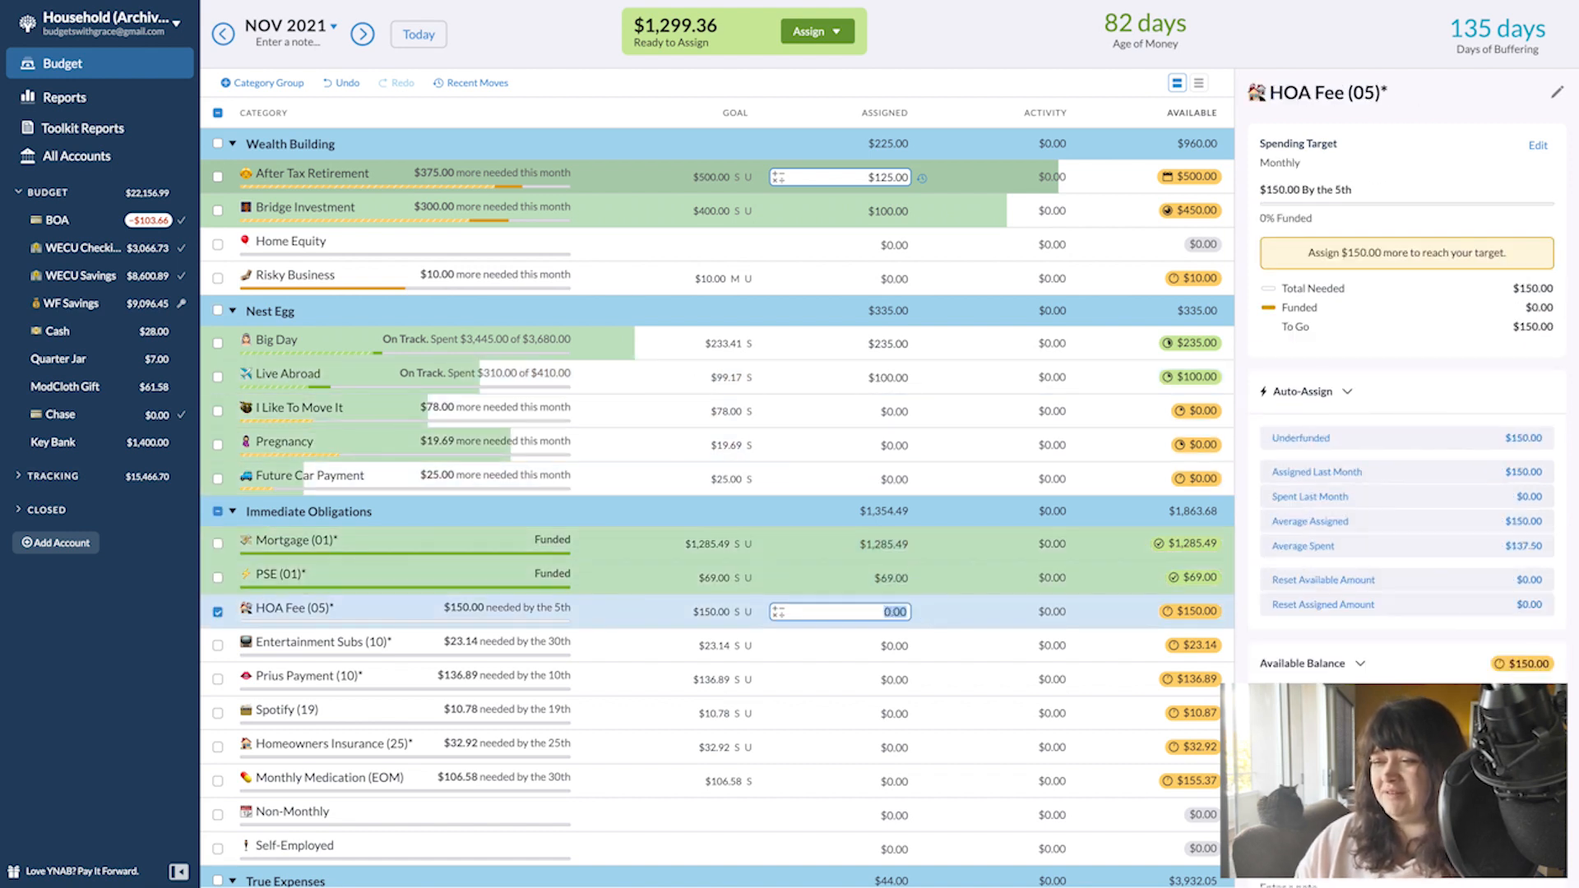
text(150)
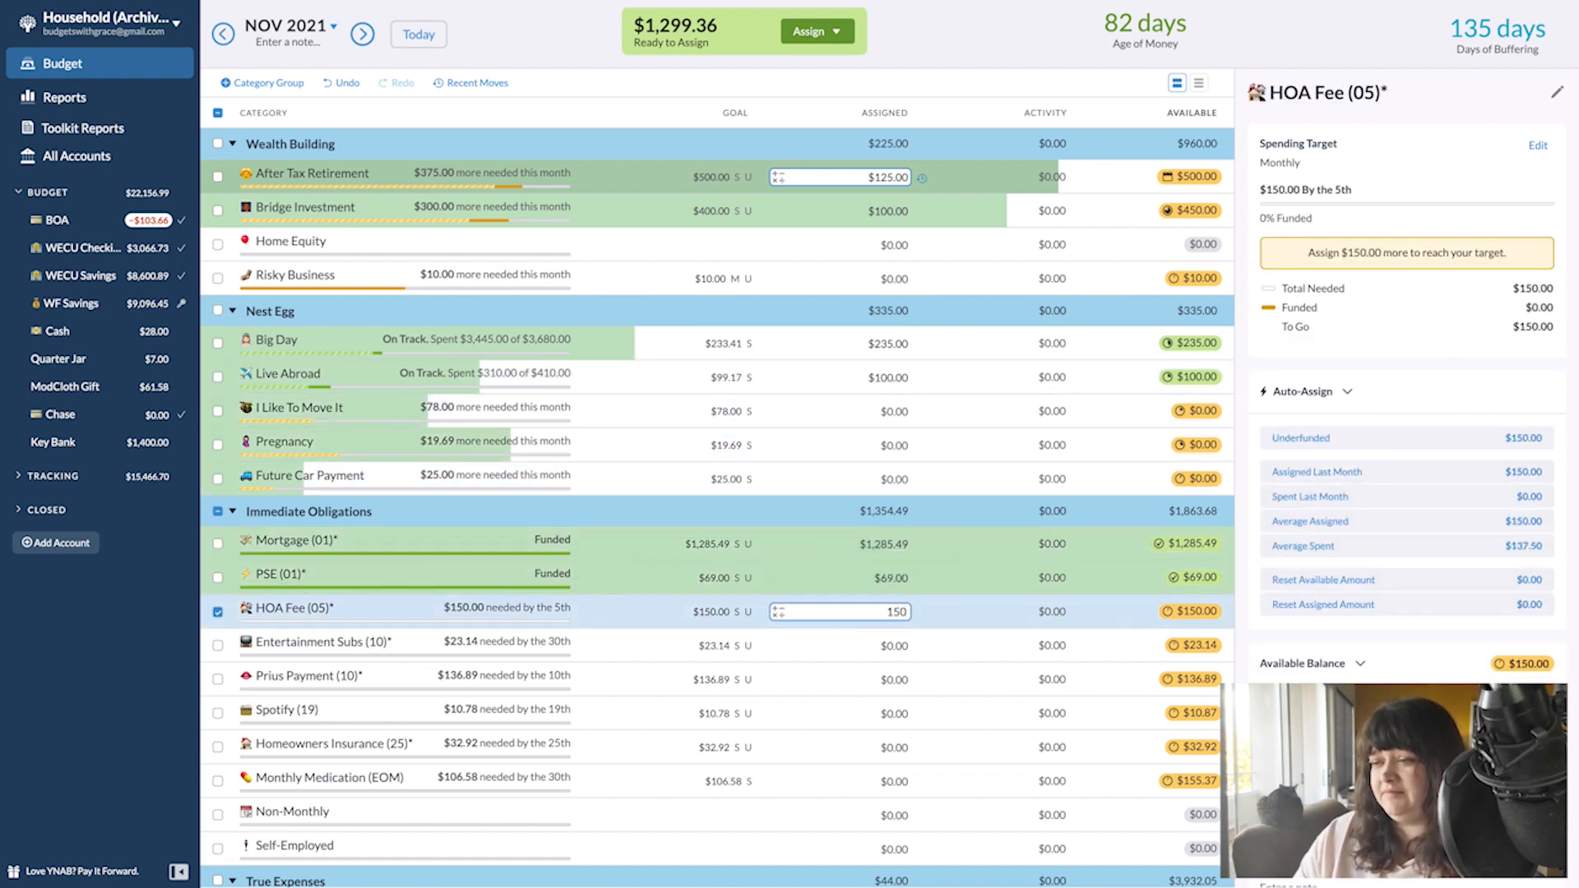
- Assign $75 to the Yoga 10 classes pass (Dec) category under True Expenses
scroll(821, 477, down, 4)
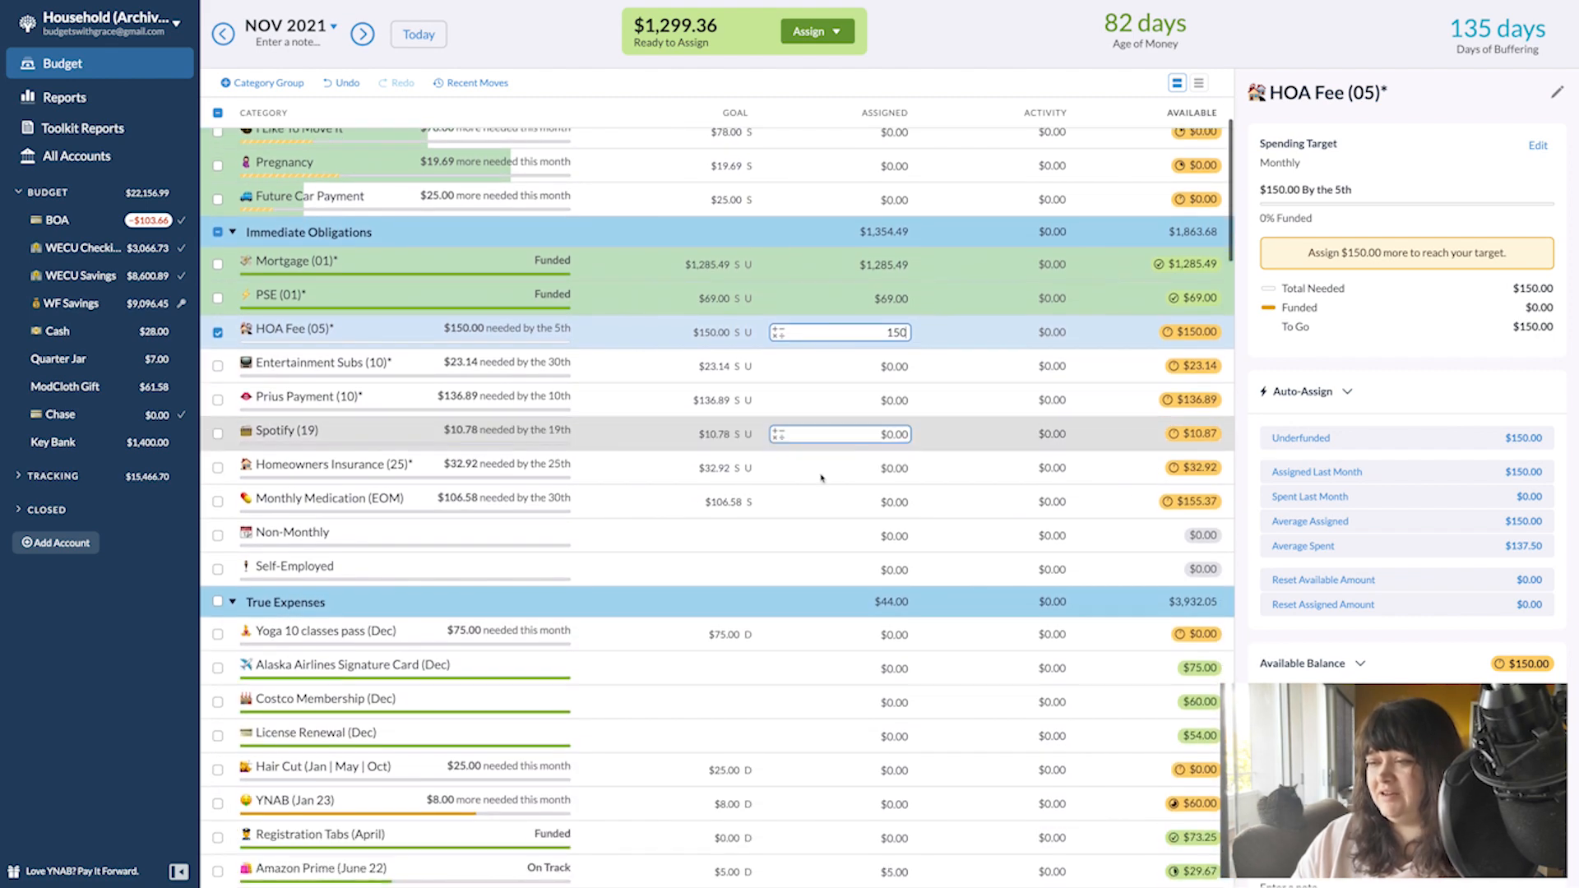
scroll(821, 477, down, 1)
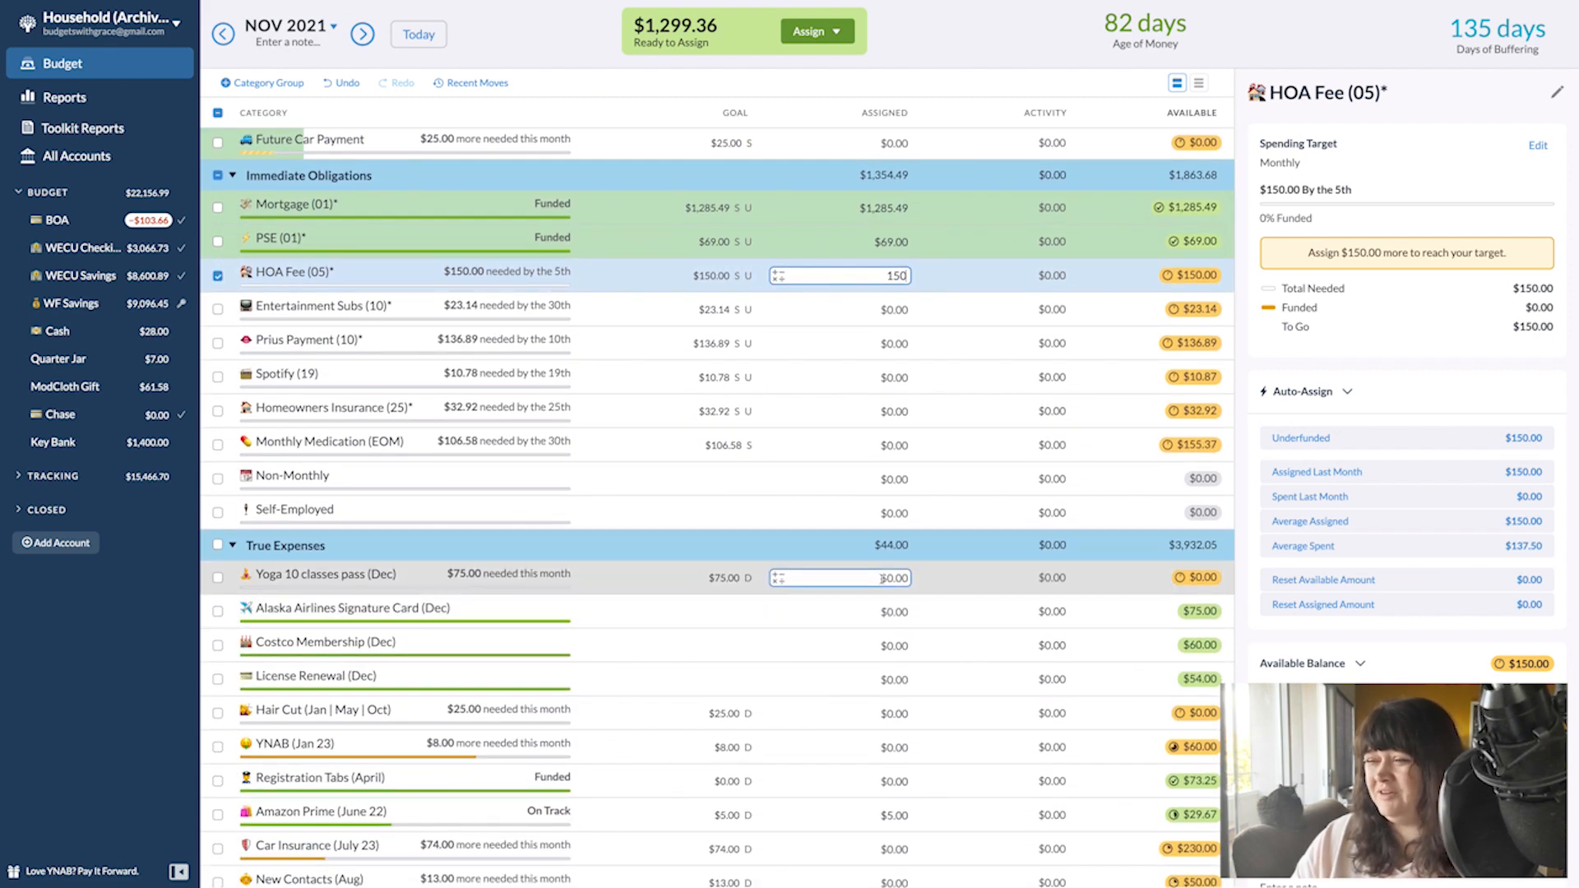
click(882, 579)
scroll(872, 593, down, 1)
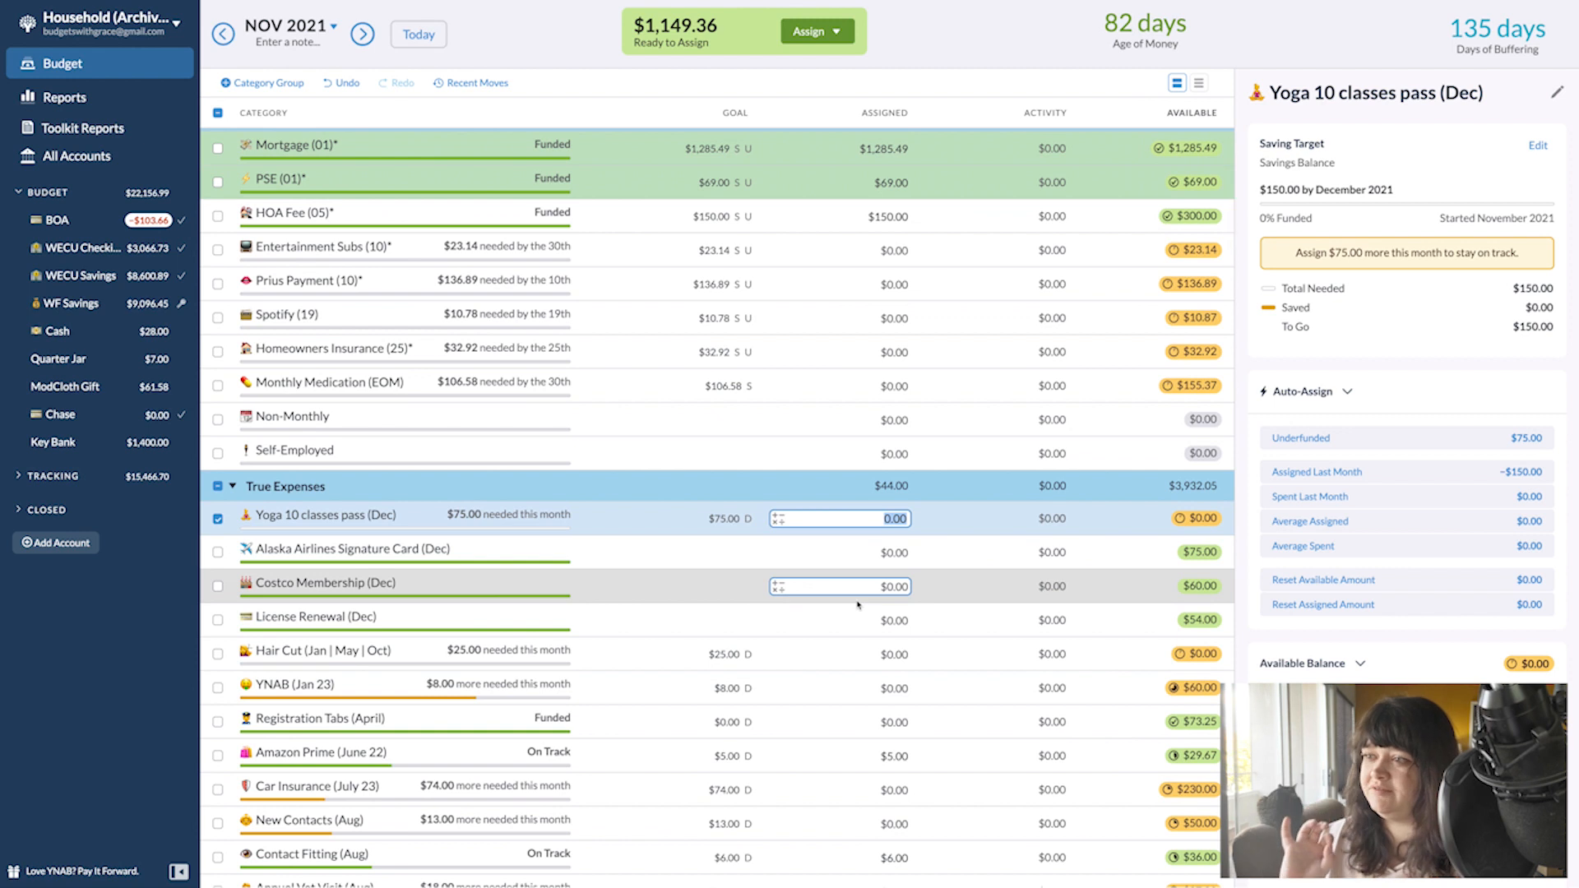
text(75)
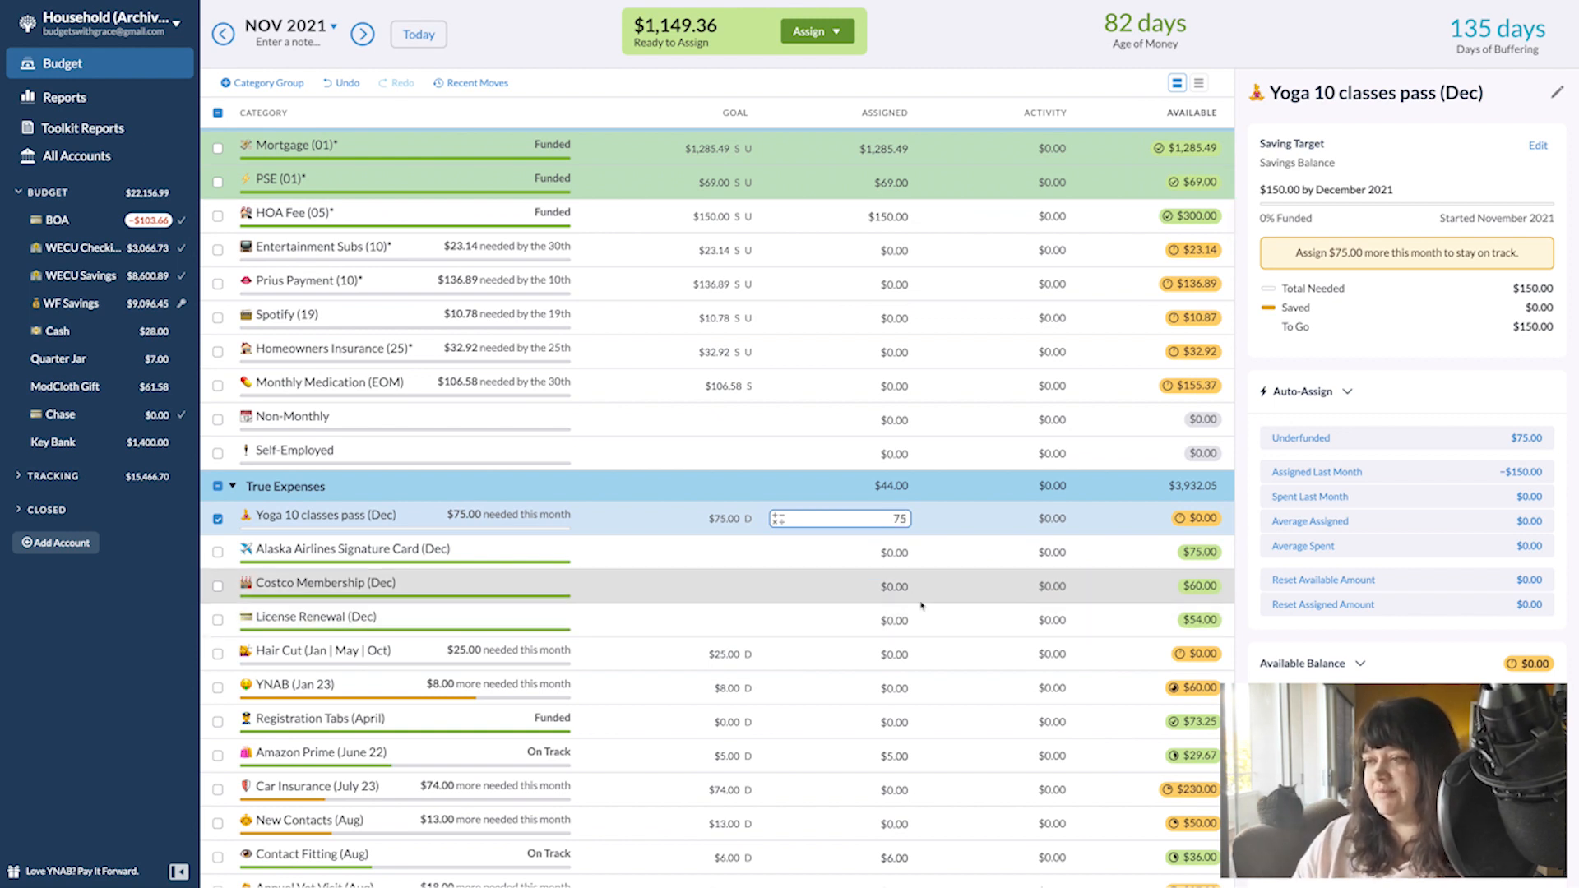
click(907, 559)
- Assign $25 to Hair Cut (Jan | May | Oct) and $8 to YNAB (Jan 23) under True Expenses
scroll(908, 562, down, 1)
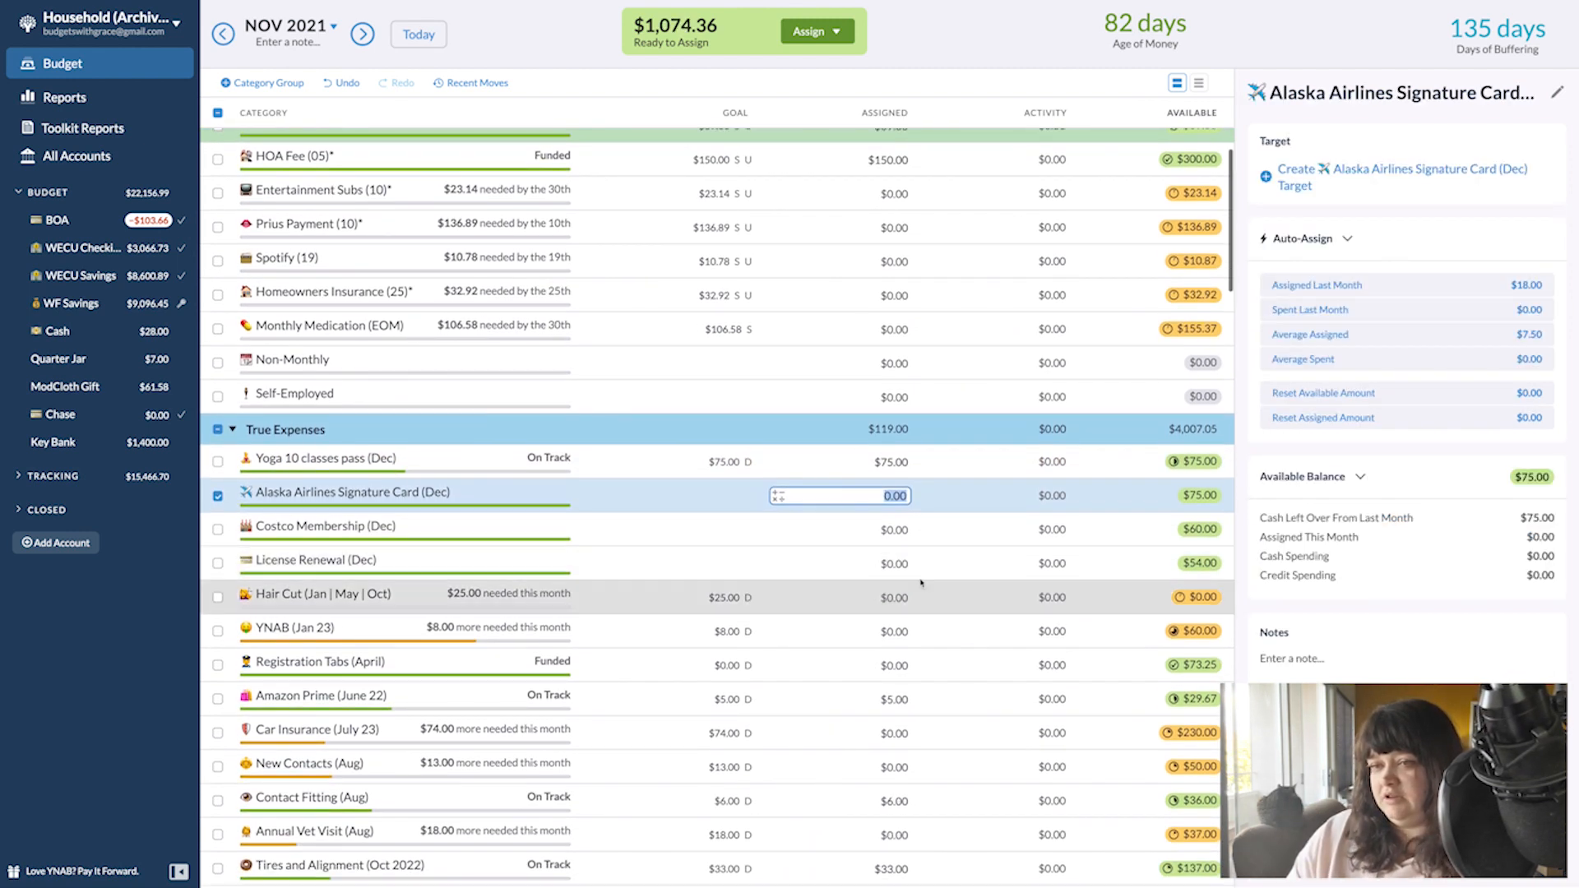
scroll(740, 529, down, 1)
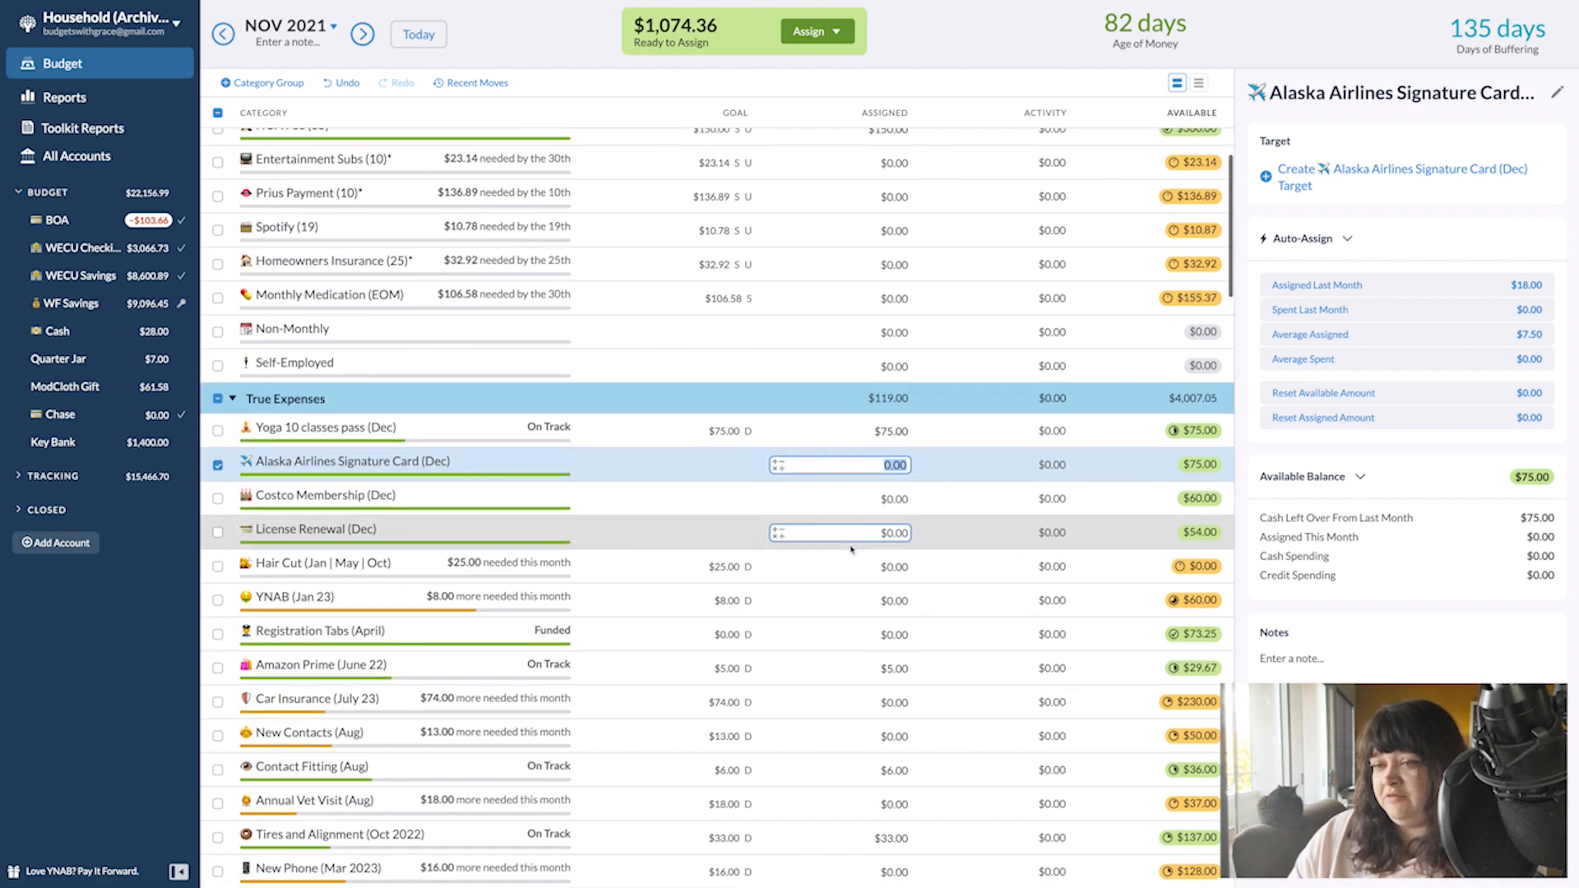
click(884, 518)
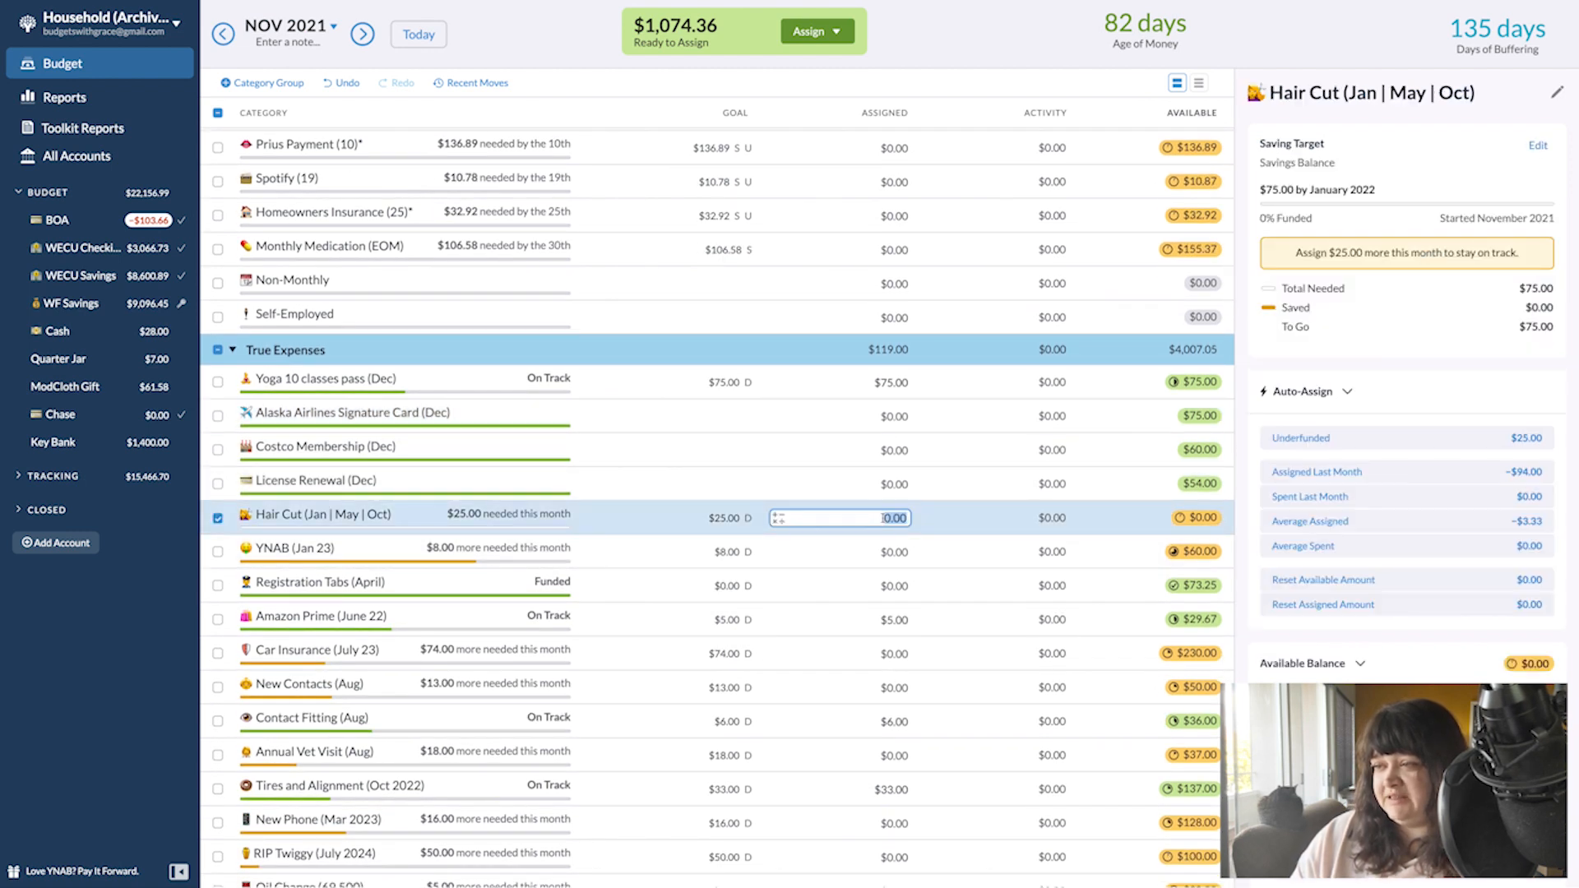
text(25)
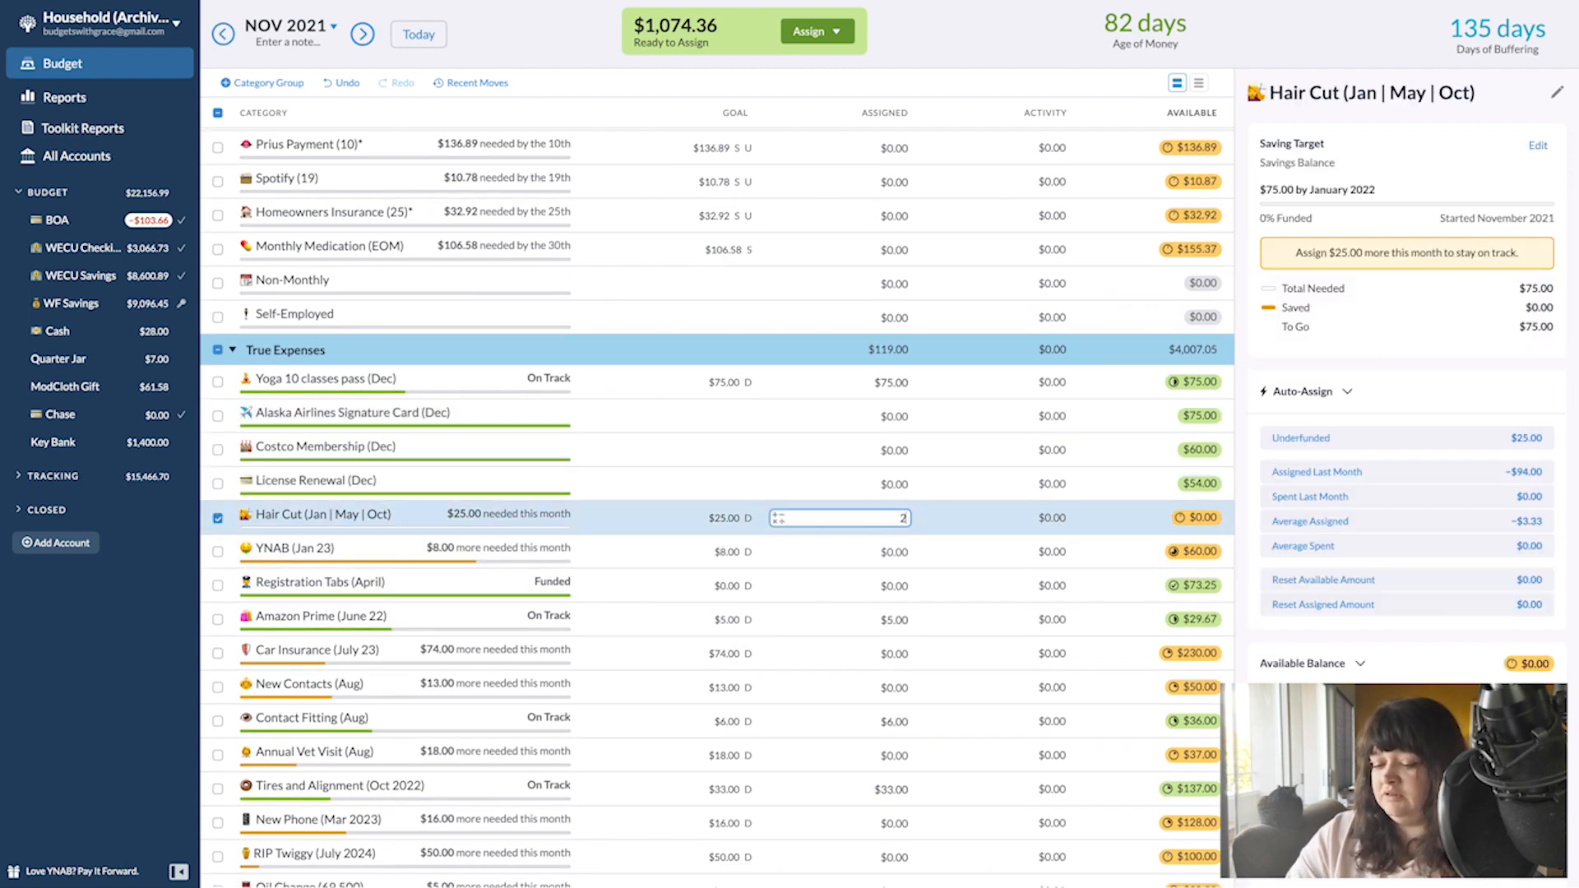
click(885, 540)
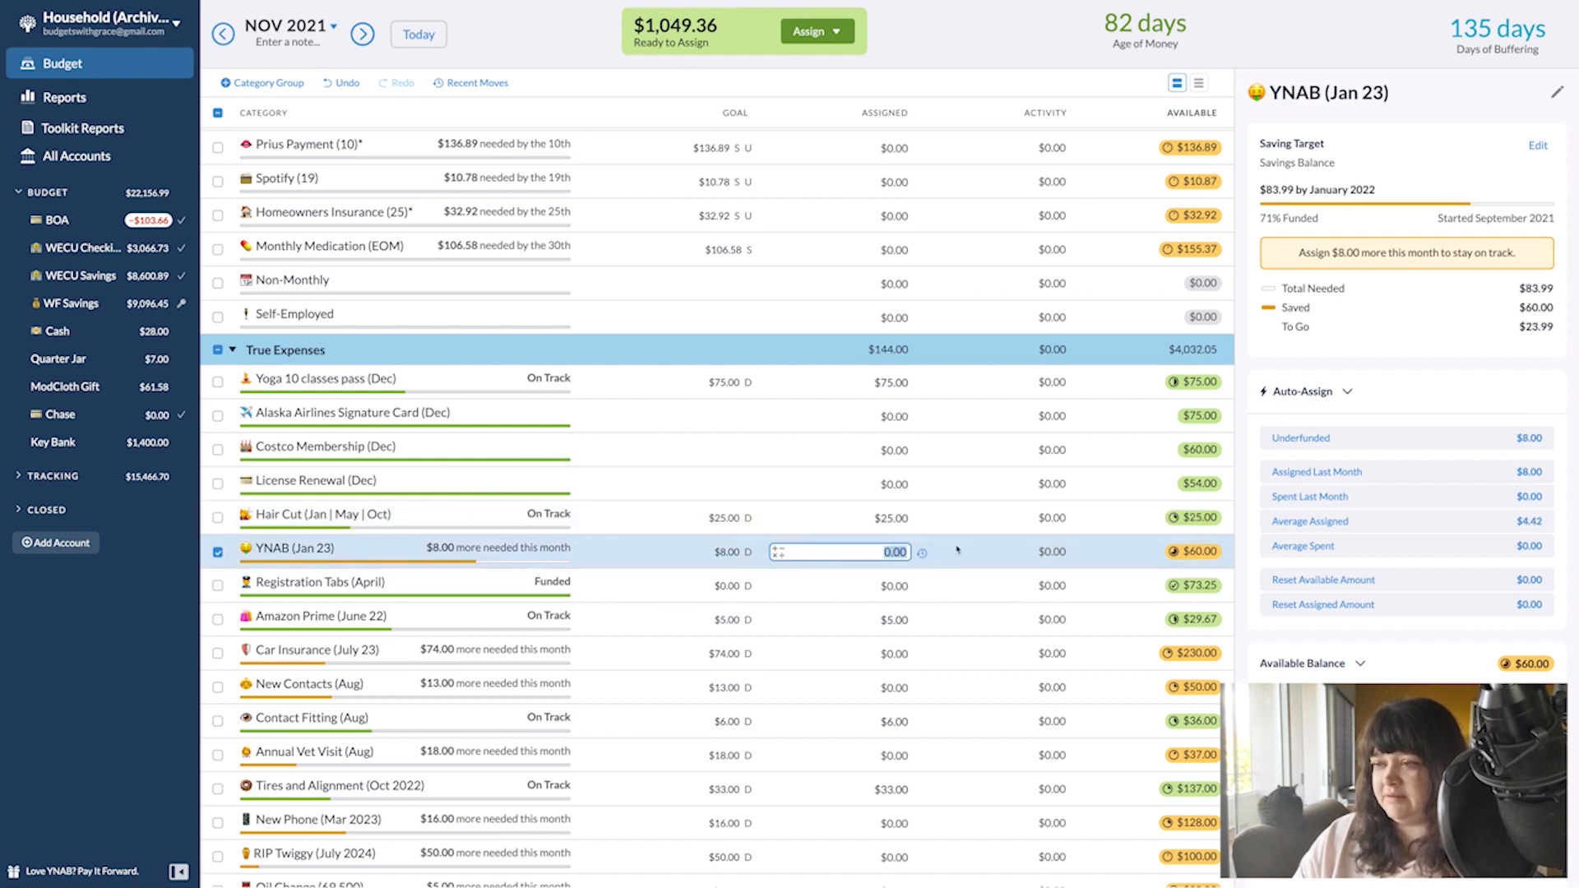
text(8)
click(919, 579)
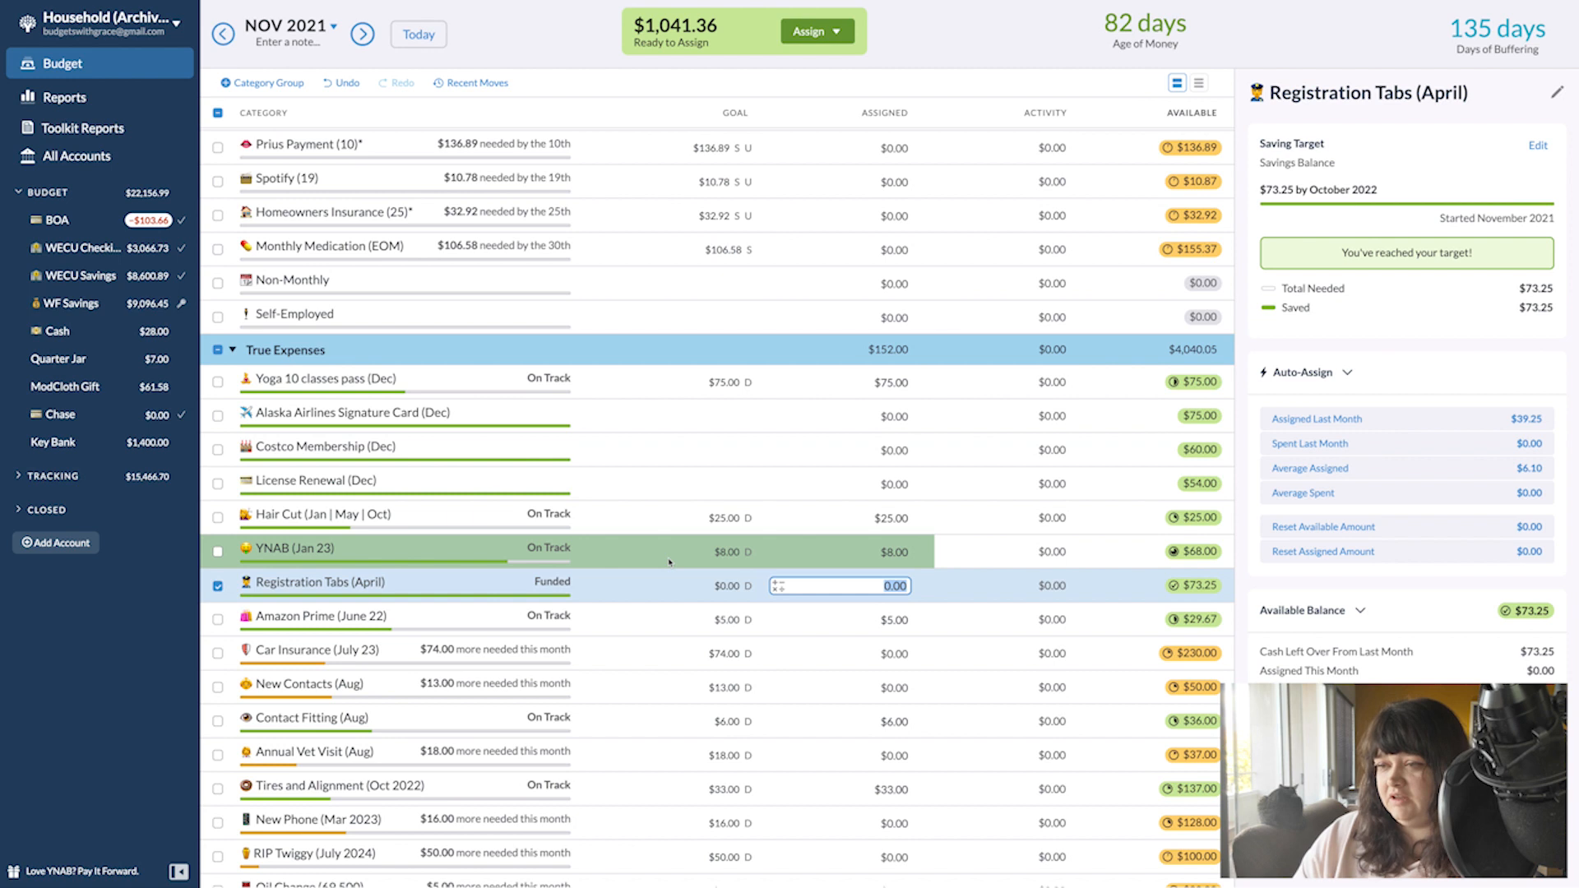
- Add $15.99 to the amount assigned to YNAB (Jan 23), bringing its assignment to $23.99, and clear the category selection
click(878, 542)
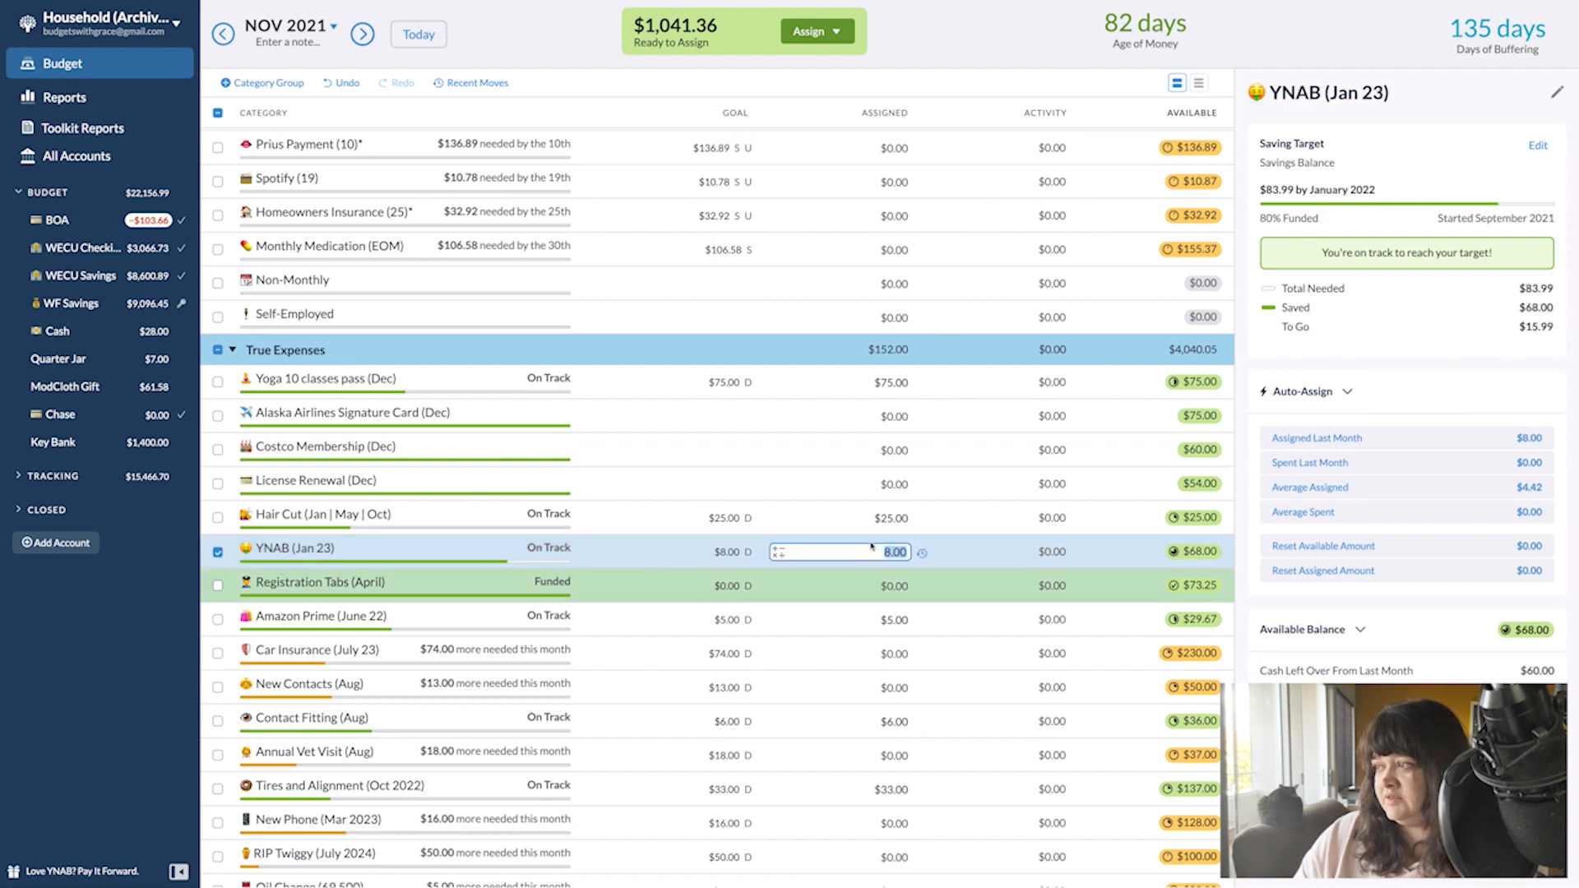
key(Right)
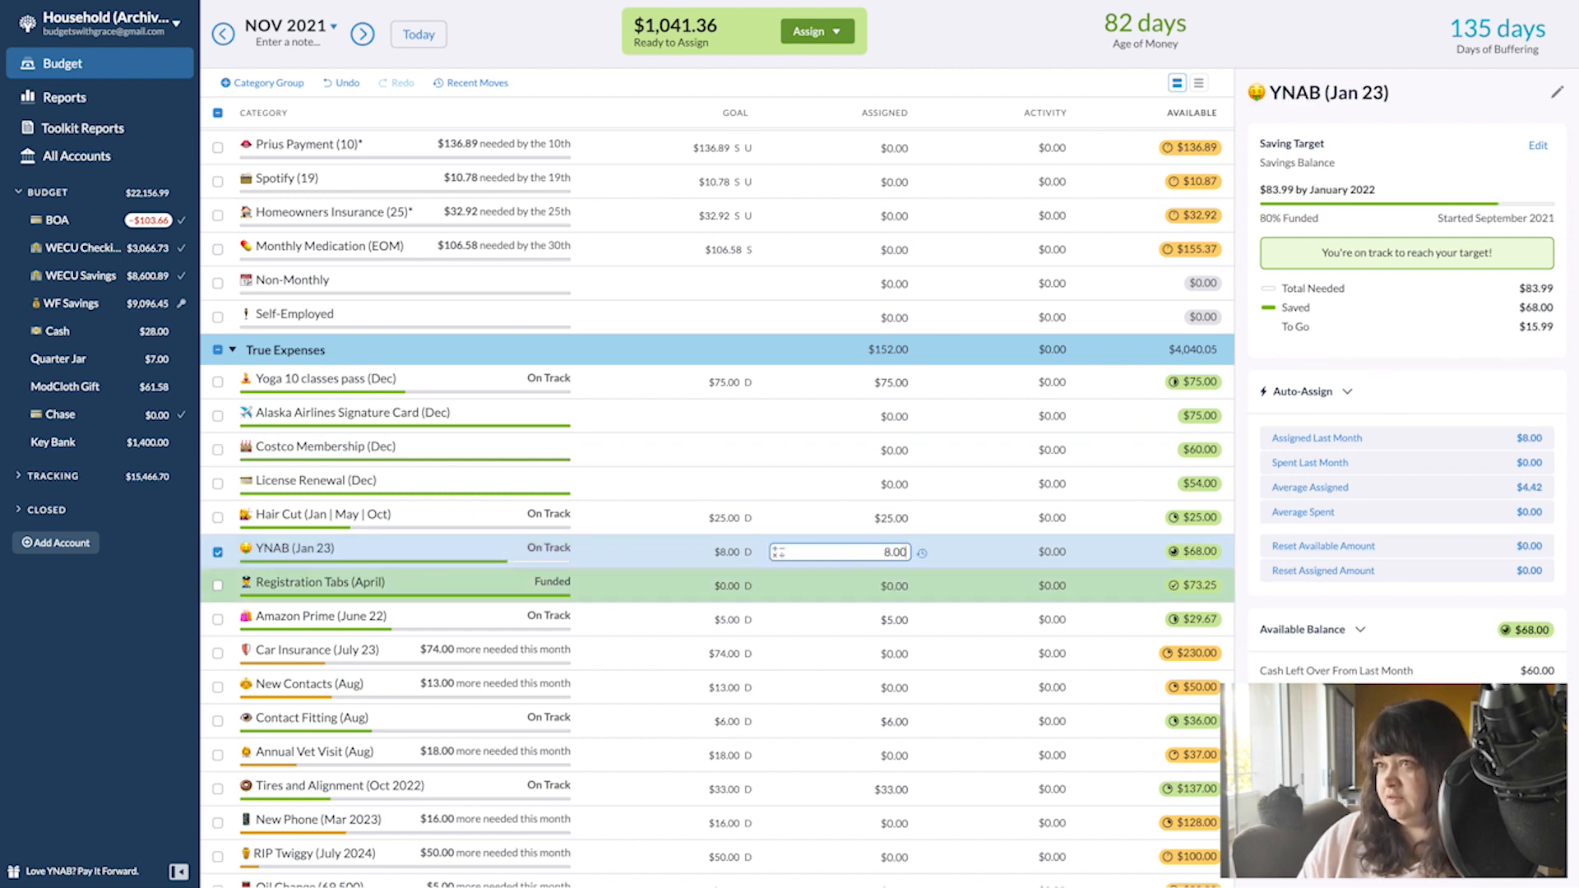
text(+1)
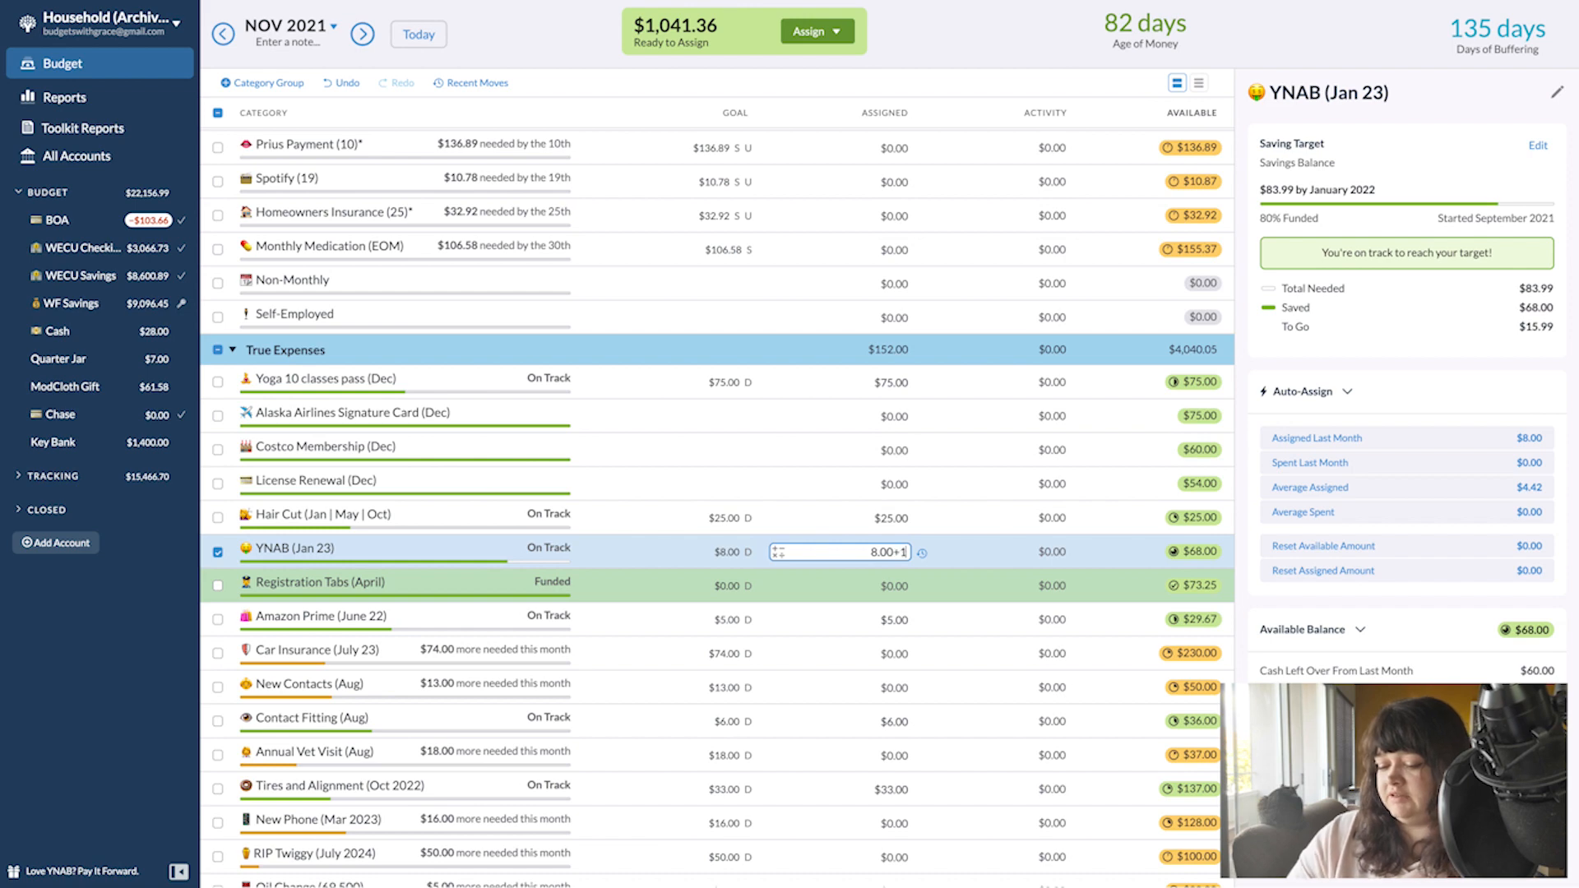
text(5.99)
key(Return)
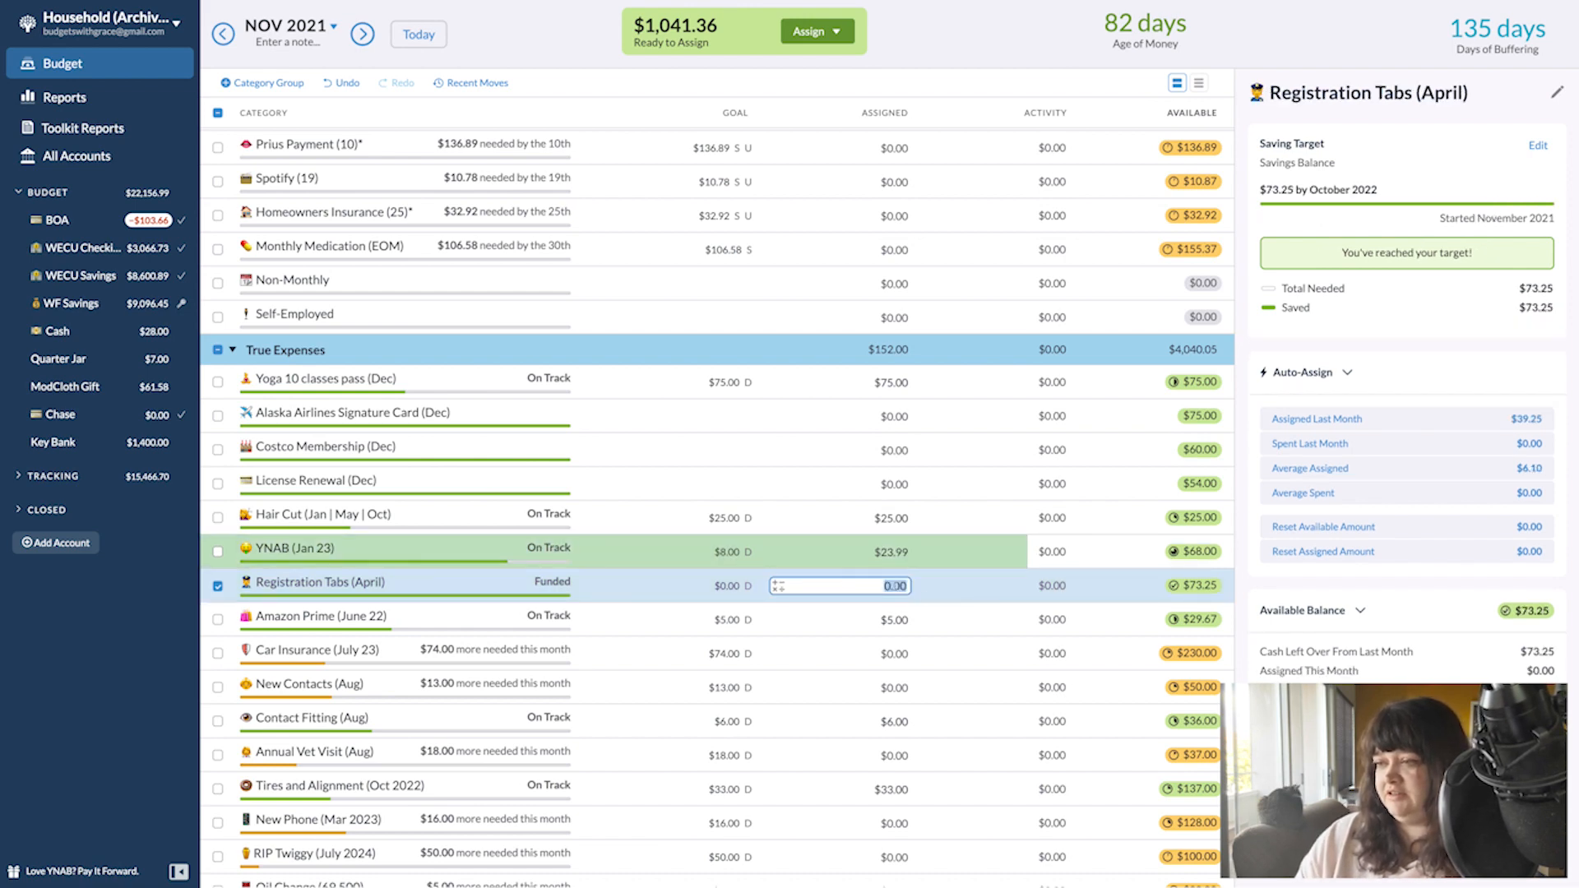
click(218, 586)
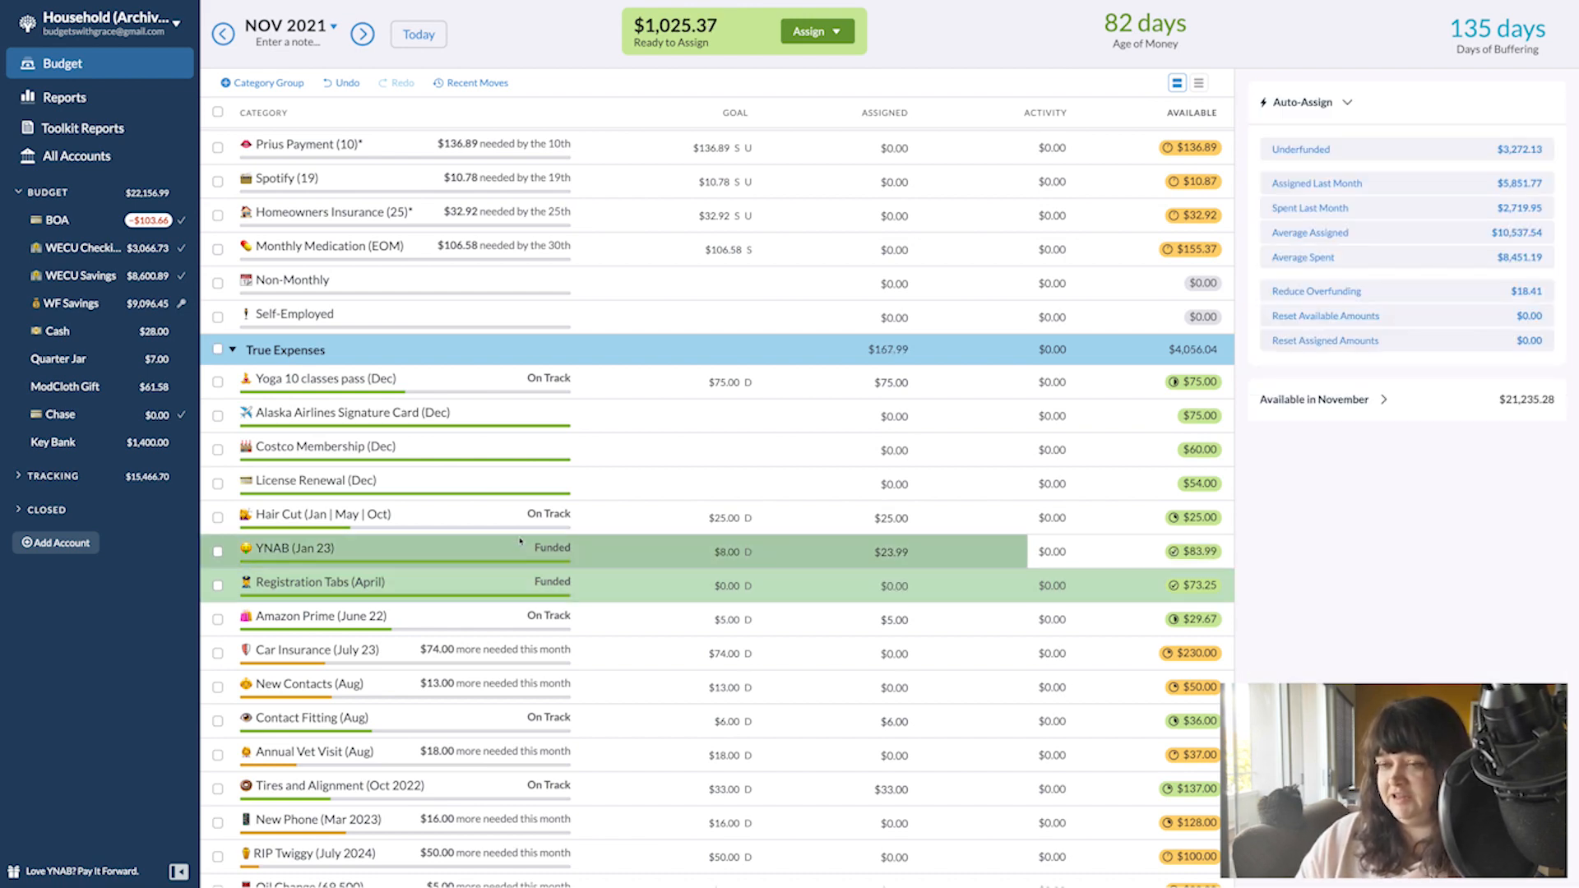
- Collapse the Wealth Building, Nest Egg and Immediate Obligations category groups
scroll(520, 539, down, 10)
scroll(521, 539, down, 8)
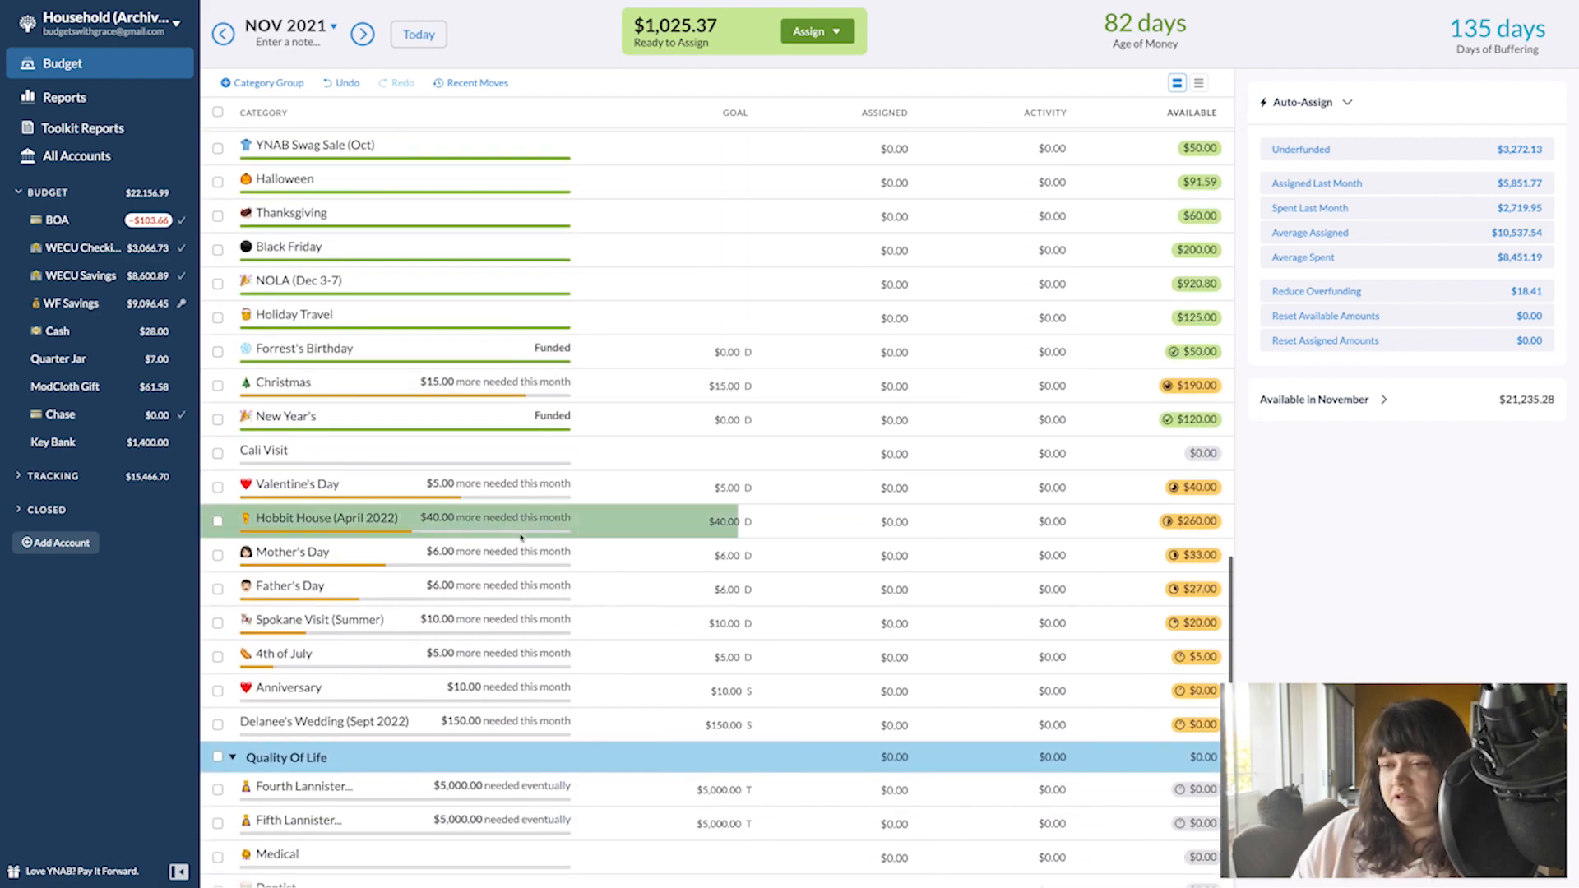
scroll(521, 539, up, 15)
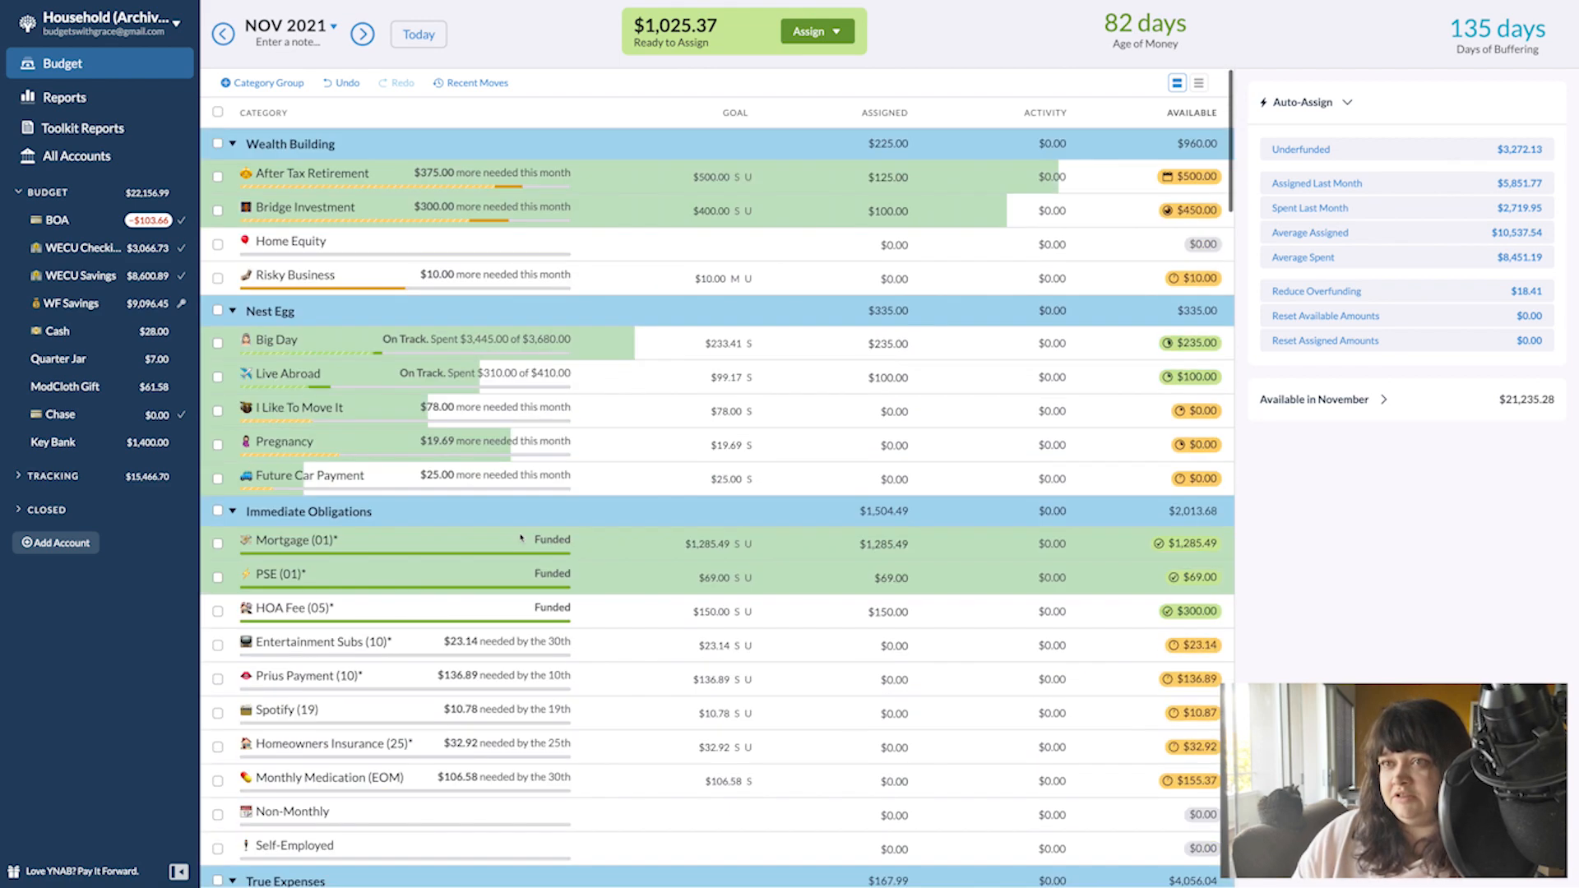
click(232, 143)
click(234, 175)
click(232, 206)
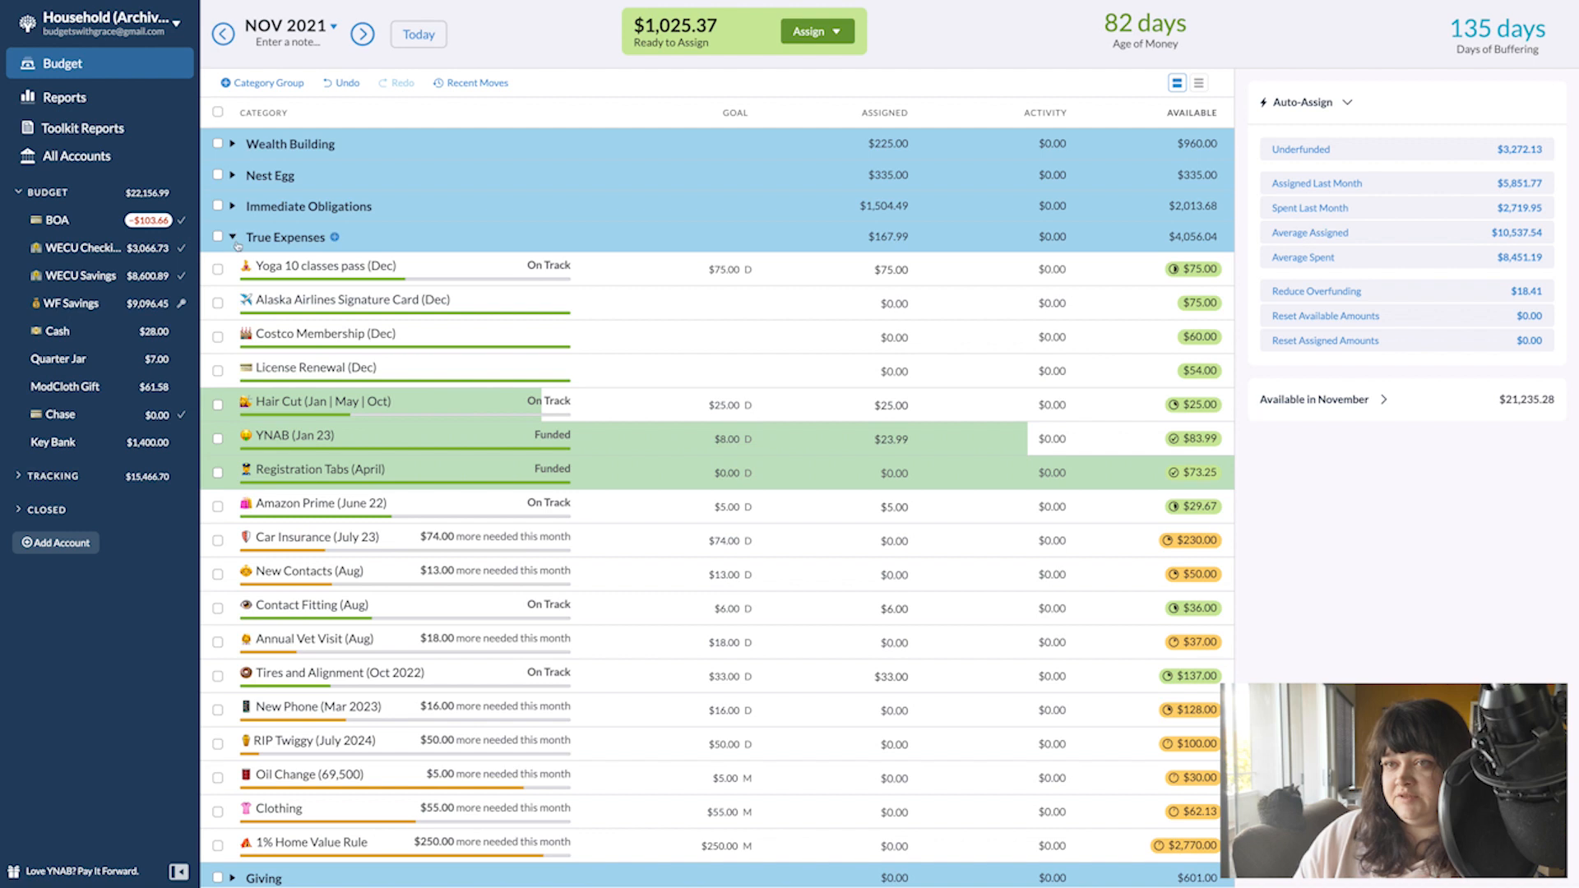
- Assign $74 to the Car Insurance (July 23) category and leave the New Contacts assignment unedited
click(864, 506)
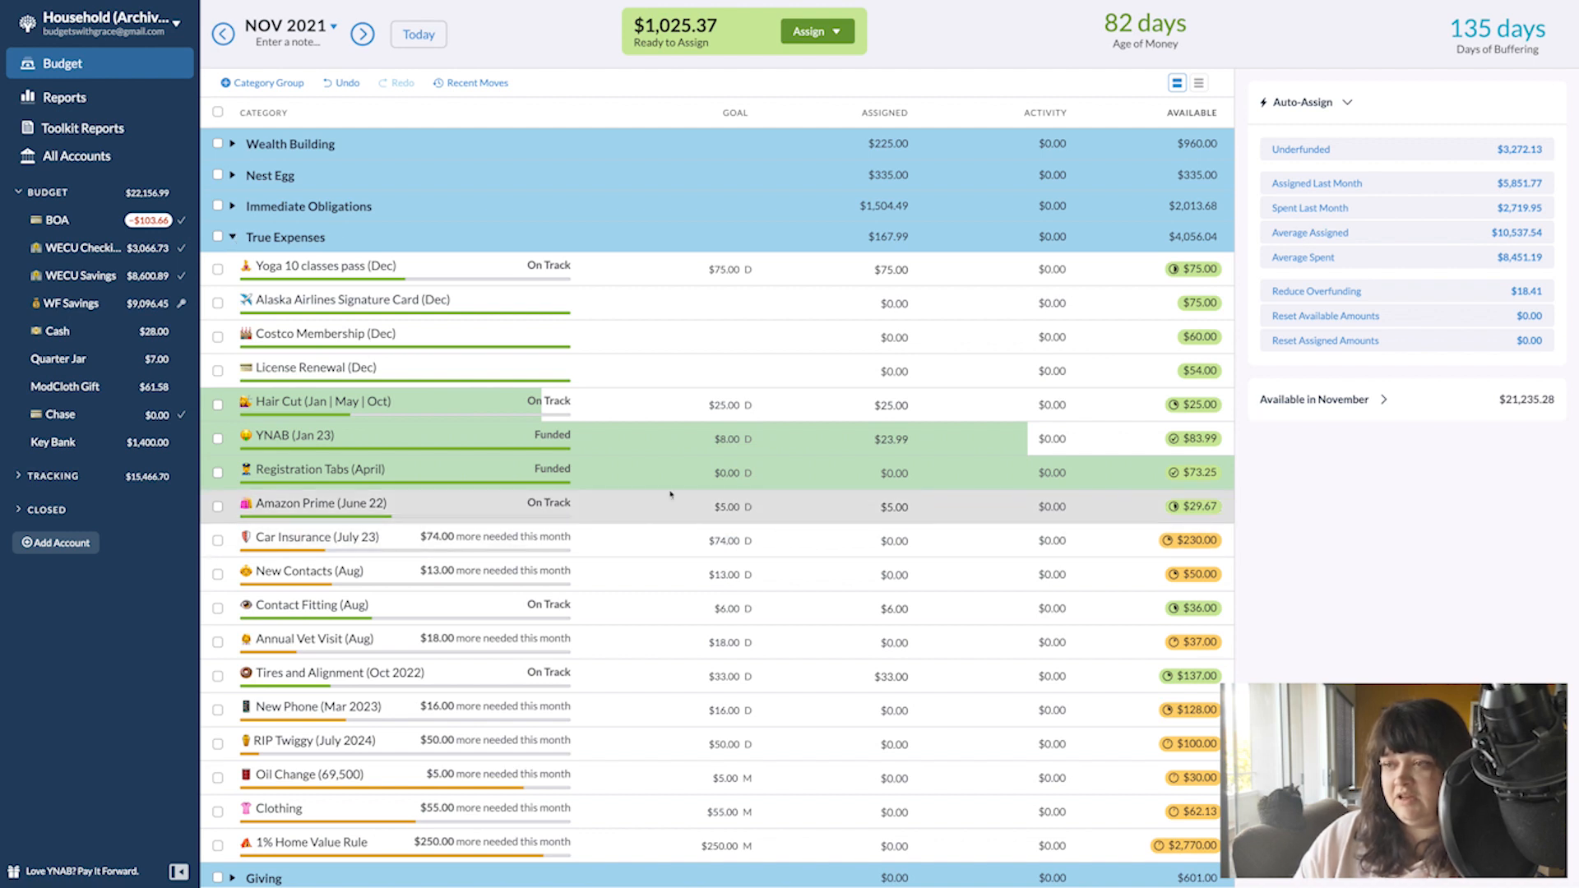
key(Return)
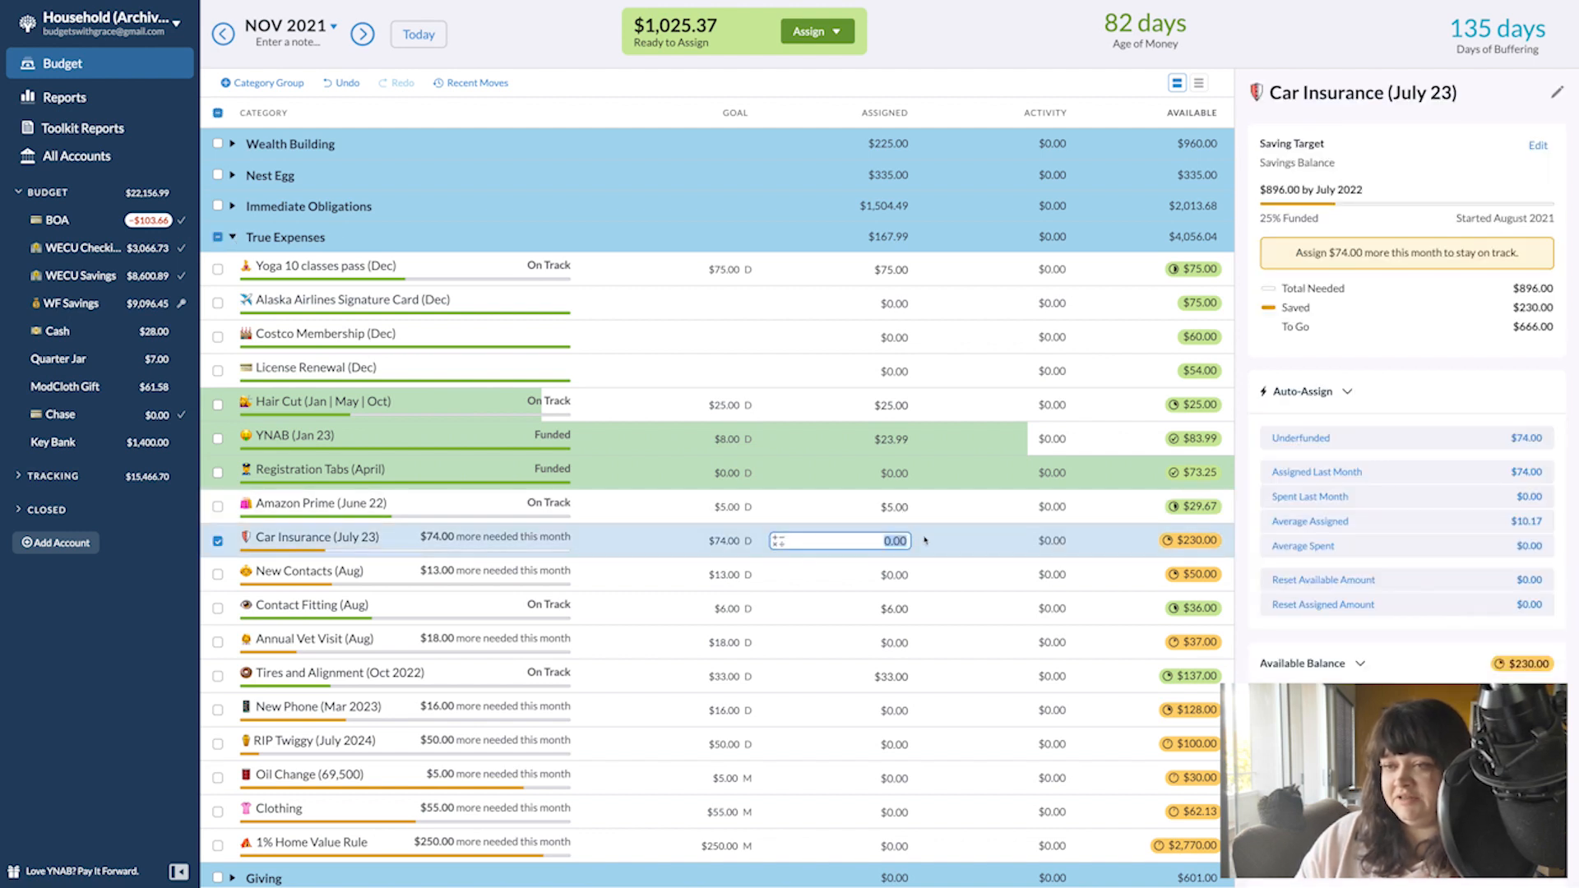
text(74)
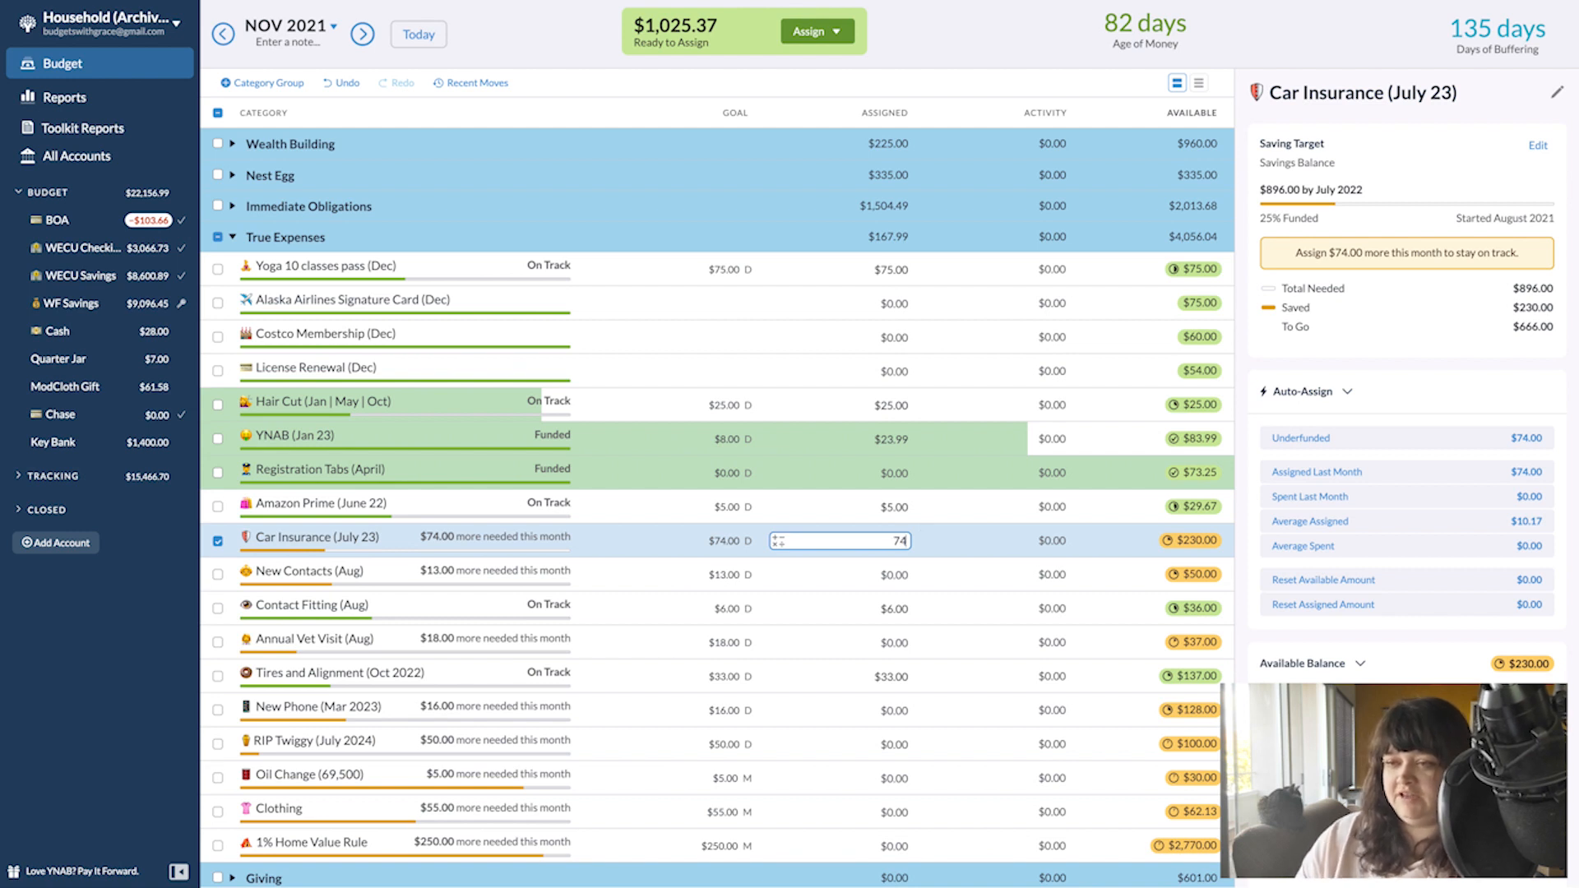
key(Return)
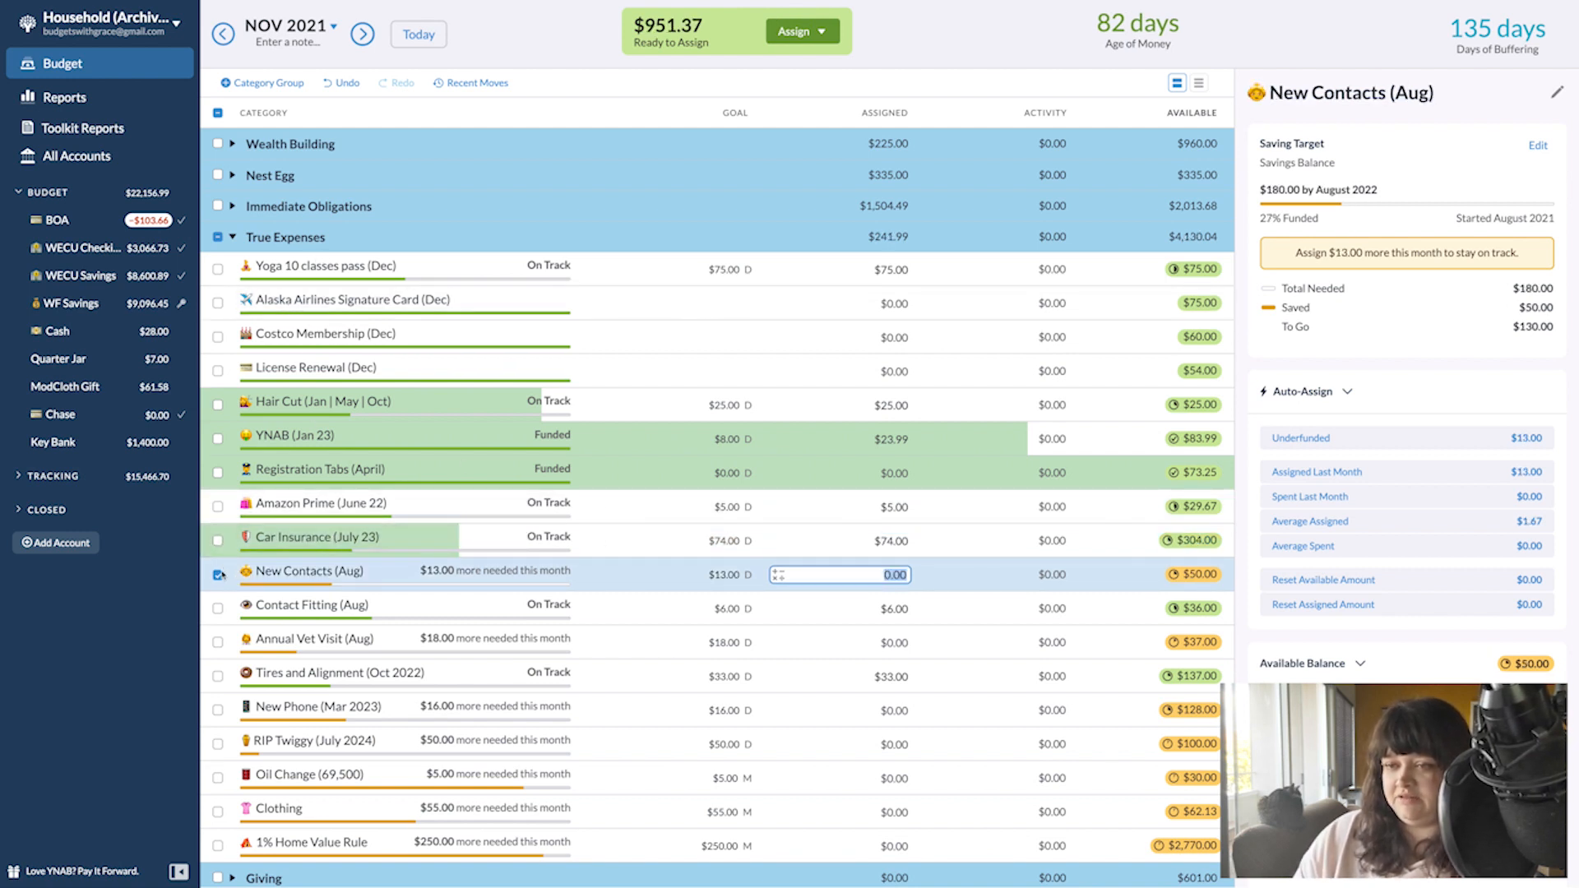
key(Escape)
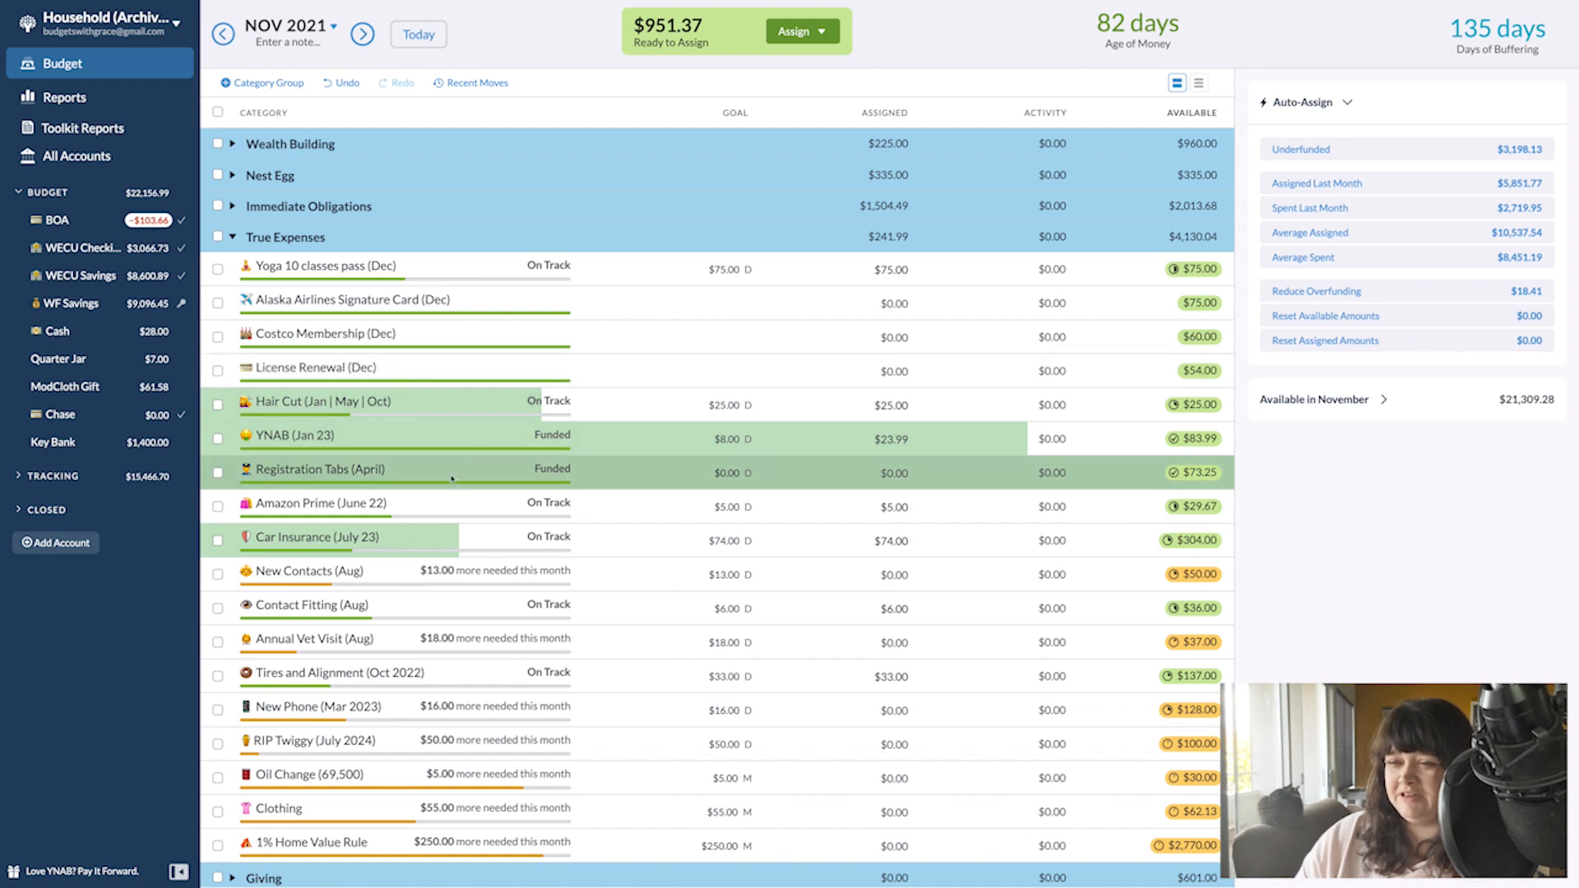
- Expand the Giving category group below True Expenses to show its categories
scroll(411, 560, down, 2)
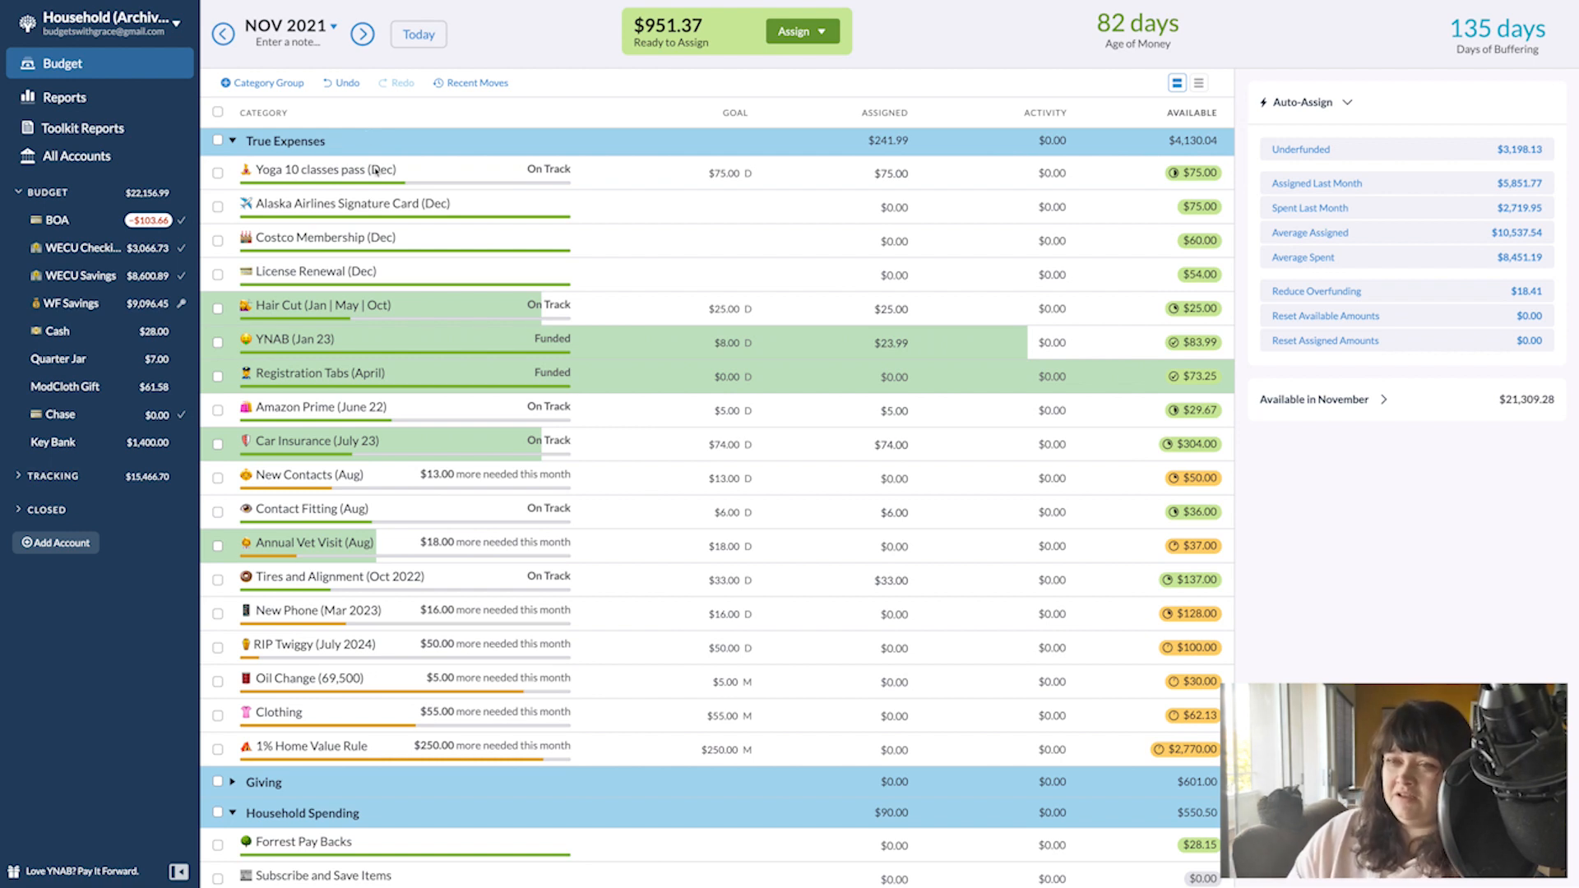
drag(266, 174, 450, 205)
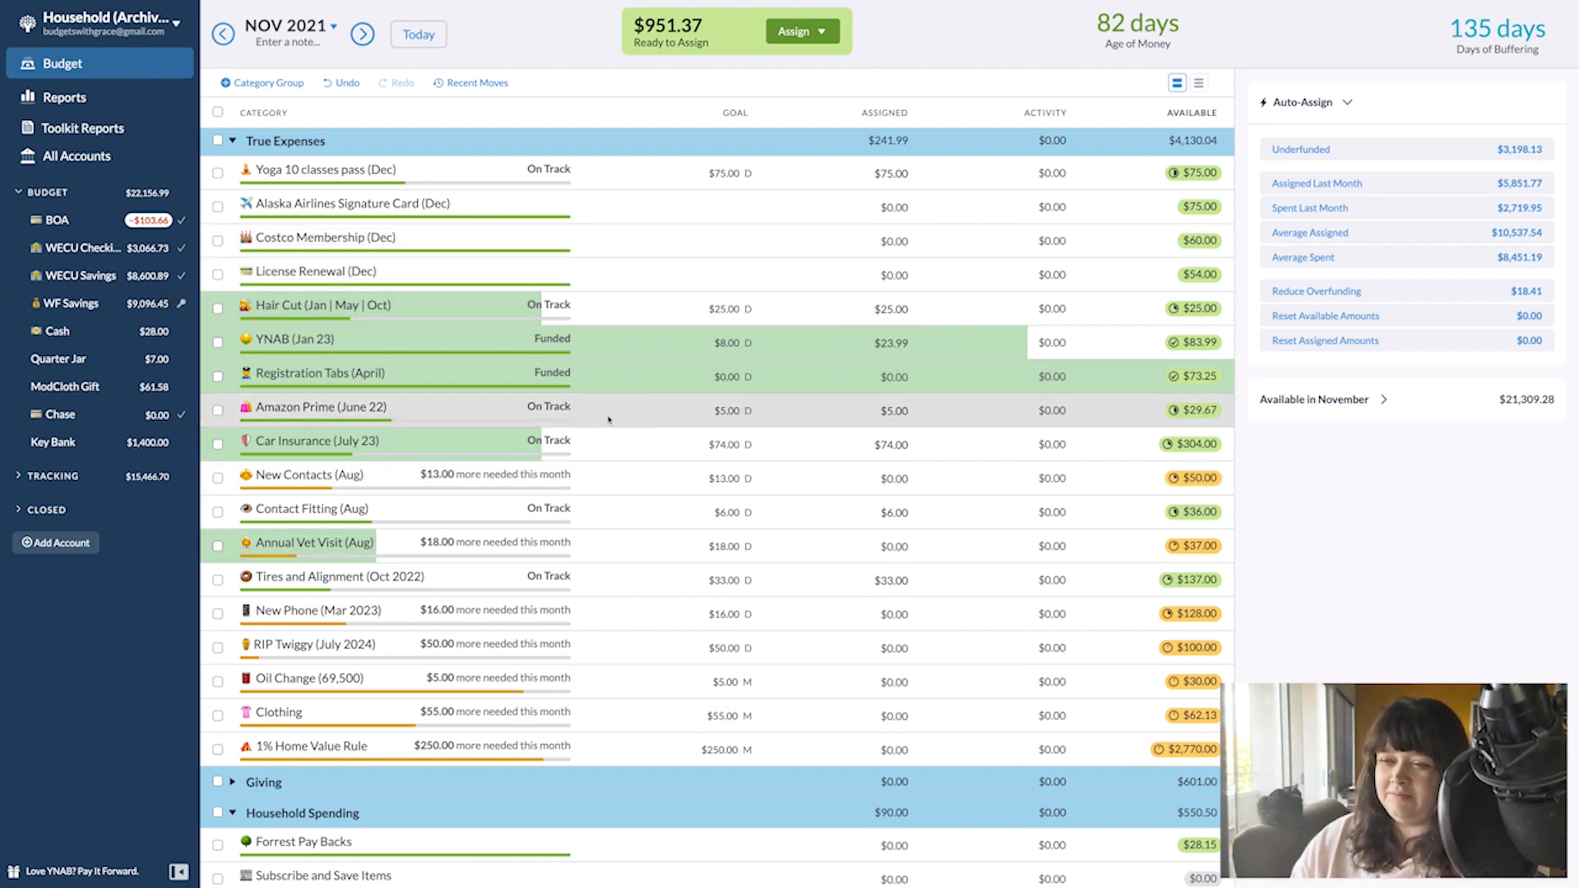
scroll(354, 320, down, 4)
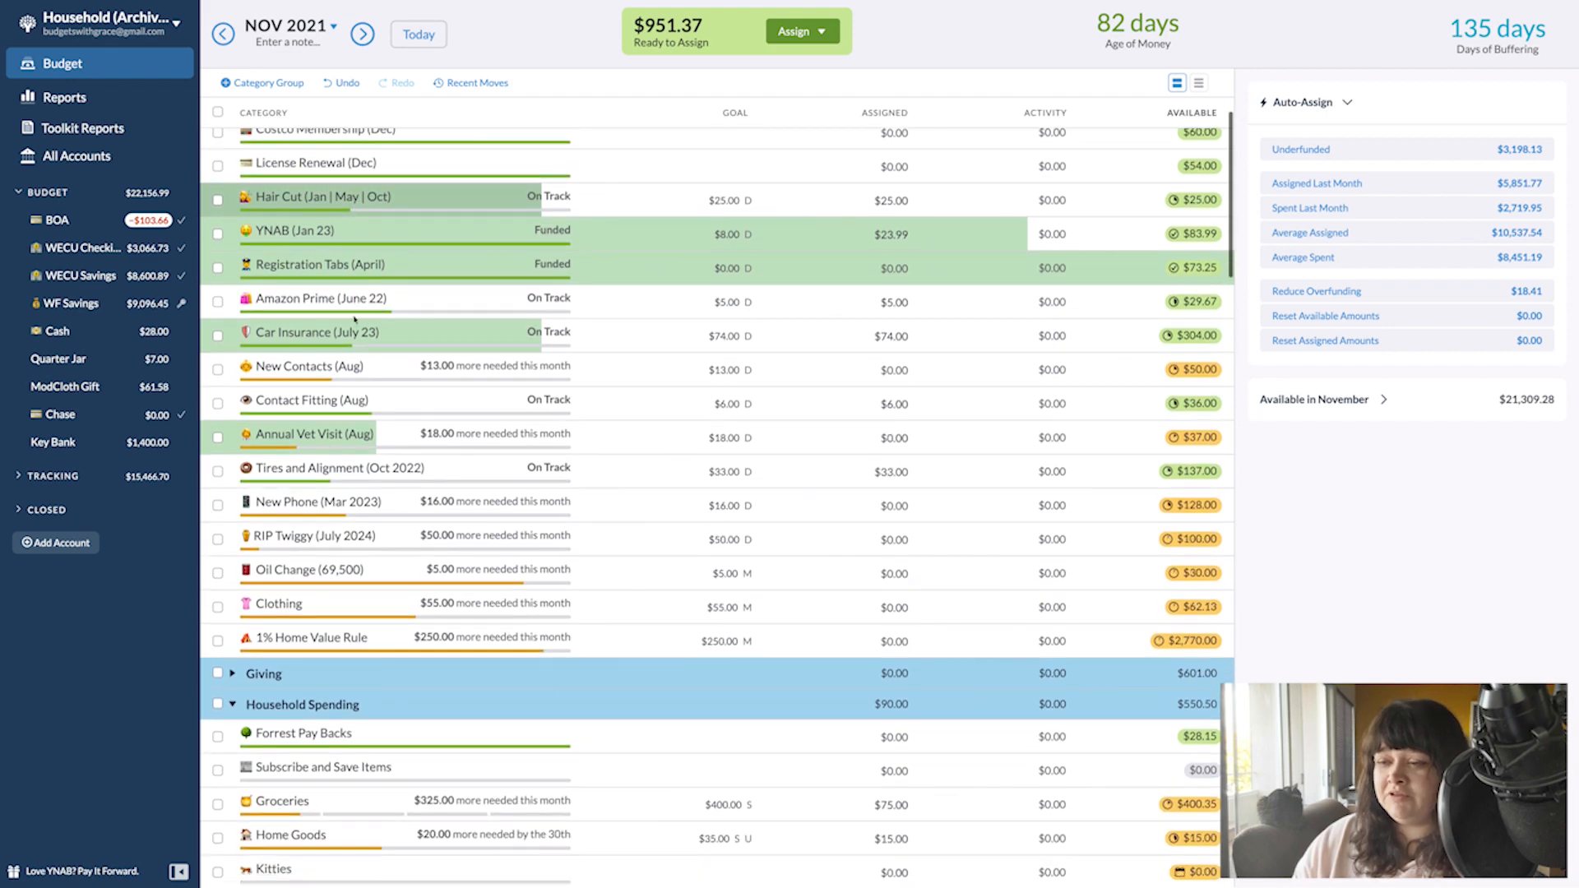
click(233, 438)
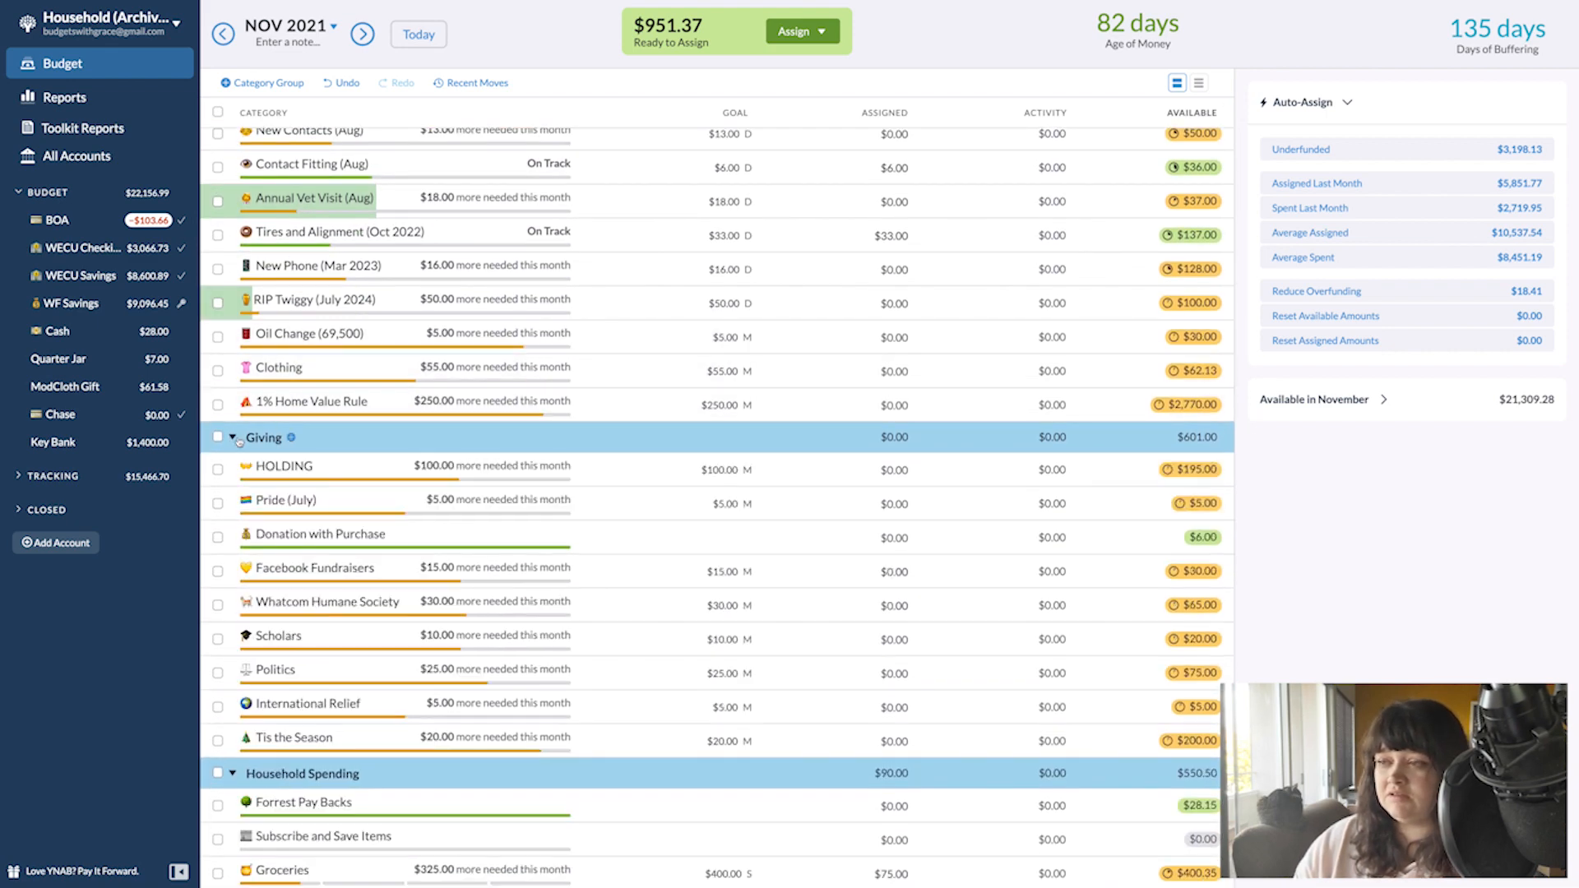
- Assign $15 to Facebook Fundraisers and $30 to Whatcom Humane Society in the Giving group
scroll(921, 448, down, 1)
click(896, 397)
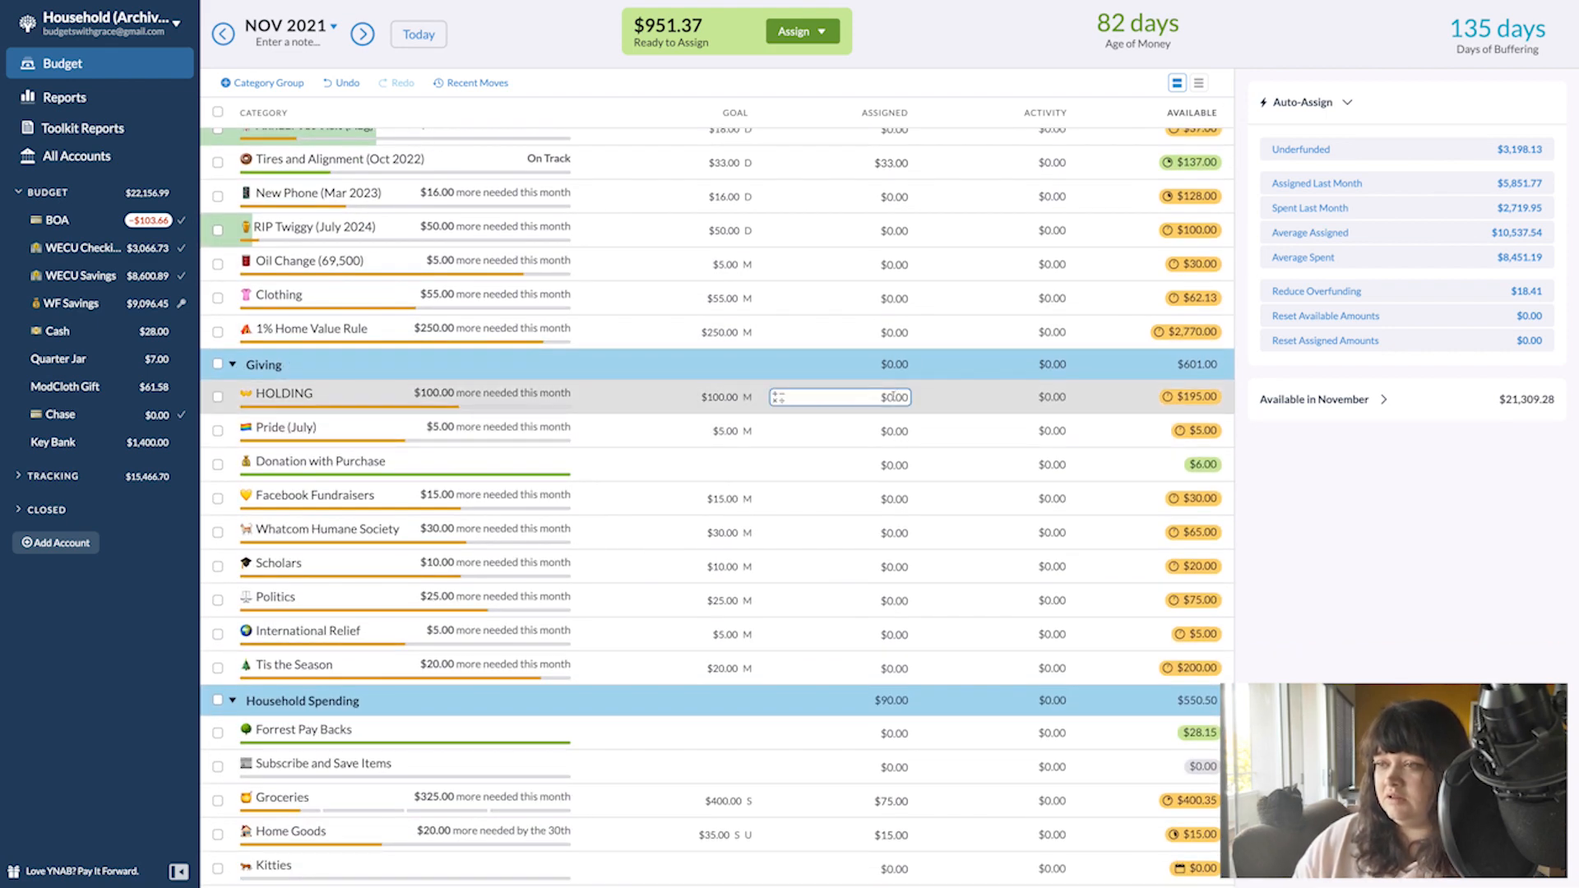
scroll(893, 397, down, 1)
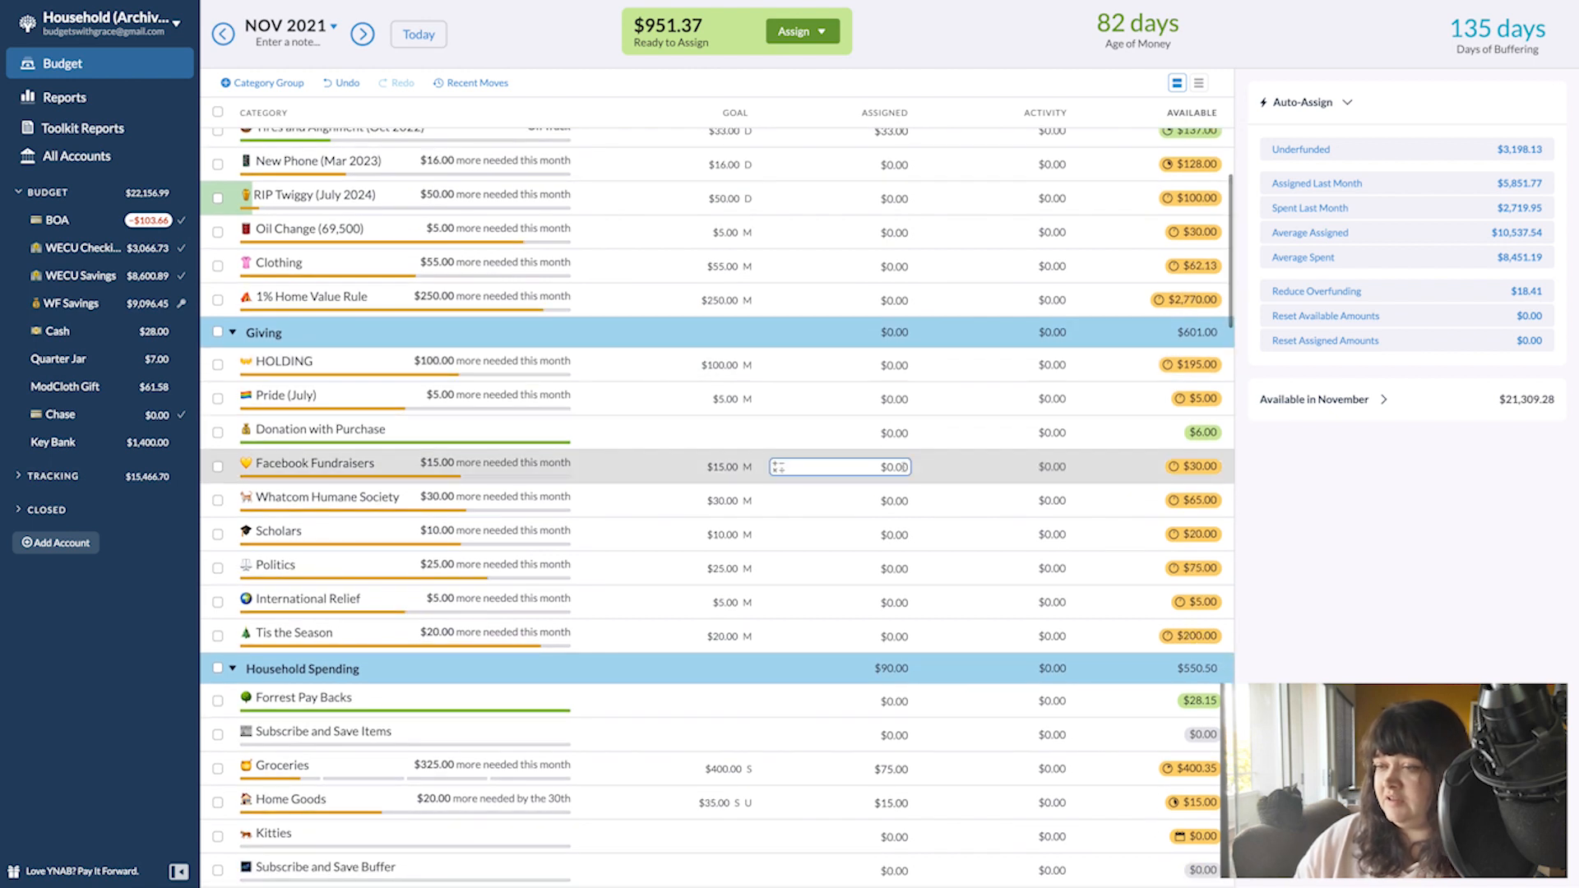
click(903, 401)
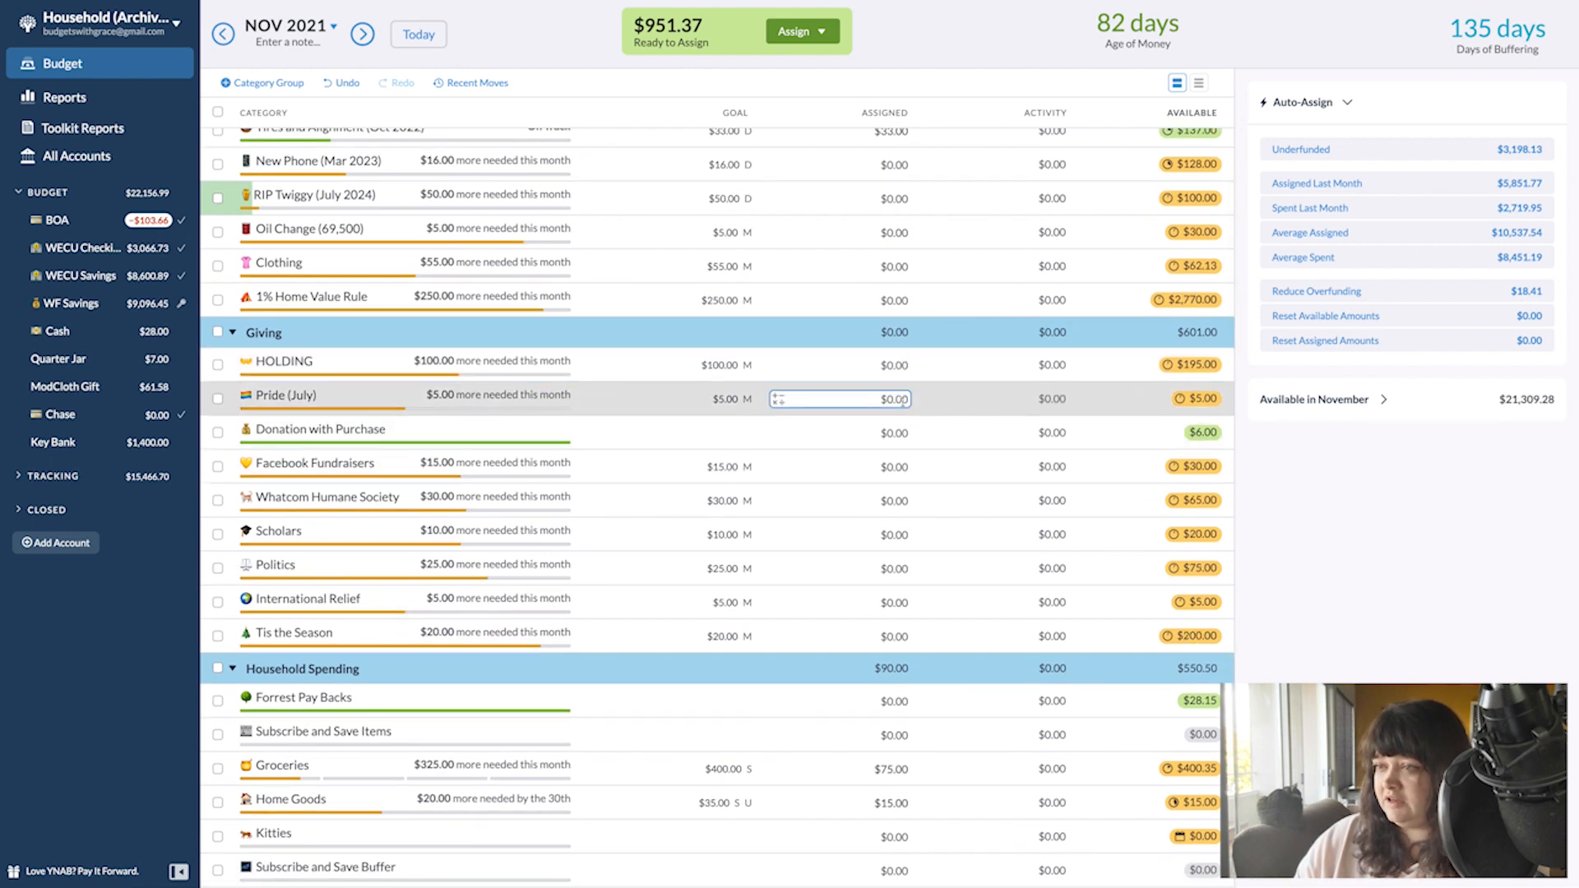
click(896, 470)
click(894, 467)
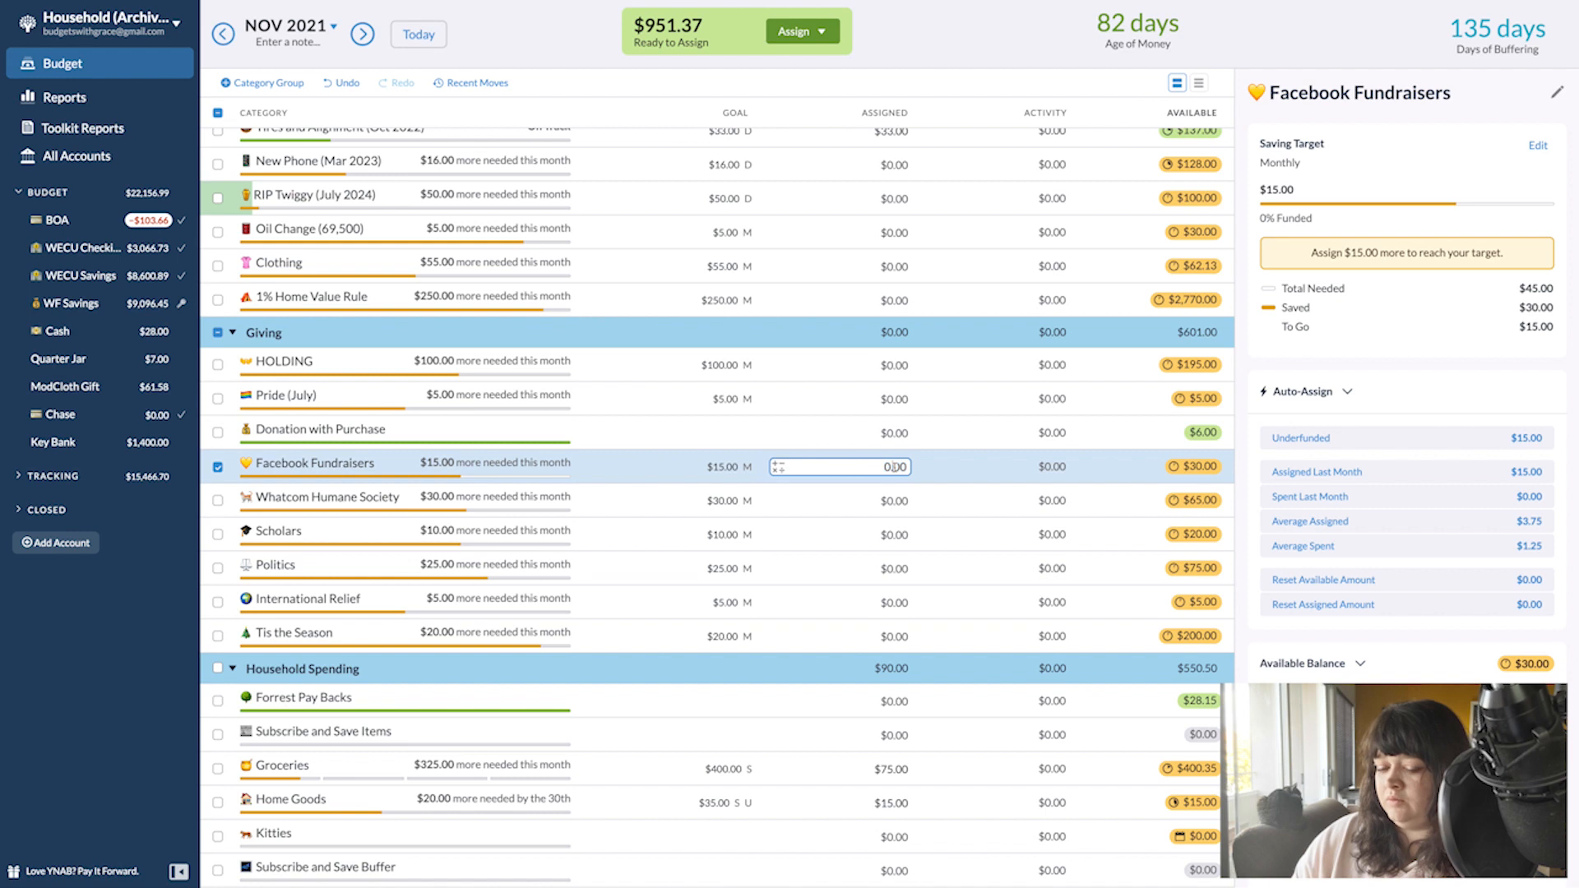
double_click(899, 461)
text(15)
click(893, 501)
text(30)
key(Return)
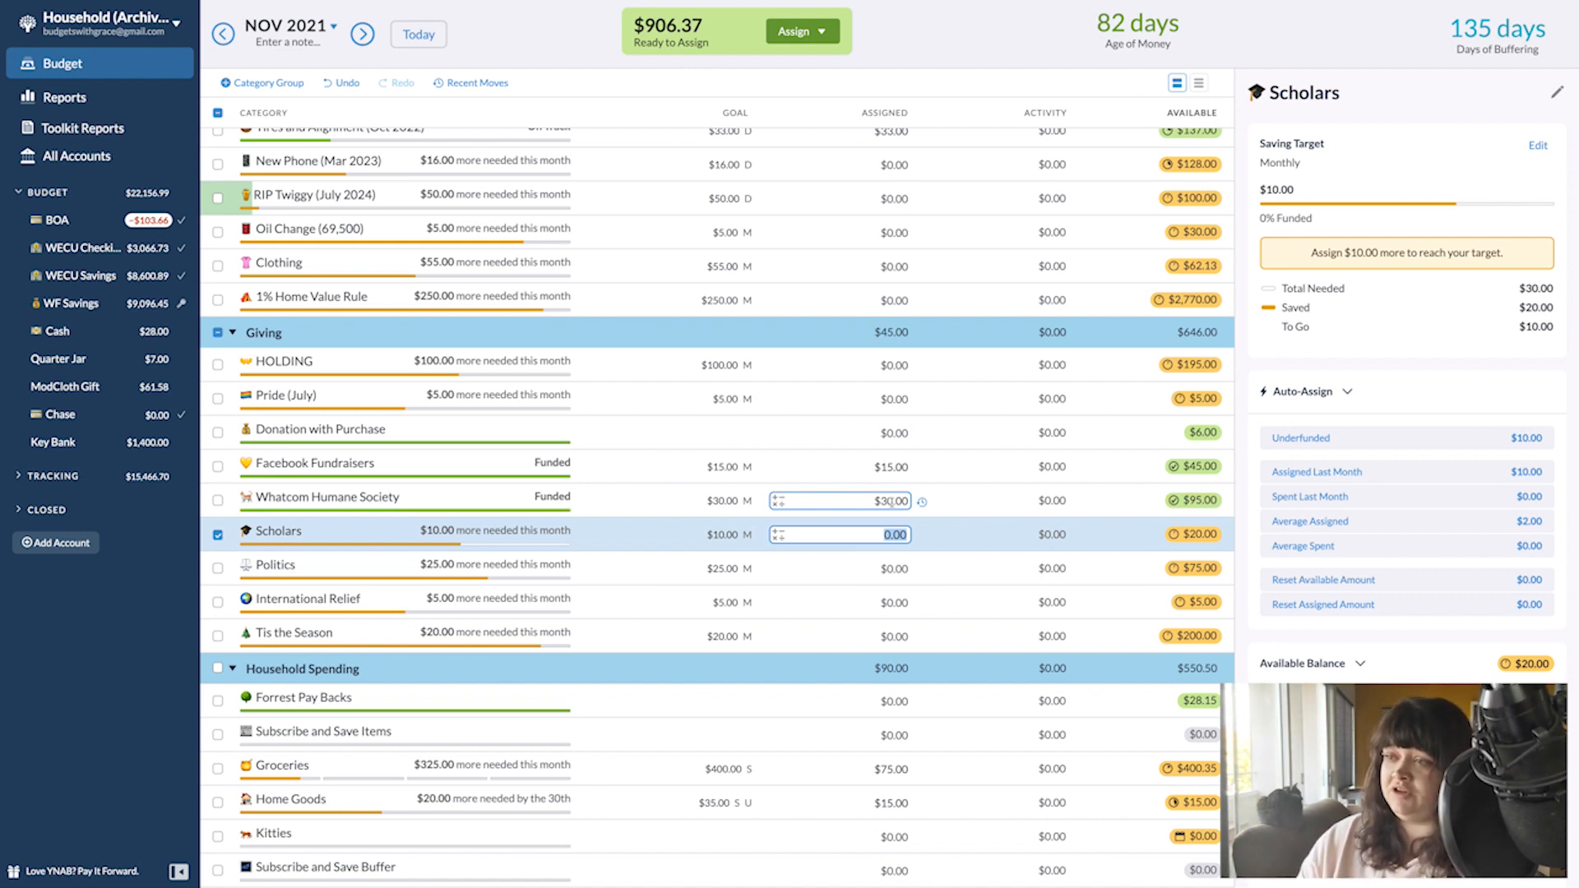
- Leave the HOLDING category's assignment unedited and collapse the Giving category group
click(391, 371)
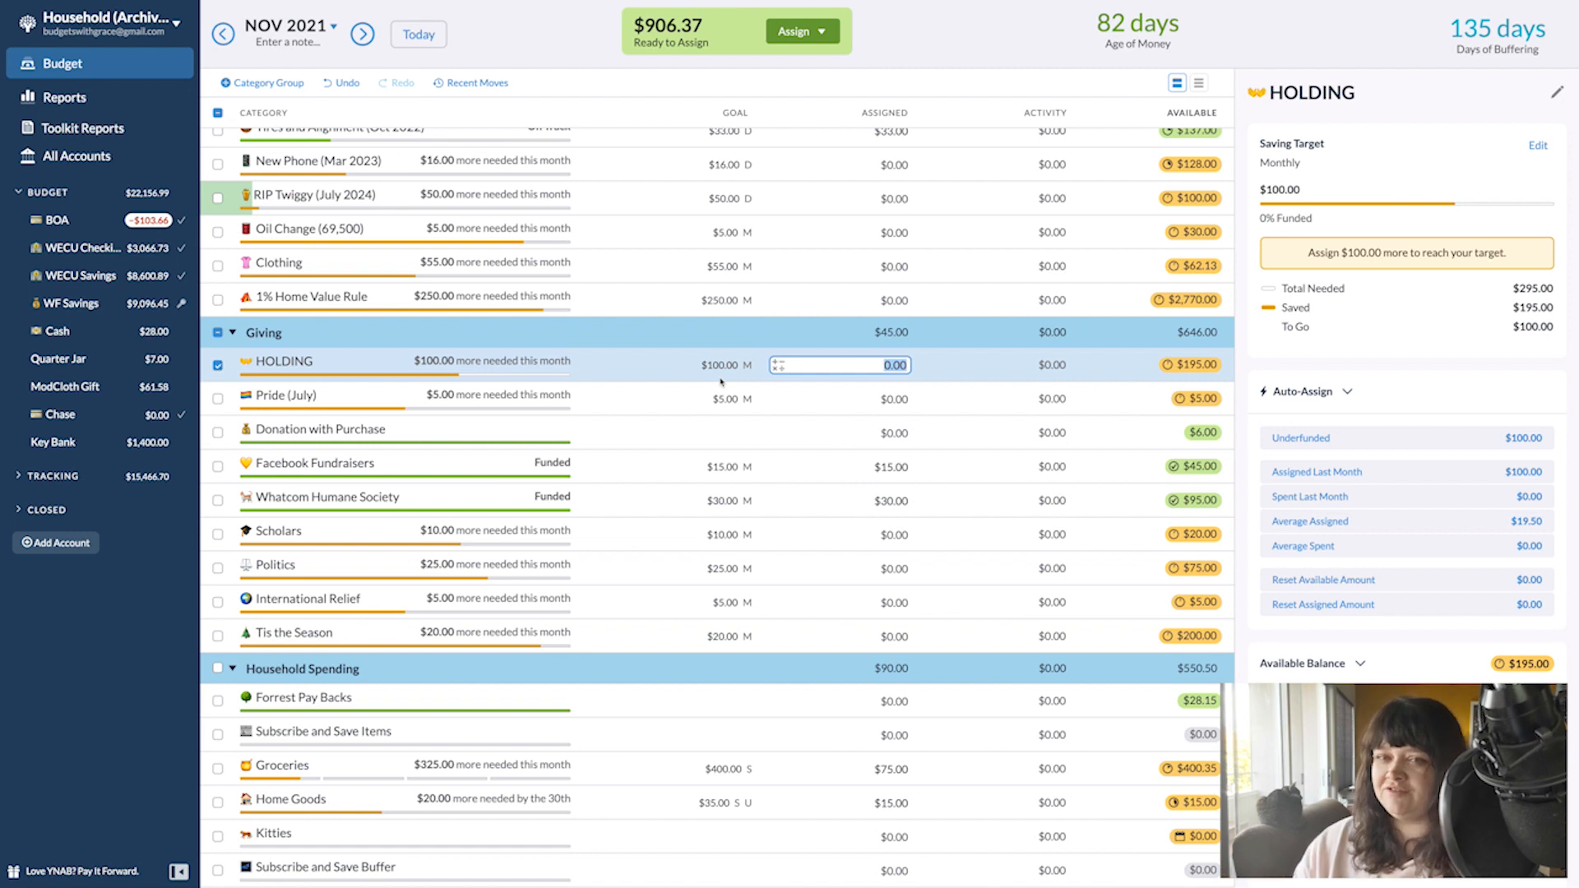
click(218, 332)
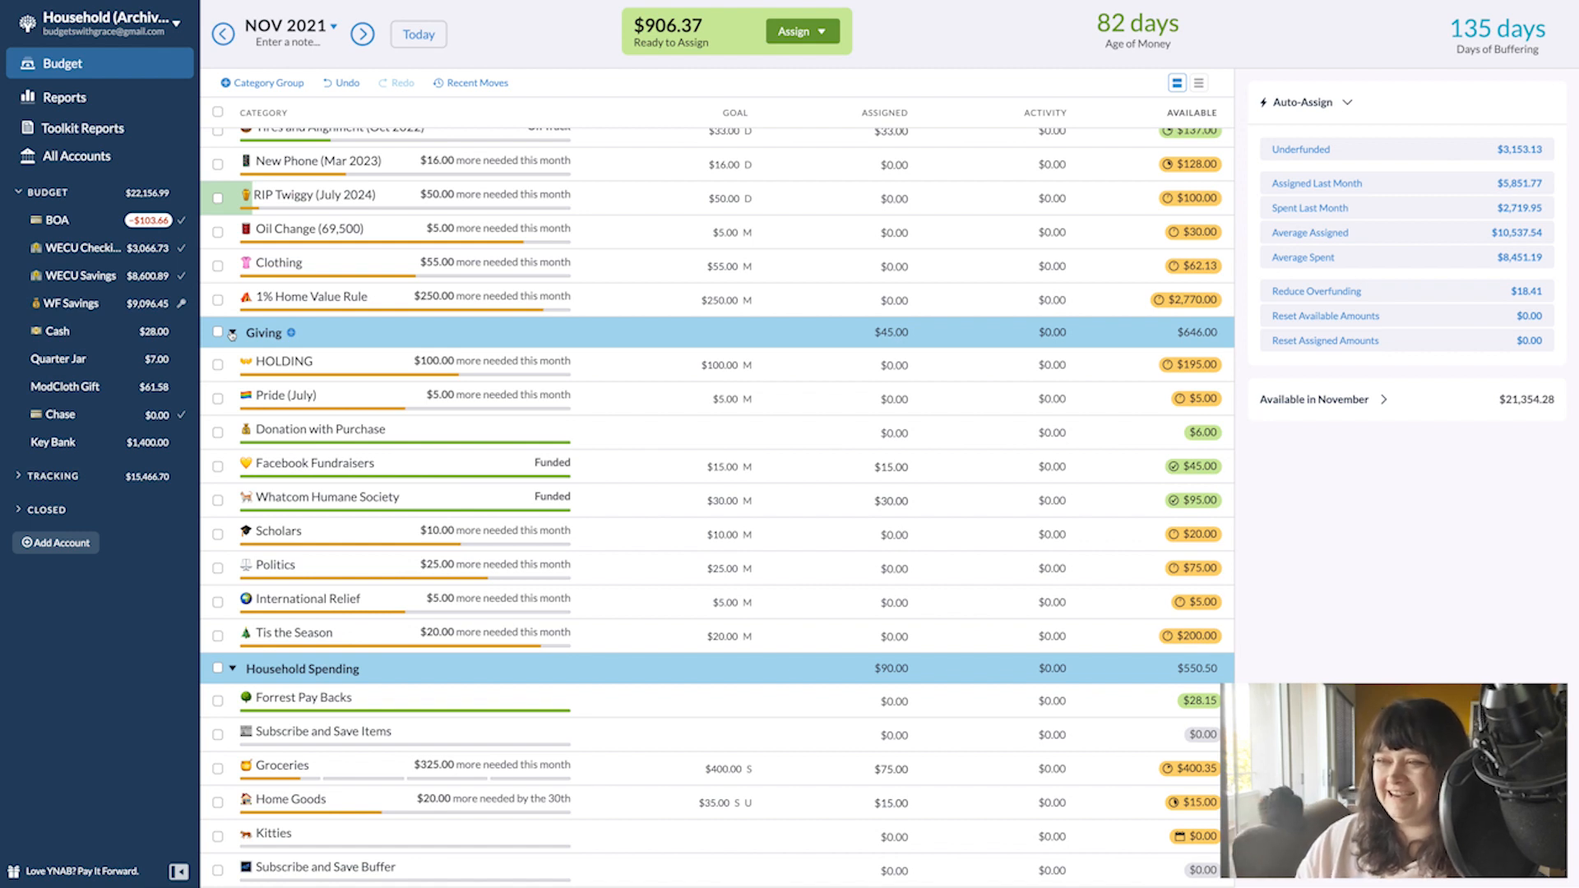
click(232, 333)
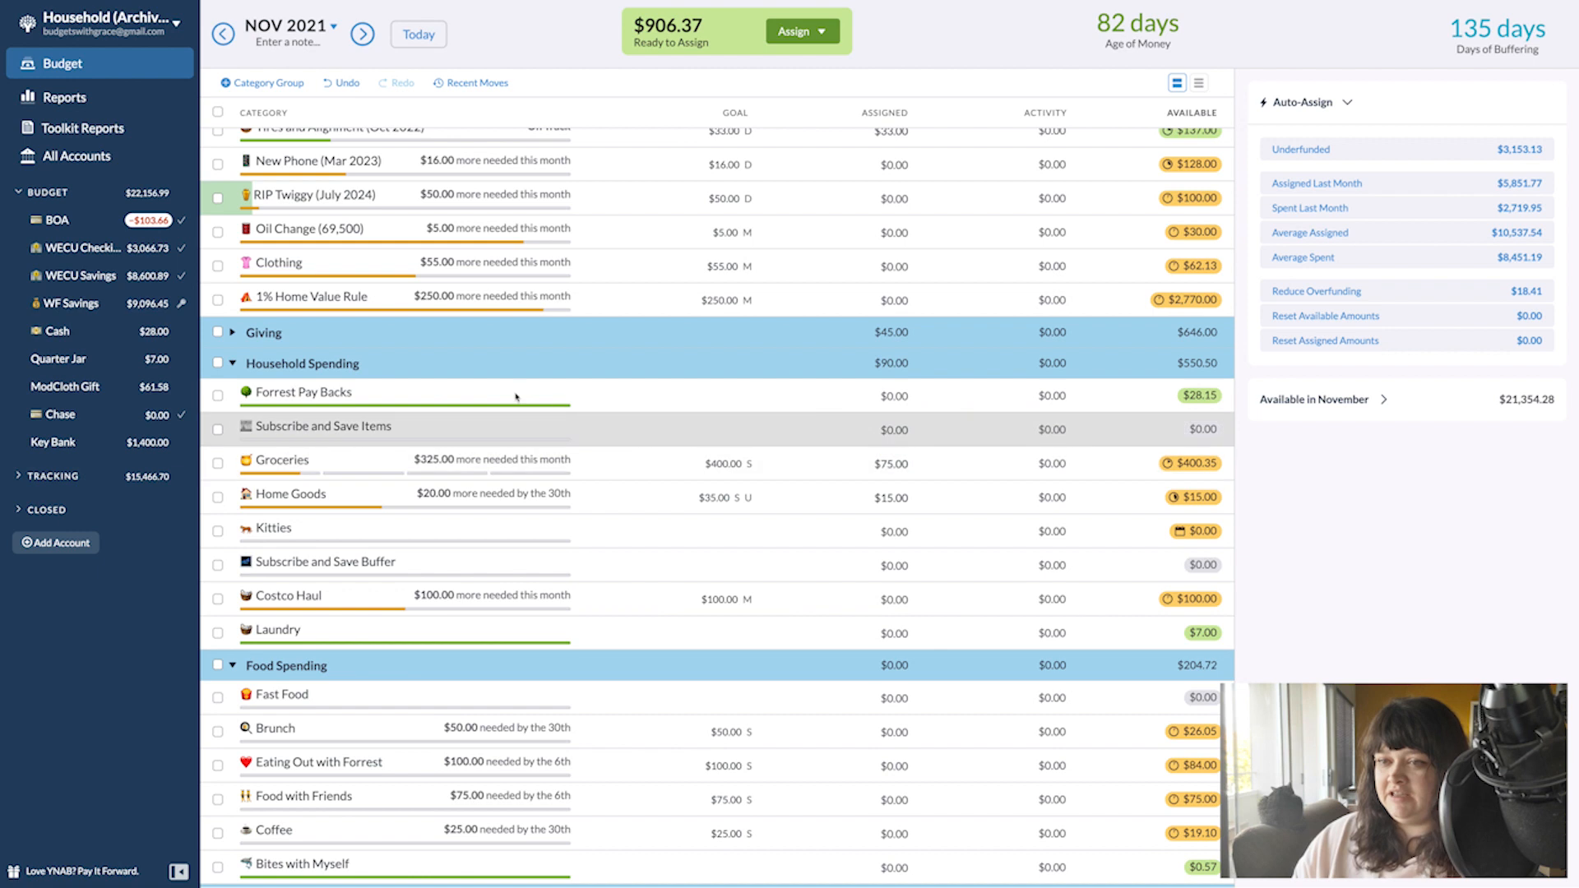
- Add $125 to the amount assigned to Groceries in Household Spending and leave Home Goods unedited
click(841, 463)
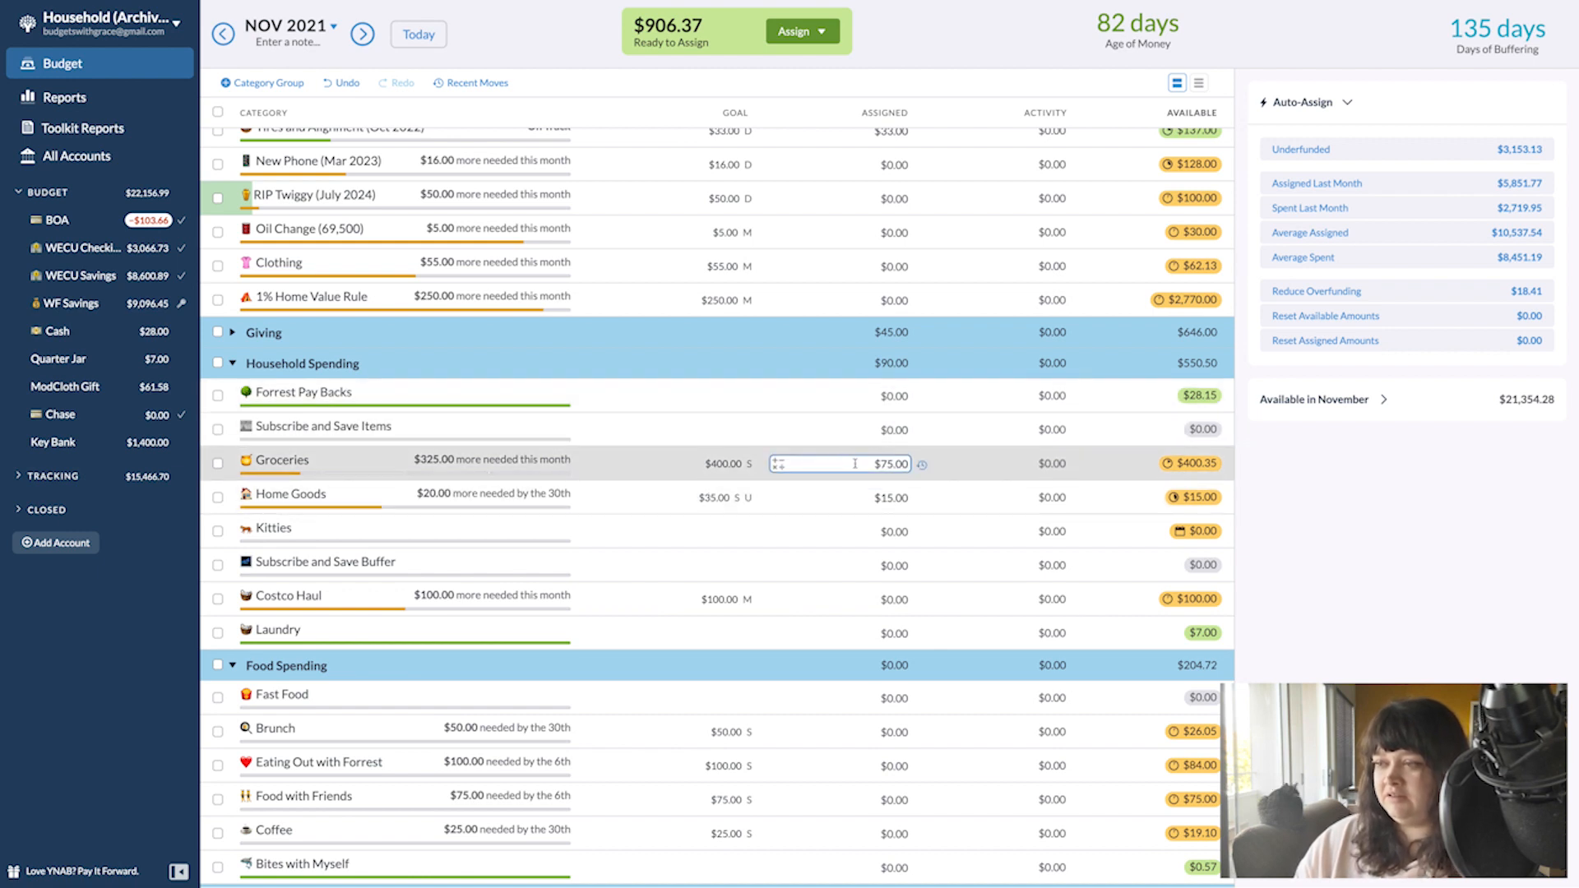
click(856, 463)
text(+125)
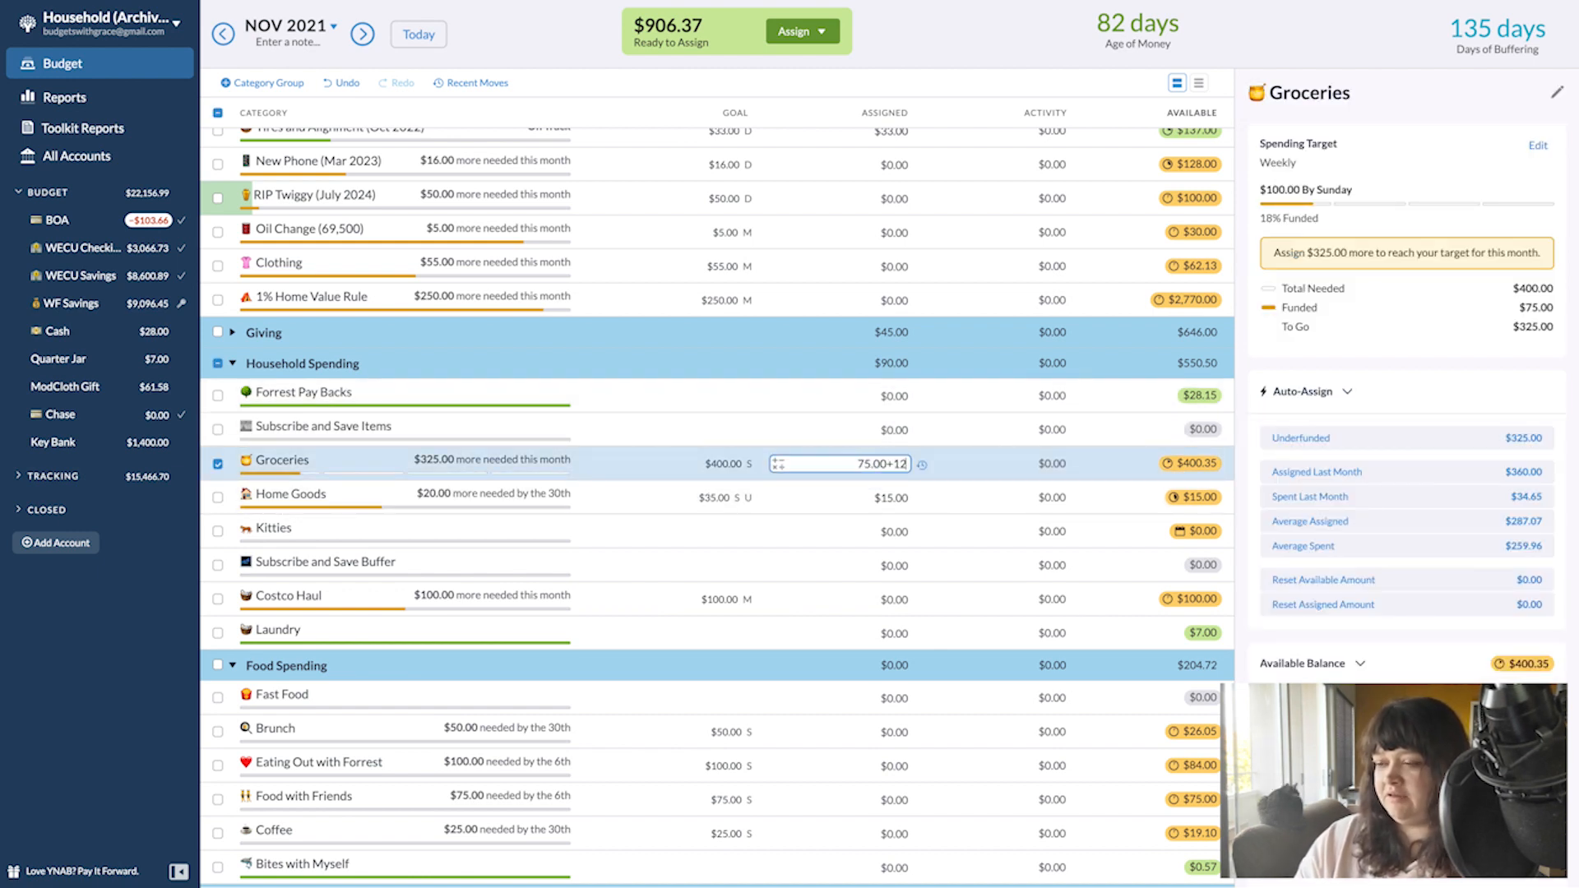
key(Return)
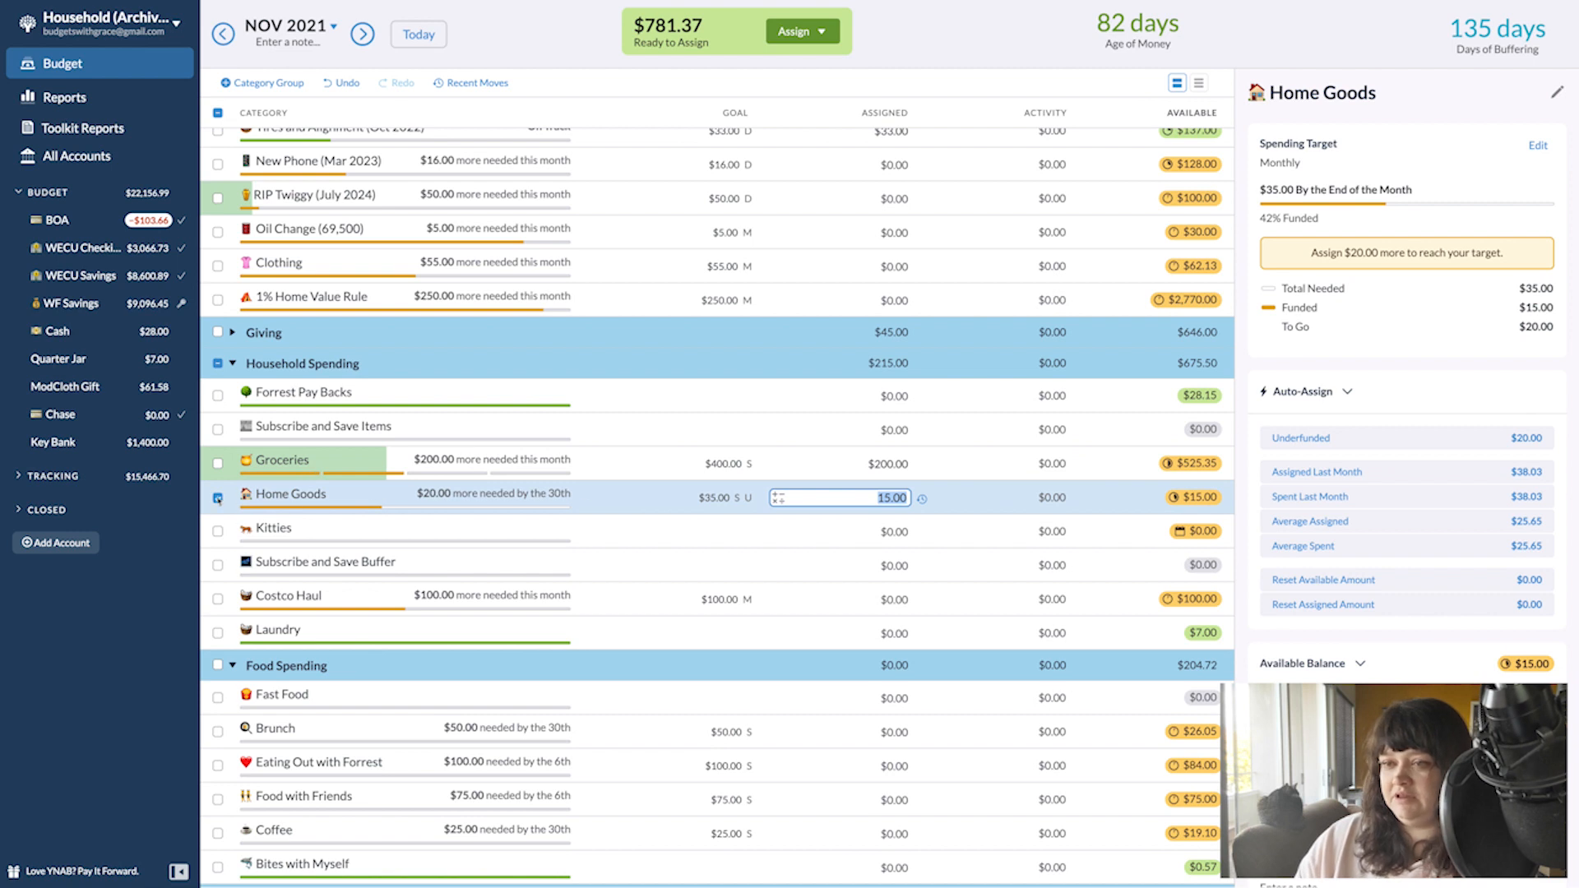
click(218, 498)
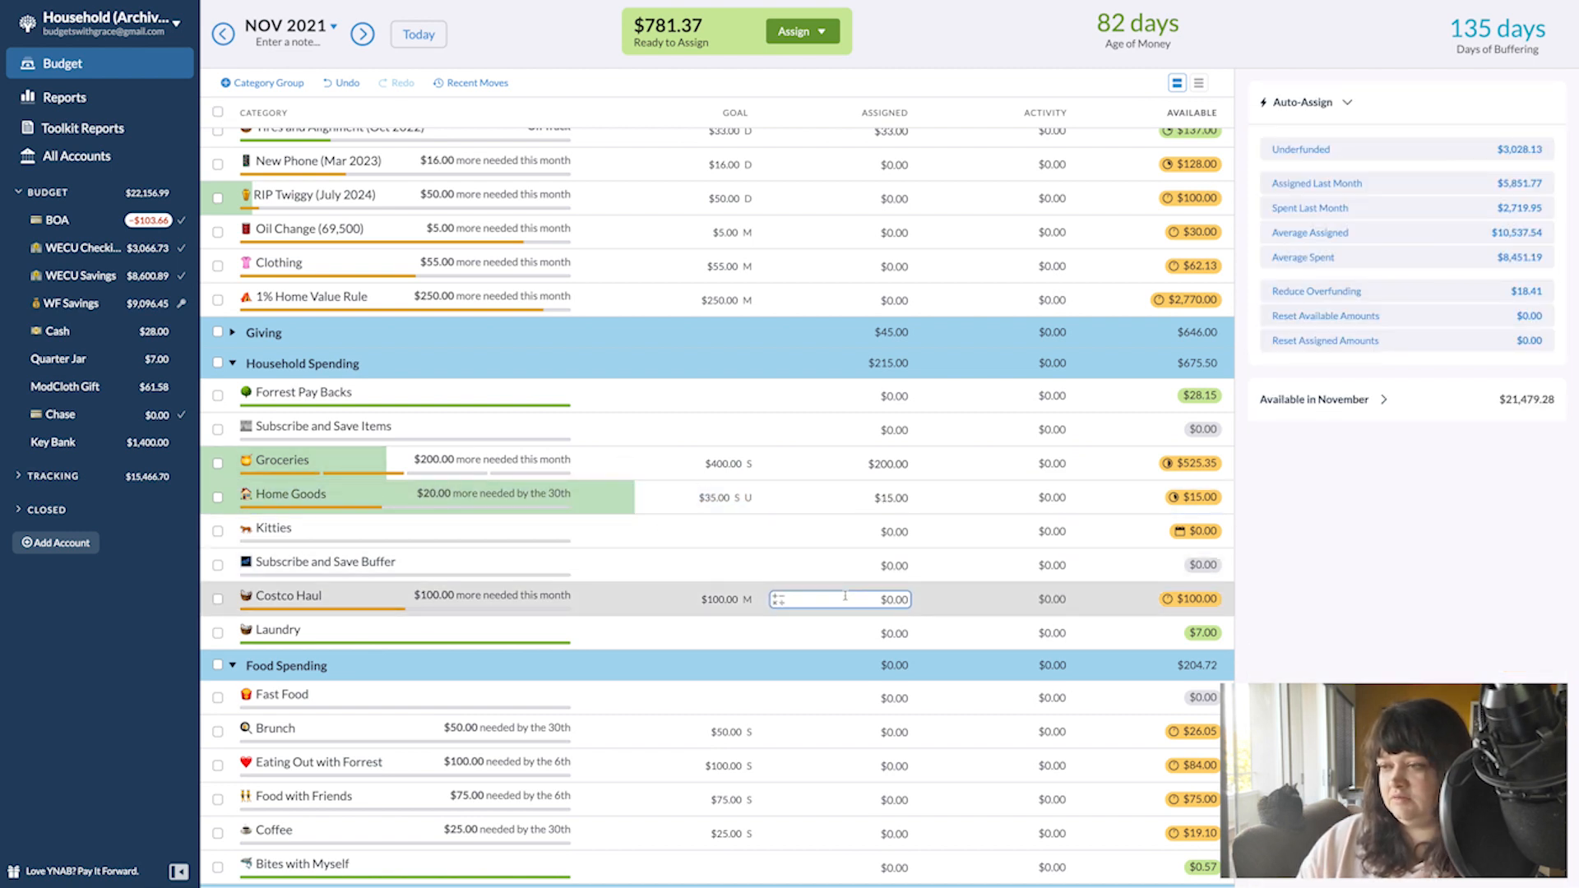
- Assign $50 to the Costco Haul category in Household Spending
click(844, 599)
text(50)
key(Return)
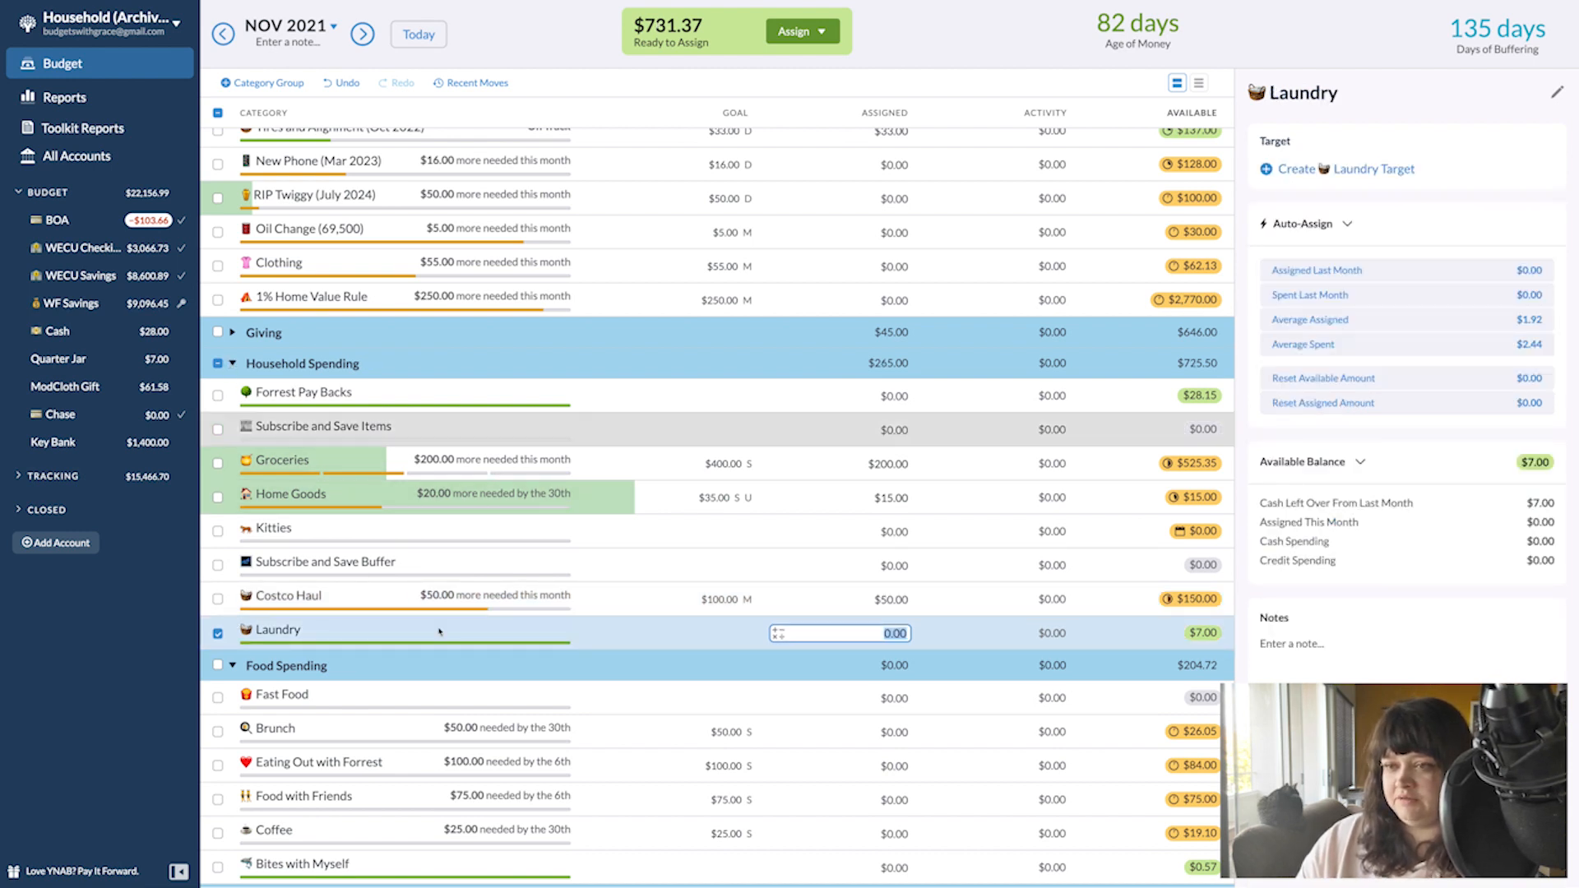
- Review the Kitties category's upcoming transactions and assign its underfunded amount of $28.91
click(408, 540)
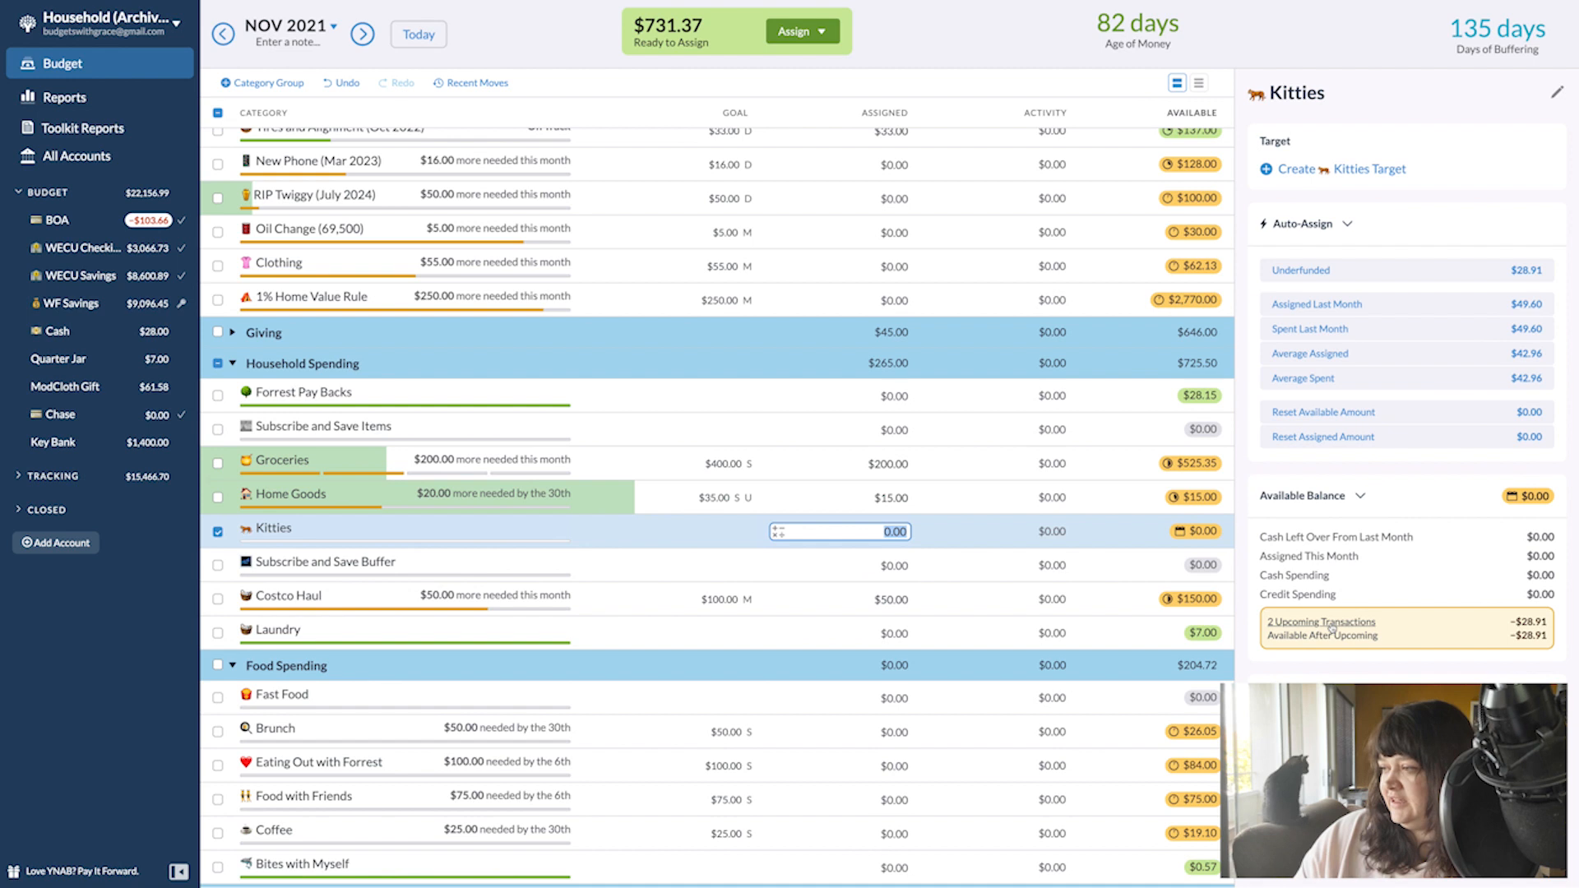
click(1052, 532)
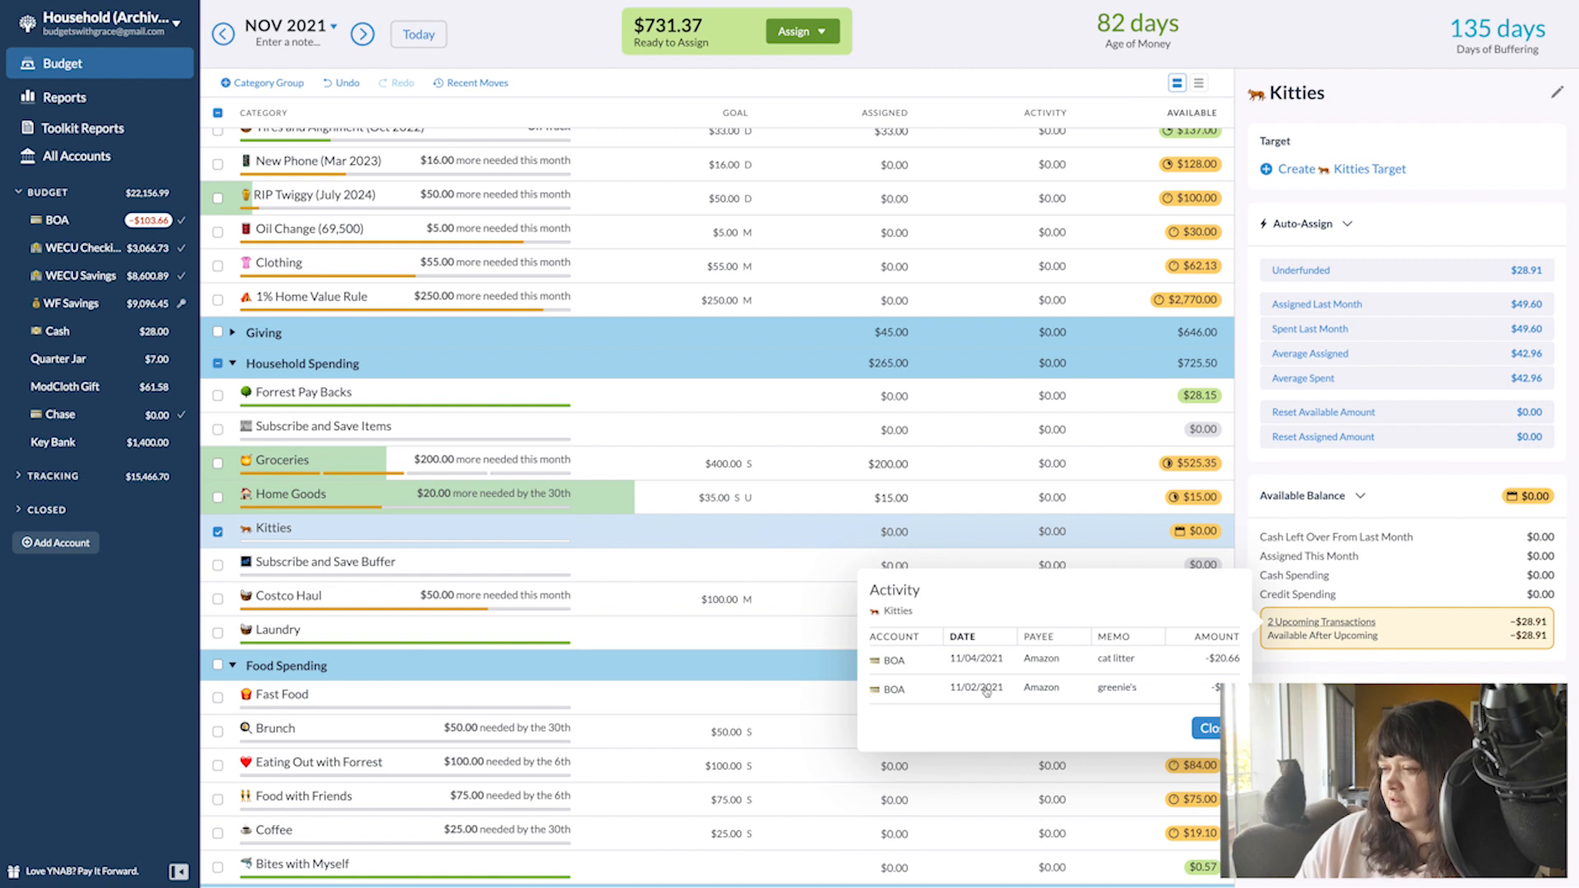
click(1207, 728)
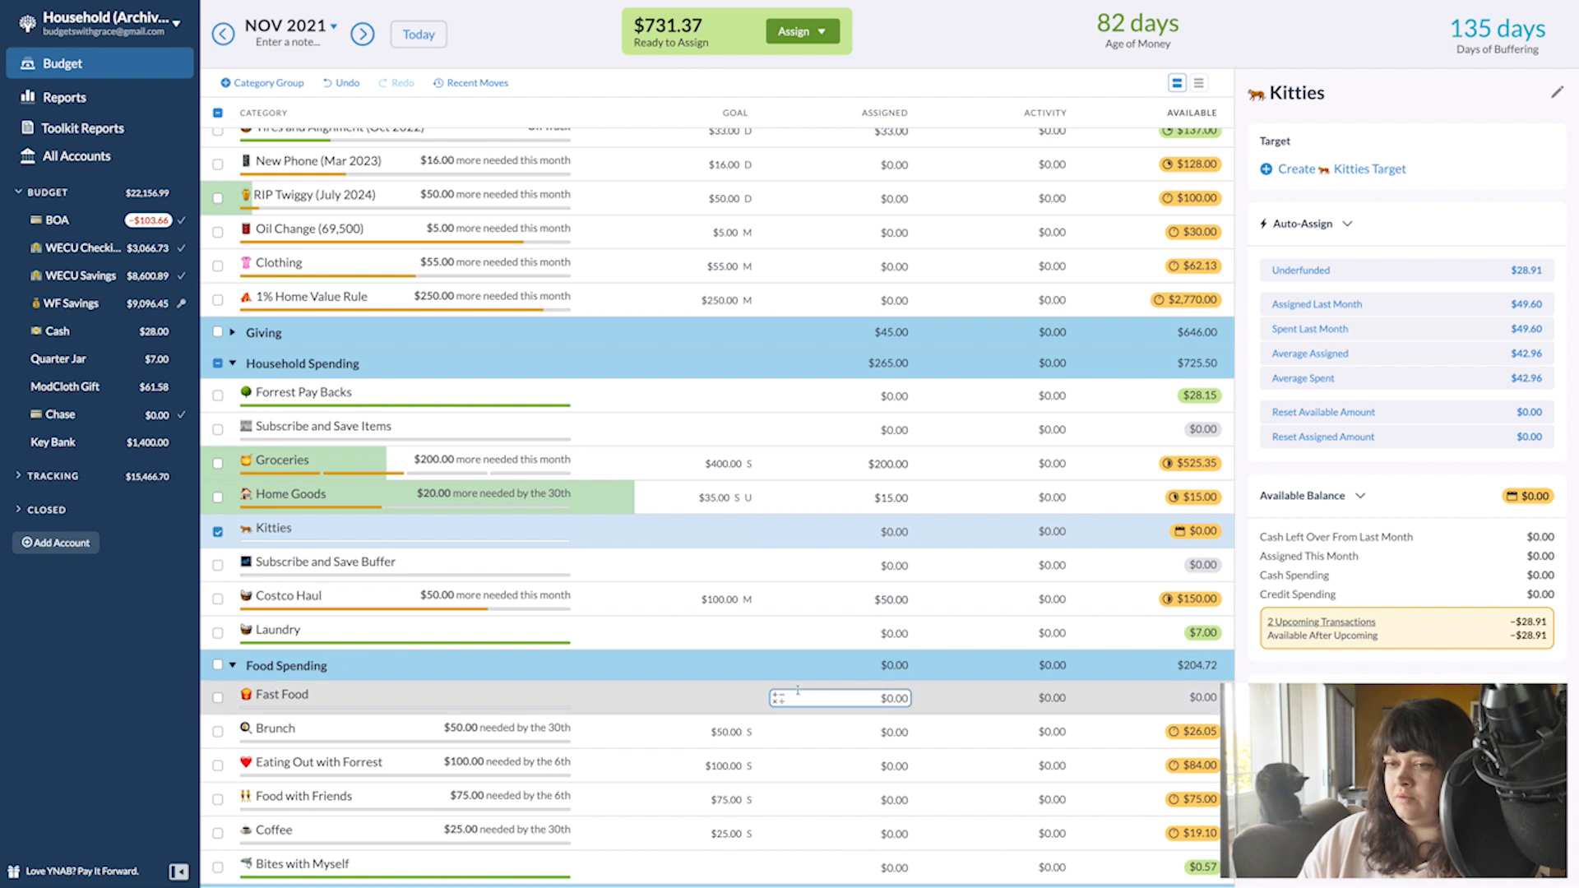
click(1284, 269)
click(217, 531)
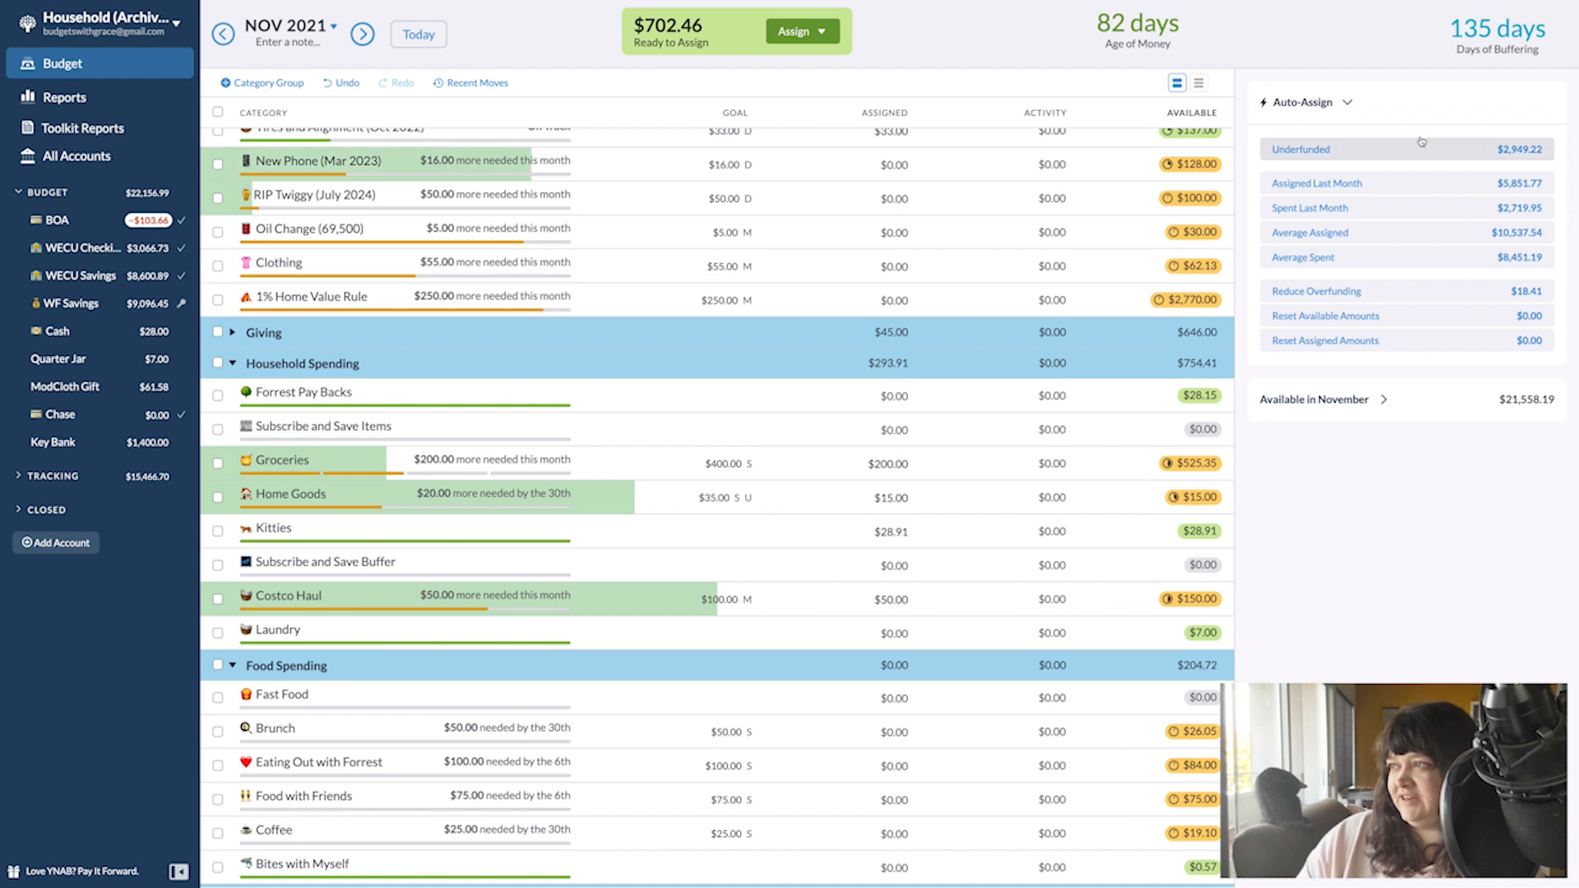
- Collapse the Household Spending group, then assign $10 to Brunch and $25 to the Eating Out category in Food Spending
click(232, 363)
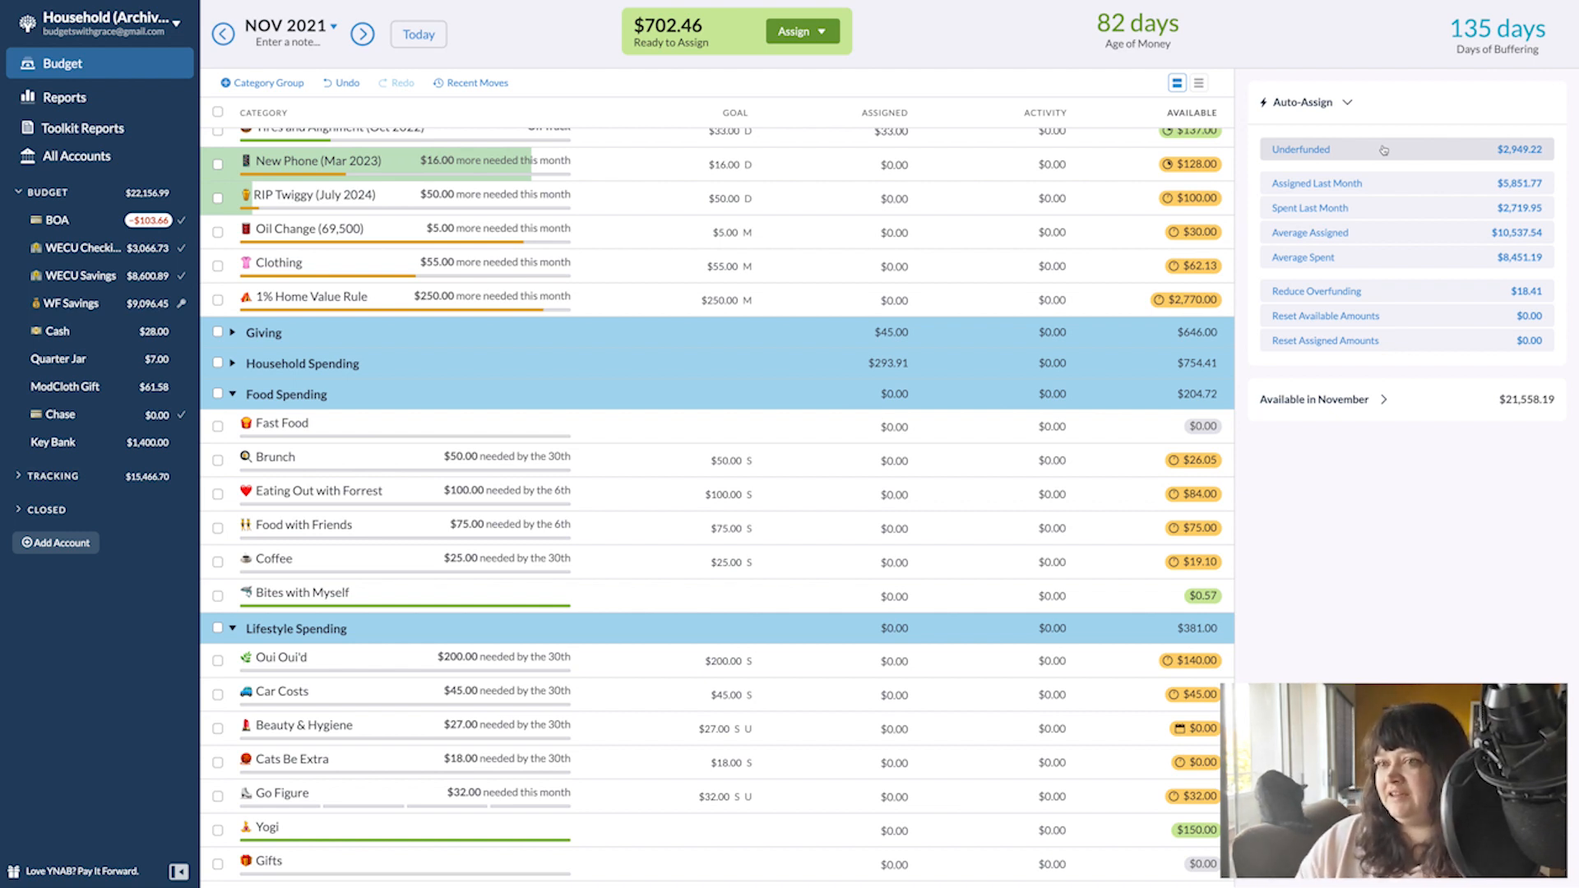
click(808, 496)
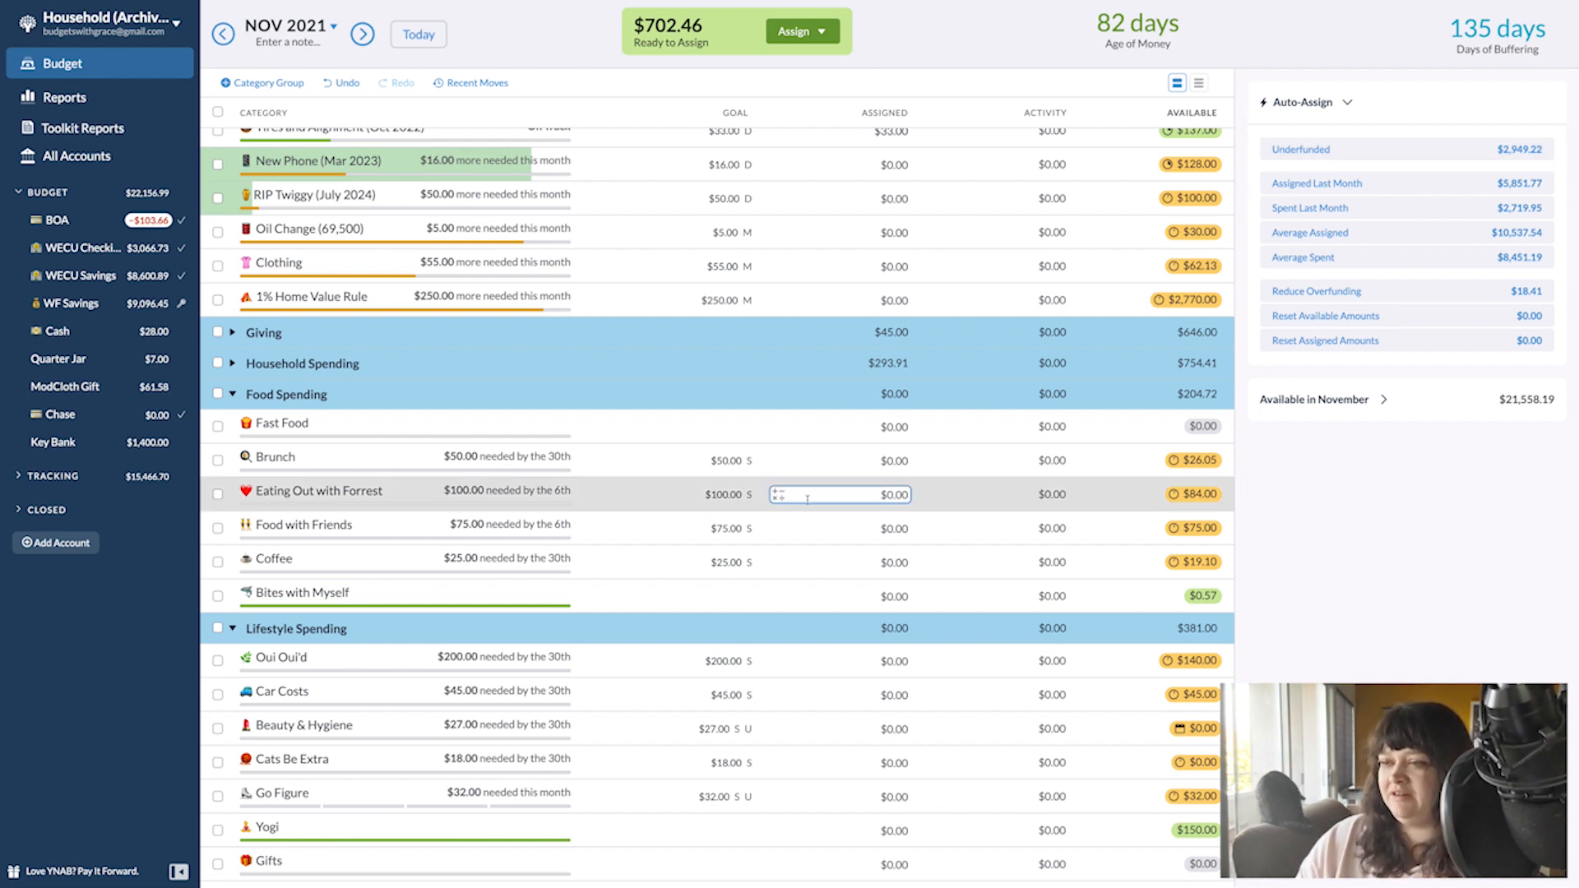
click(894, 460)
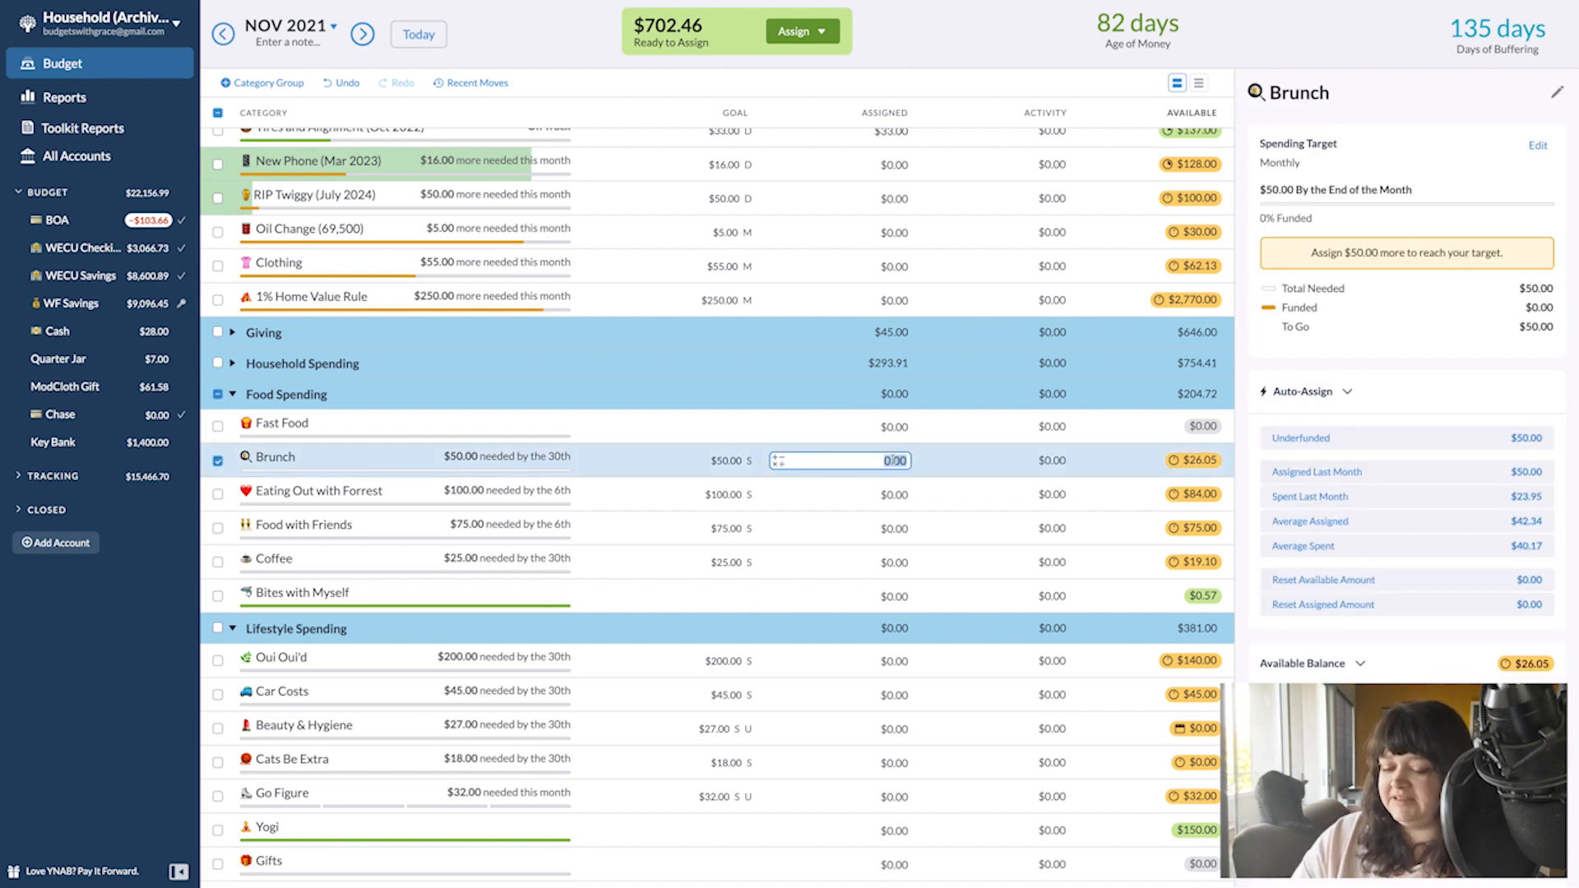
text(10)
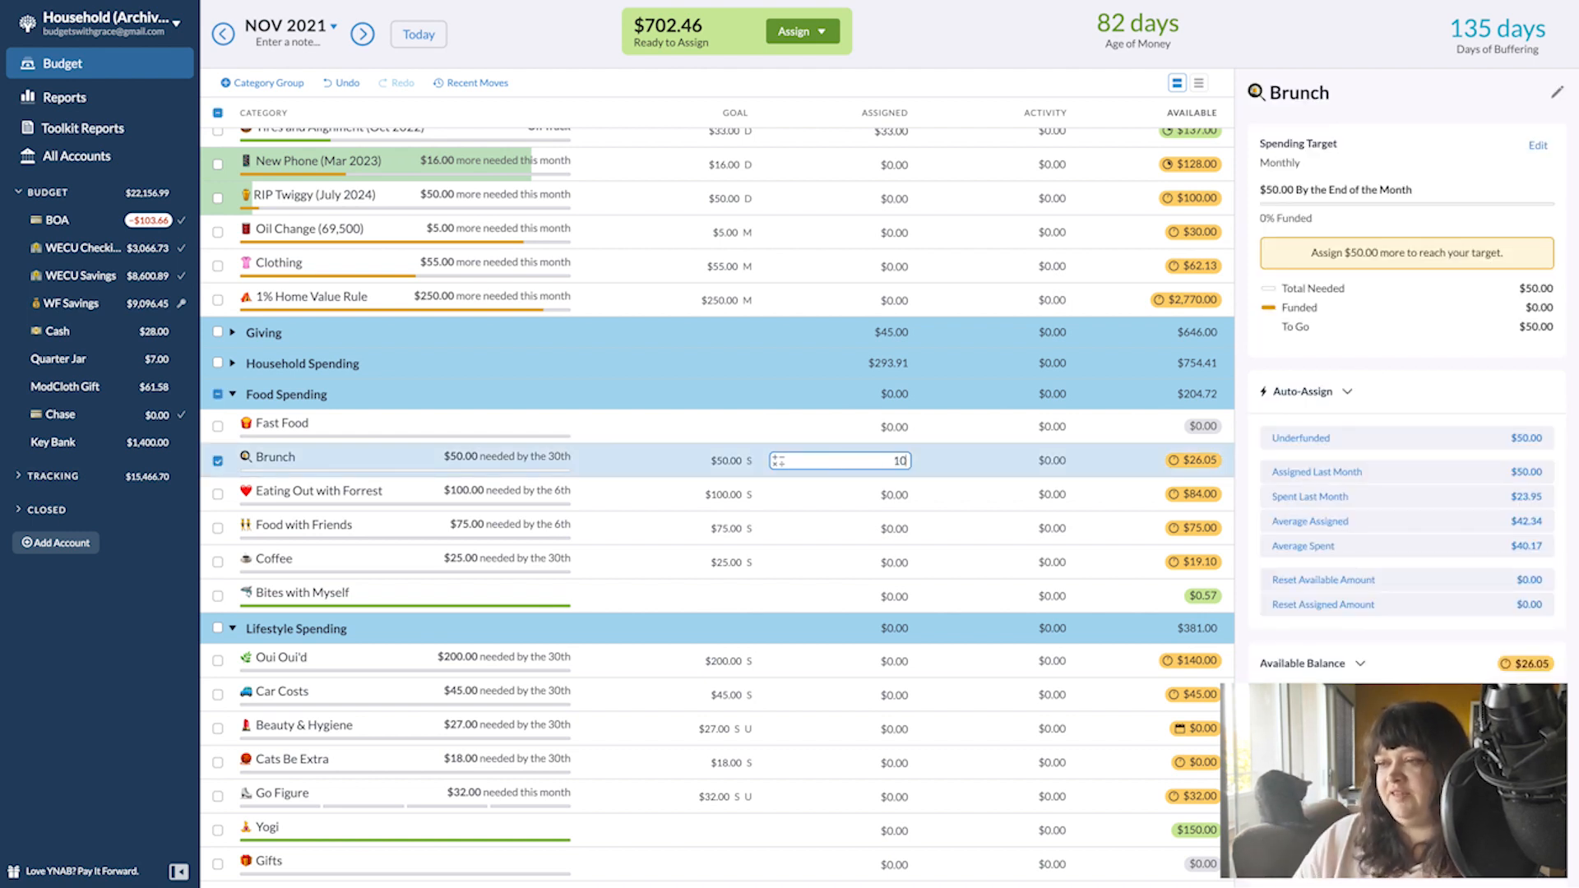
key(Return)
text(25)
key(Return)
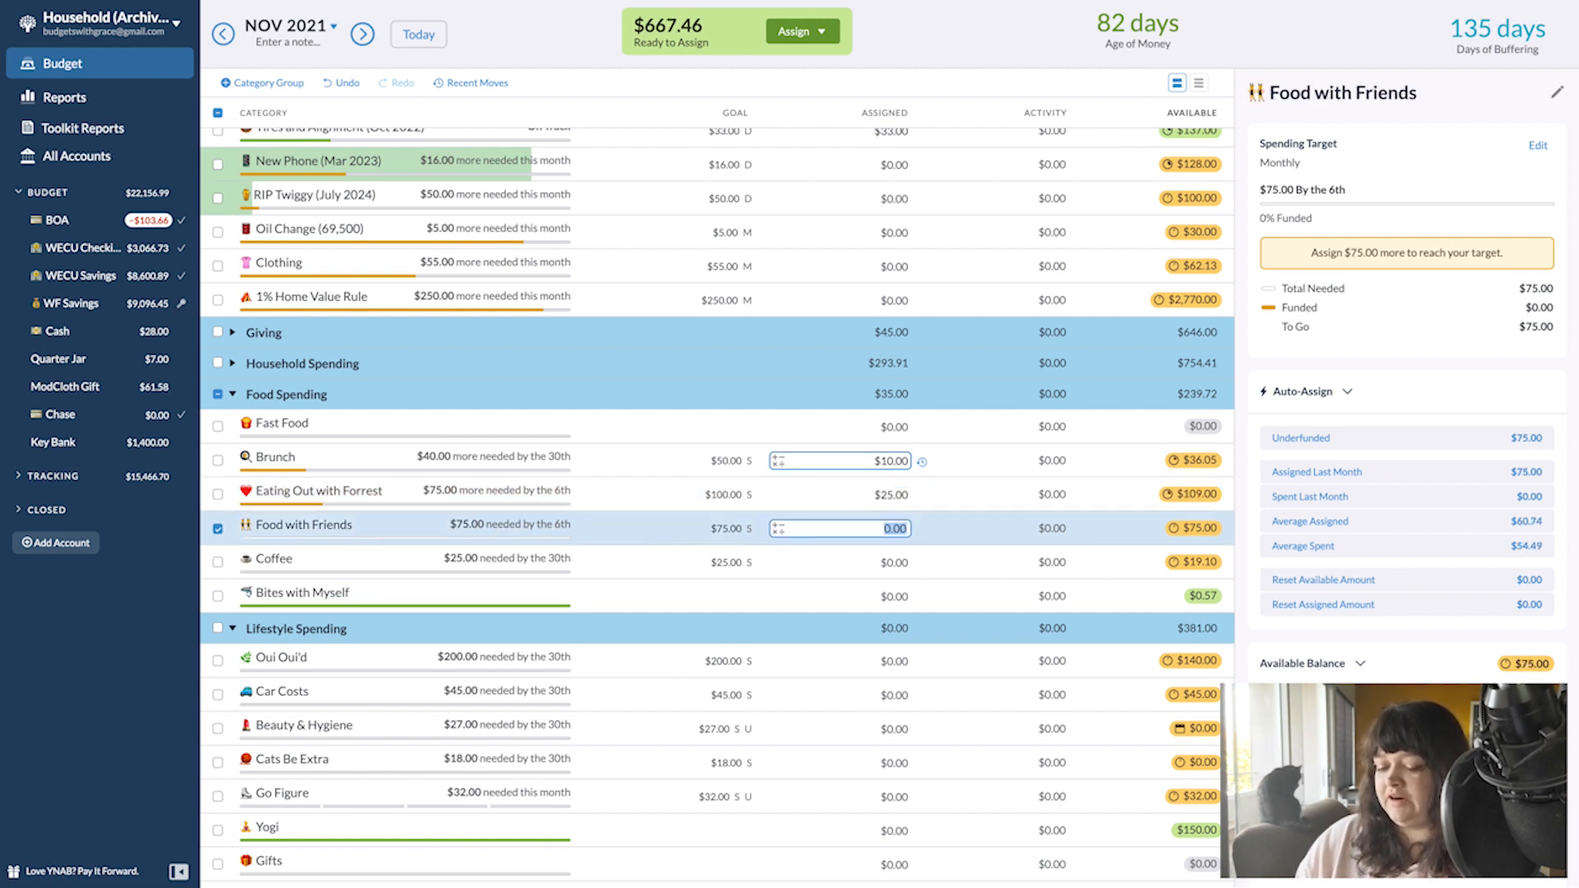
- Assign $20 to Food with Friends and $10 to Coffee, leaving Bites with Myself unedited
text(20)
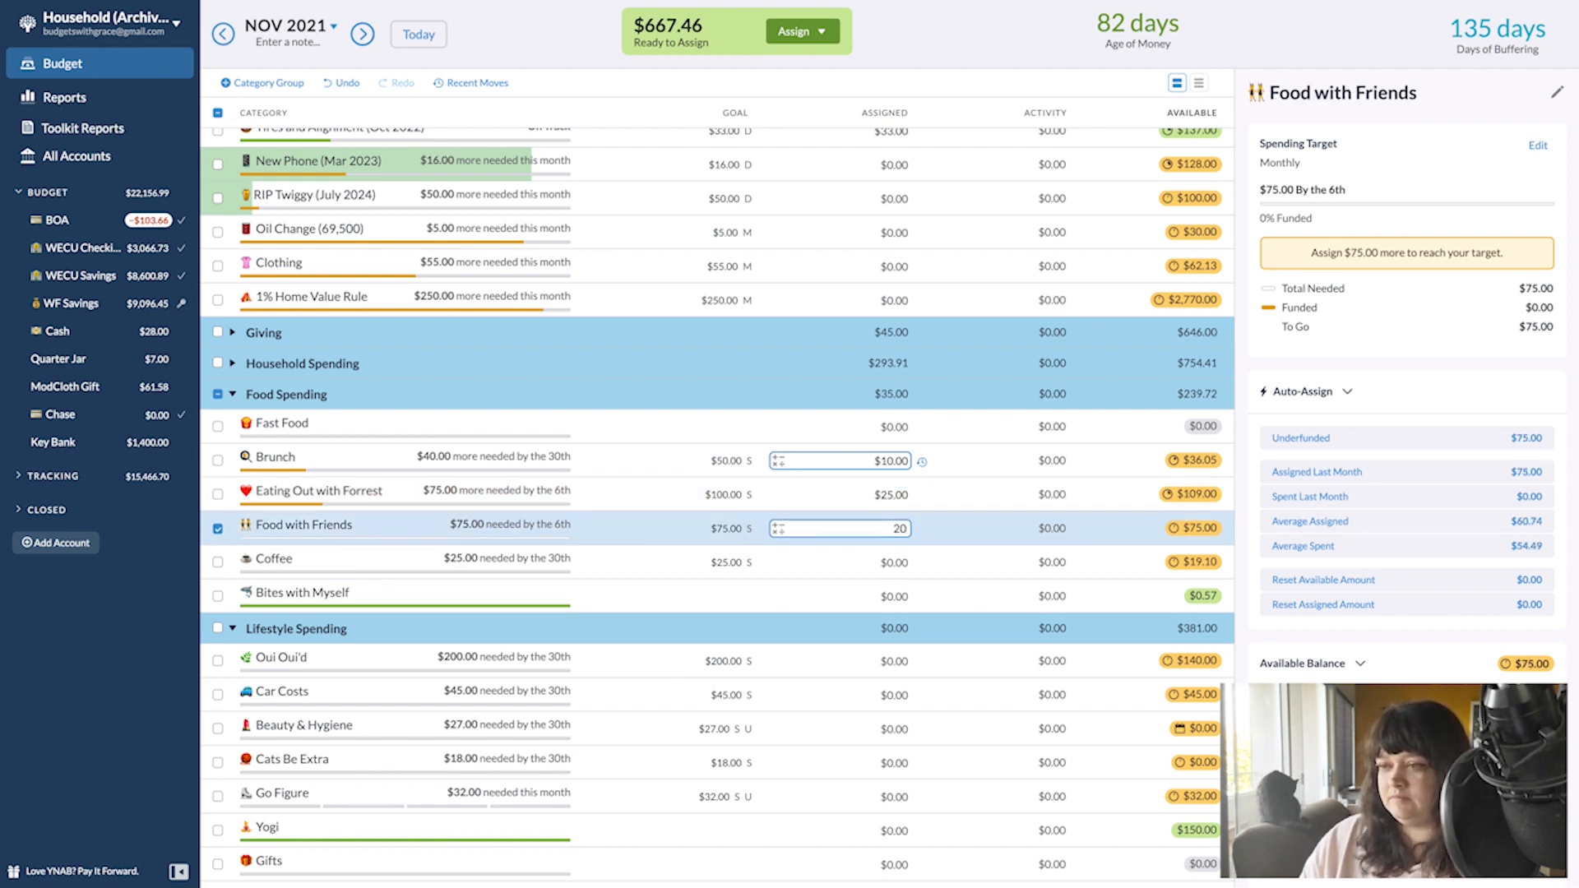
key(Return)
text(10)
key(Return)
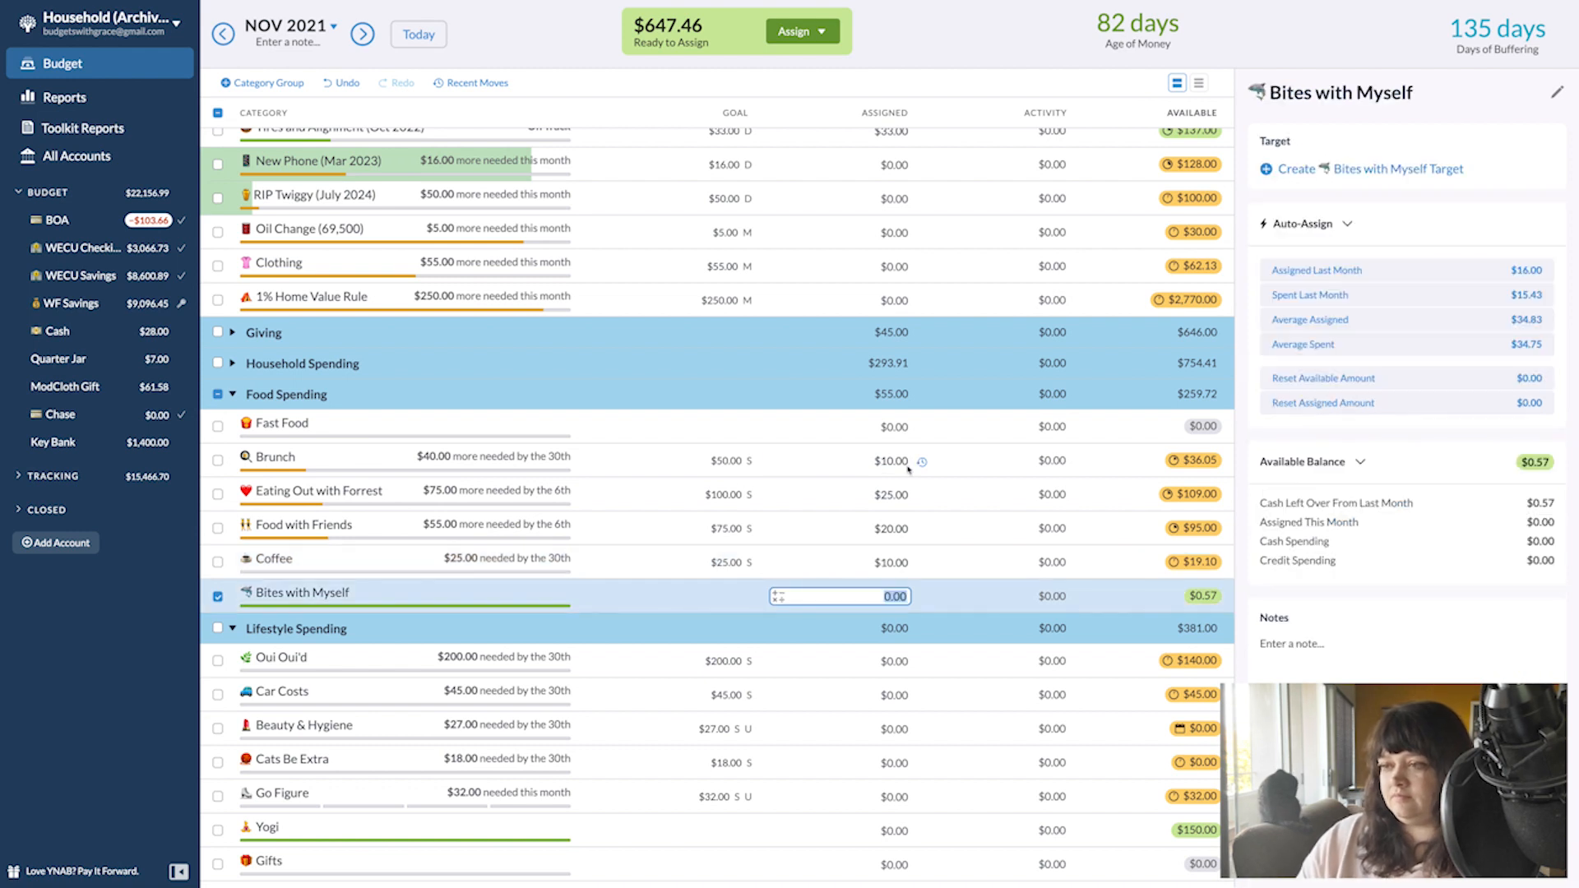
click(753, 601)
- Assign $100 to Oui Oui'd and $20 to Car Costs in the Lifestyle Spending group
scroll(754, 601, down, 3)
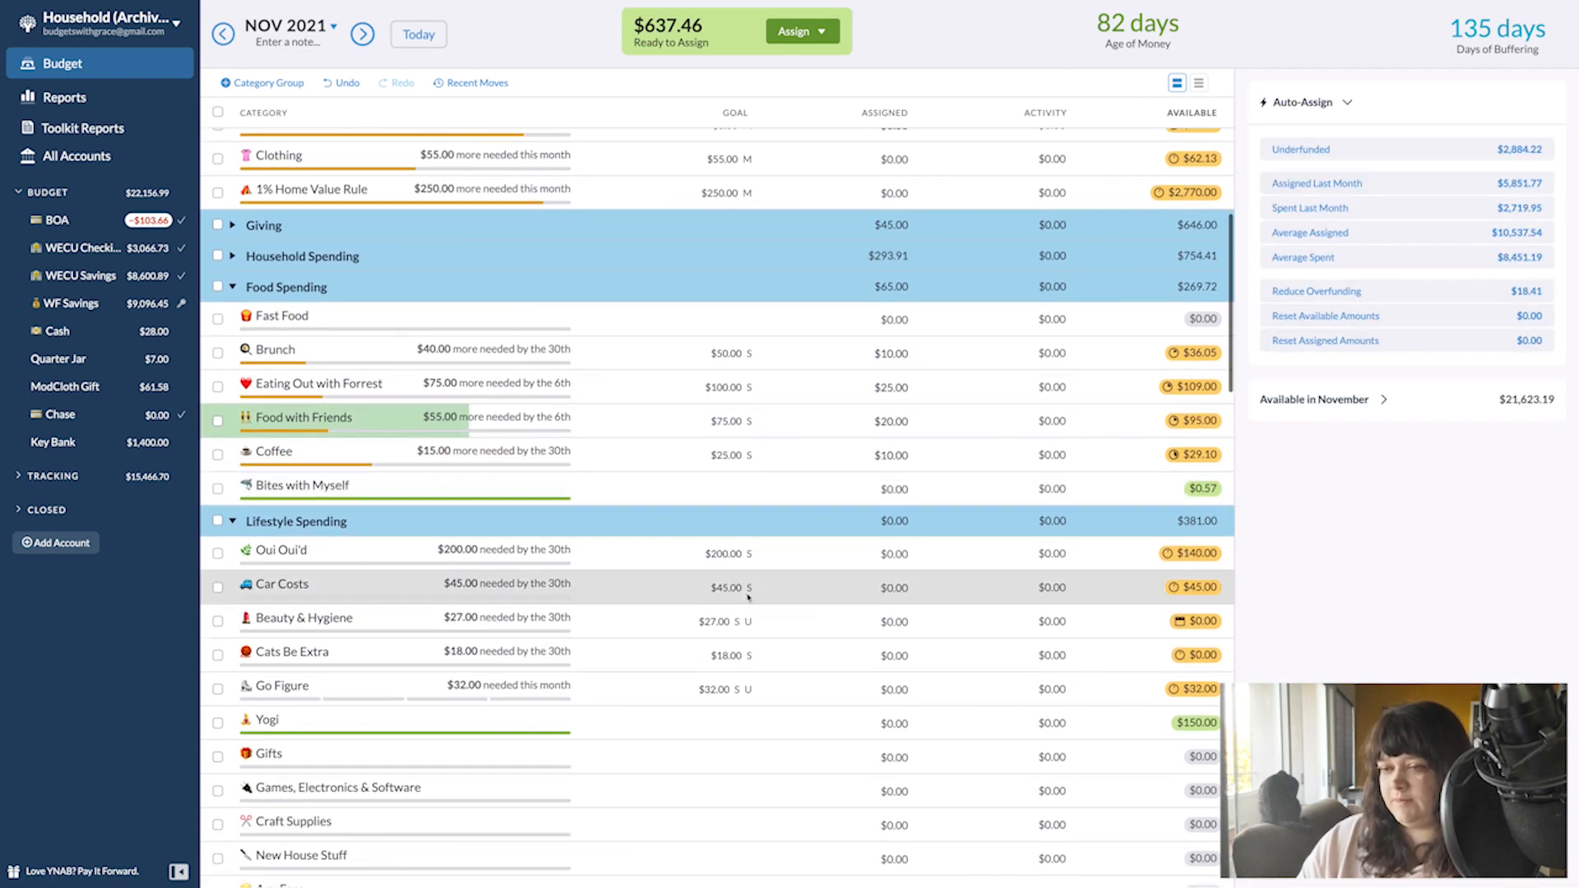
click(890, 497)
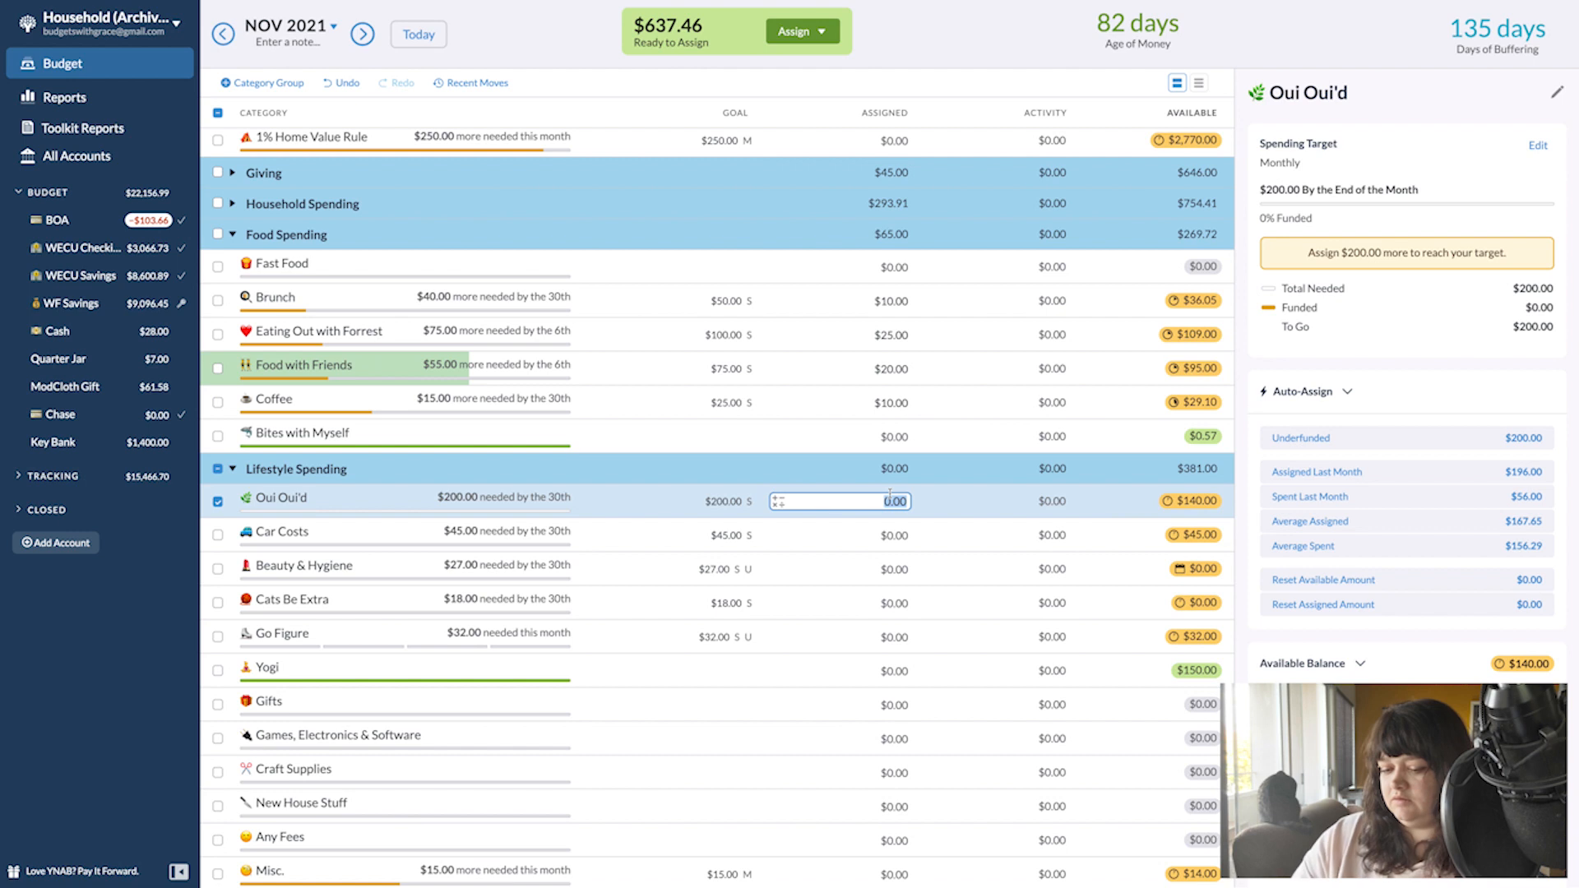
text(100)
key(Tab)
text(20)
key(Tab)
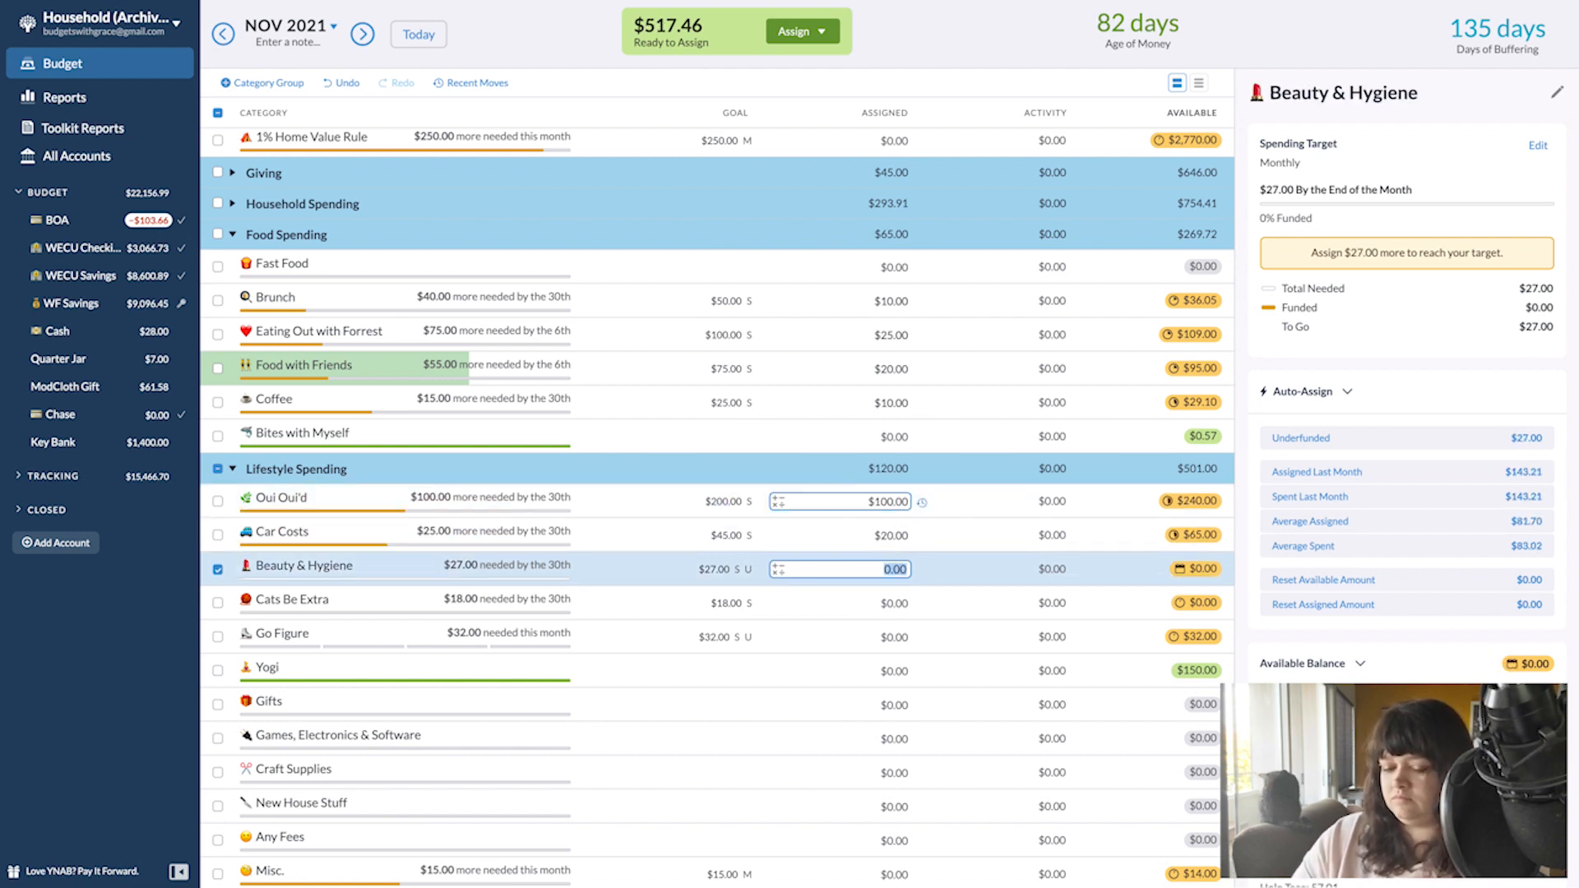
- Assign $10 to Beauty & Hygiene, $9 to Cats Be Extra and $8 to Go Figure
text(10)
key(Tab)
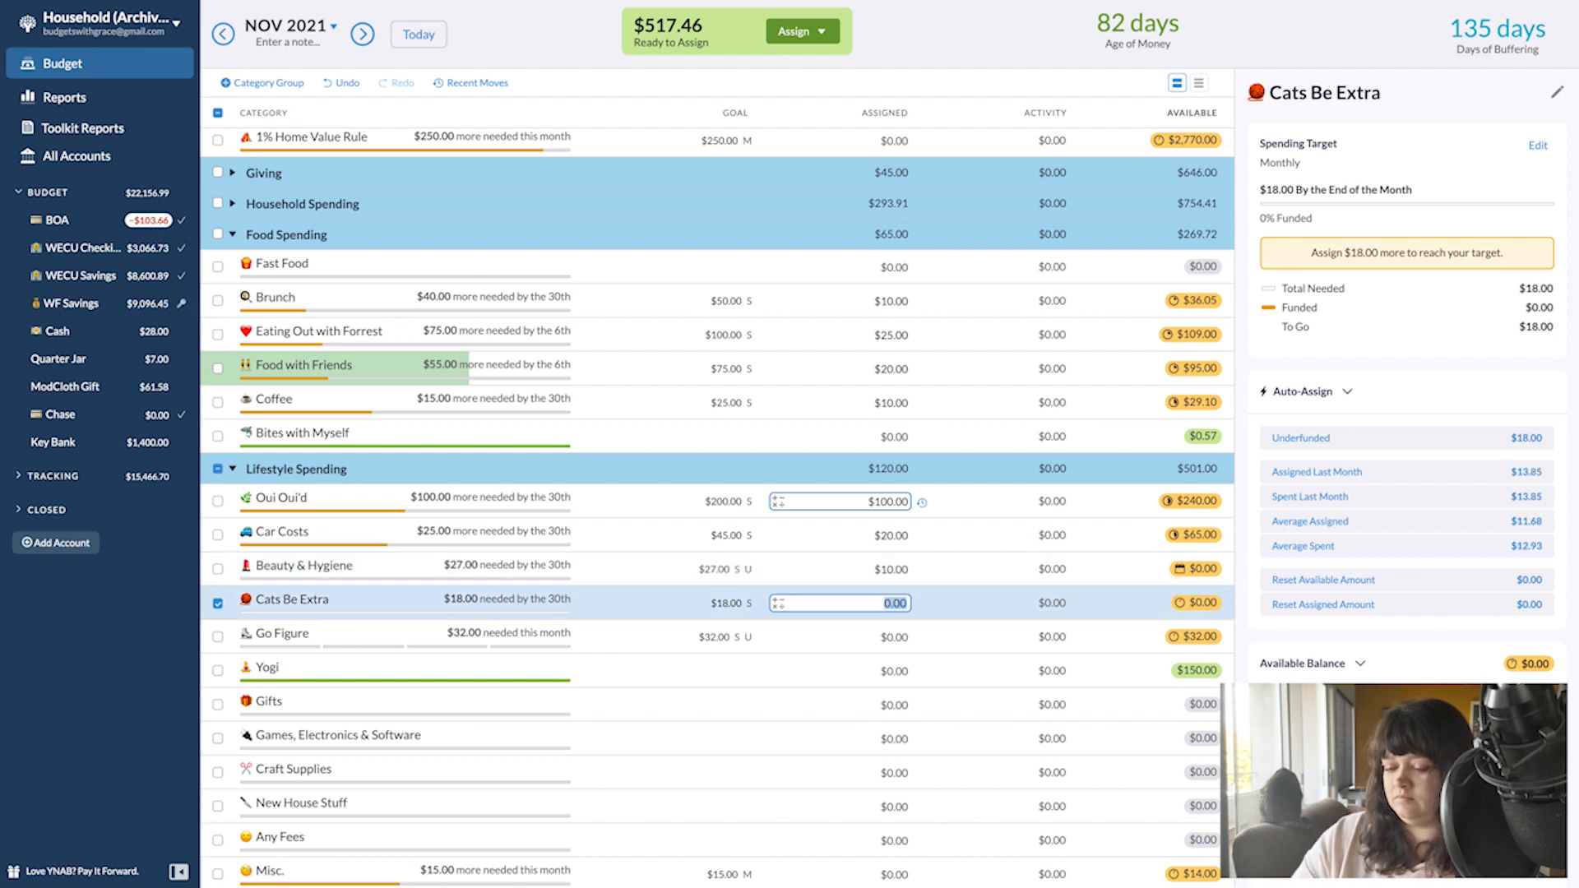
text(9)
key(Tab)
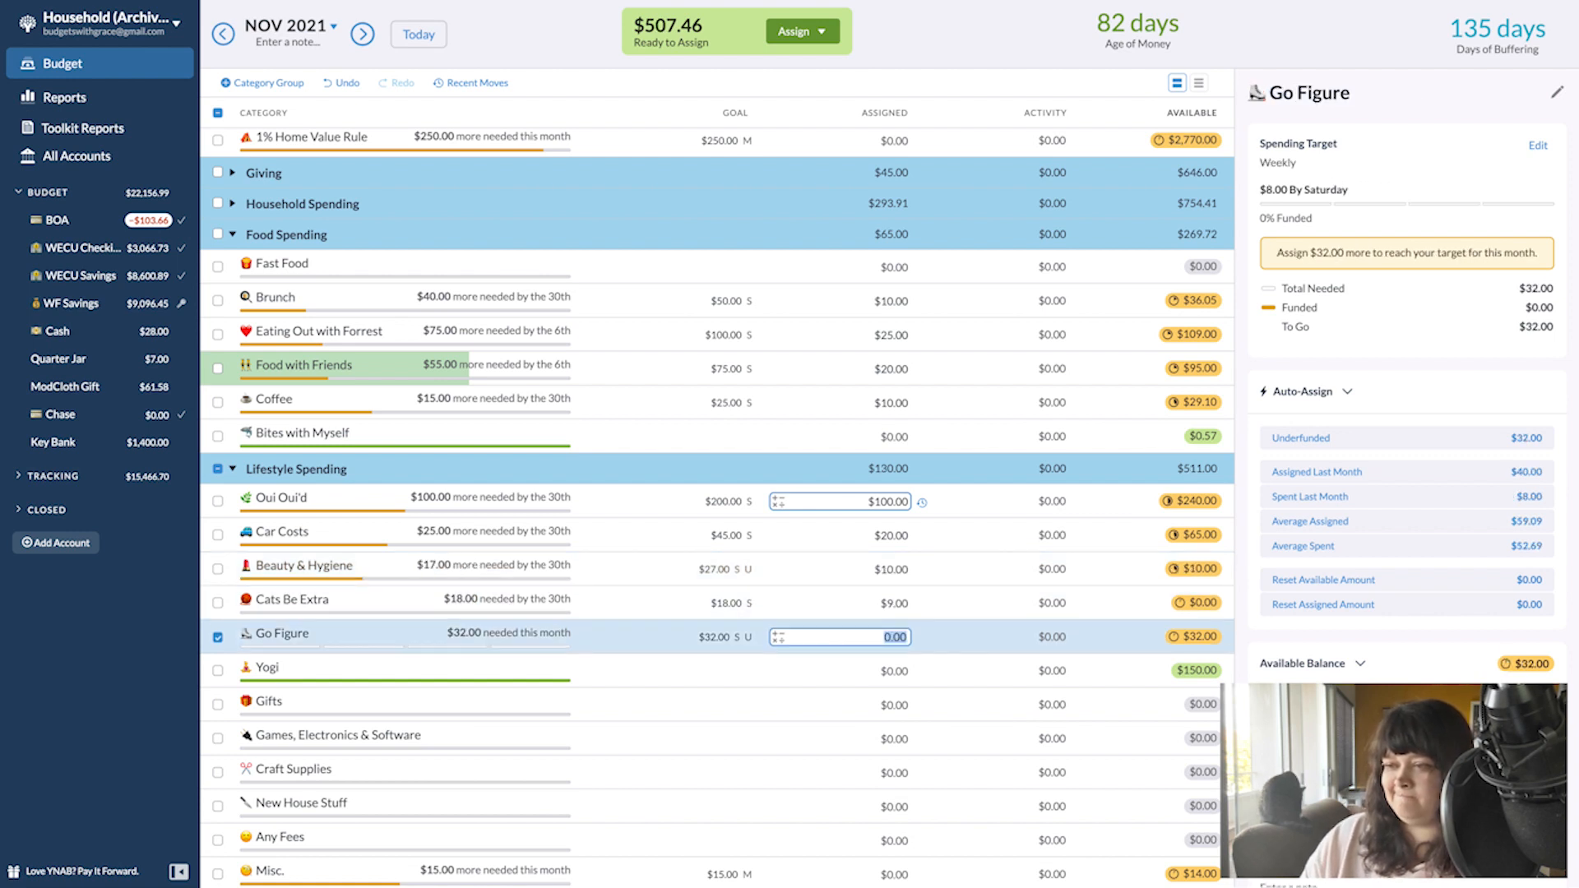
text(8)
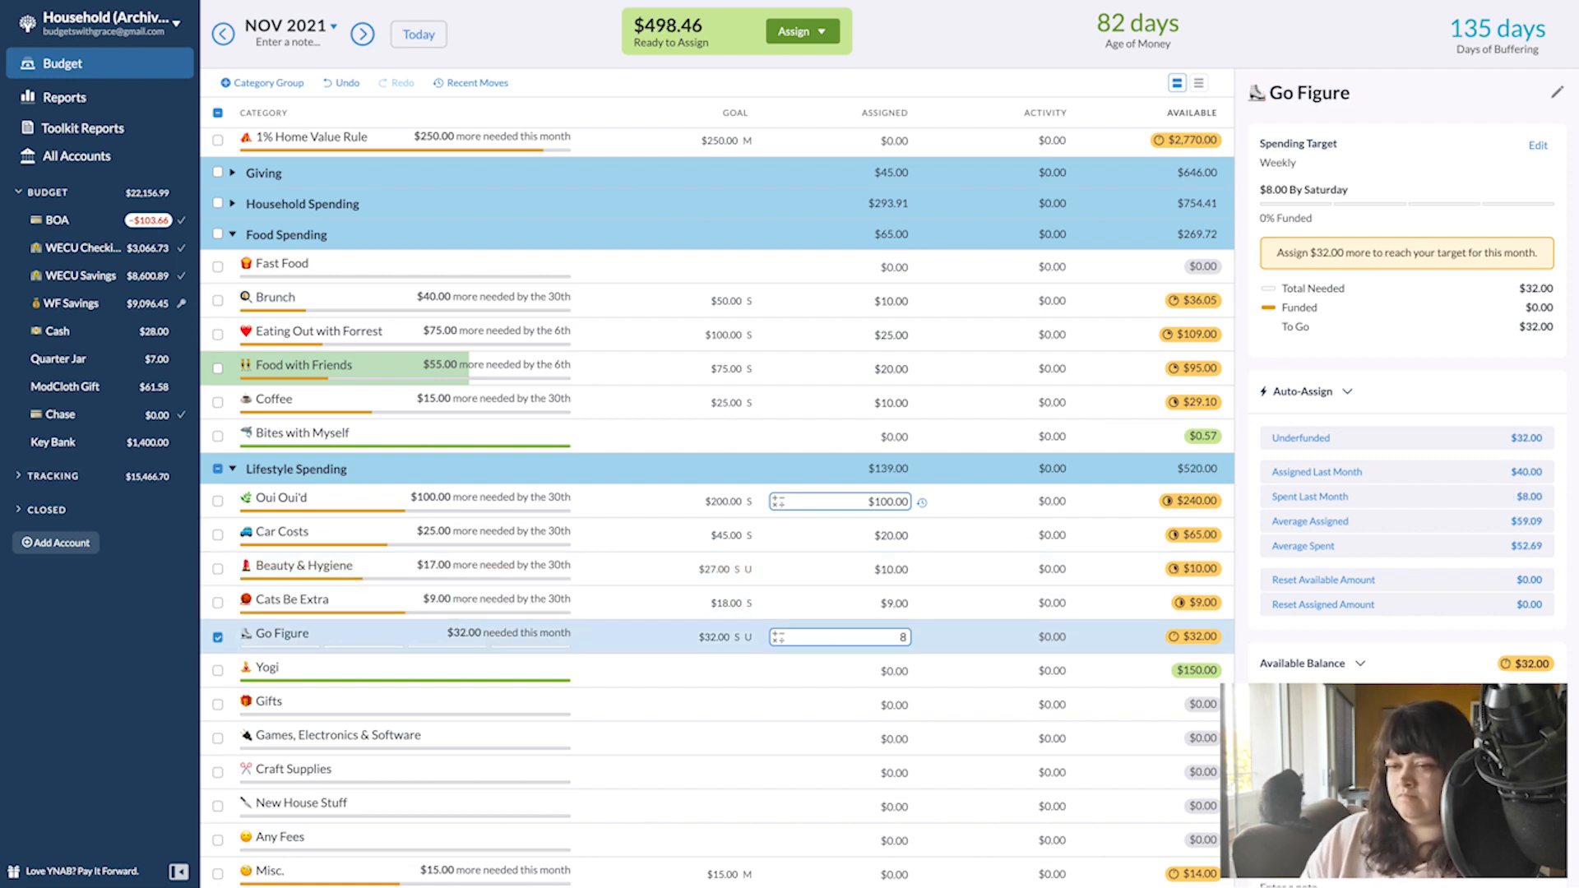
key(Tab)
- Assign $15 to the Misc. category at the end of the Lifestyle Spending group
scroll(933, 495, down, 3)
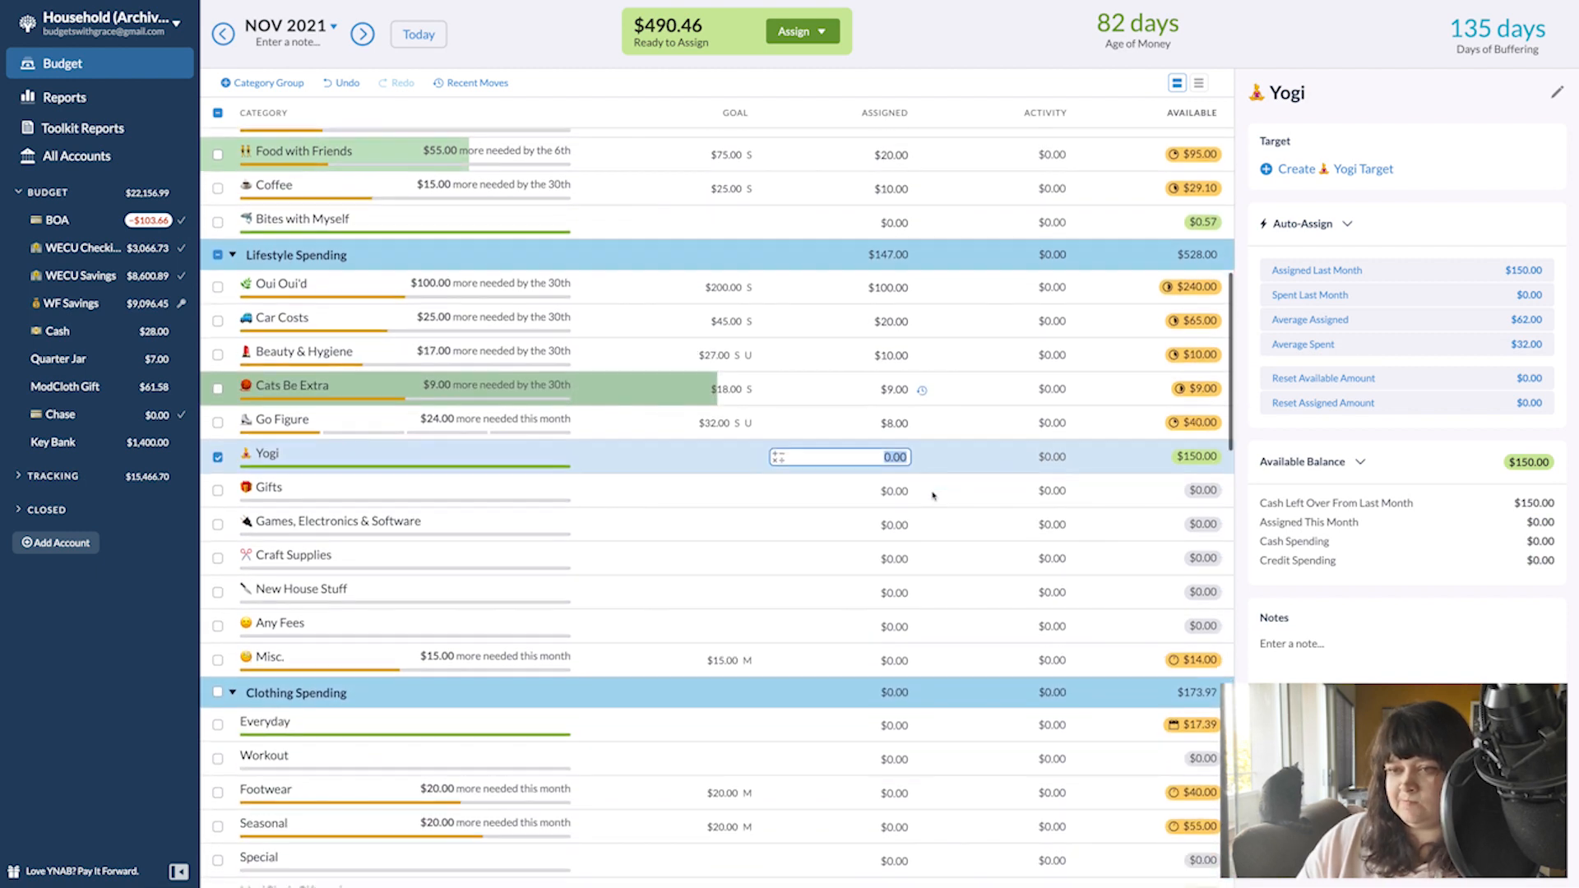
scroll(933, 495, down, 1)
click(894, 567)
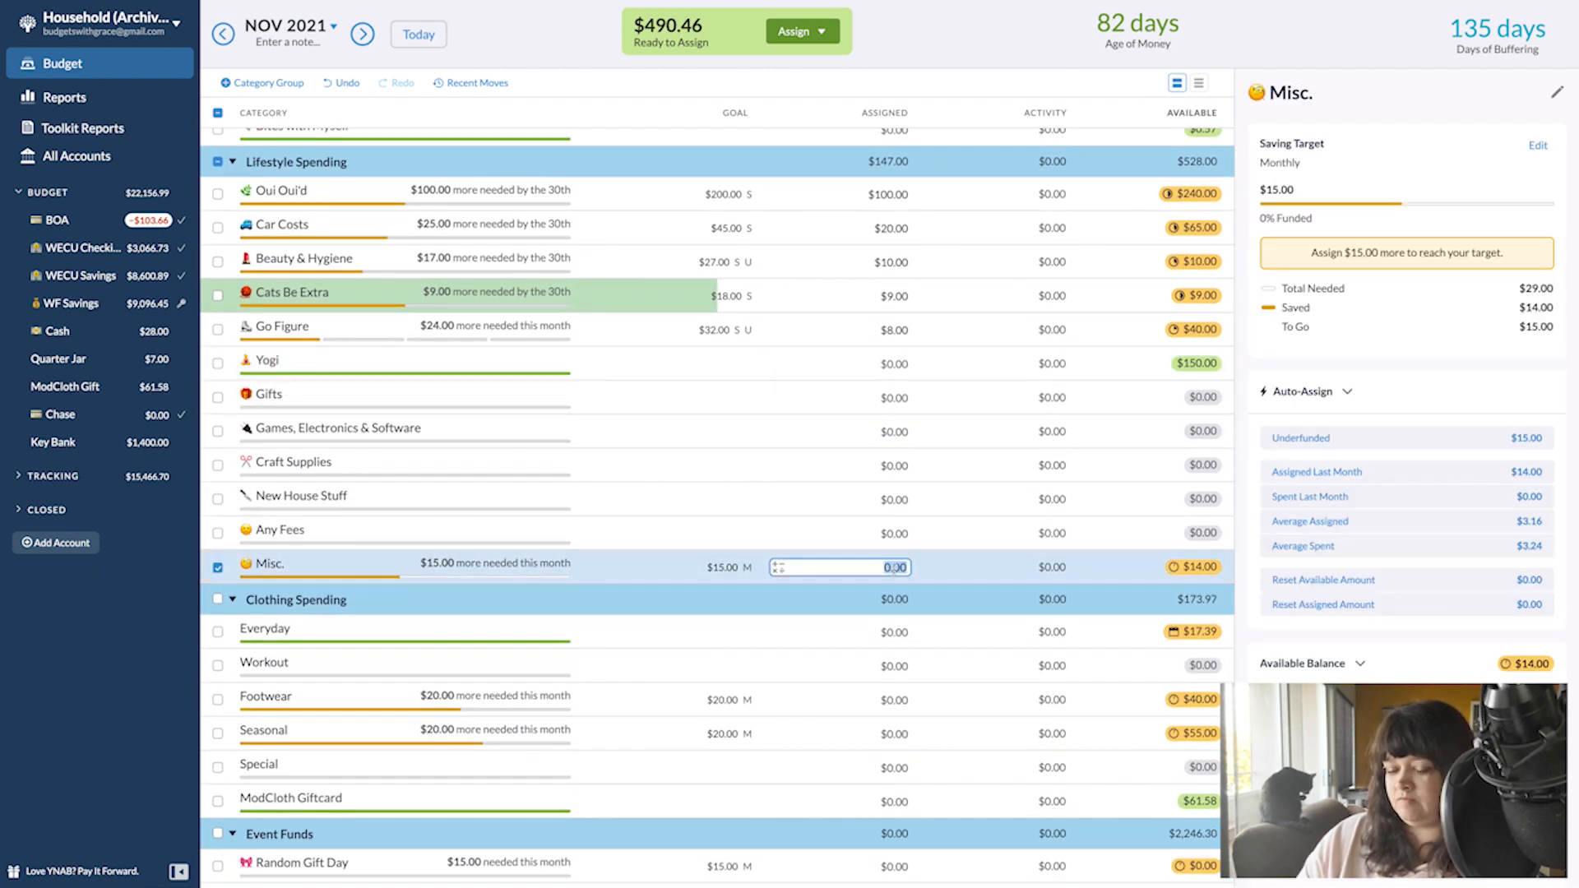
text(15)
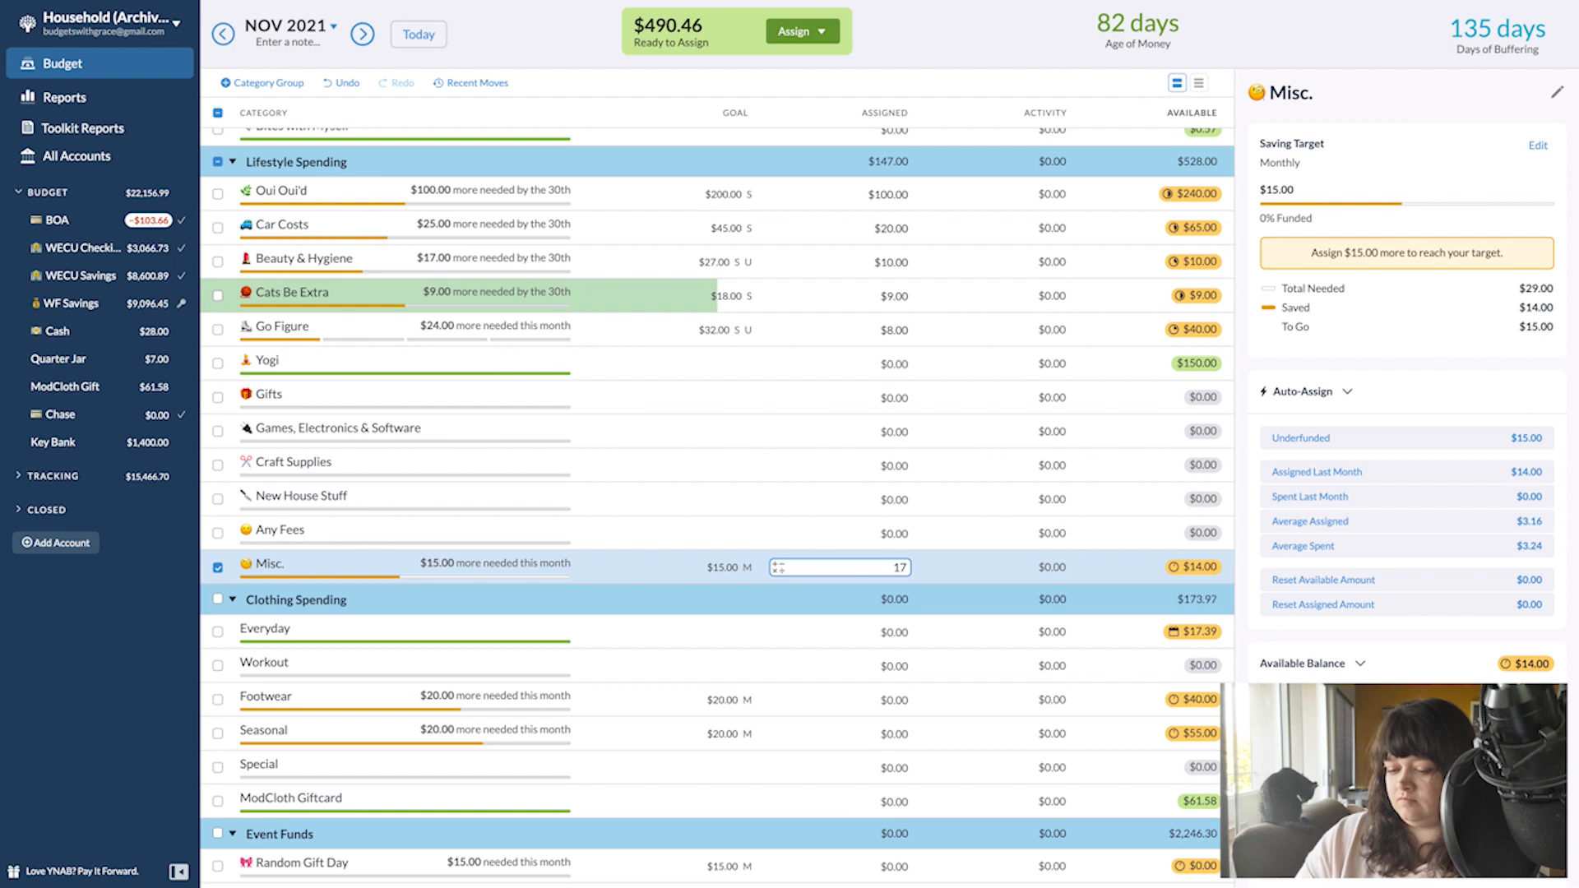
scroll(838, 444, down, 2)
click(856, 395)
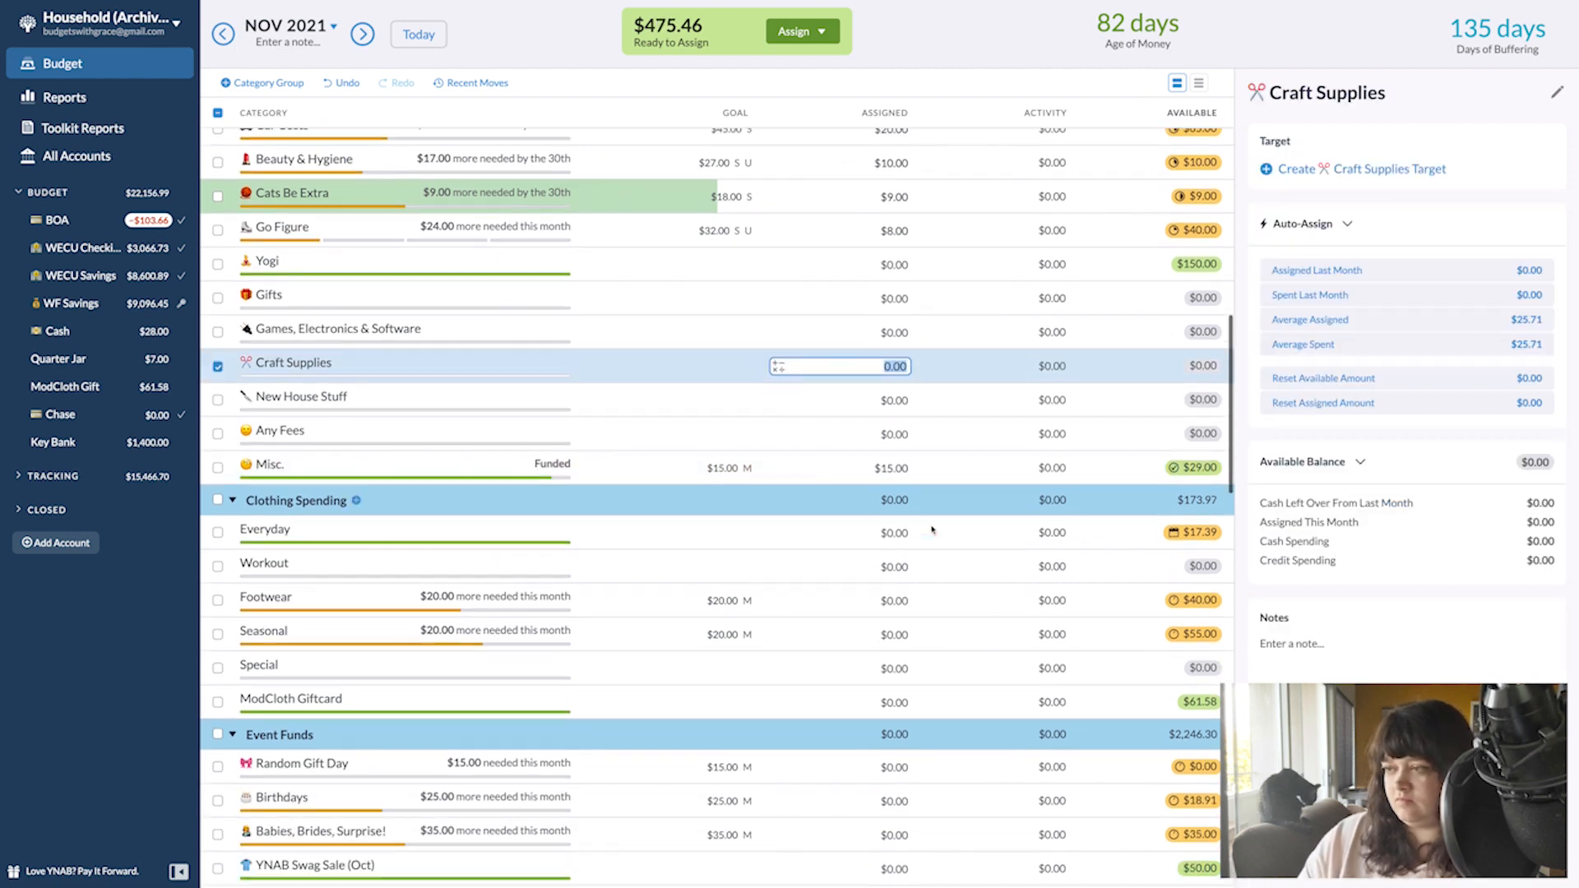
- Assign $10 each to Footwear and Seasonal in the Clothing Spending group
click(903, 581)
text(10)
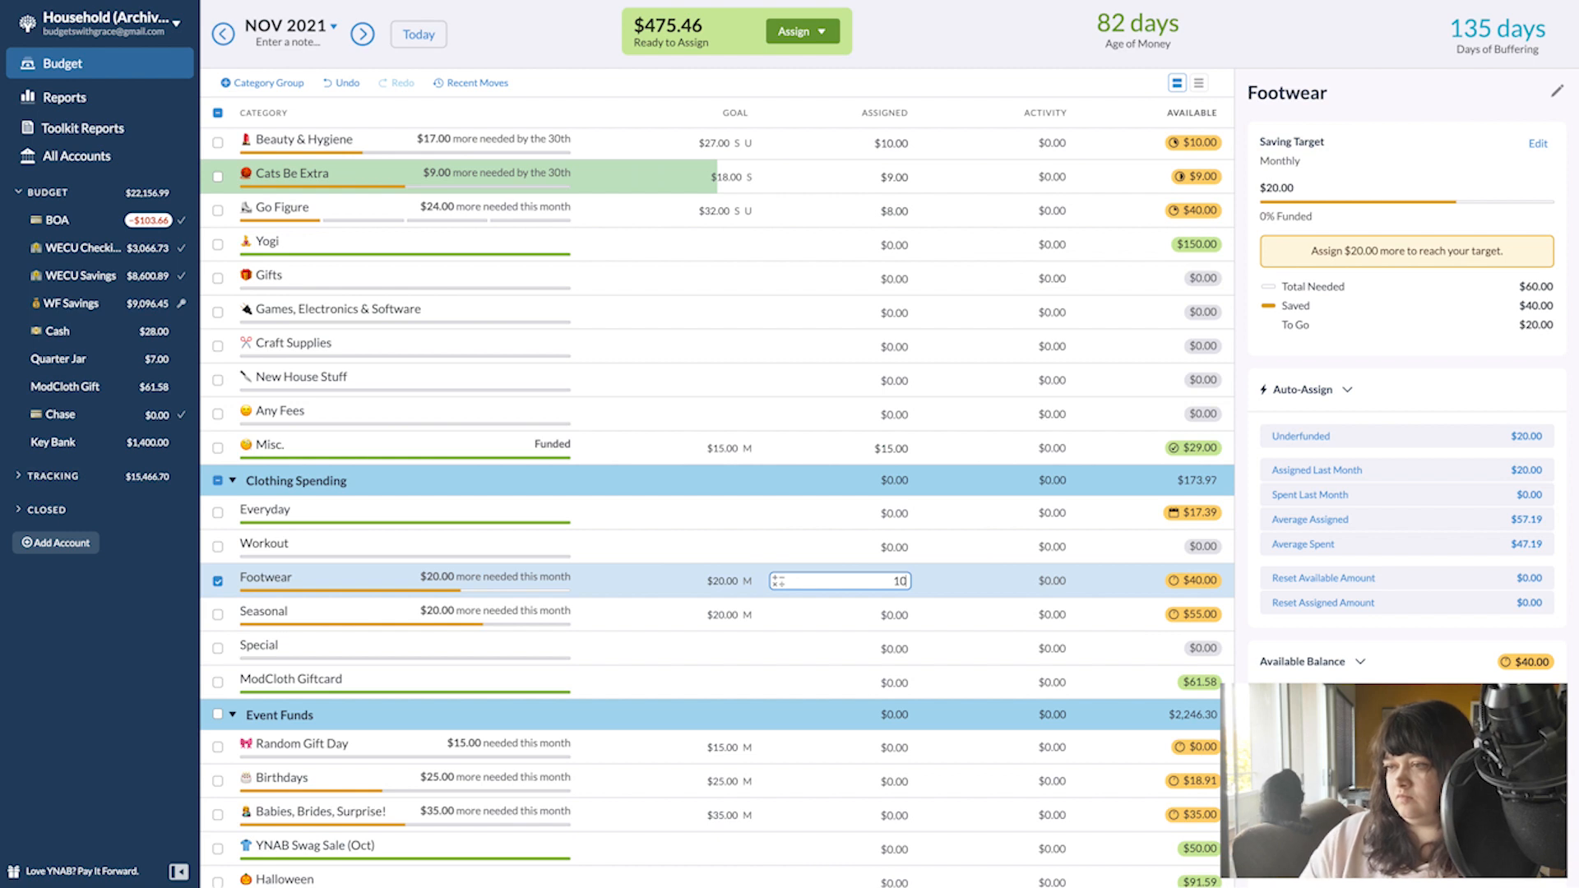
key(Return)
text(10)
key(Return)
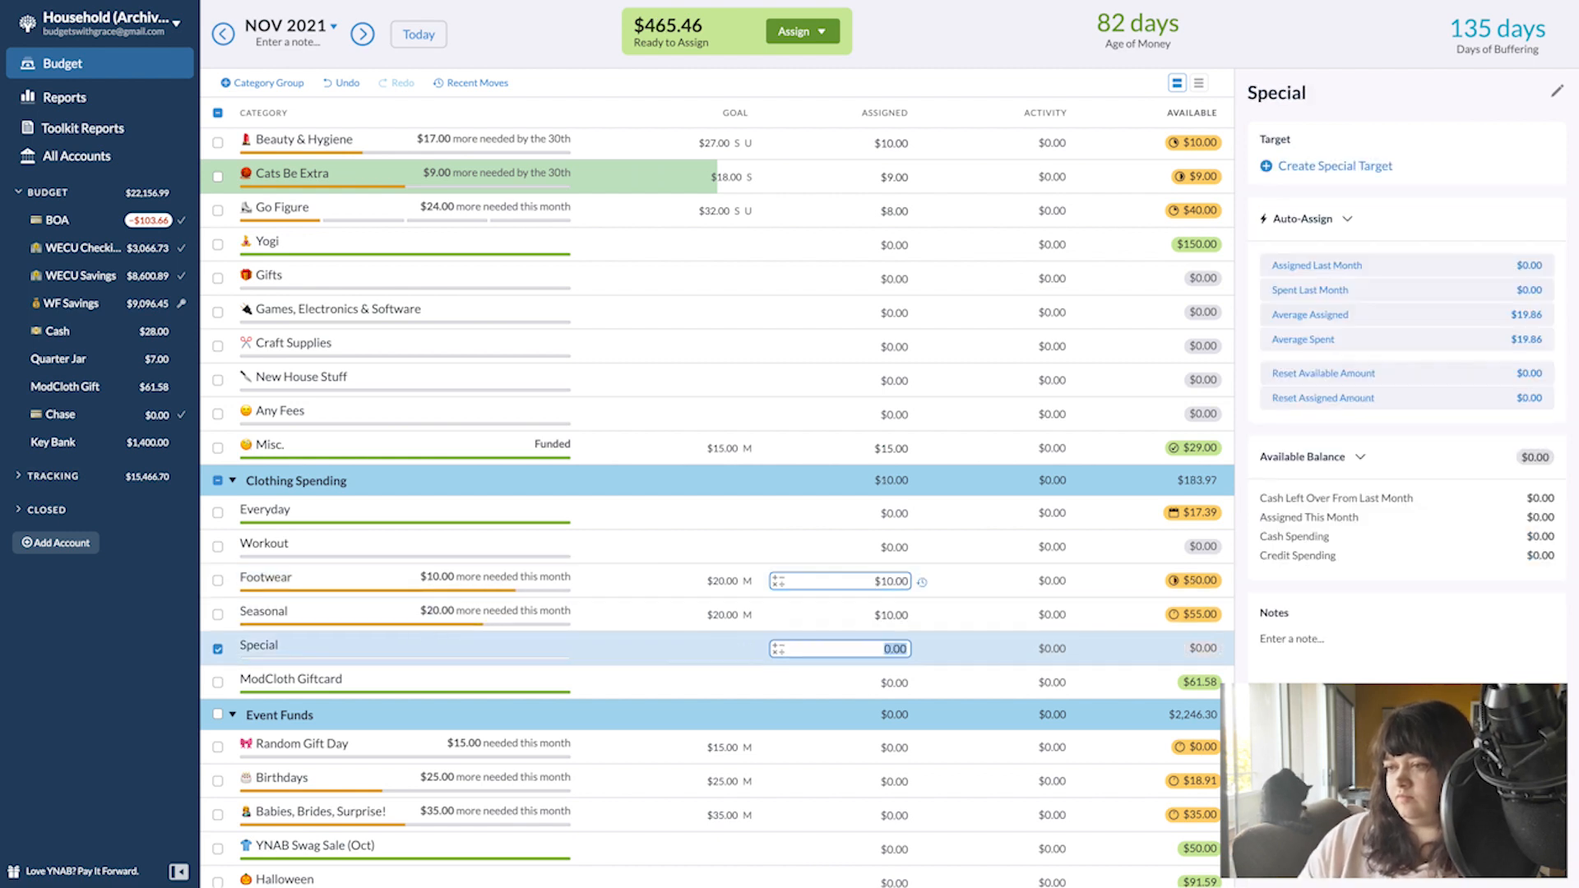
- Fund the underfunded amounts of $15 for Random Gift Day, $25 for Birthdays and $35 for Babies, Brides, Surprise! in Event Funds
scroll(941, 432, down, 2)
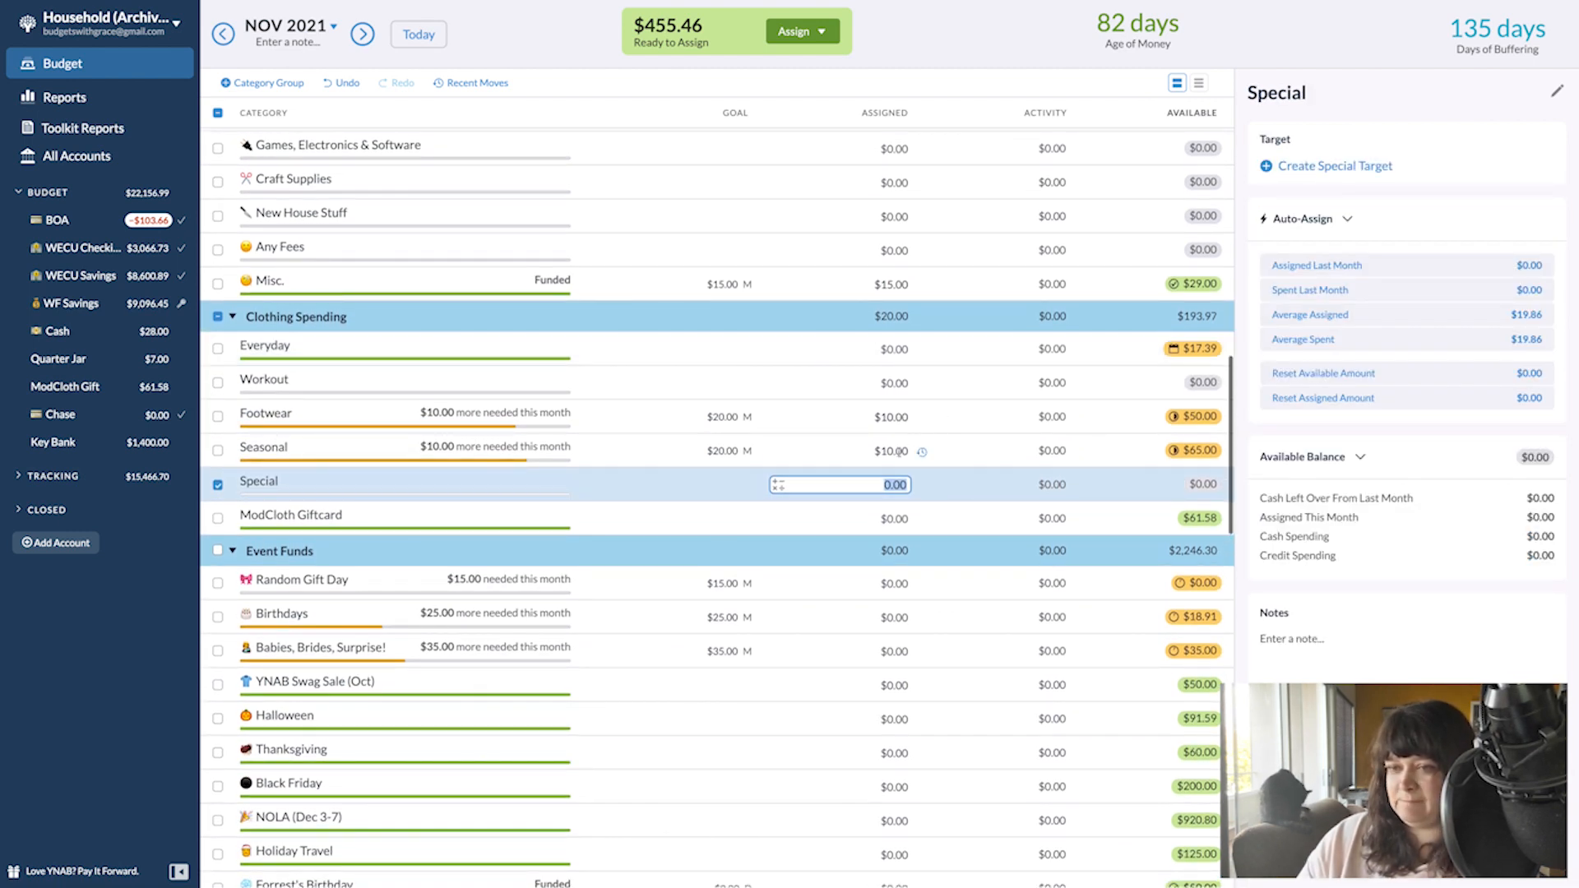
scroll(719, 518, down, 1)
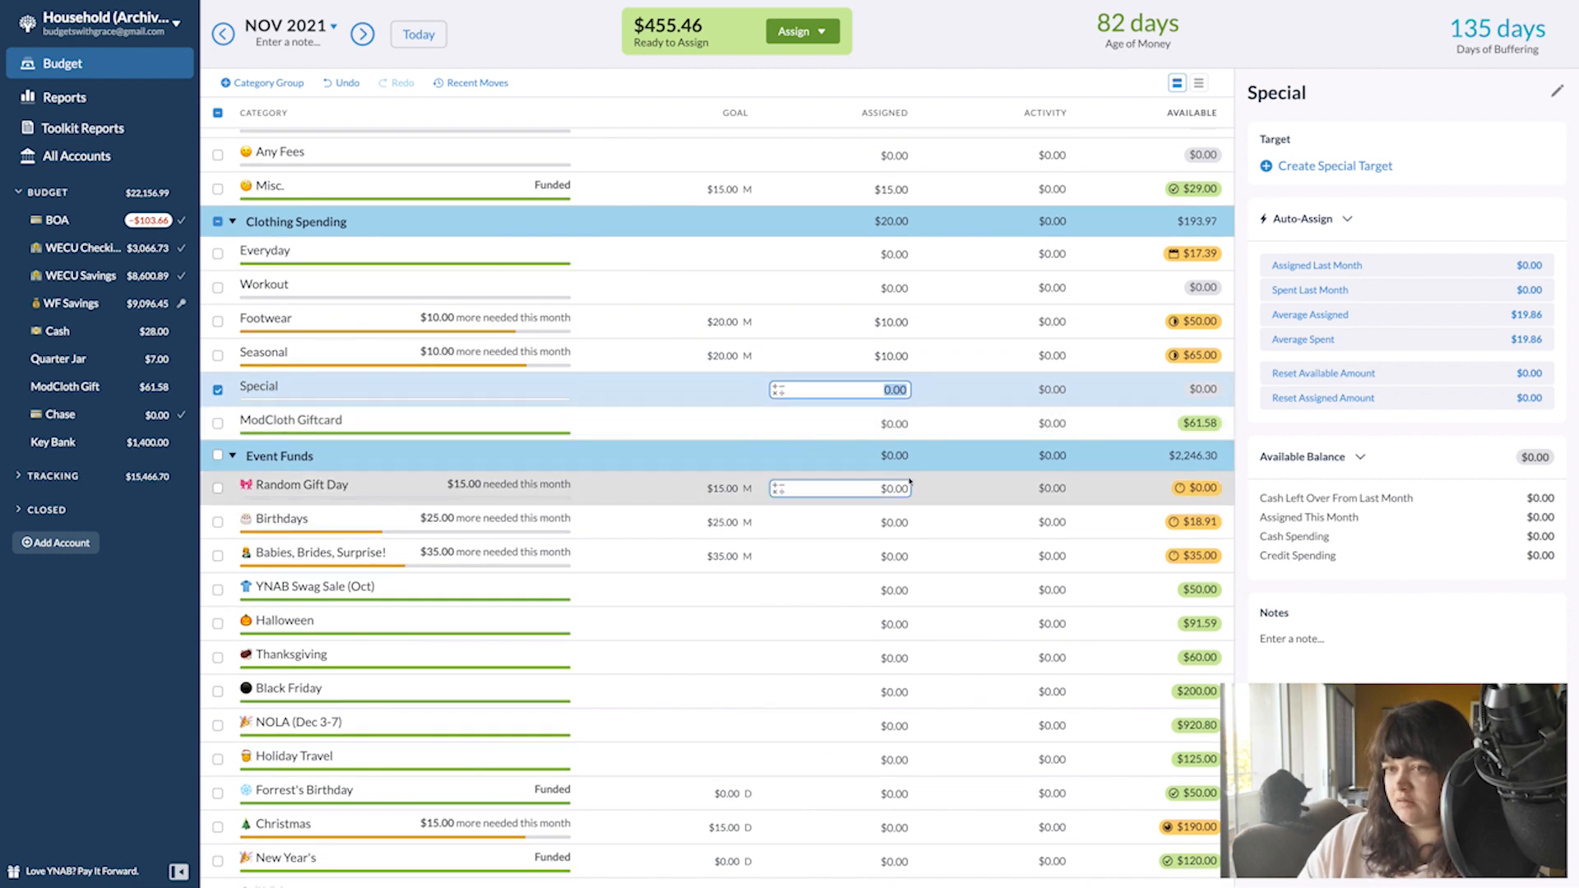
scroll(904, 477, down, 1)
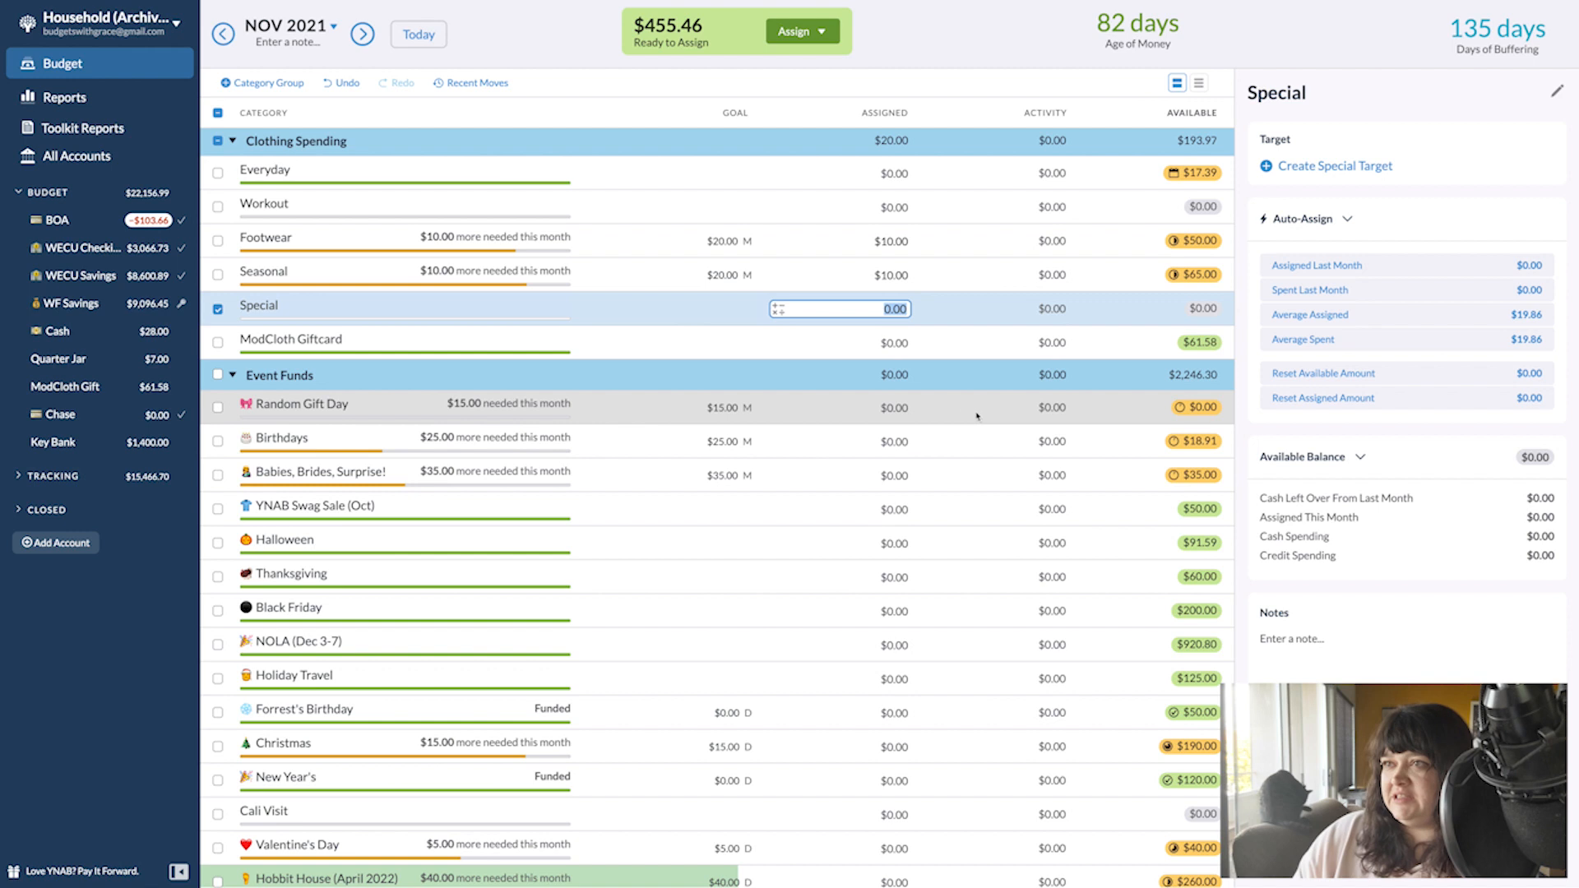
click(926, 413)
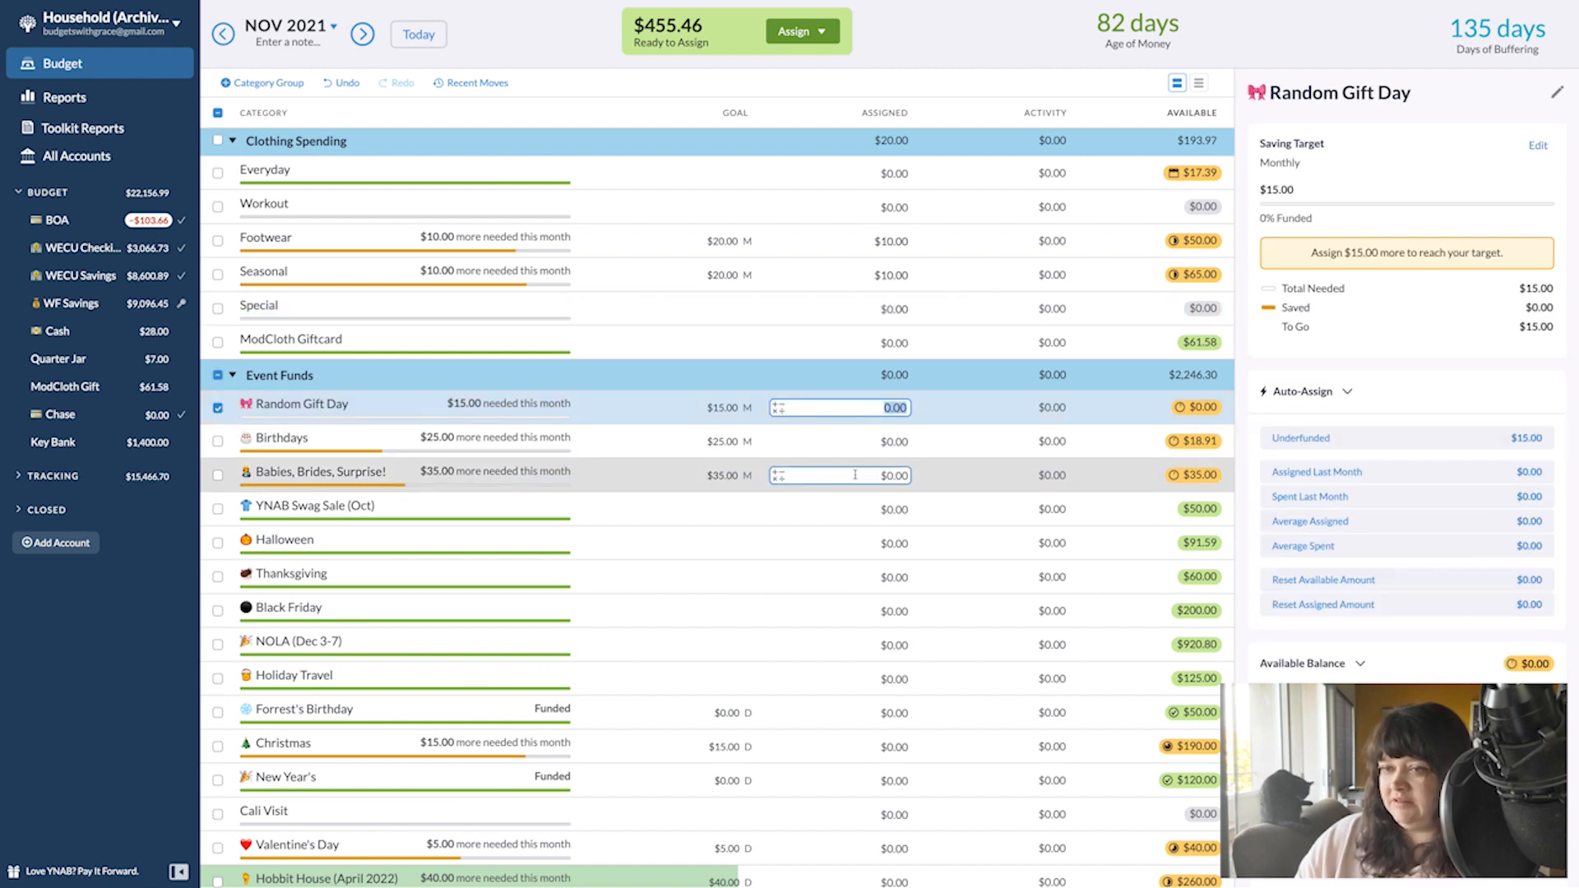
click(217, 441)
click(217, 476)
click(1302, 203)
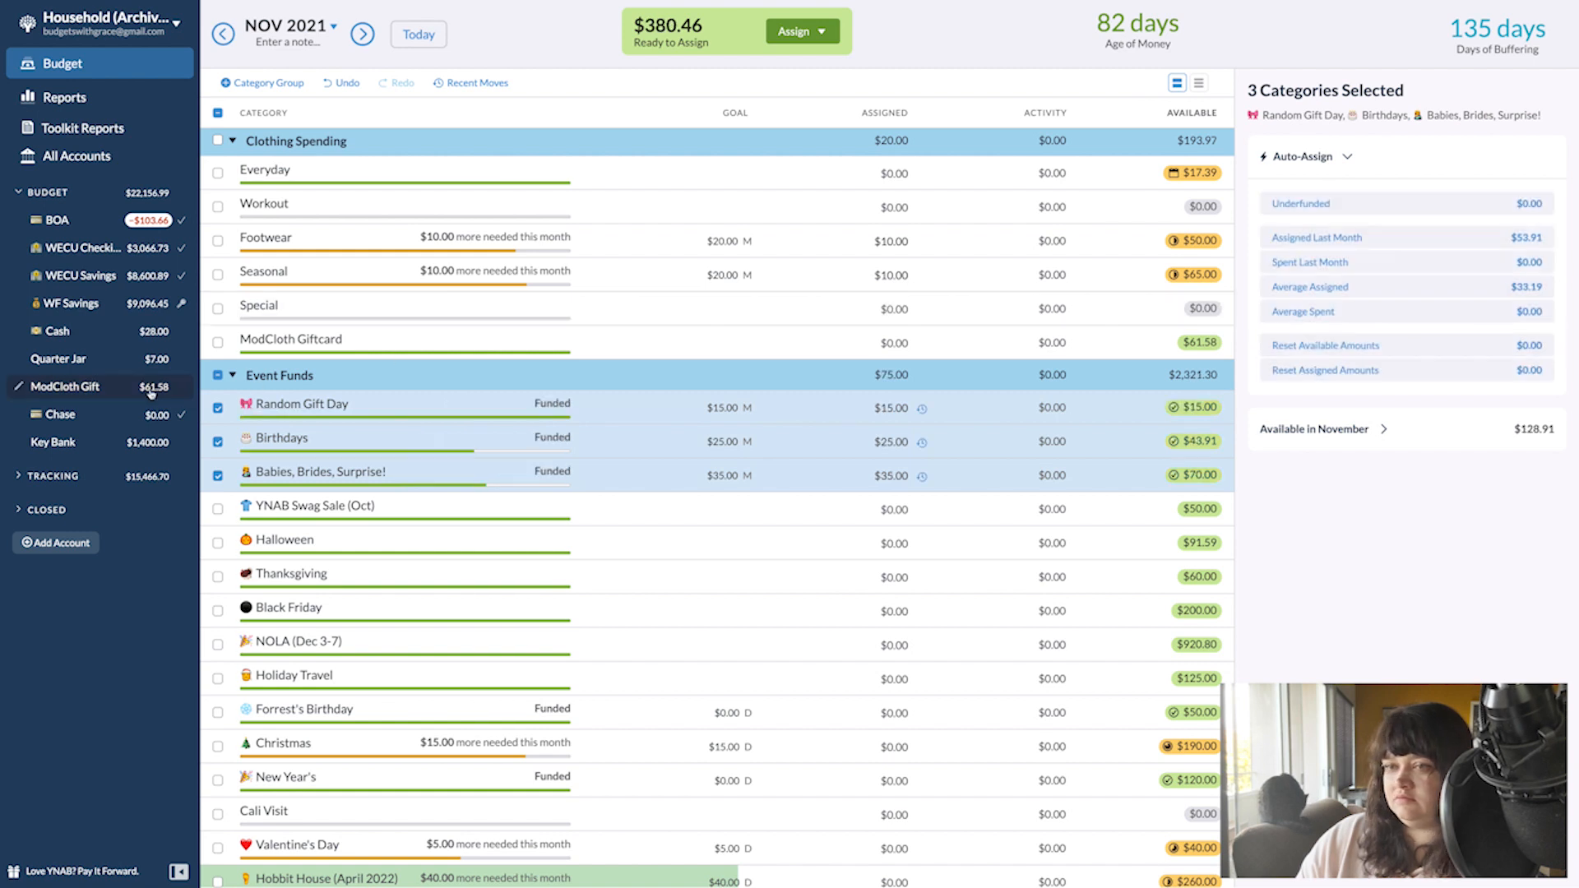
click(218, 375)
- Assign $30 to the Christmas category in Event Funds
scroll(560, 430, down, 1)
scroll(559, 430, down, 2)
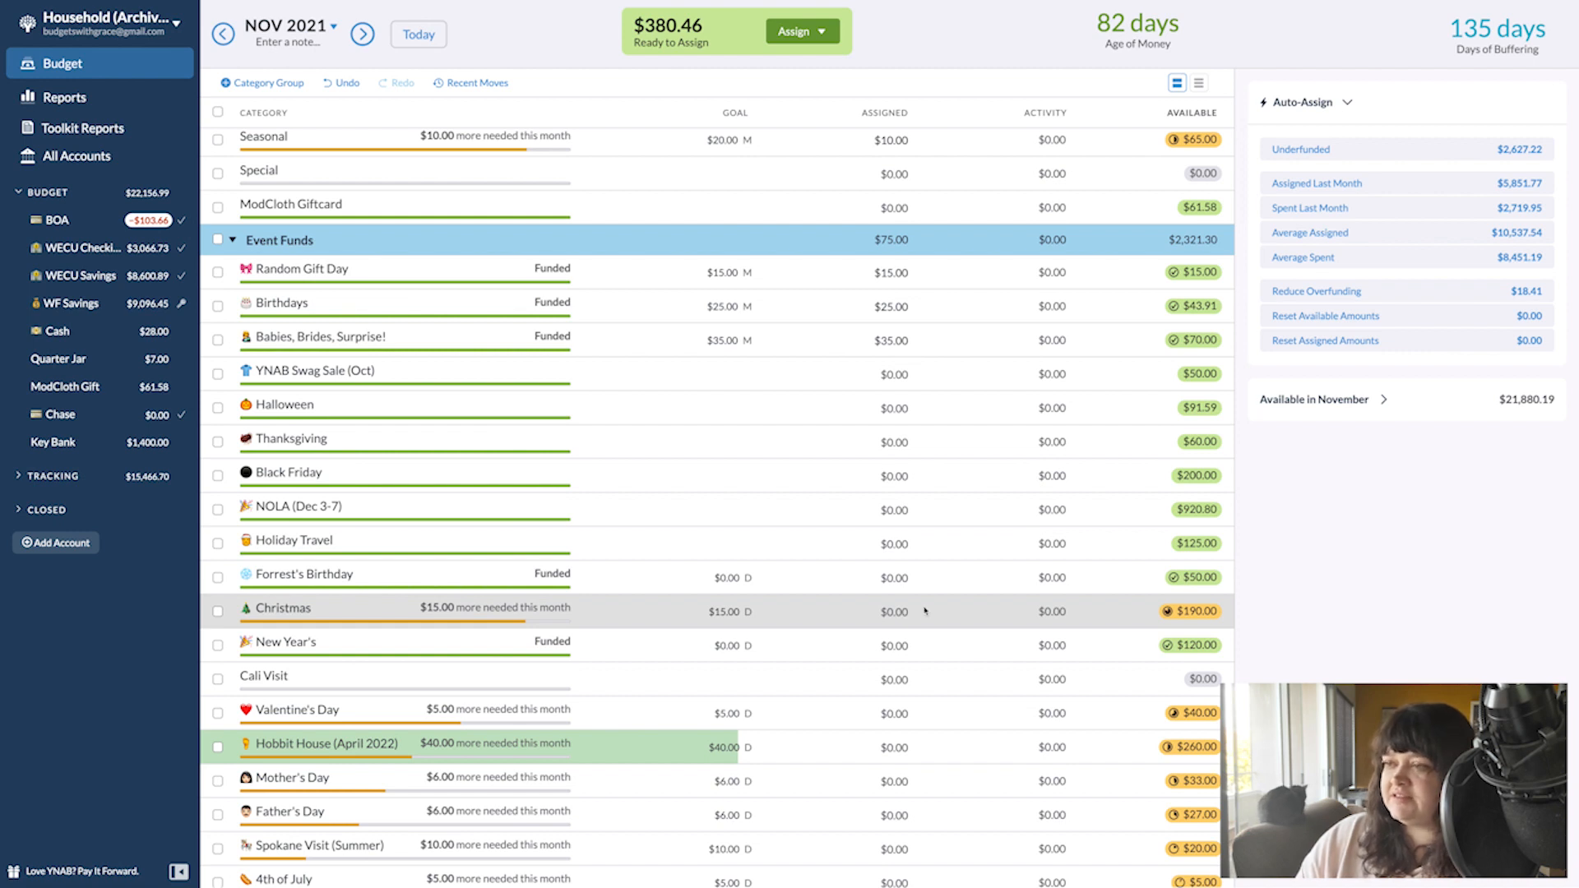
click(897, 619)
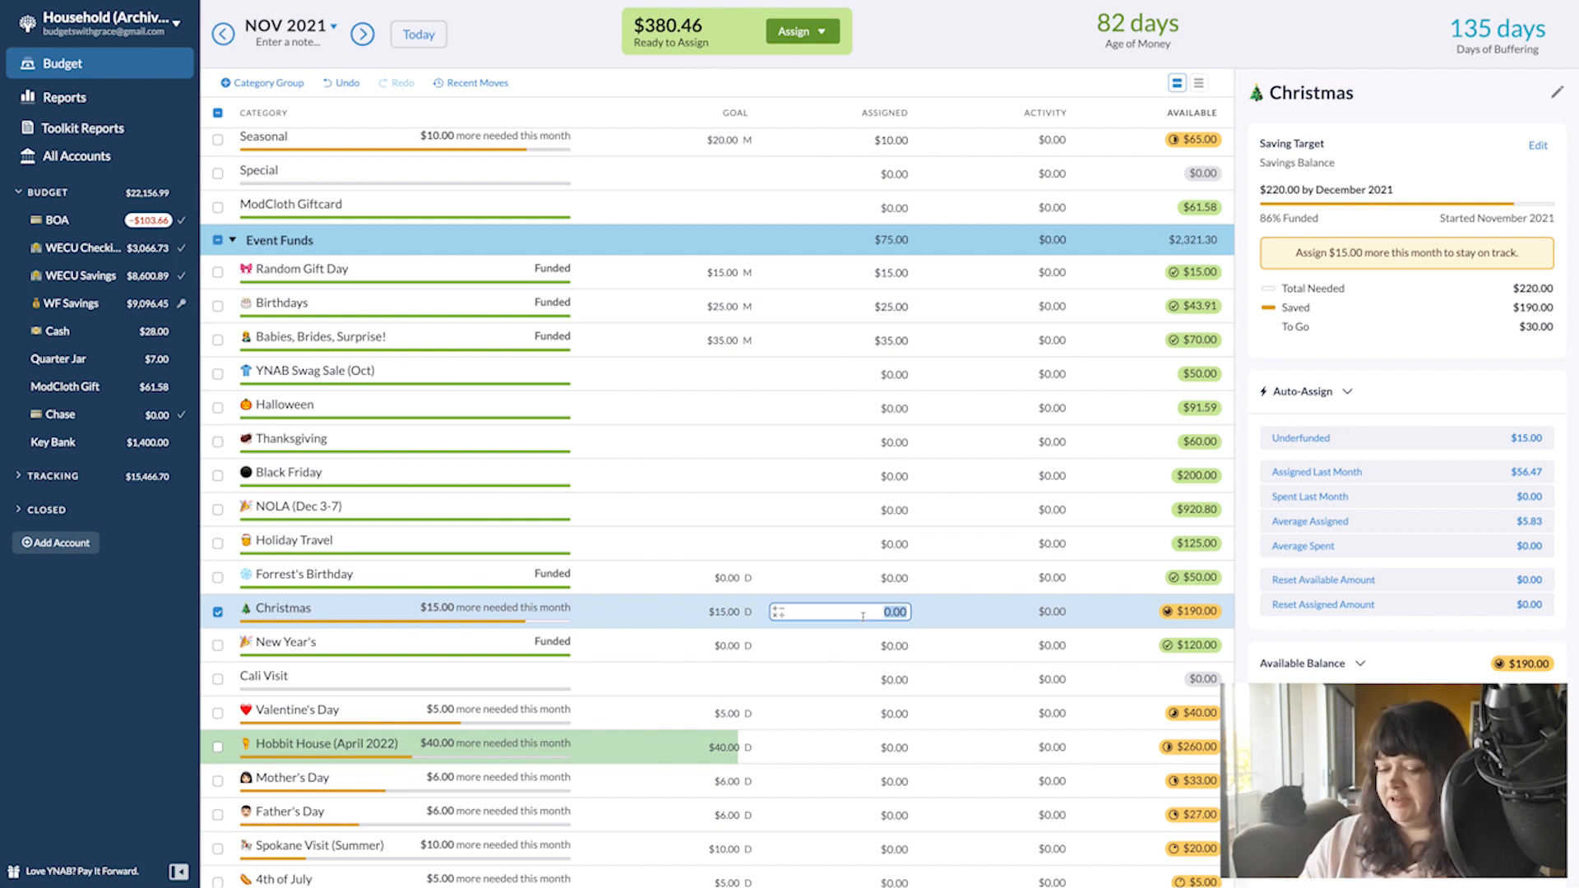
text(30)
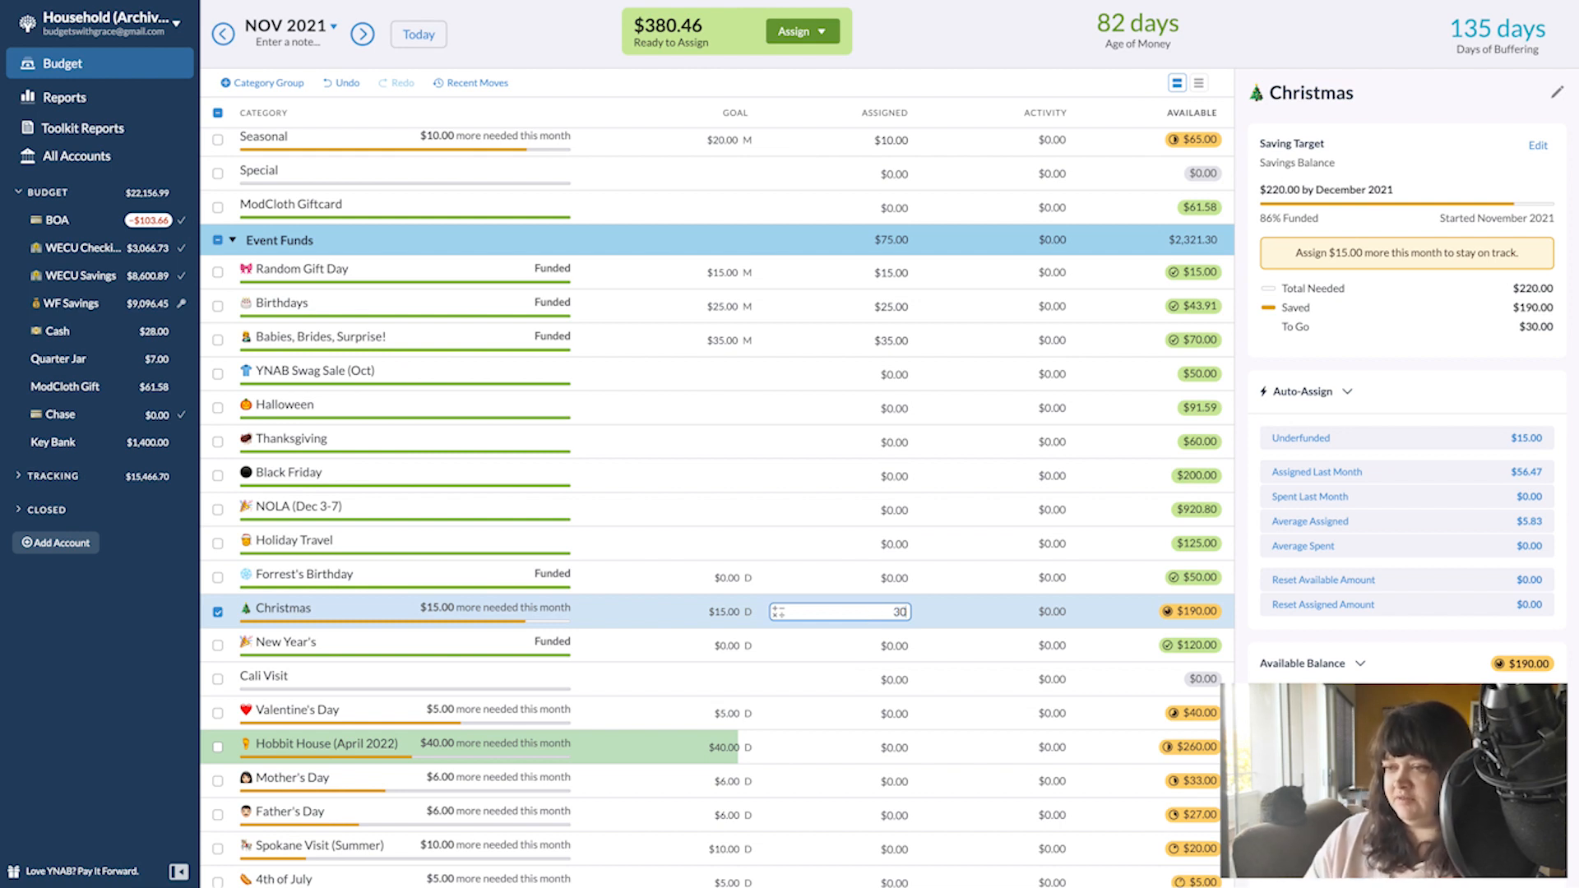
key(Return)
click(217, 646)
click(218, 647)
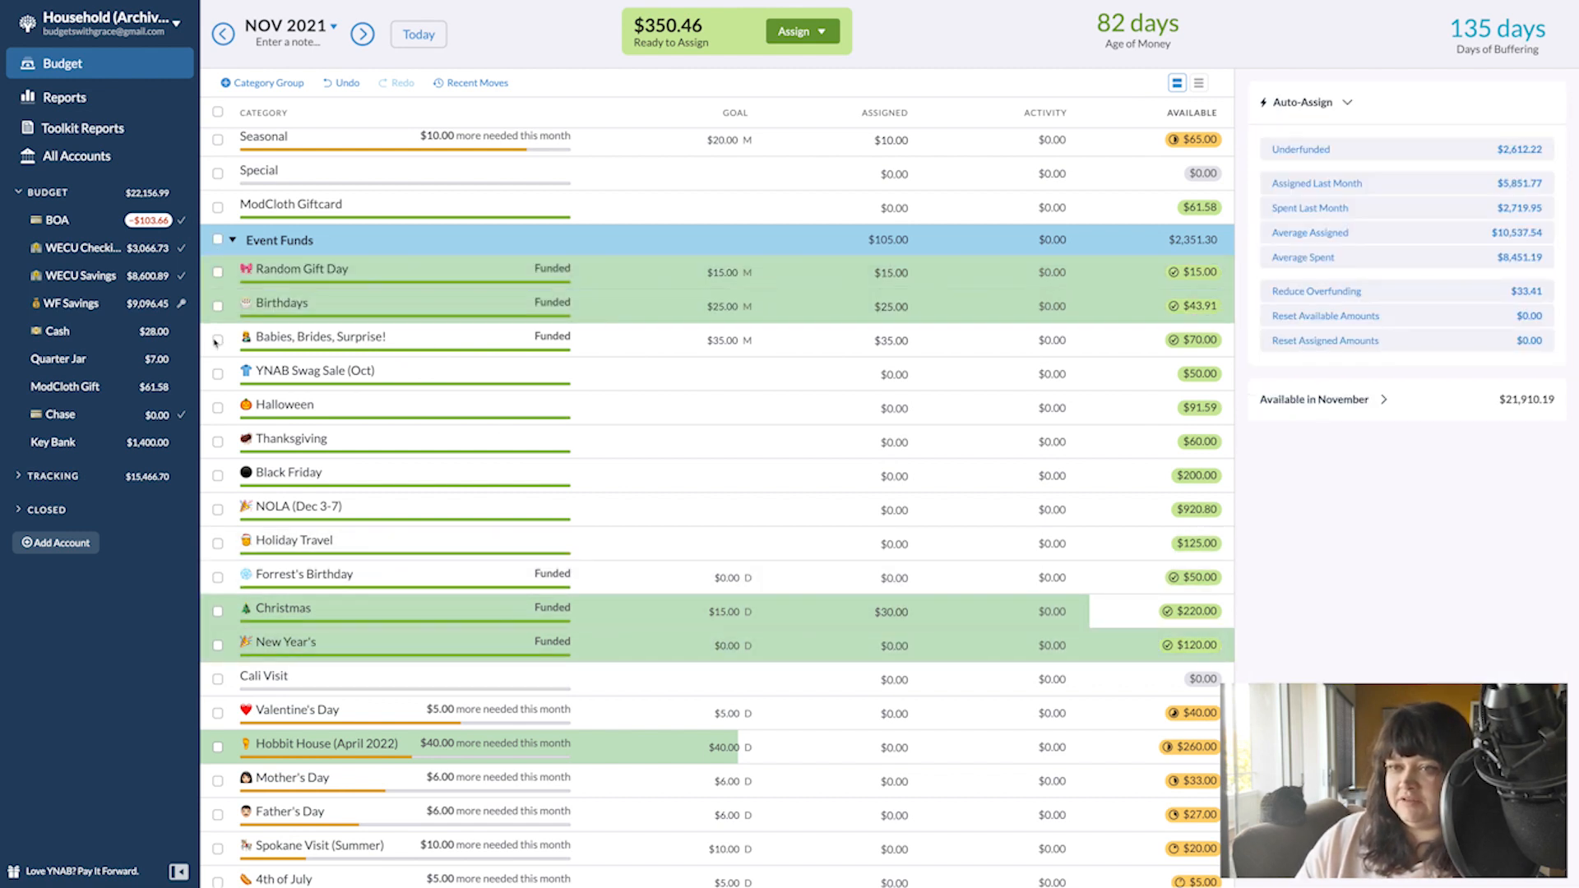
- Check the combined available amount of the Event Funds categories from YNAB Swag Sale (Oct) through New Year's
click(218, 371)
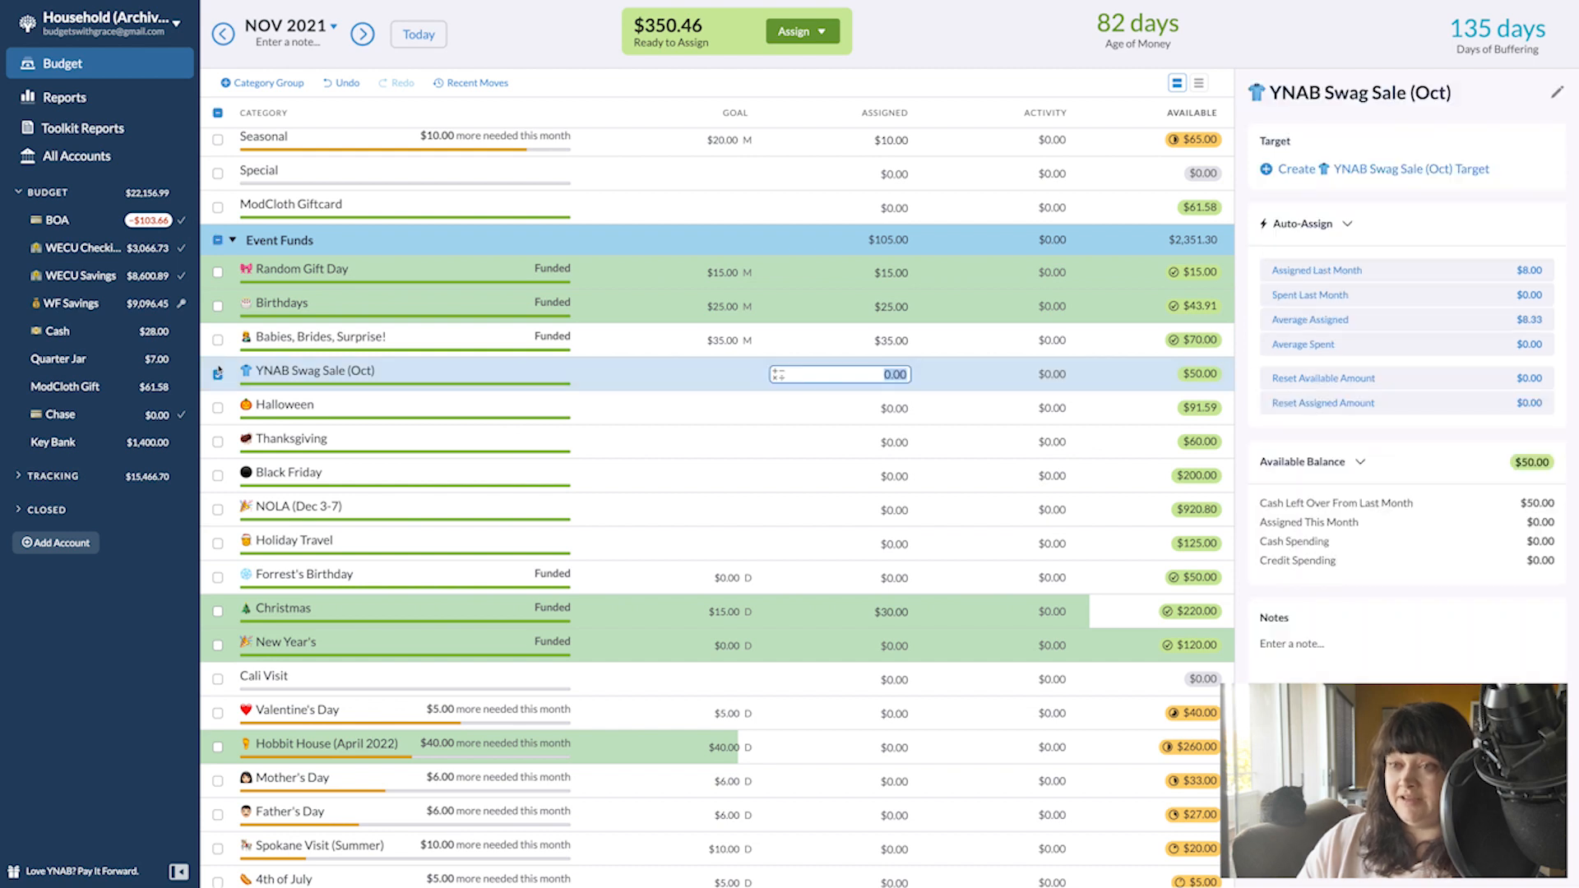
click(218, 407)
click(218, 407)
click(218, 443)
click(218, 476)
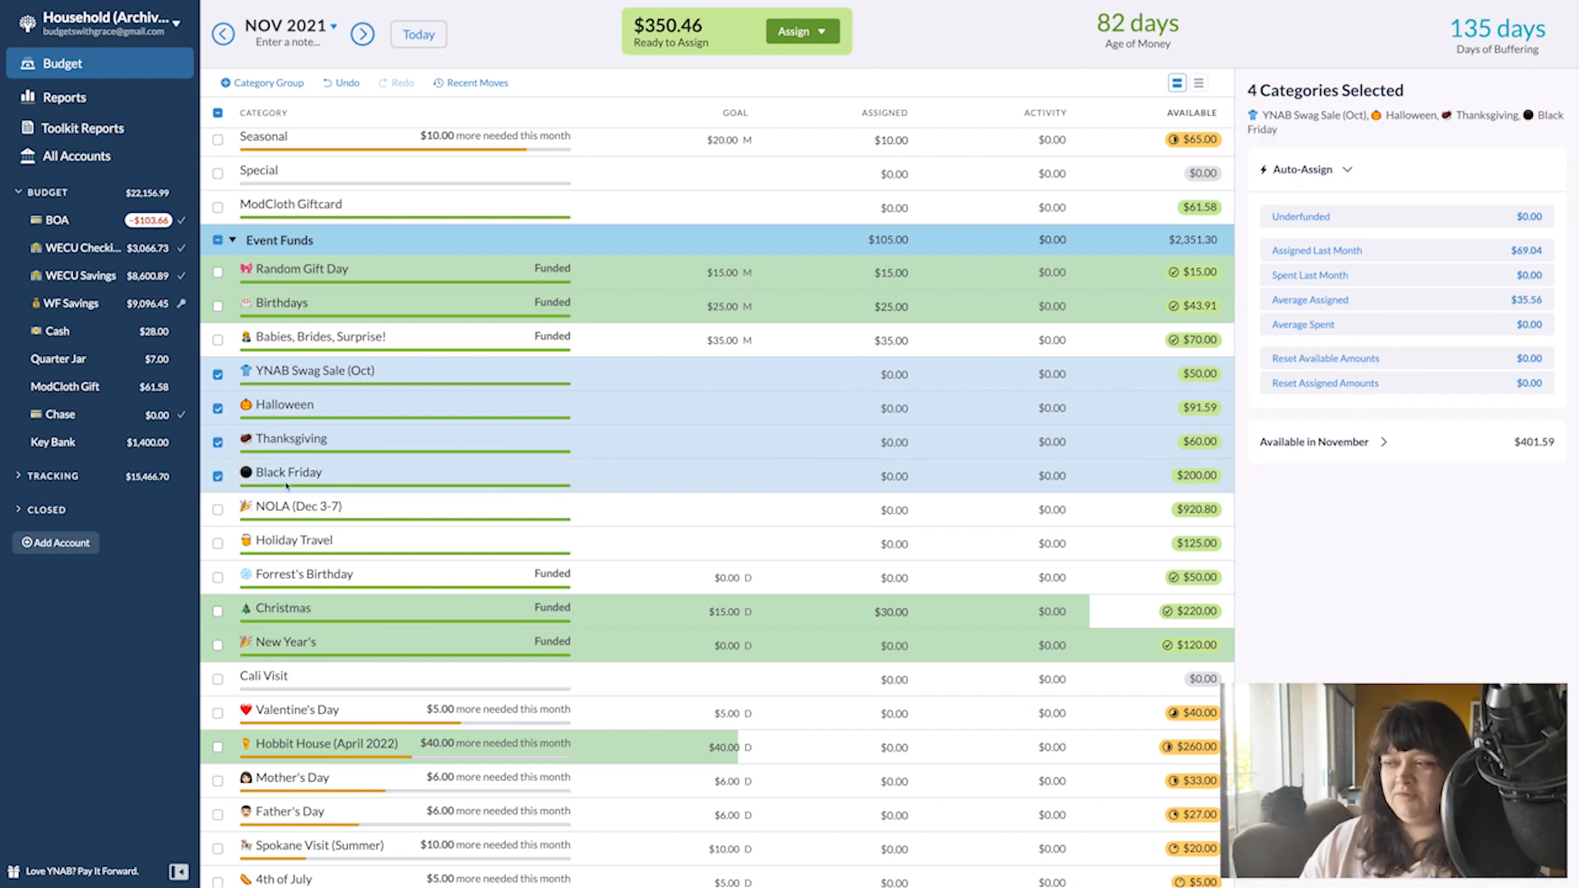
click(218, 510)
click(218, 544)
click(218, 577)
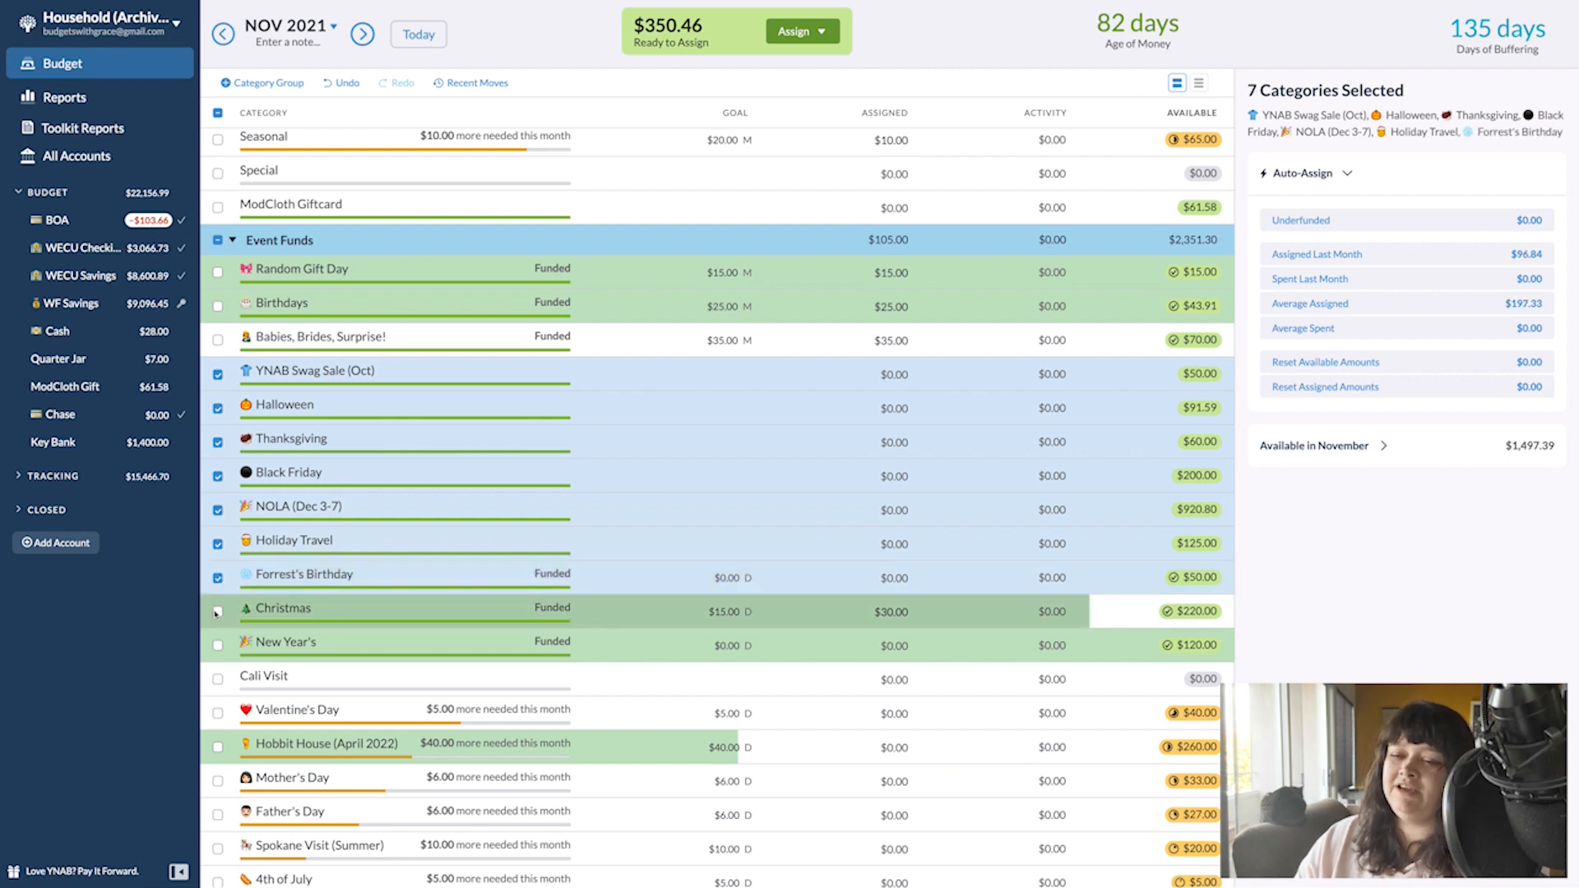
click(218, 612)
click(218, 646)
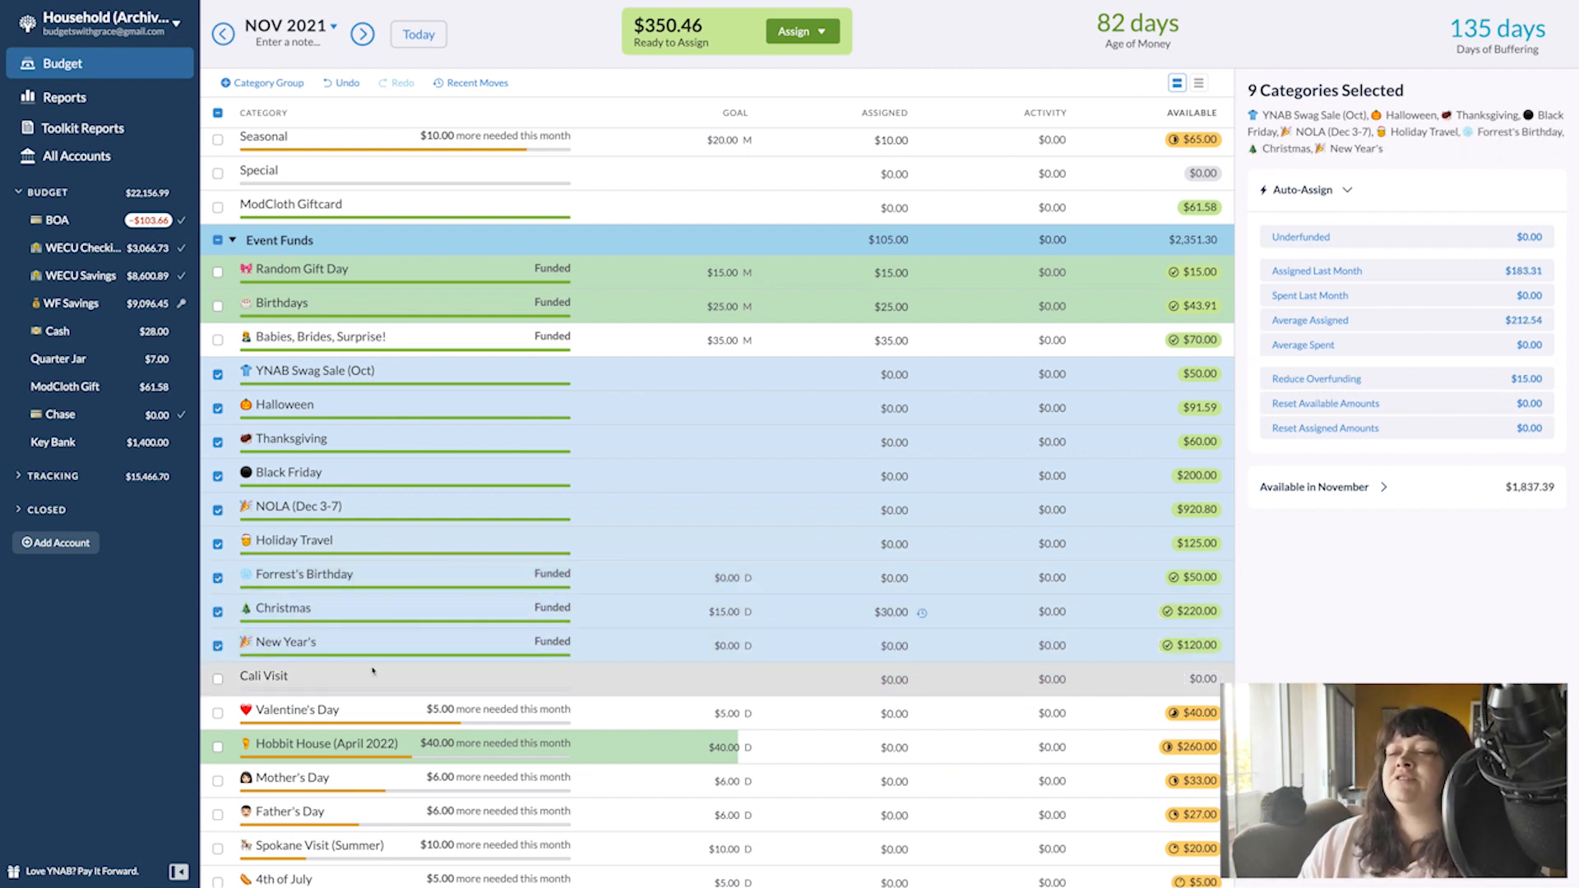
click(218, 240)
- Assign $100 to the Cali Visit category in Event Funds
scroll(928, 778, down, 1)
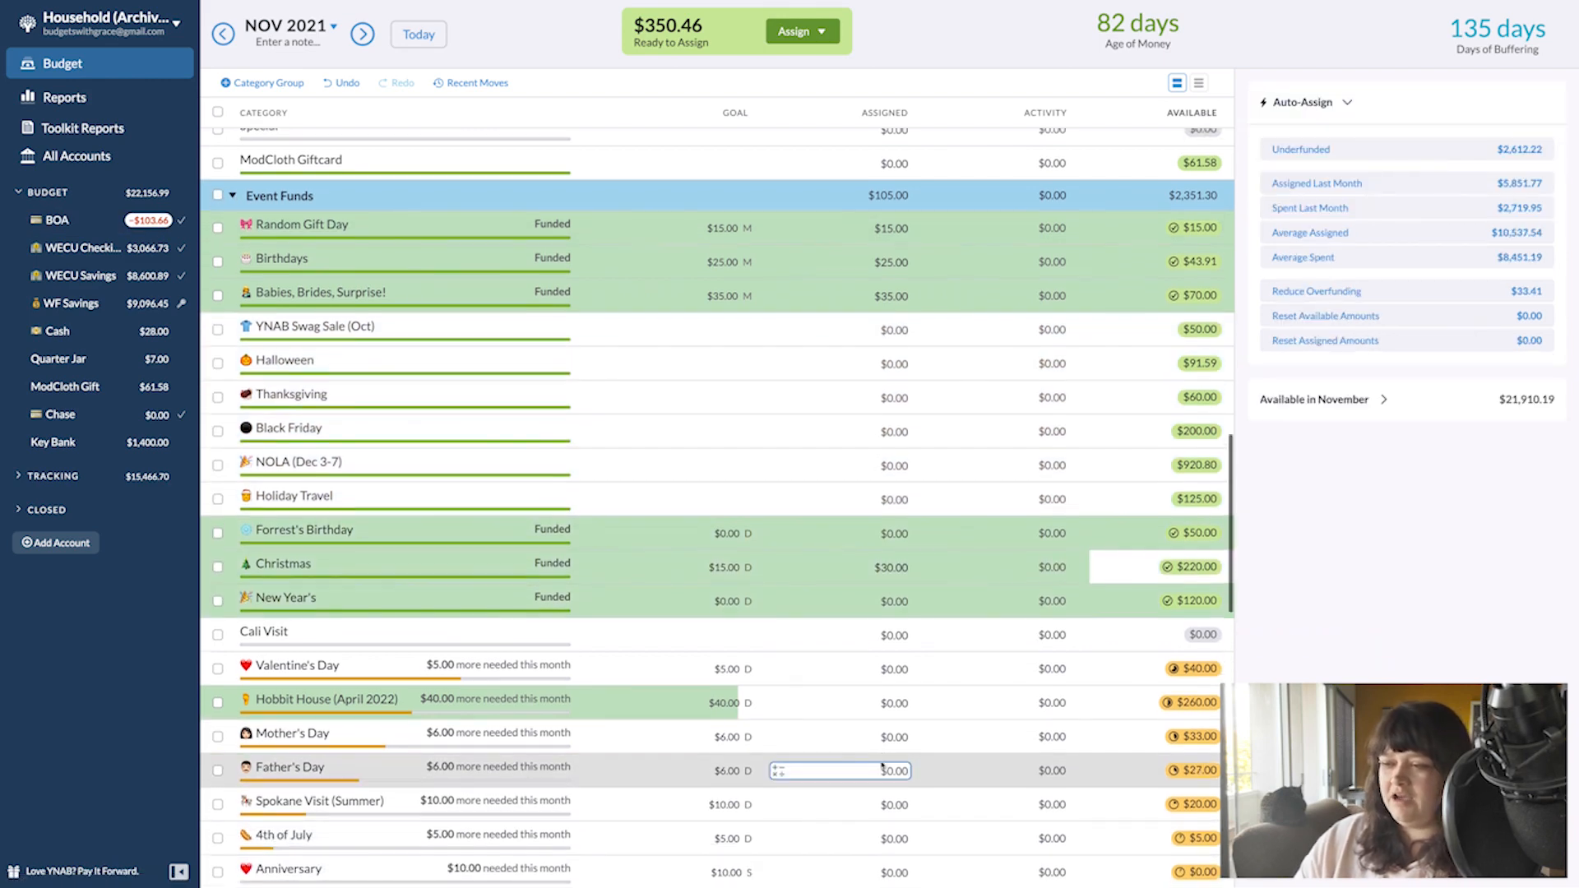
click(888, 624)
text(100)
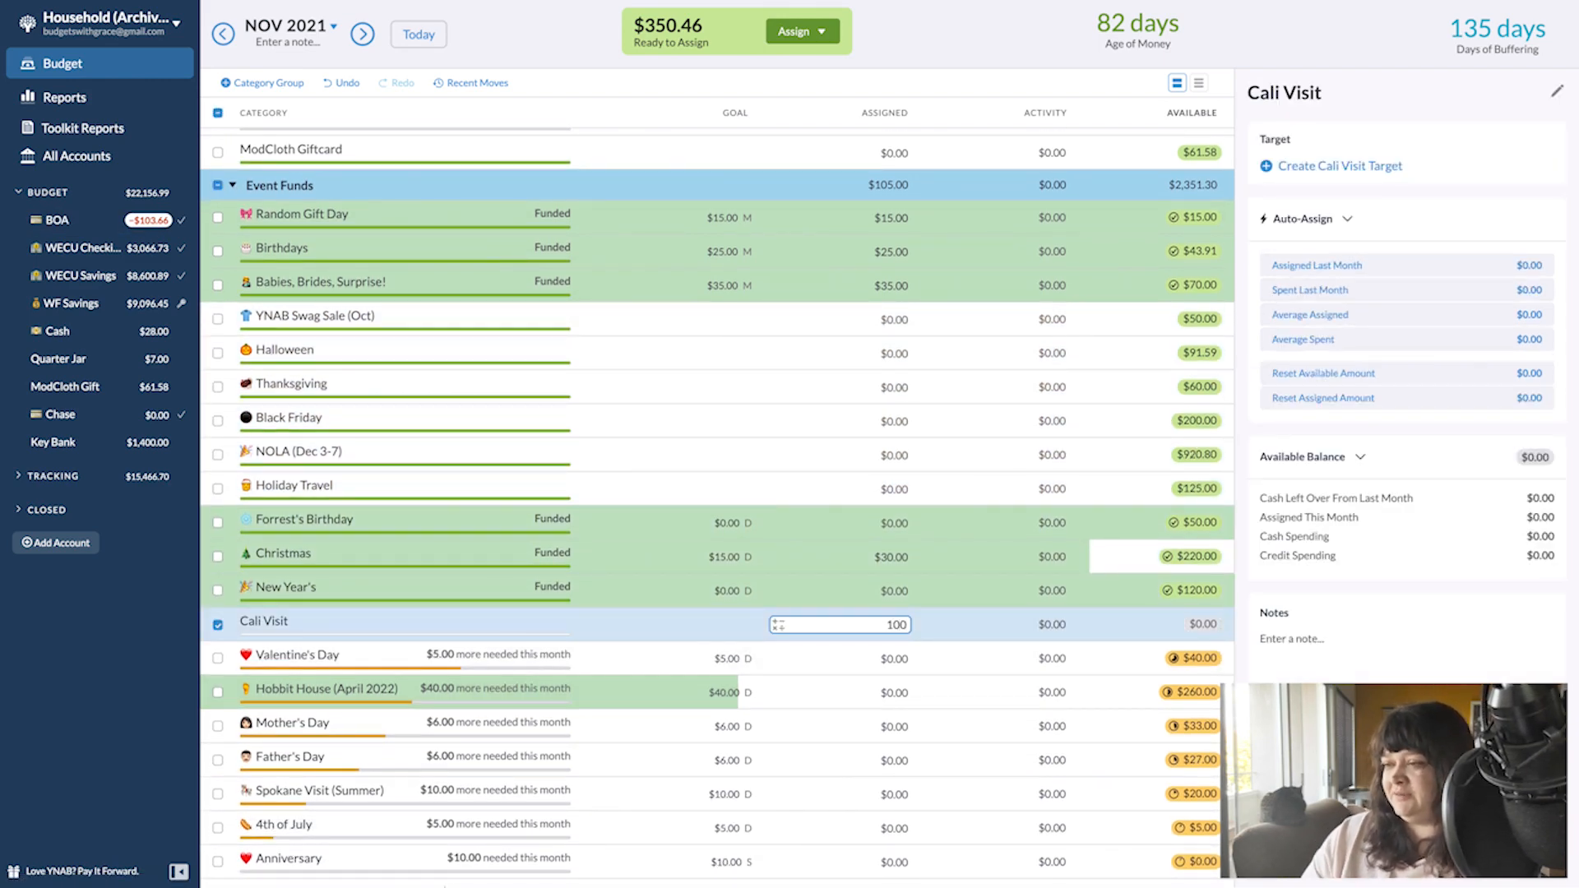
key(Return)
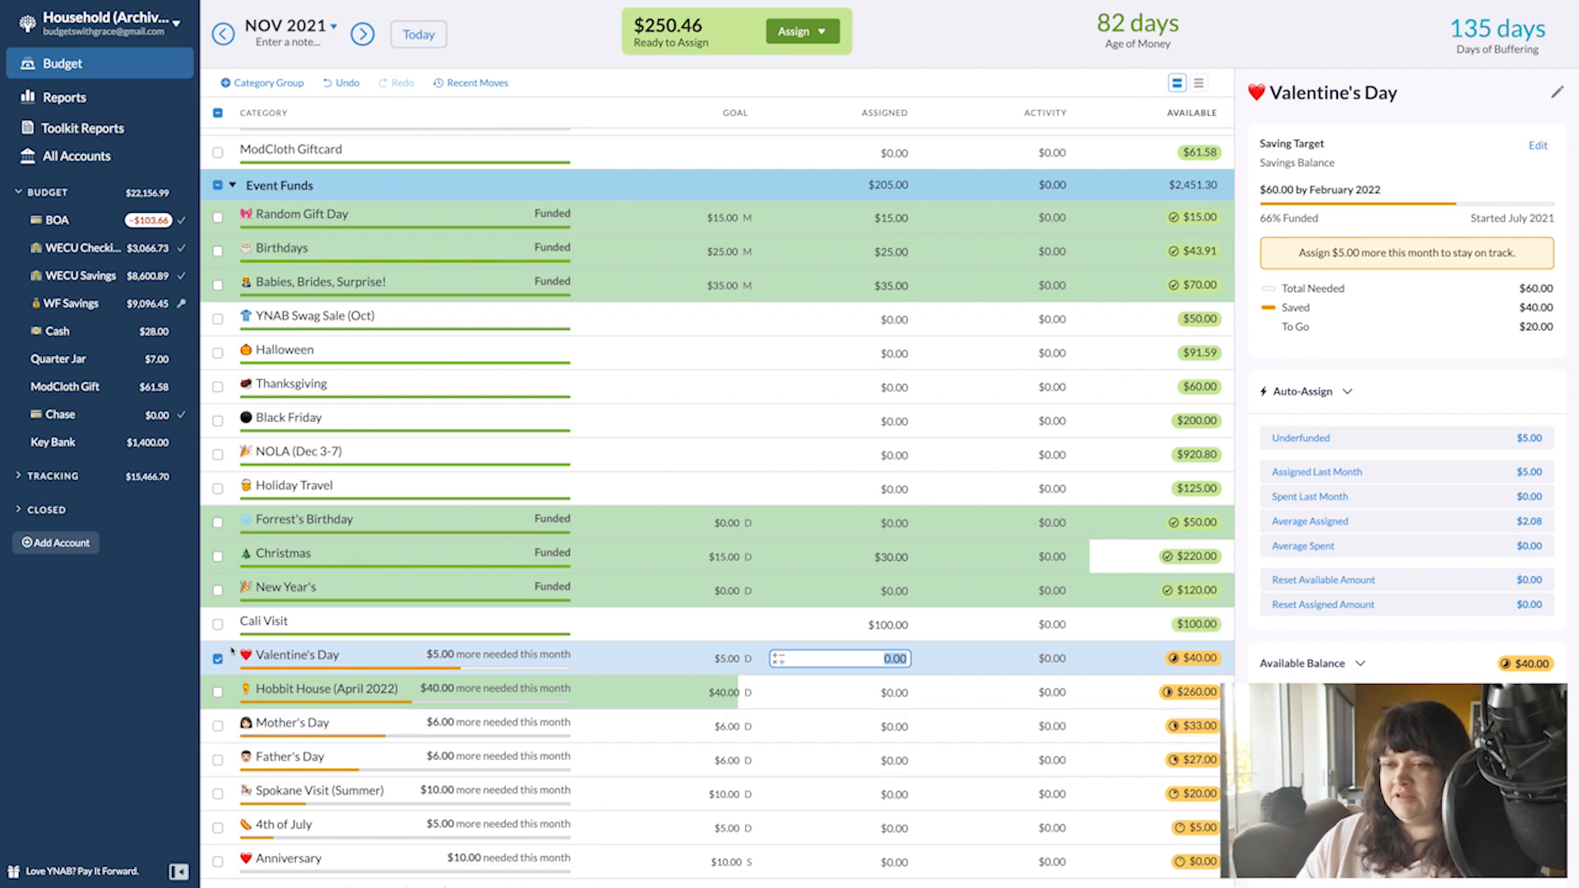
click(773, 623)
scroll(776, 630, down, 1)
click(785, 658)
click(867, 643)
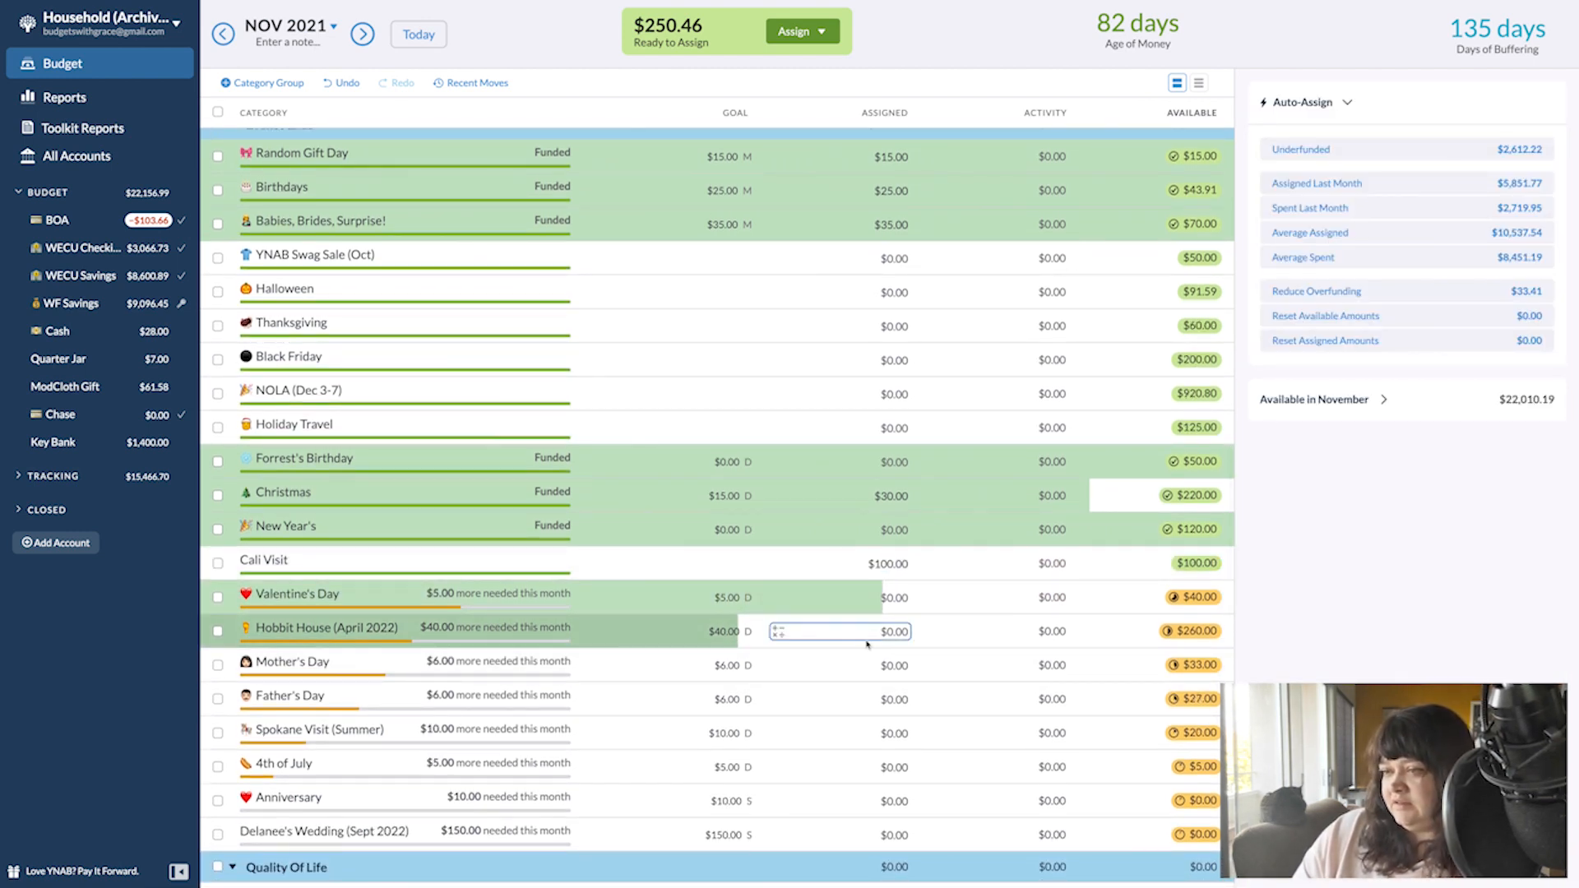
- Review the categories from Valentine's Day down through Quality Of Life, Wish Farm, Wish List and Do Not Break Glass for remaining funding needs
click(887, 610)
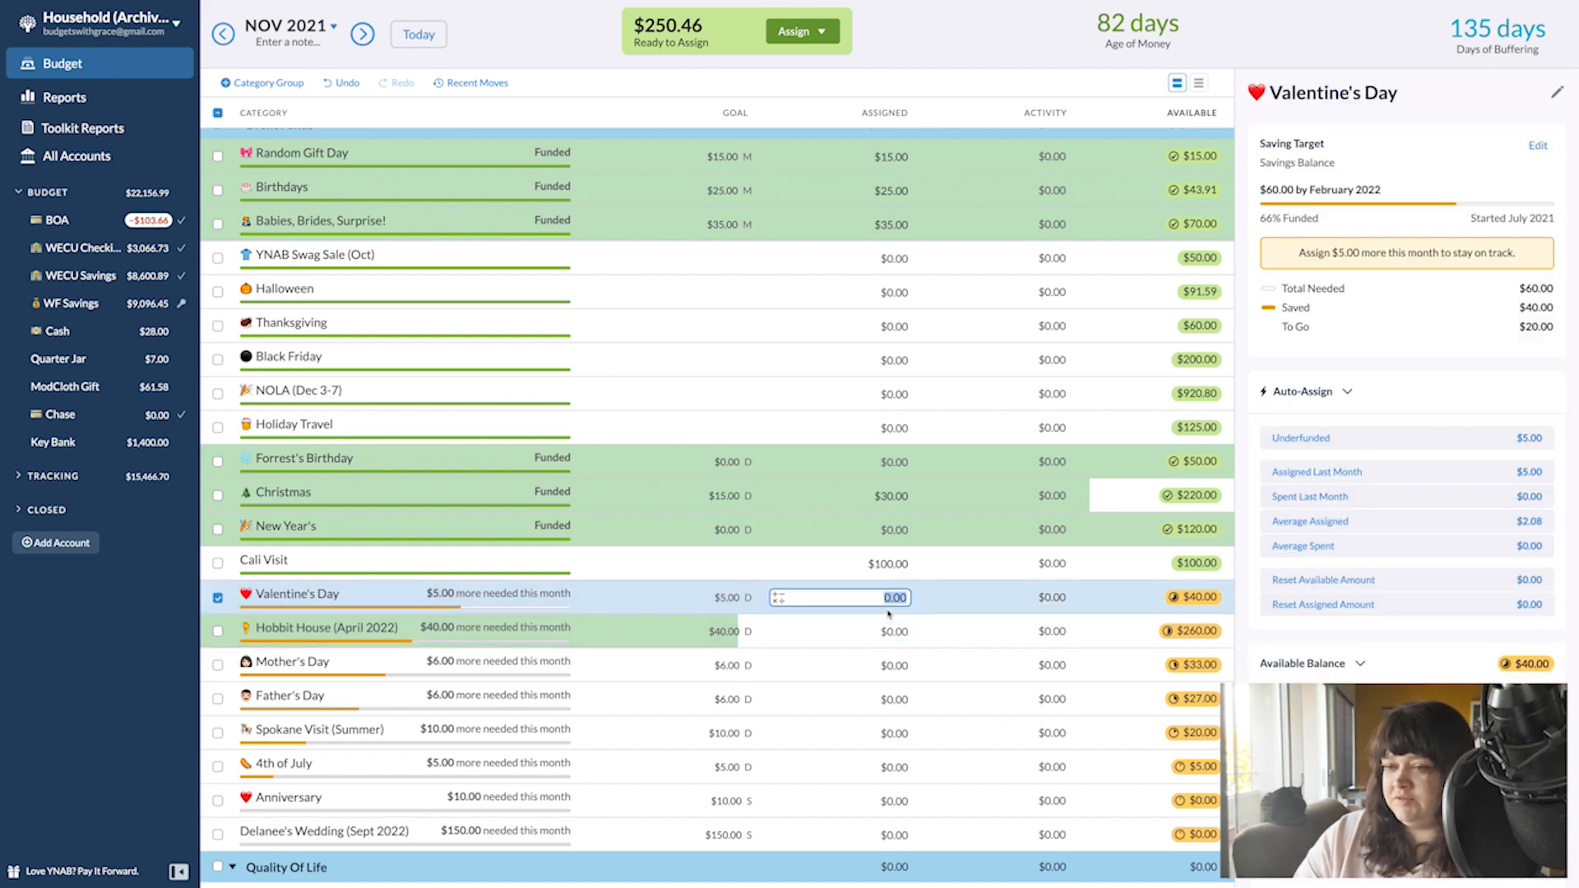
scroll(888, 613, down, 9)
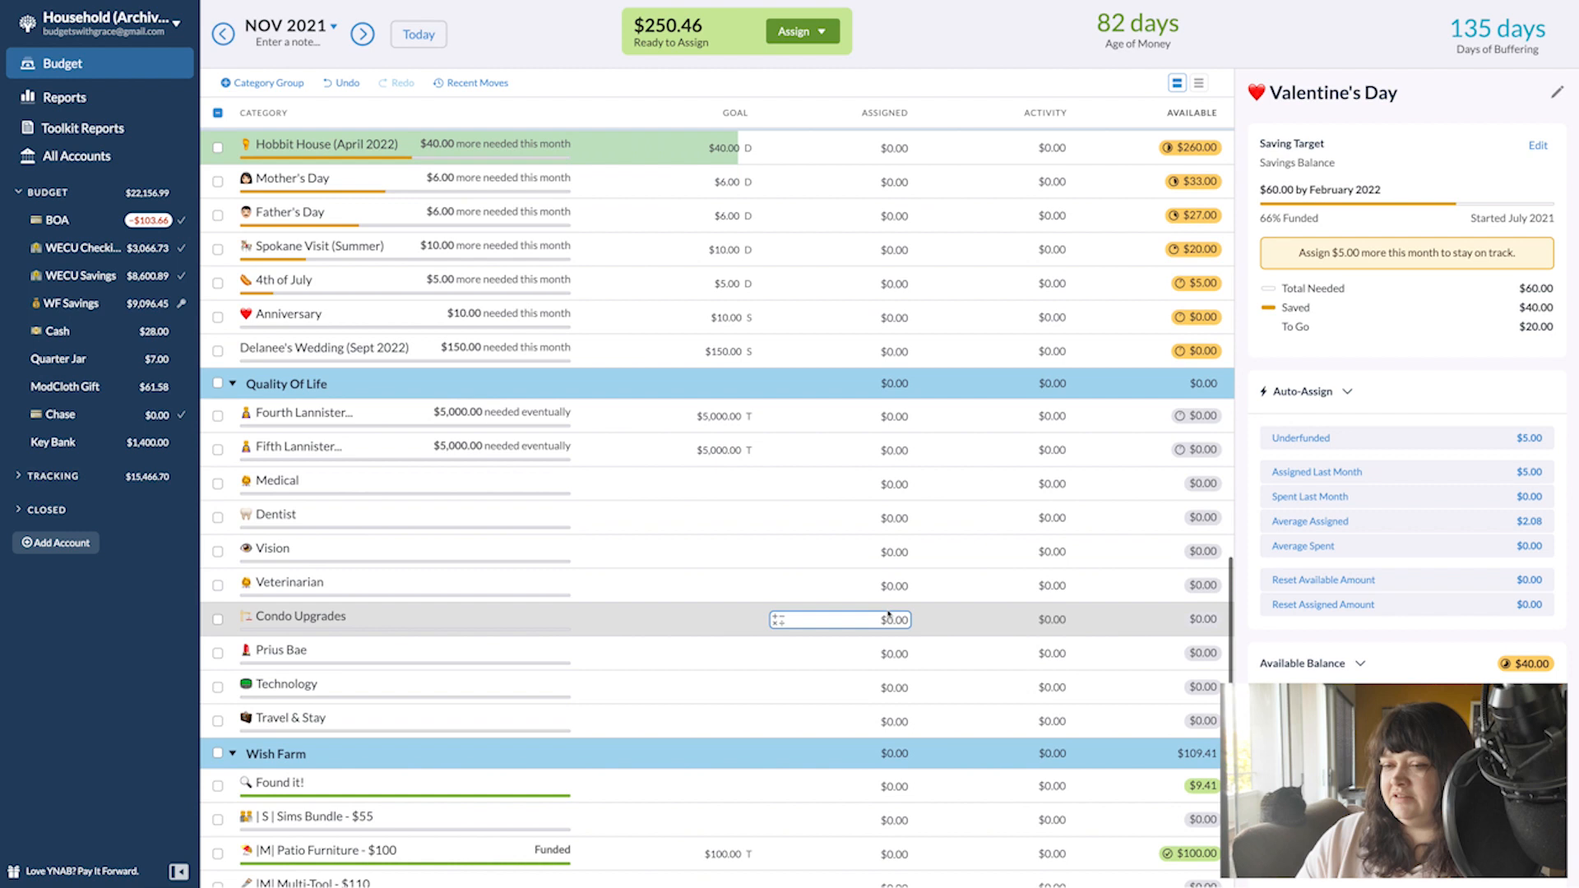
scroll(887, 610, down, 4)
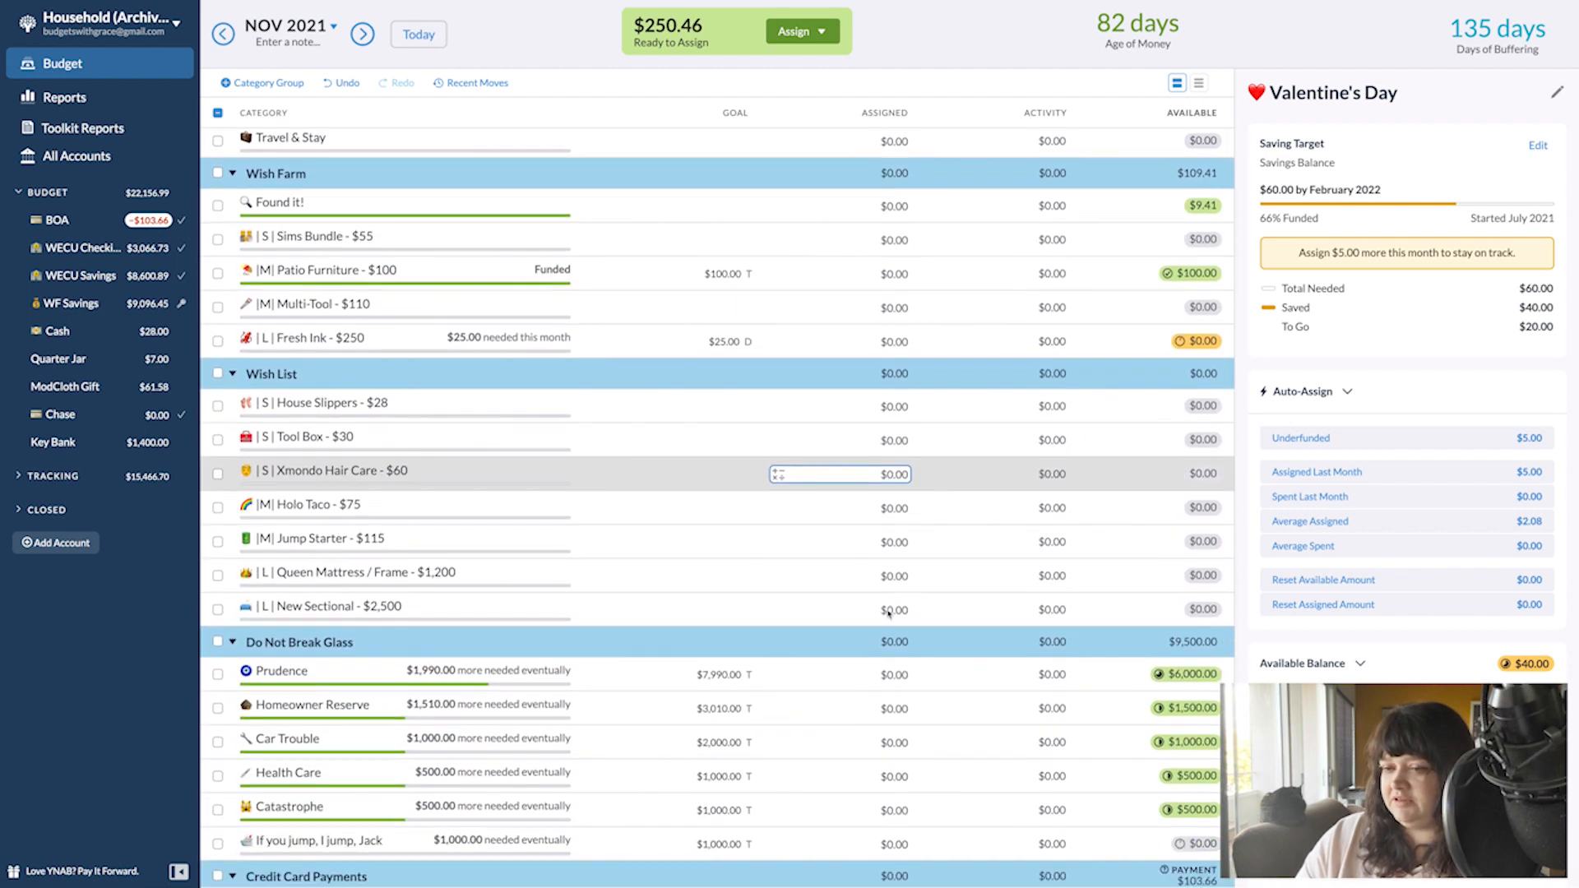
scroll(888, 613, down, 1)
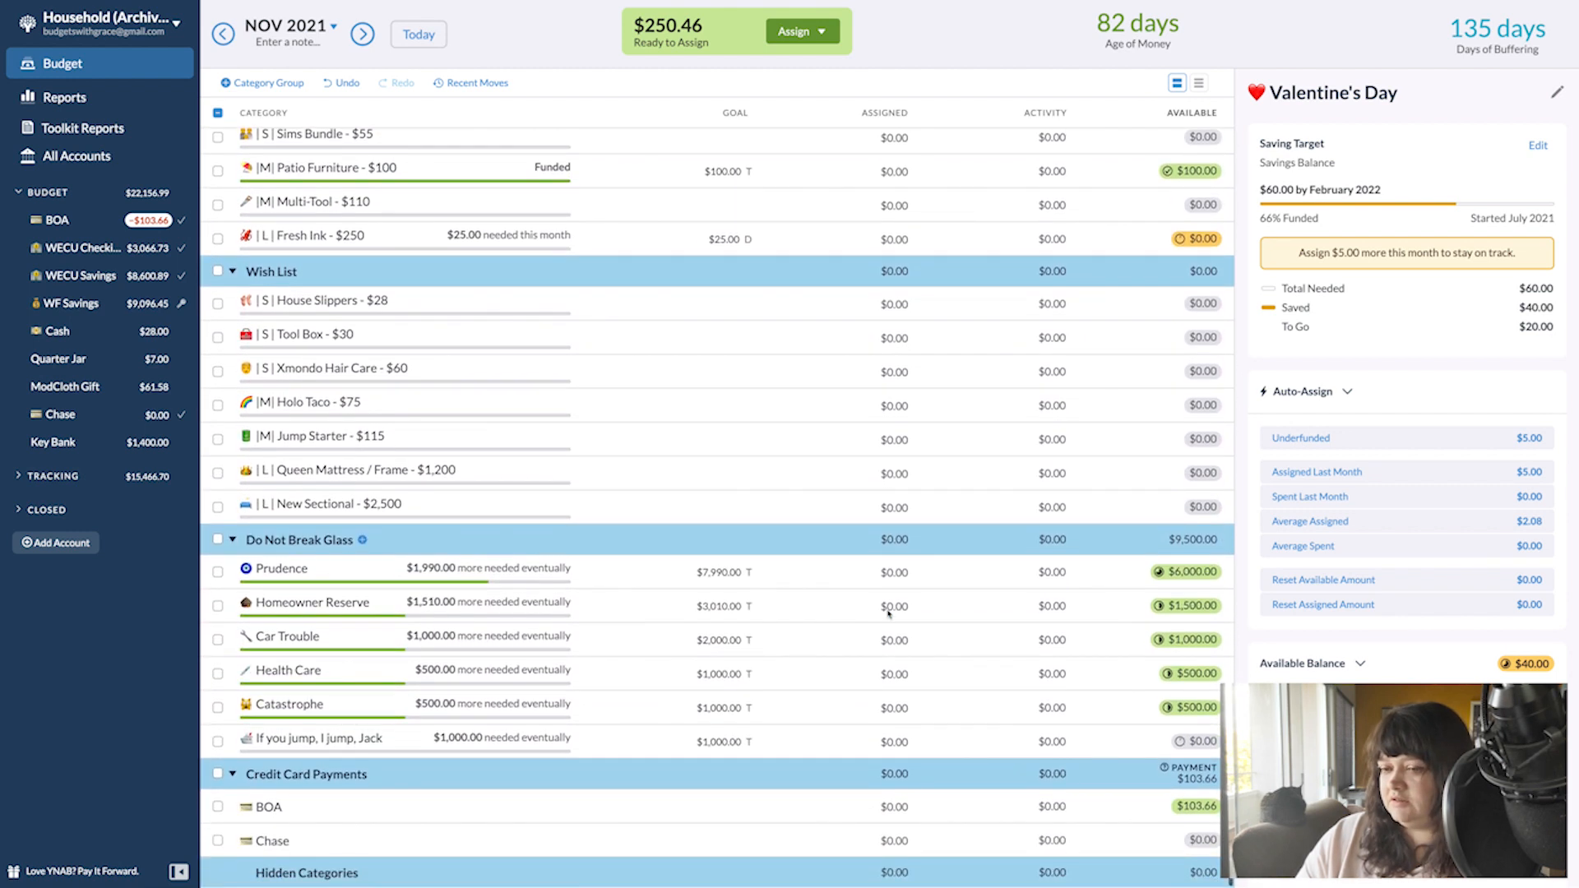
click(886, 608)
scroll(884, 592, up, 5)
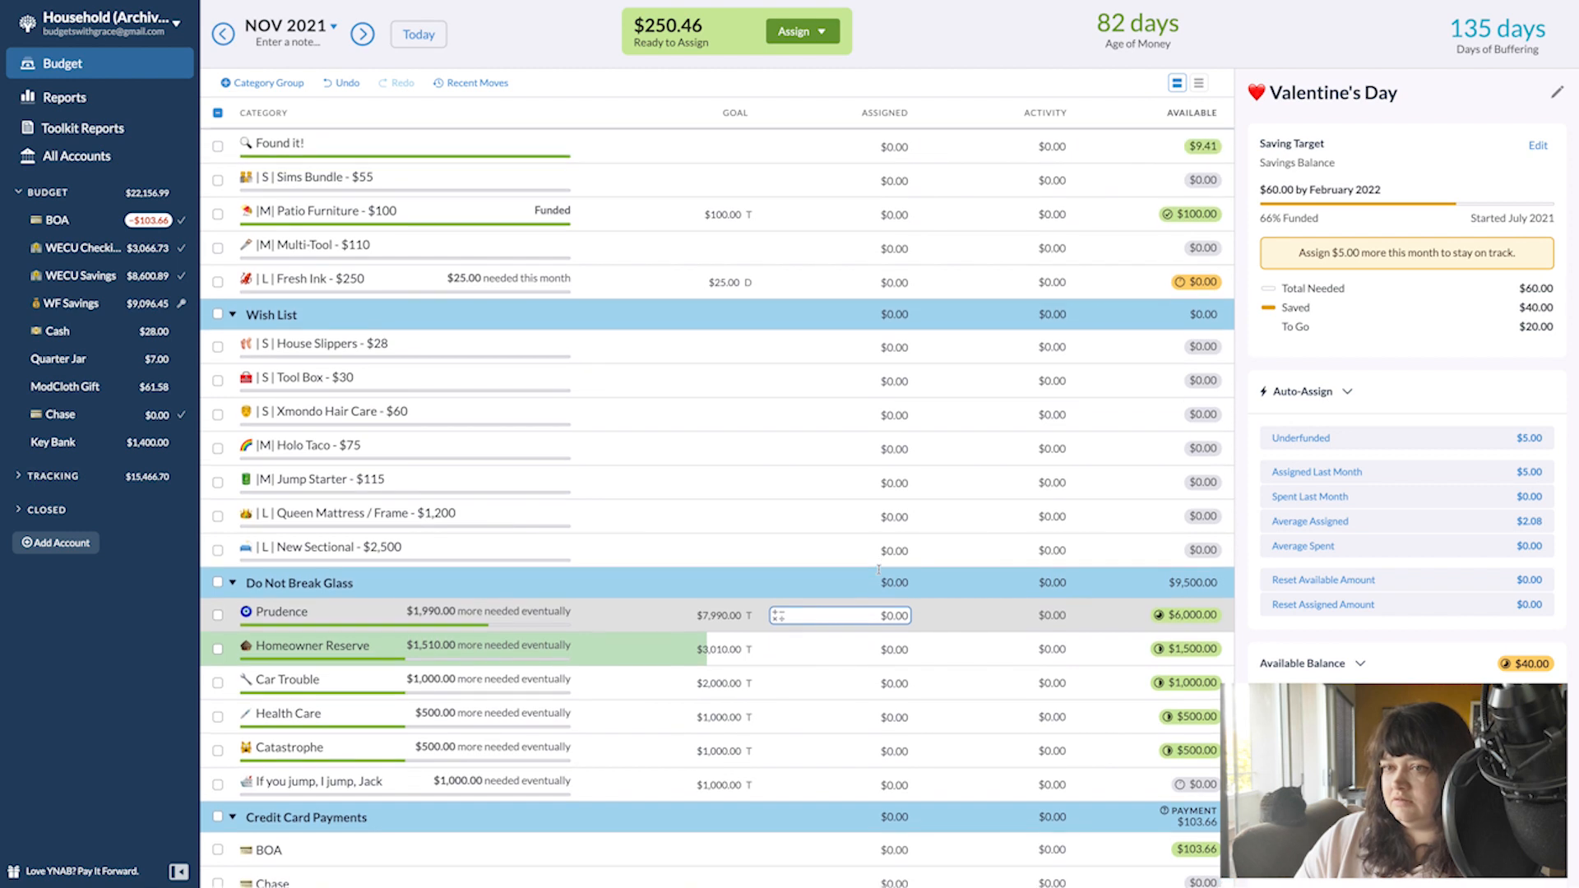
scroll(880, 573, up, 1)
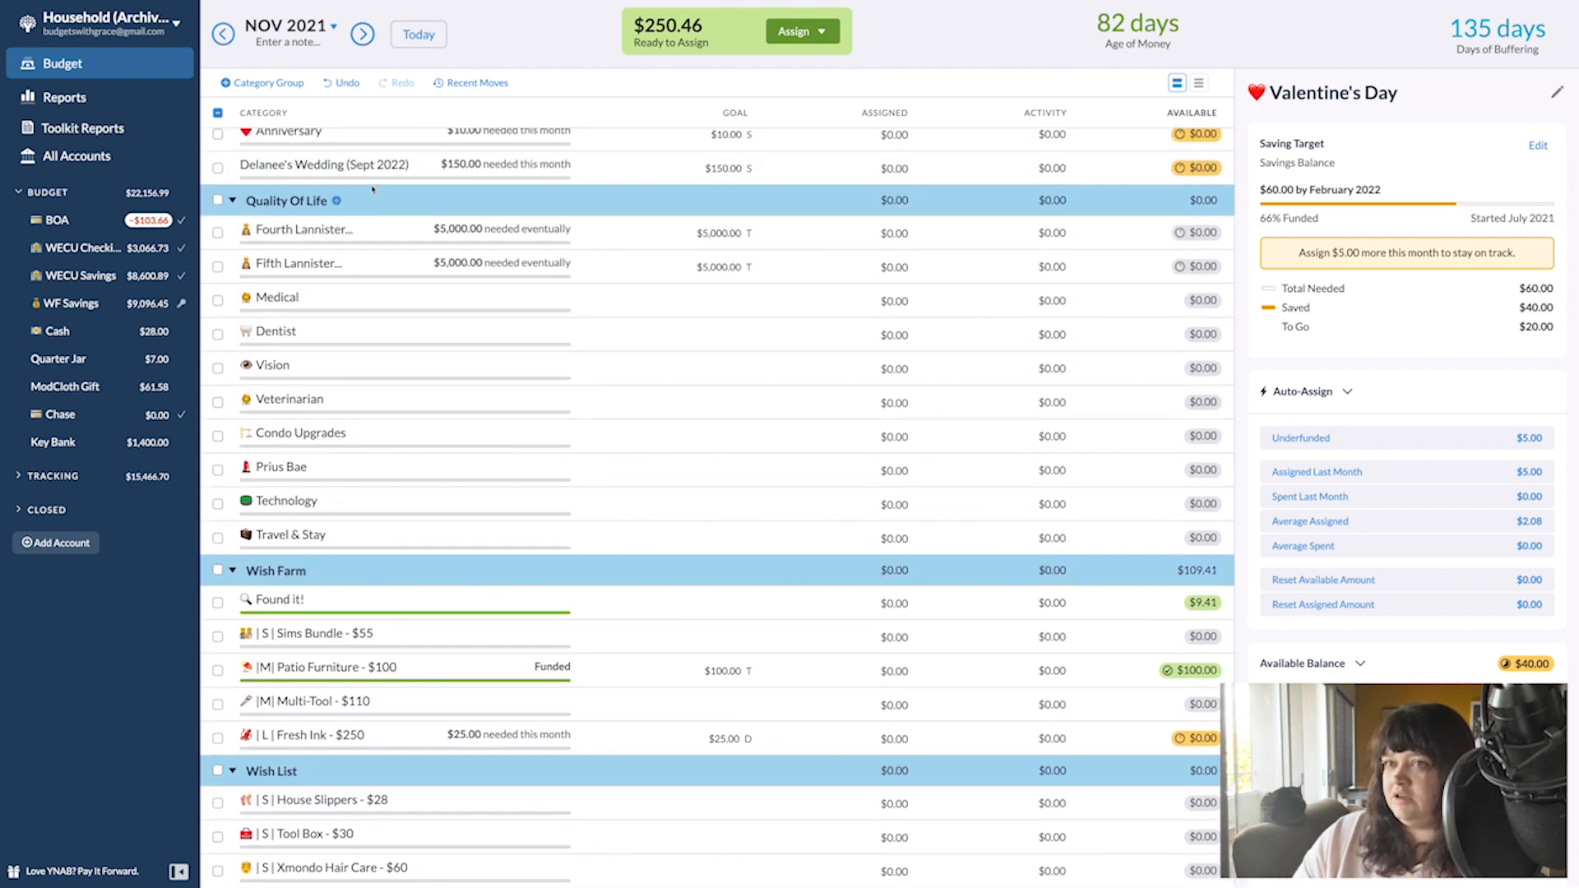
click(219, 113)
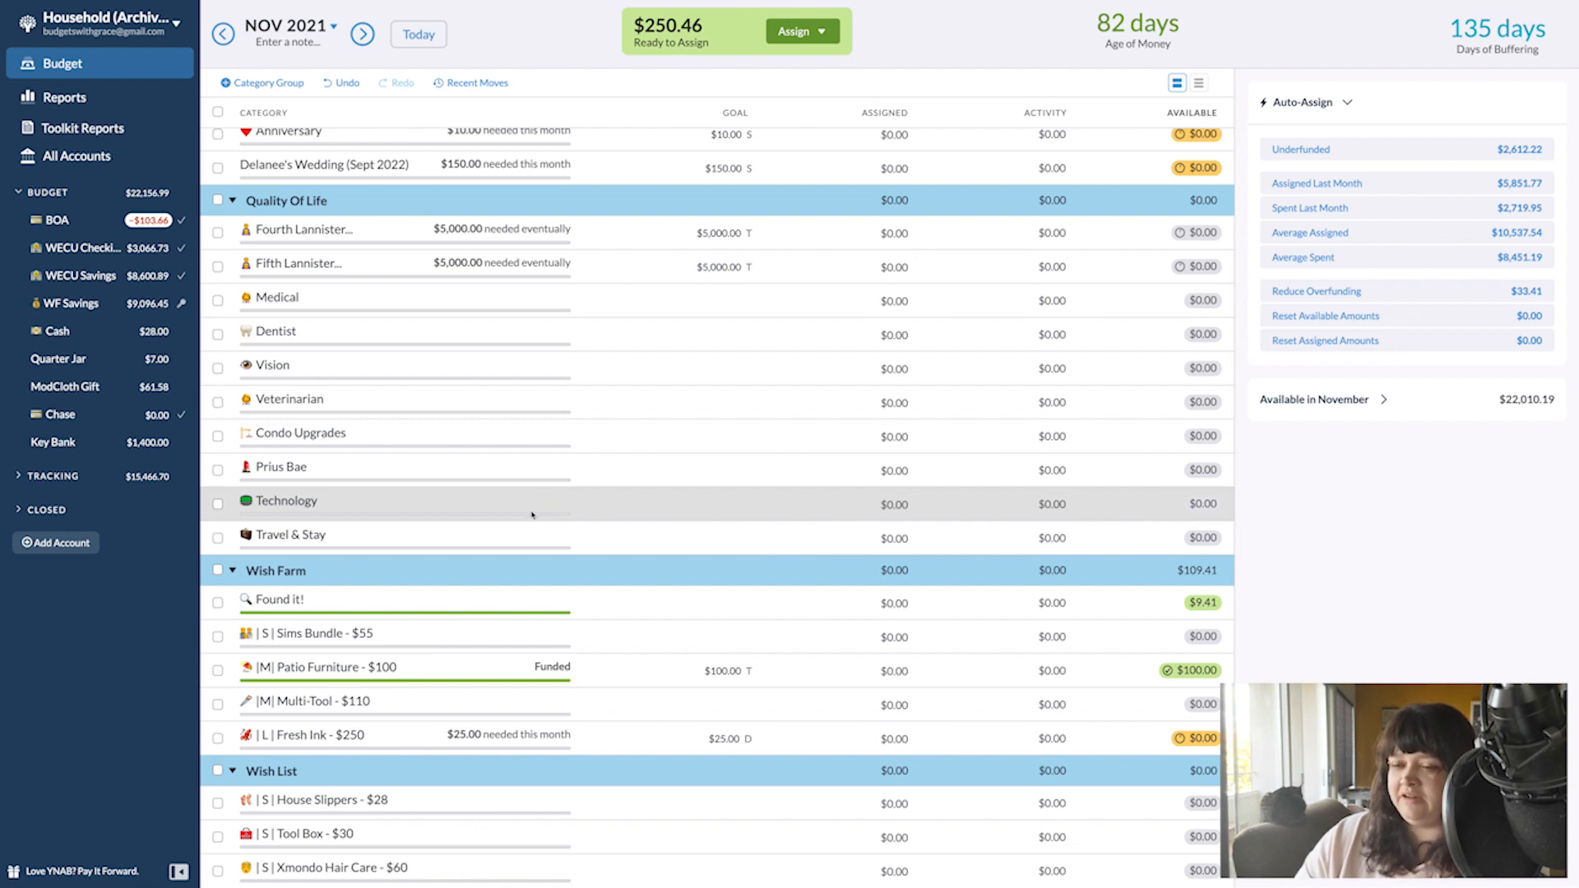
- Switch the budget to October 2021 and add $250 to the amount assigned to Big Day in the Nest Egg group
scroll(532, 514, up, 4)
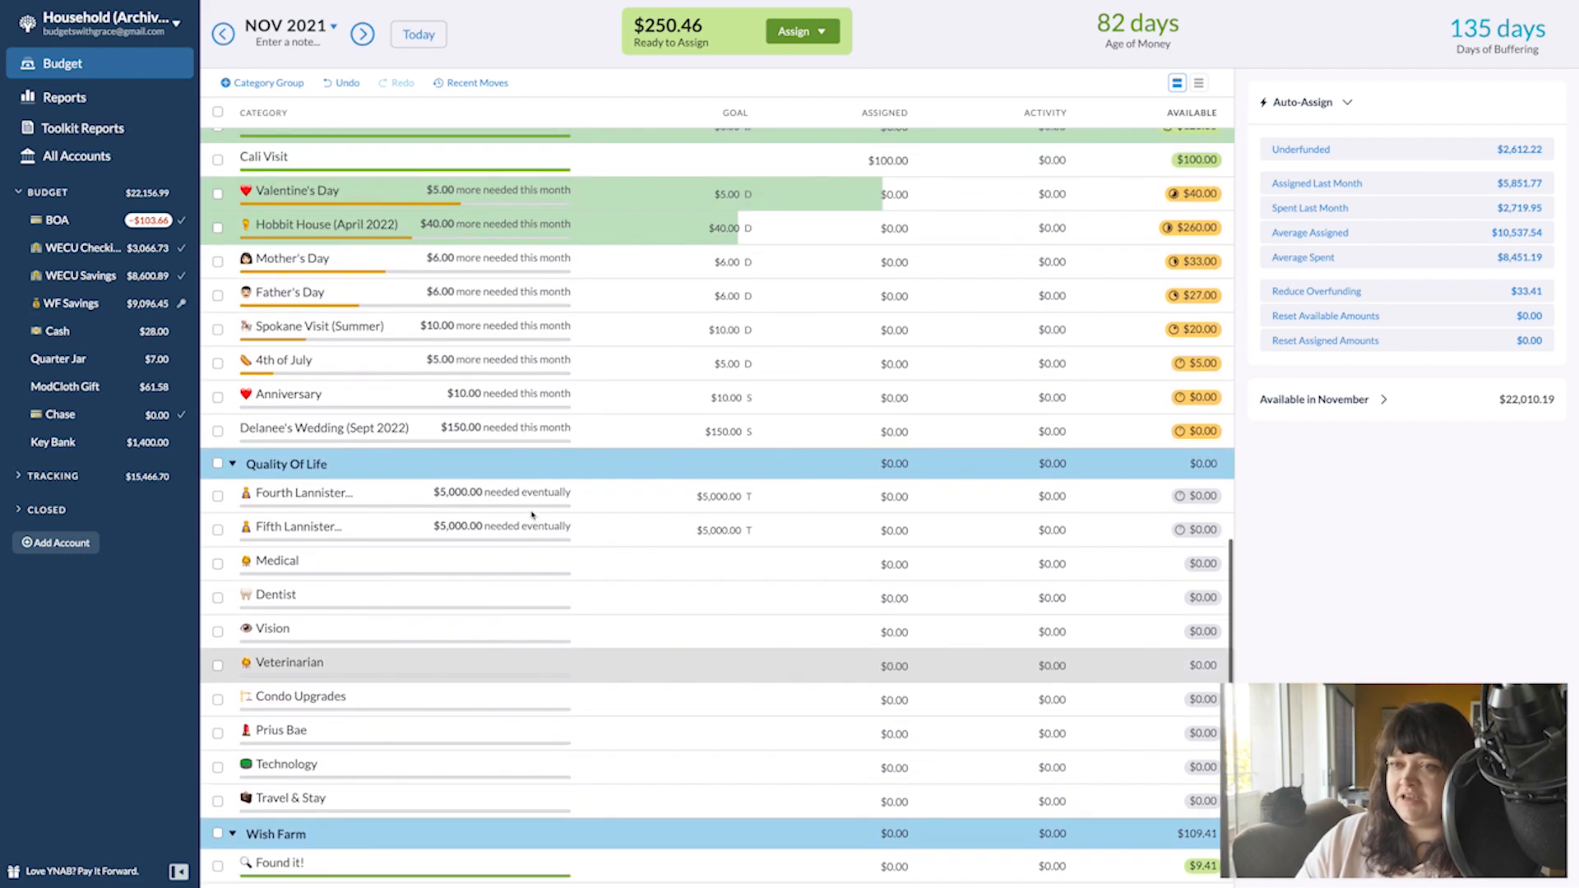
scroll(532, 515, up, 8)
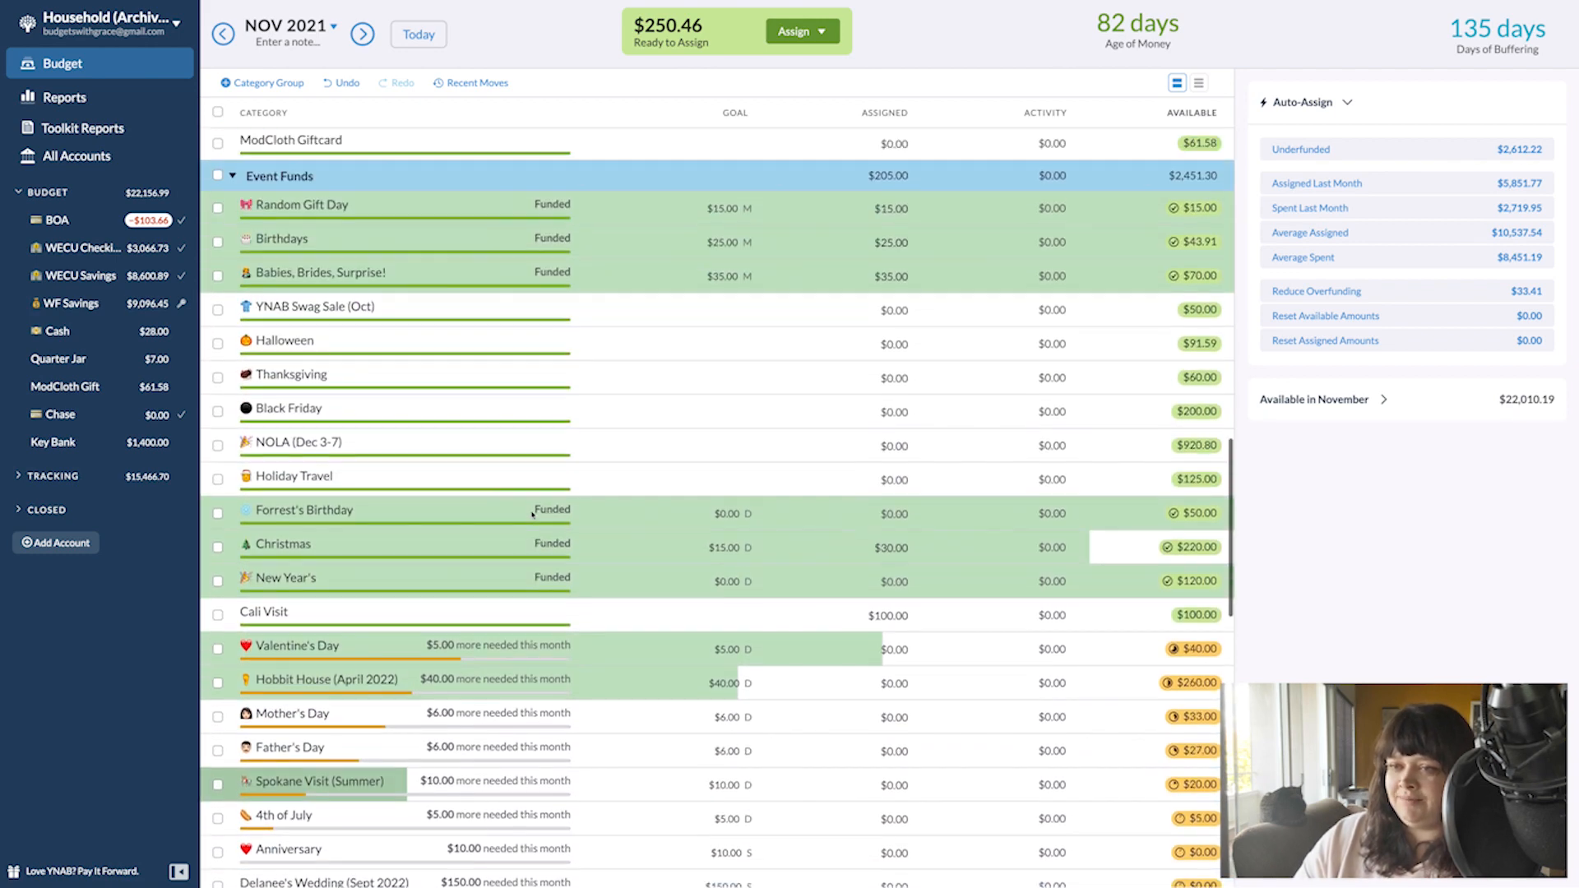
scroll(532, 515, up, 7)
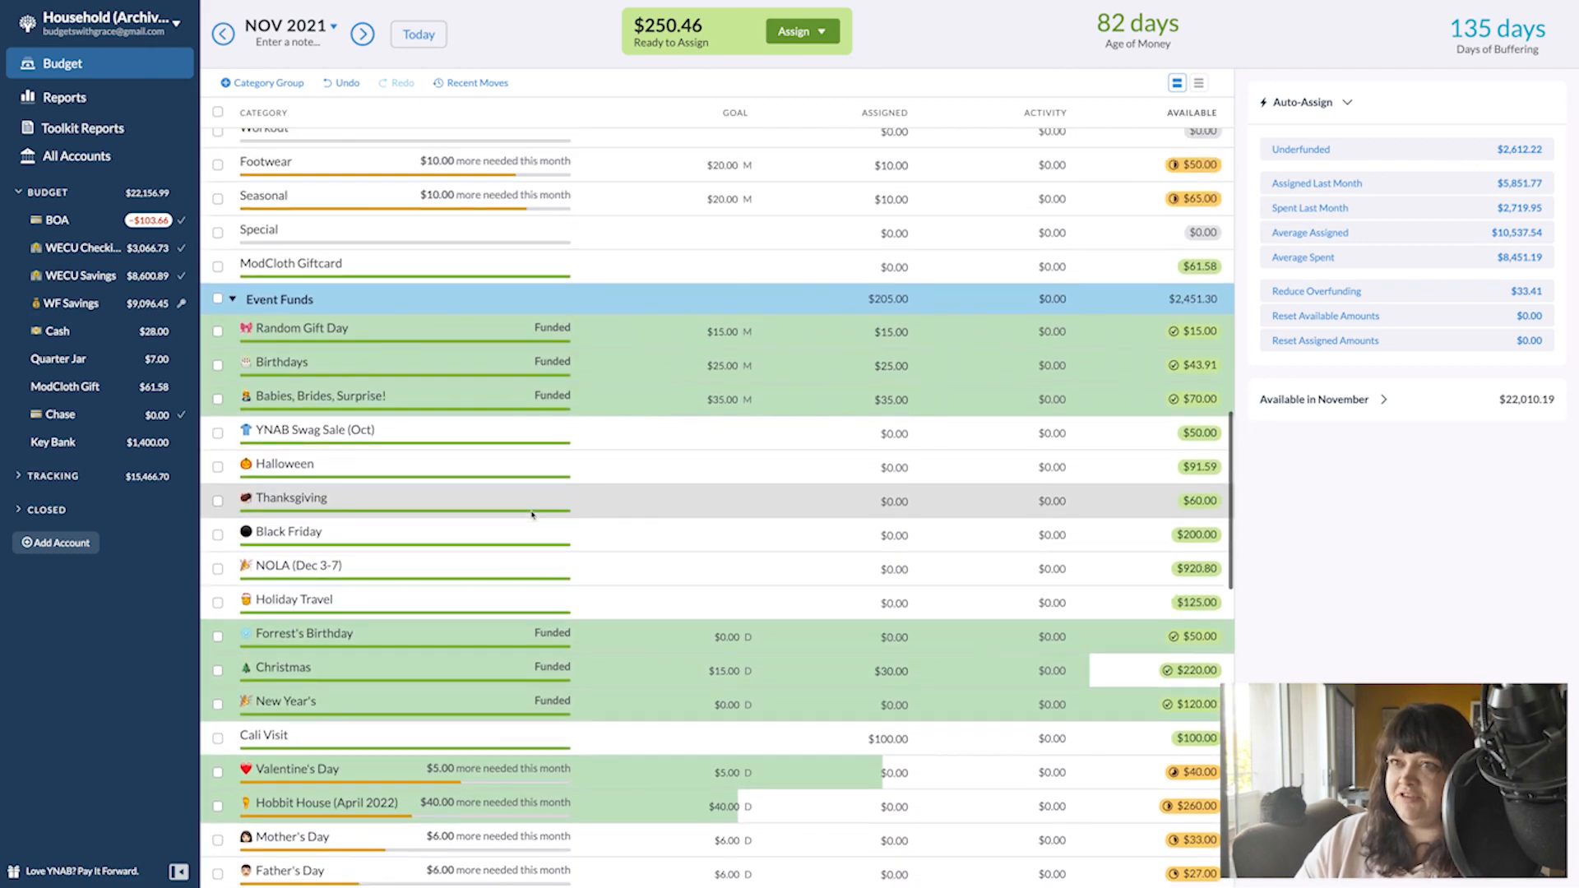
scroll(532, 515, up, 17)
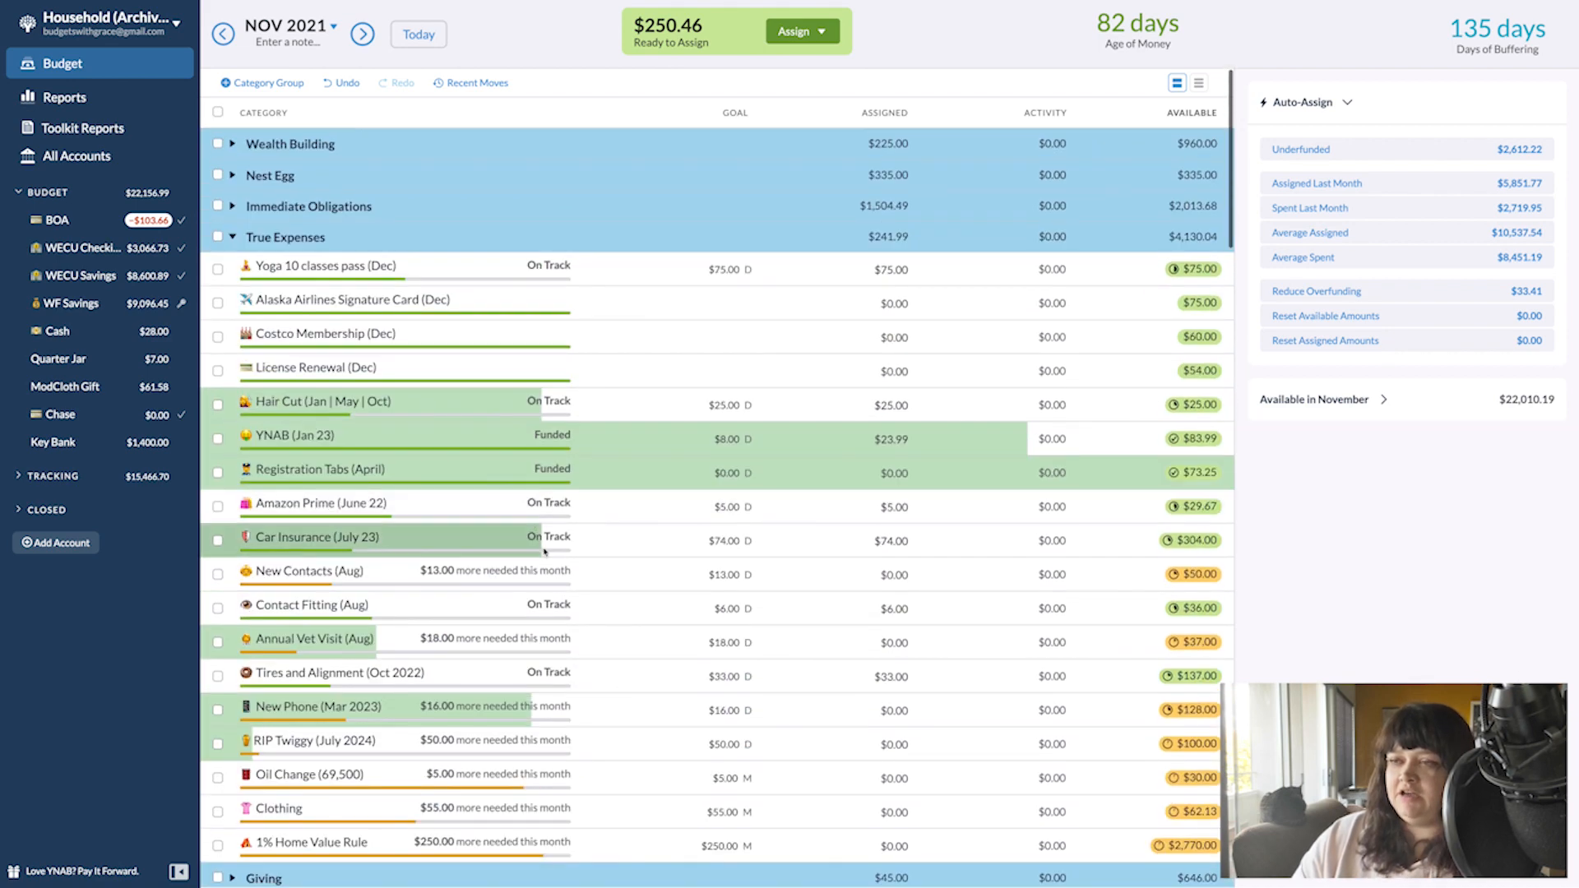
click(223, 34)
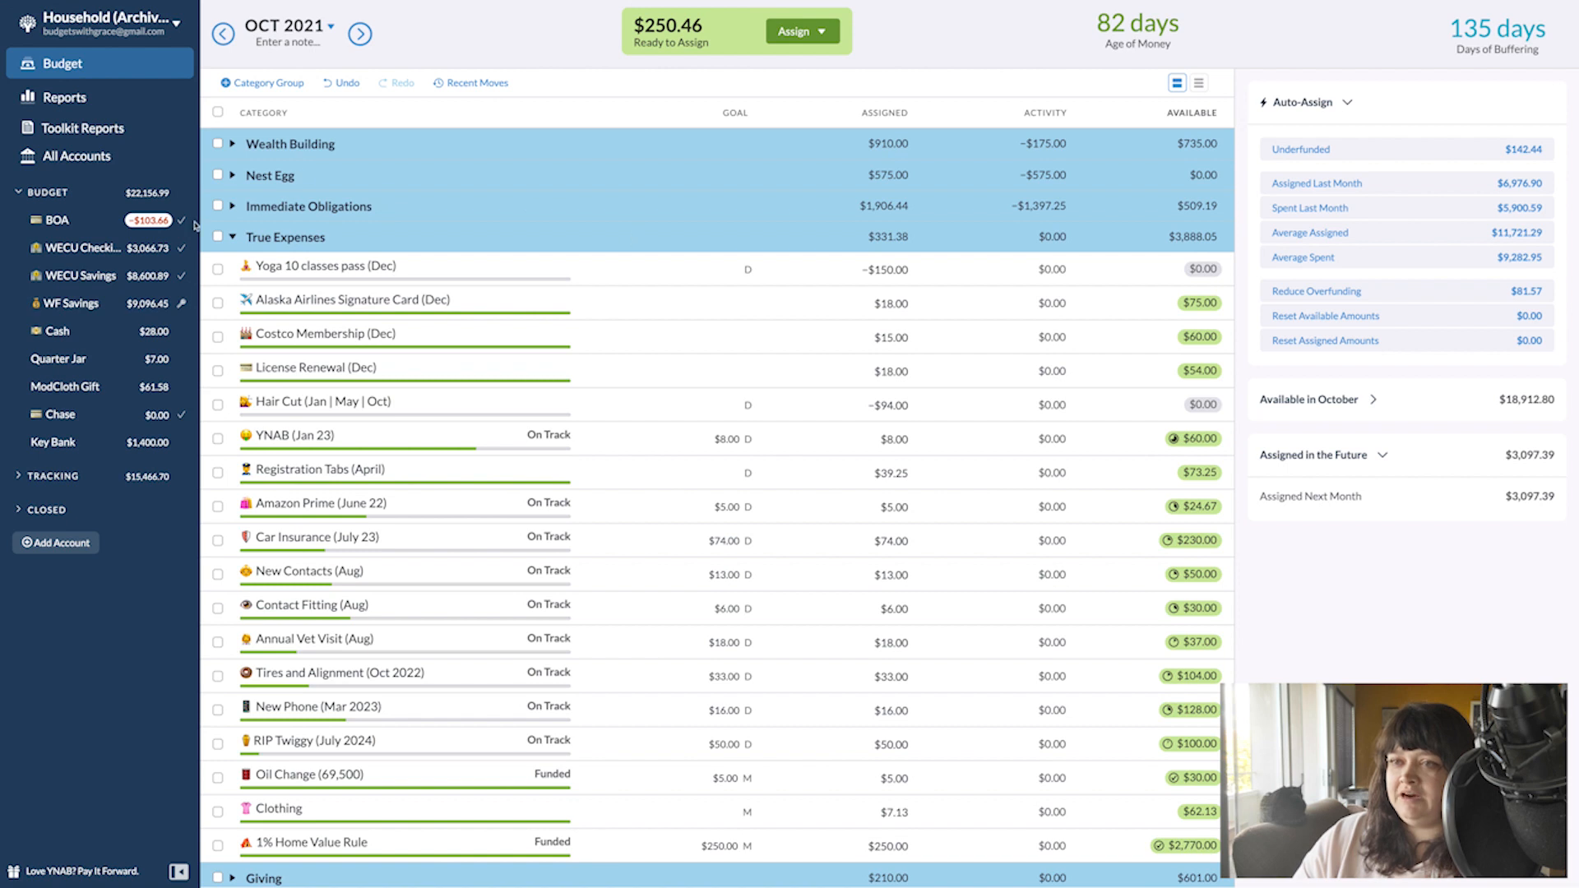
click(233, 175)
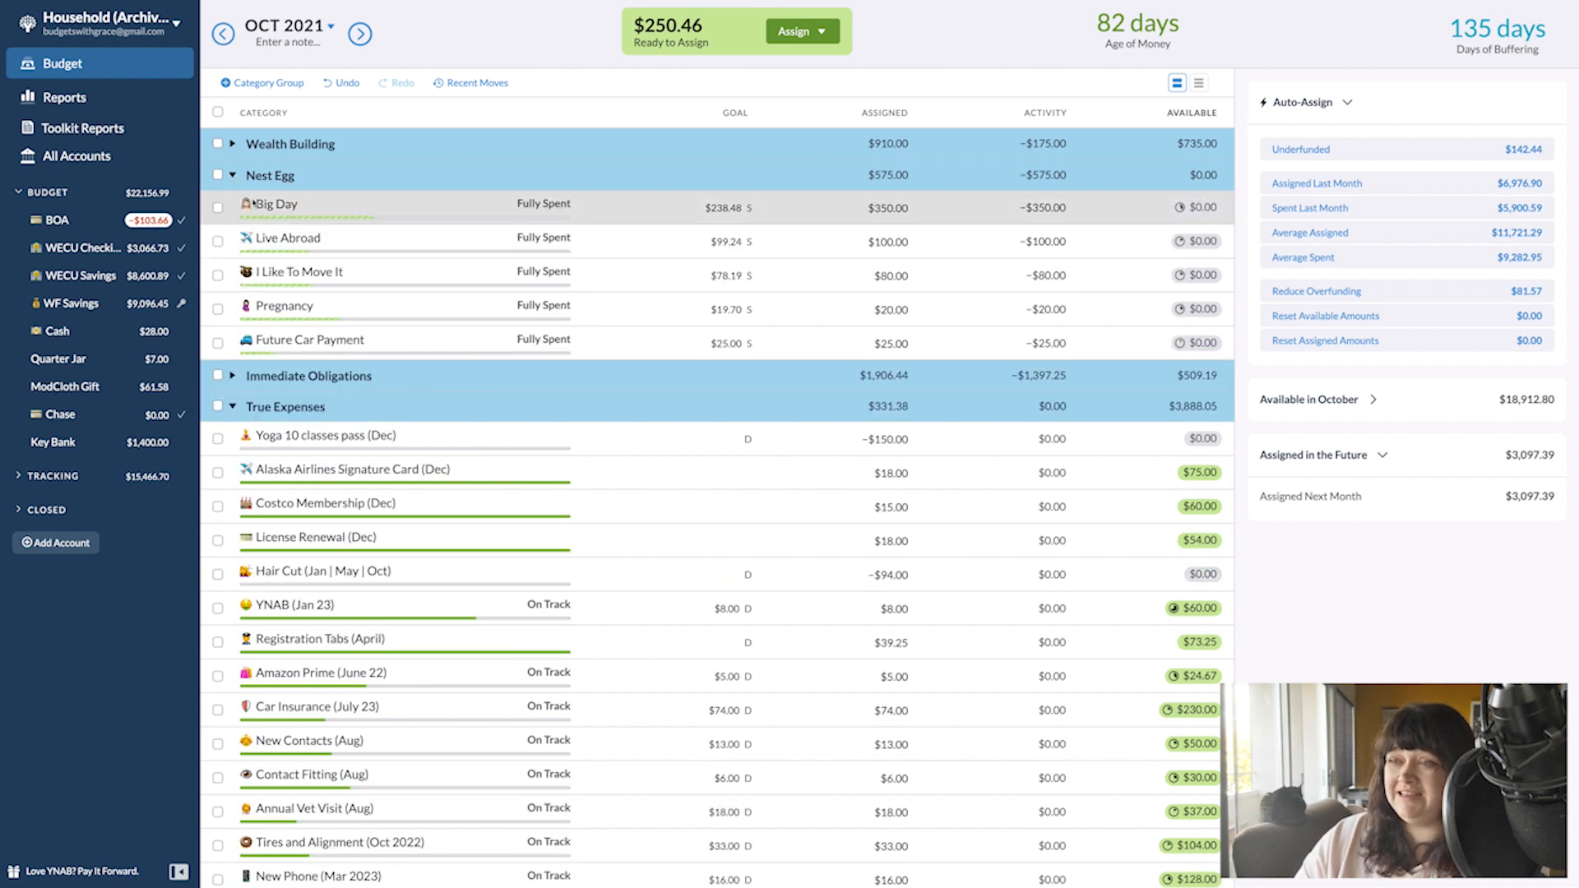
click(870, 206)
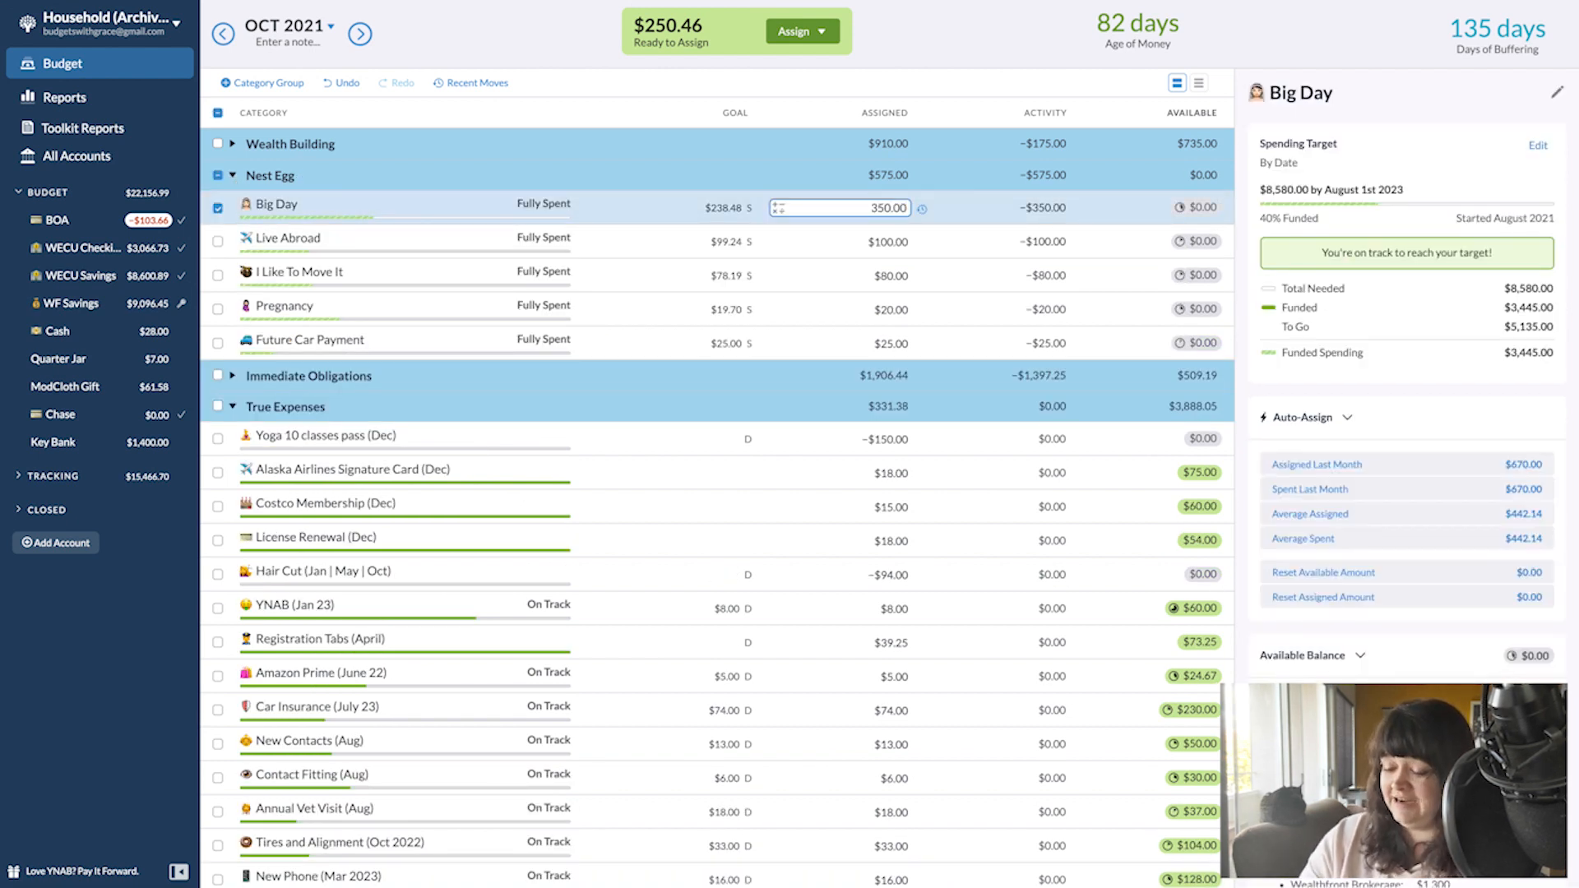
text(+250)
key(Return)
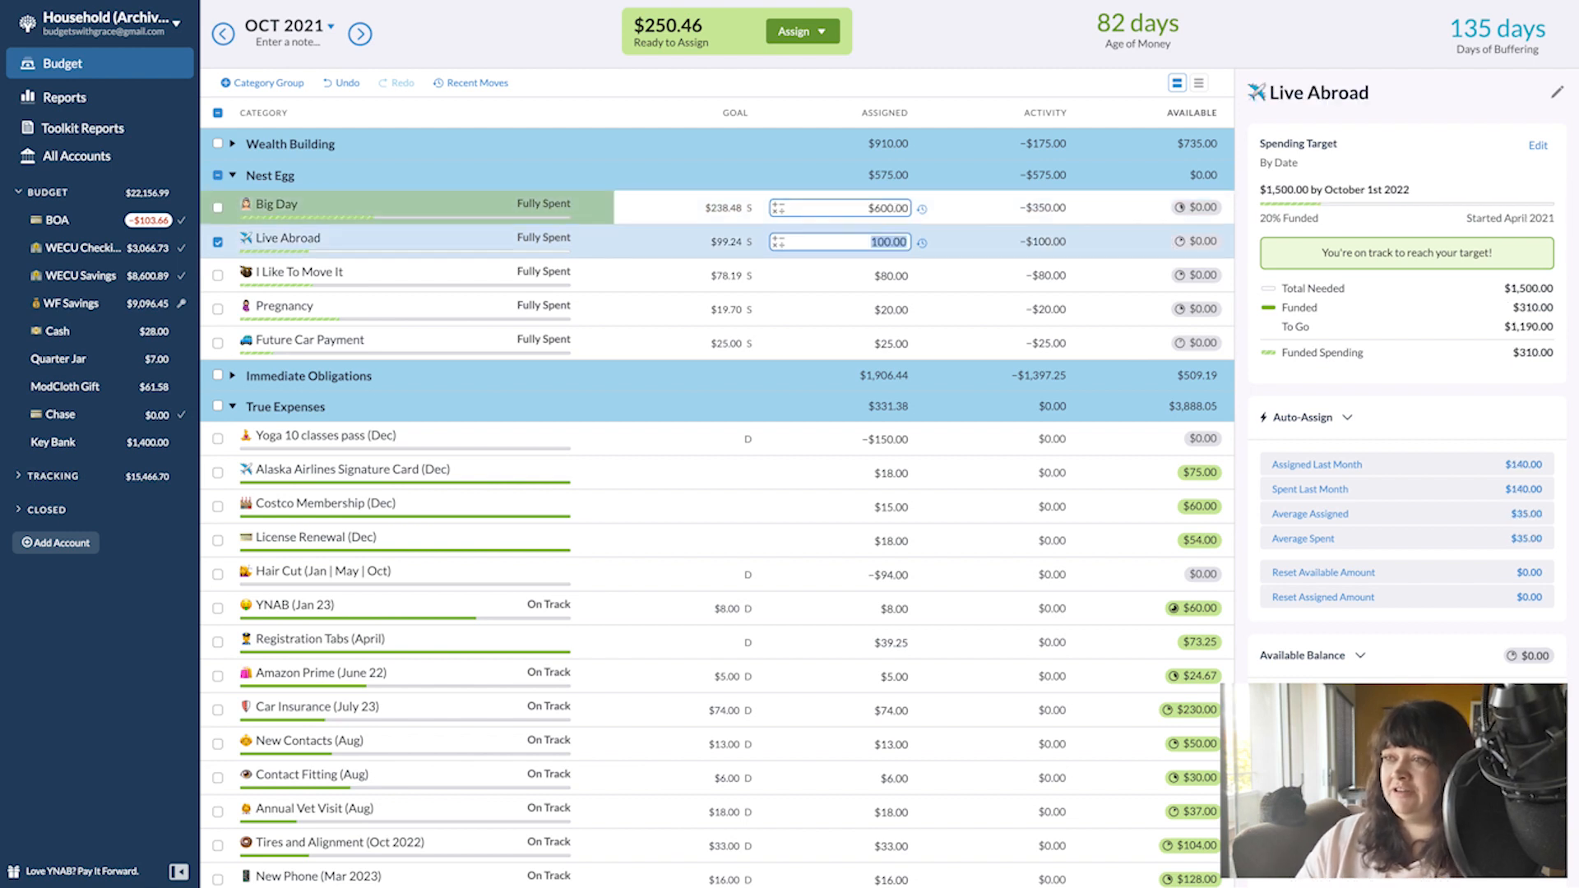
click(219, 243)
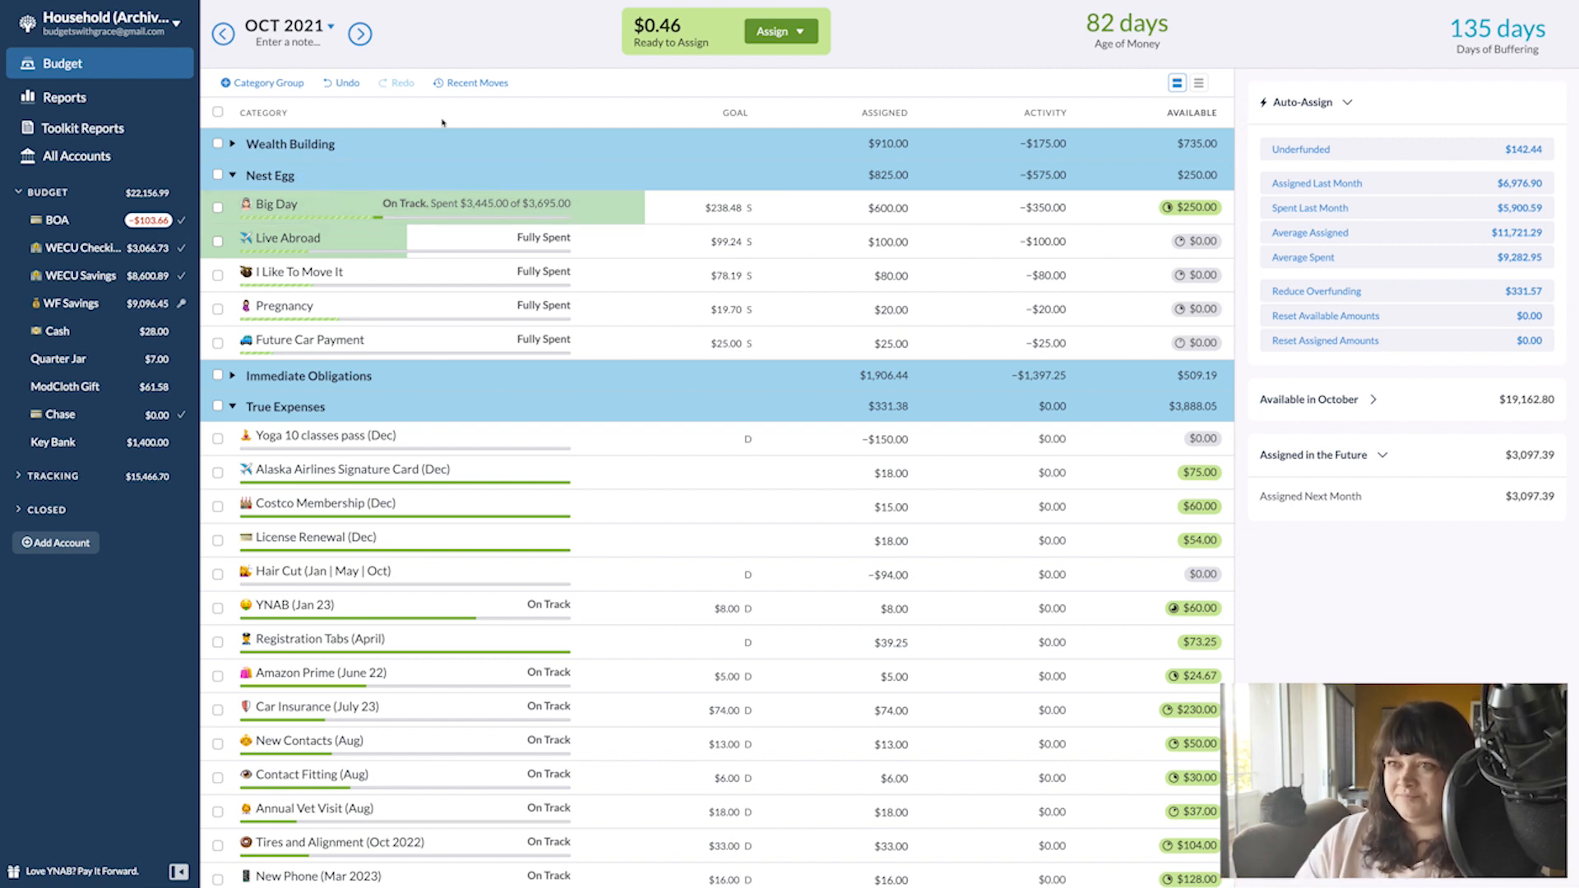
- Manually assign the remaining $0.46 to the category matching "fou"
click(786, 37)
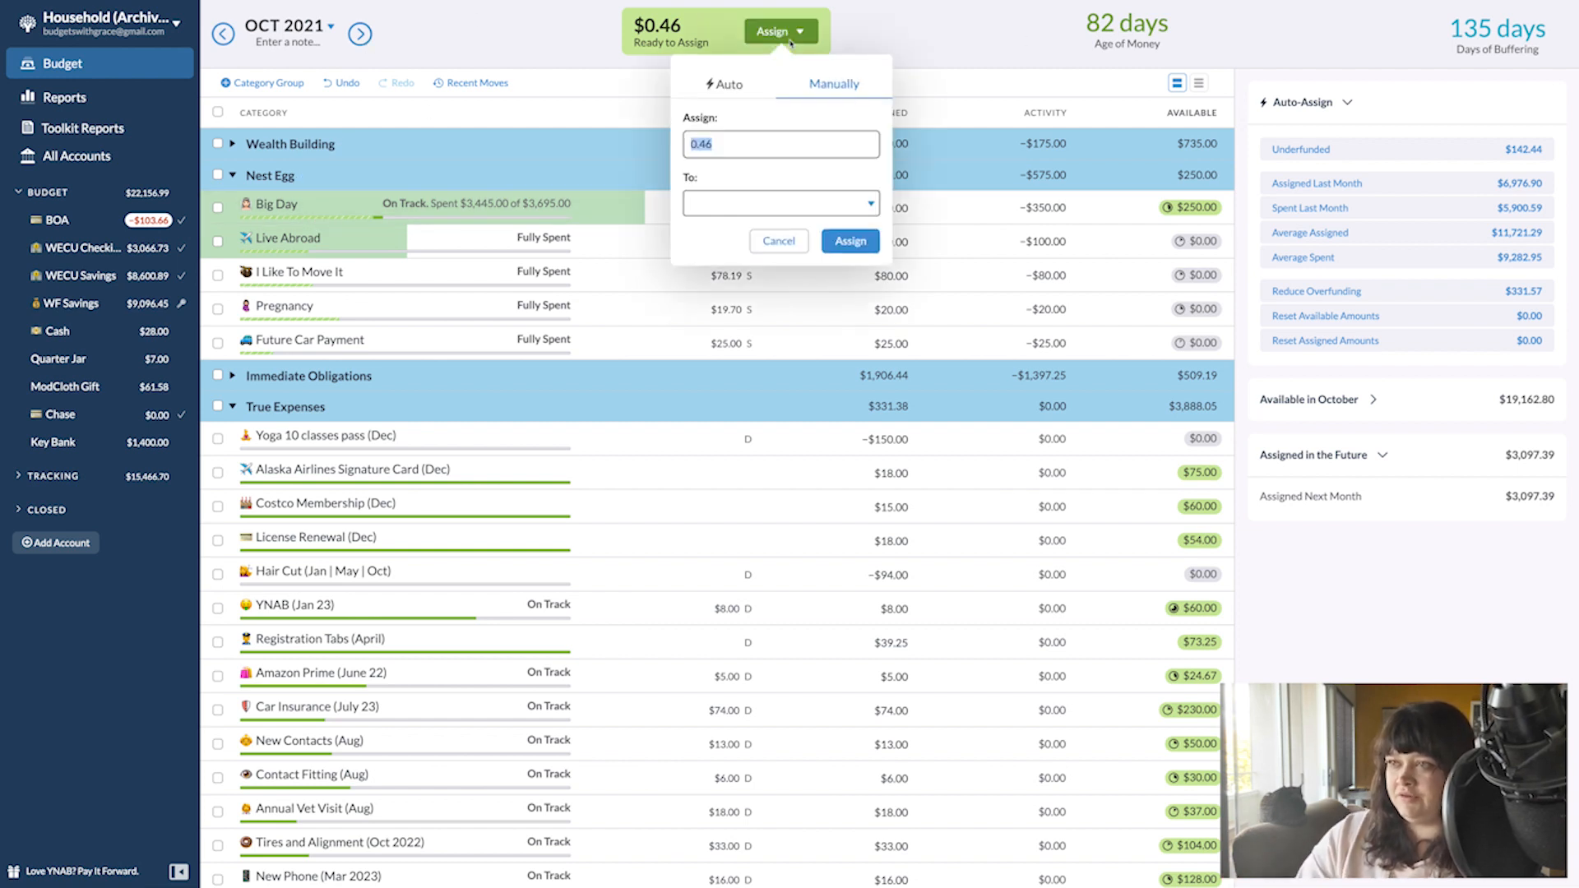
click(780, 203)
text(fou)
key(Return)
key(Return)
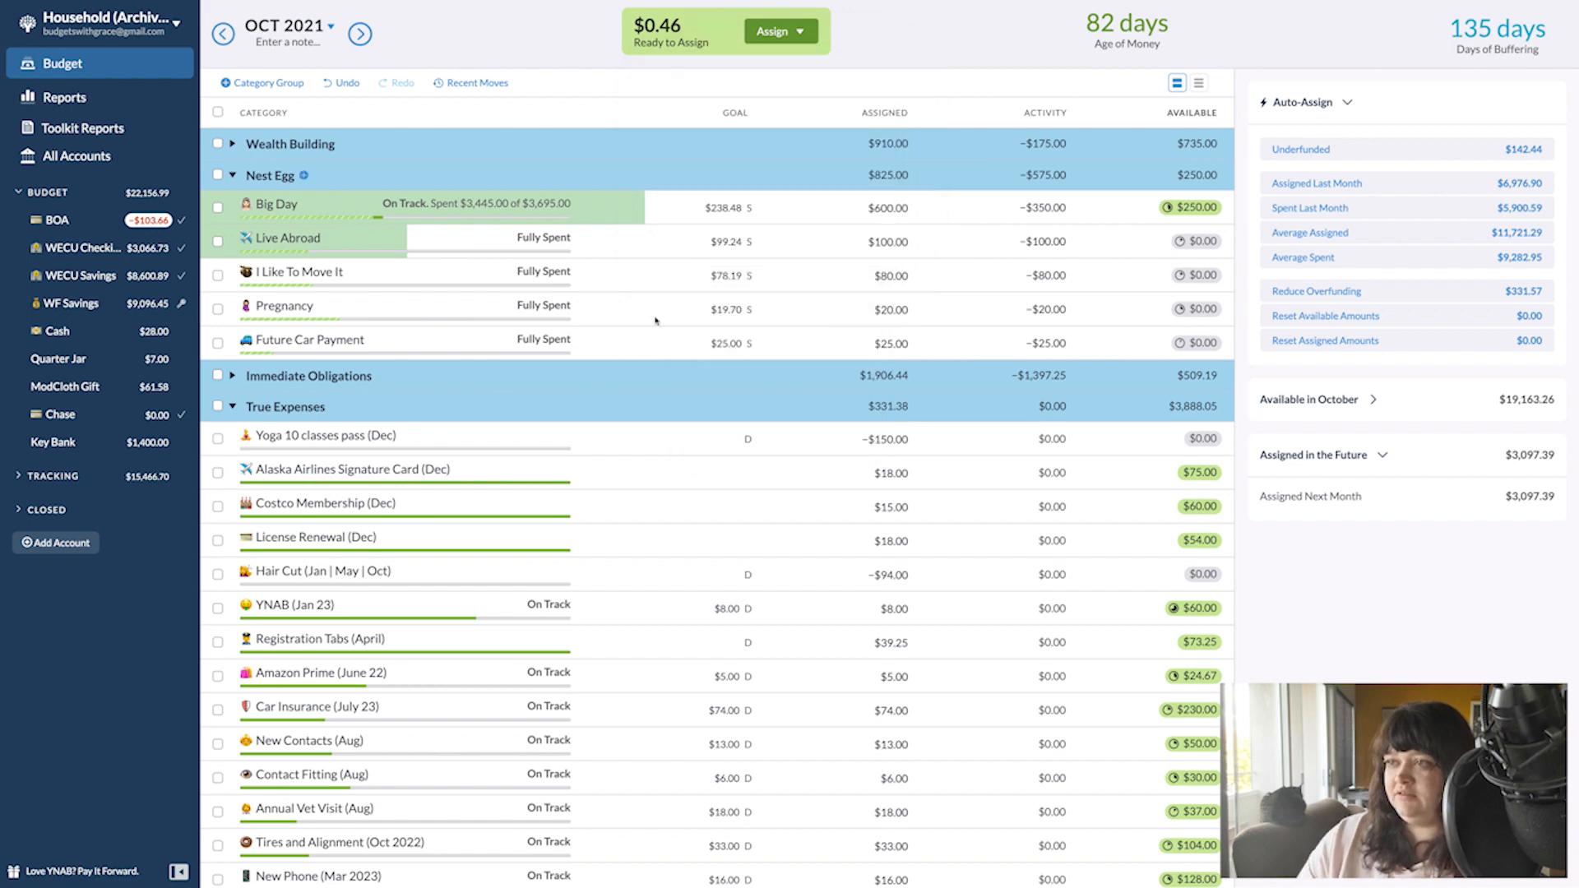
- Move the full $9.87 available in Found it! to the Sims Bundle - $55 category in Wish Farm
scroll(627, 357, down, 2)
scroll(1102, 384, up, 4)
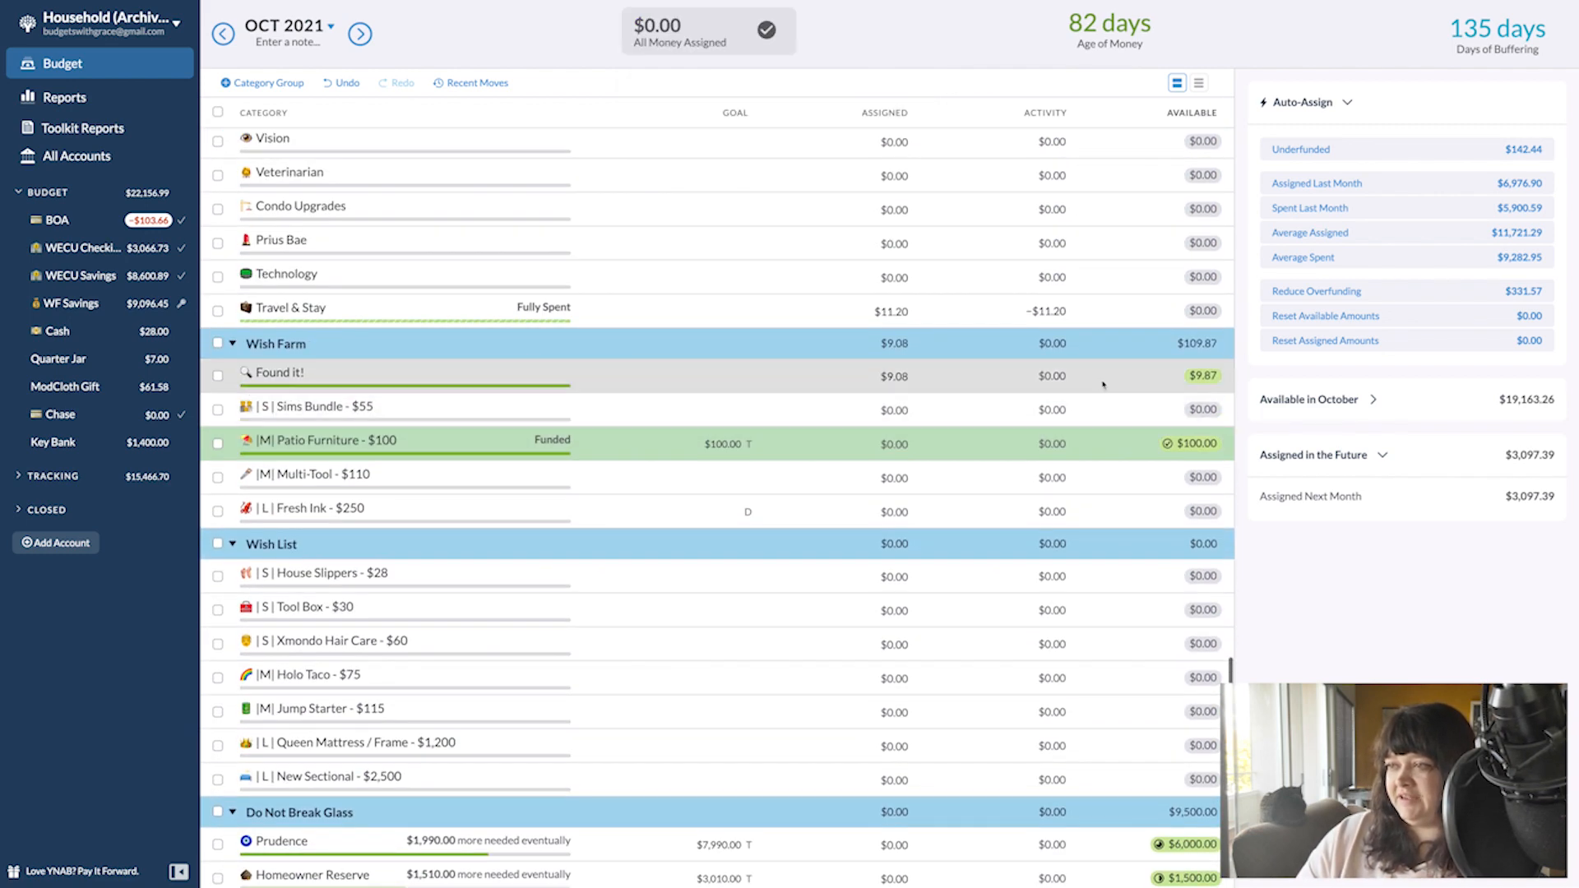
click(1202, 376)
text(sim)
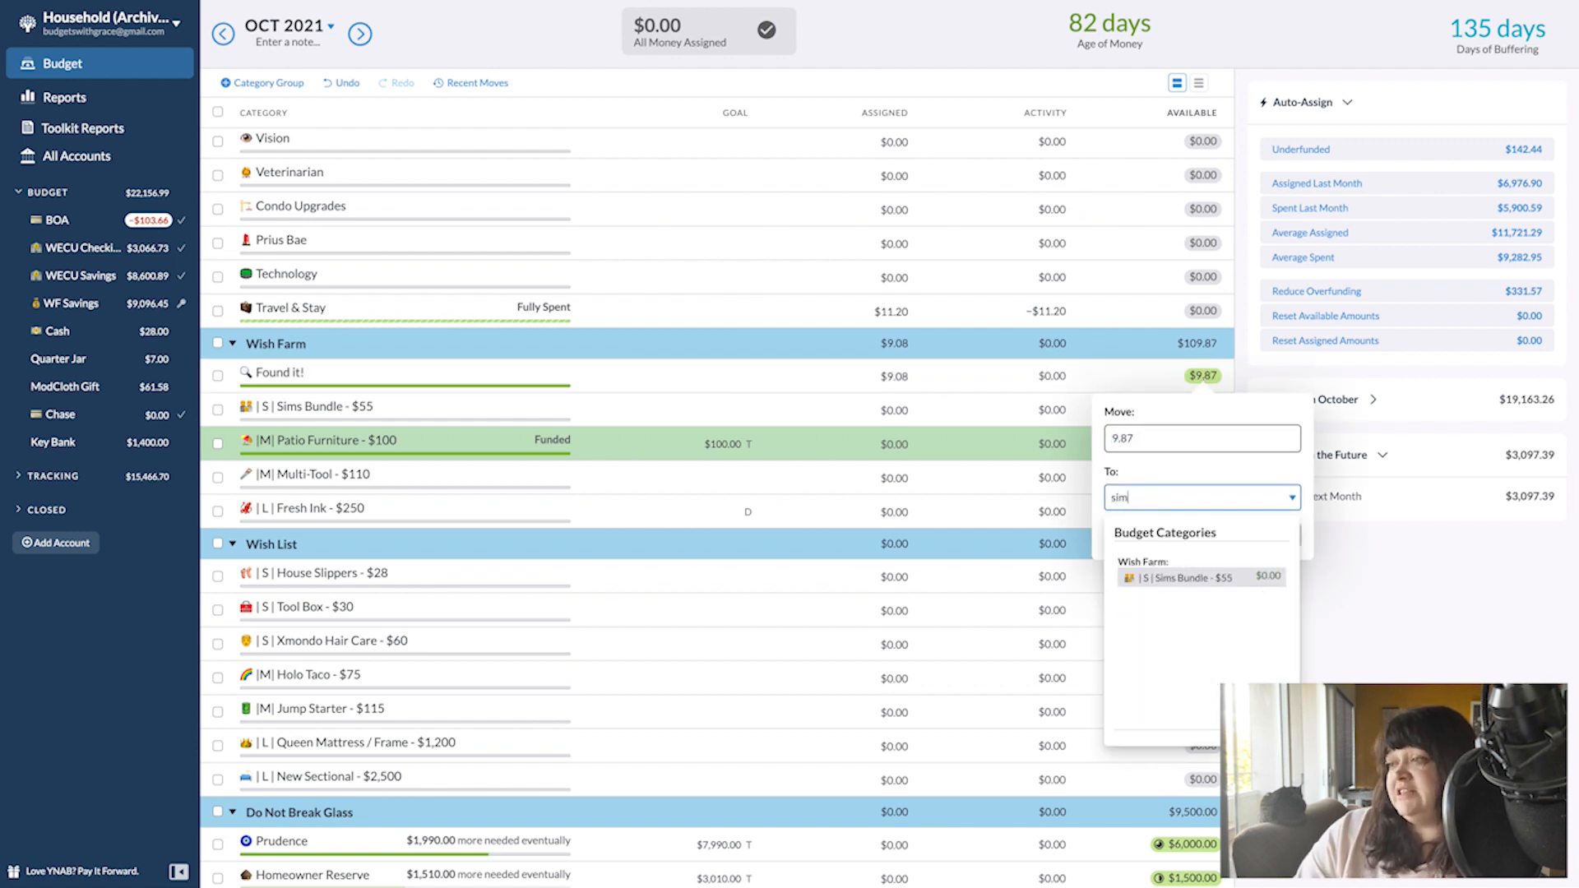
key(Return)
key(Return)
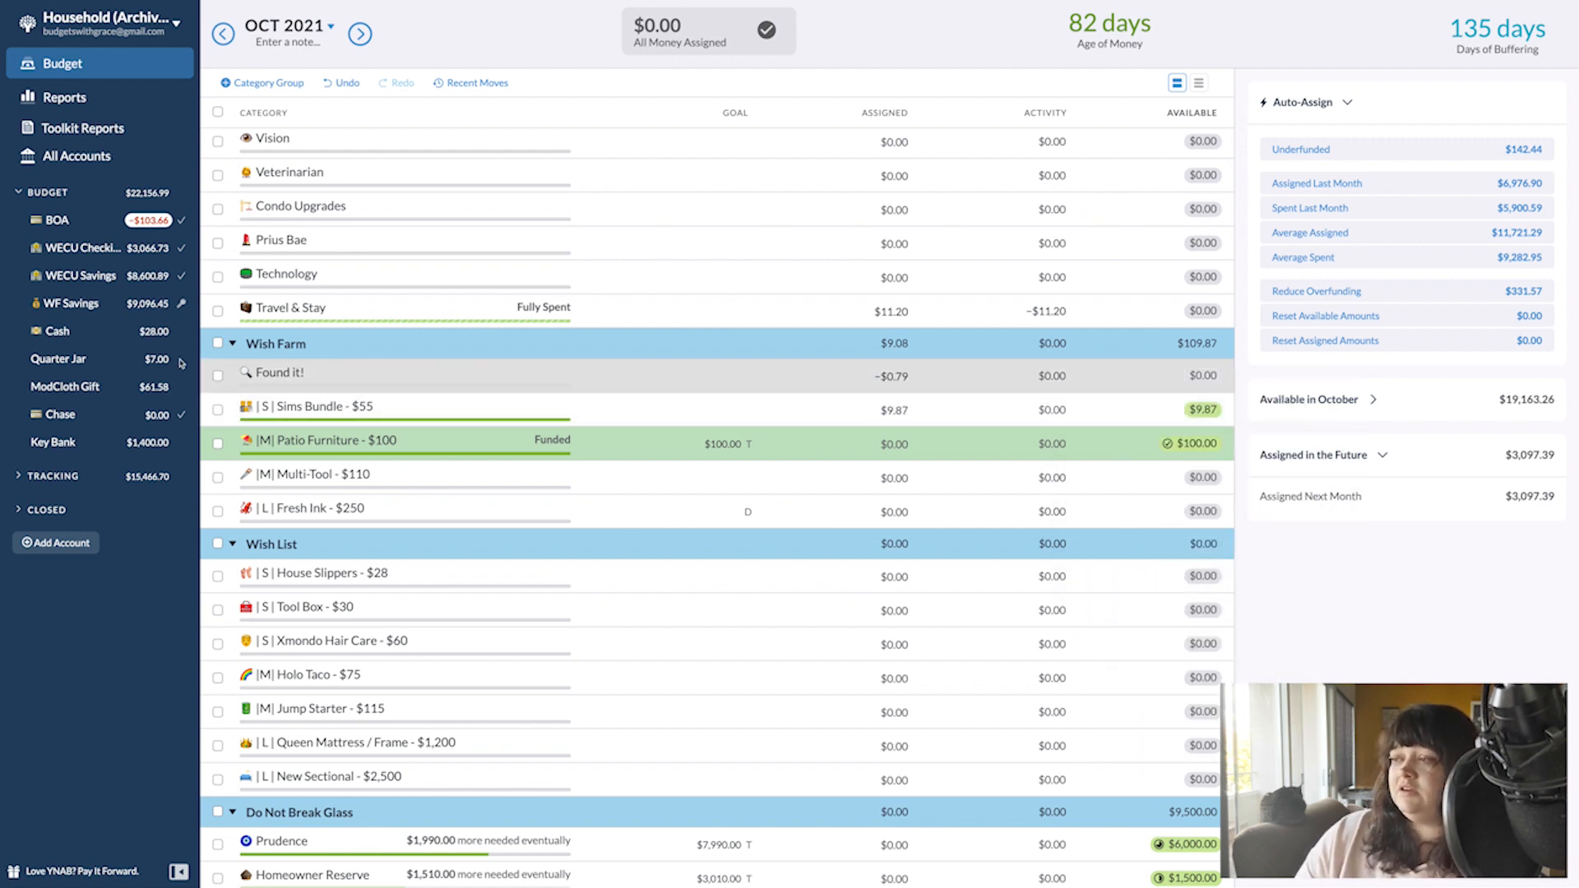
- Open the Nest Egg tracking account, show all its transactions, and inspect the flag labels on the starting balance and a balance adjustment
click(30, 477)
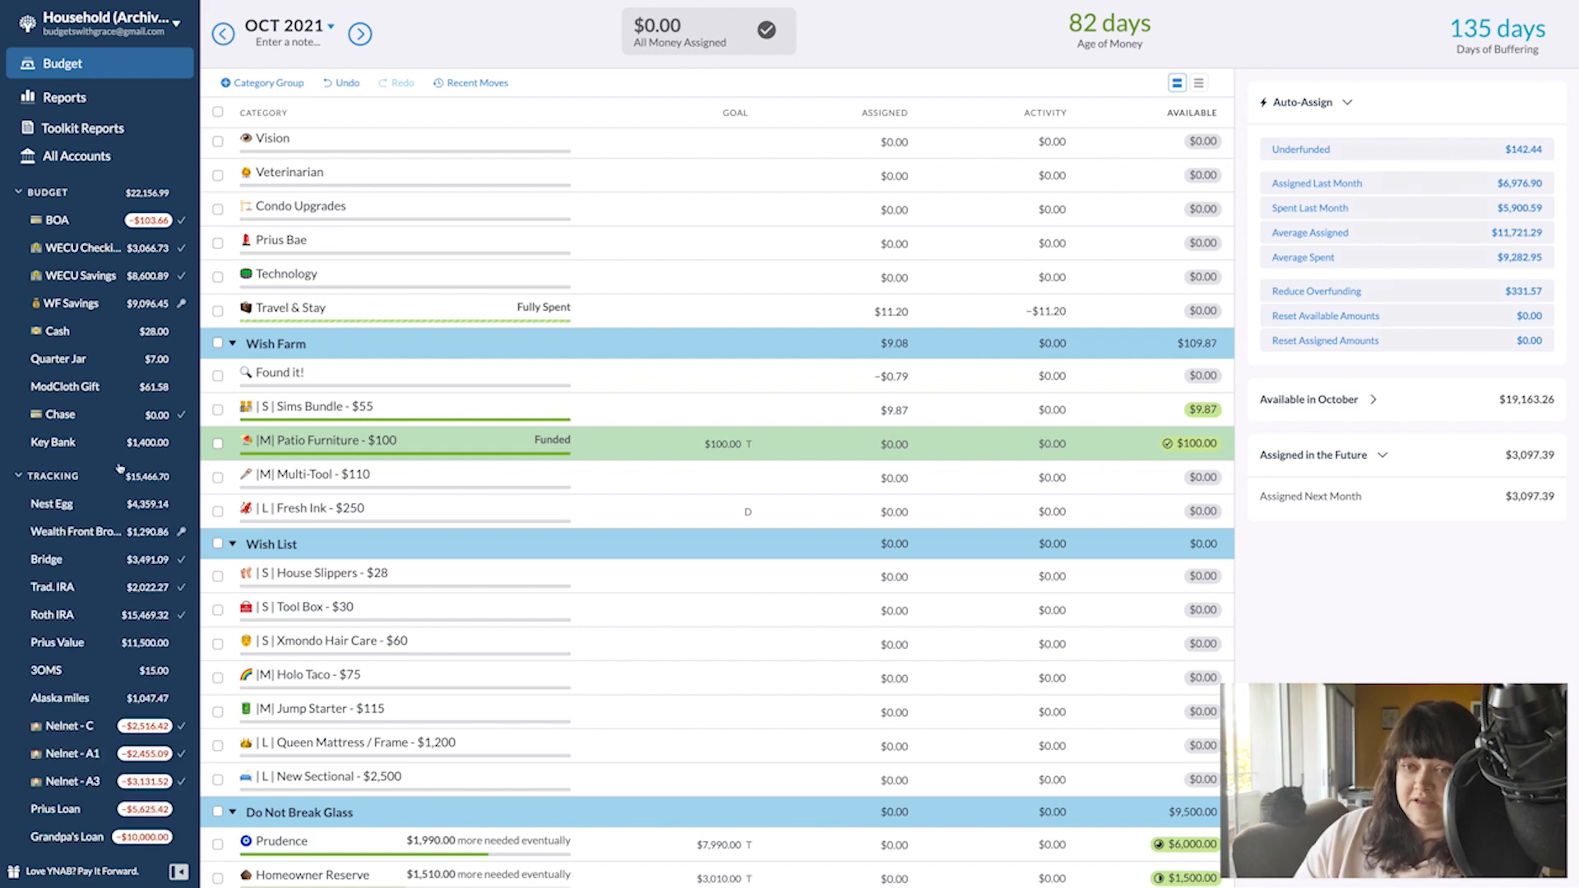
scroll(547, 360, up, 20)
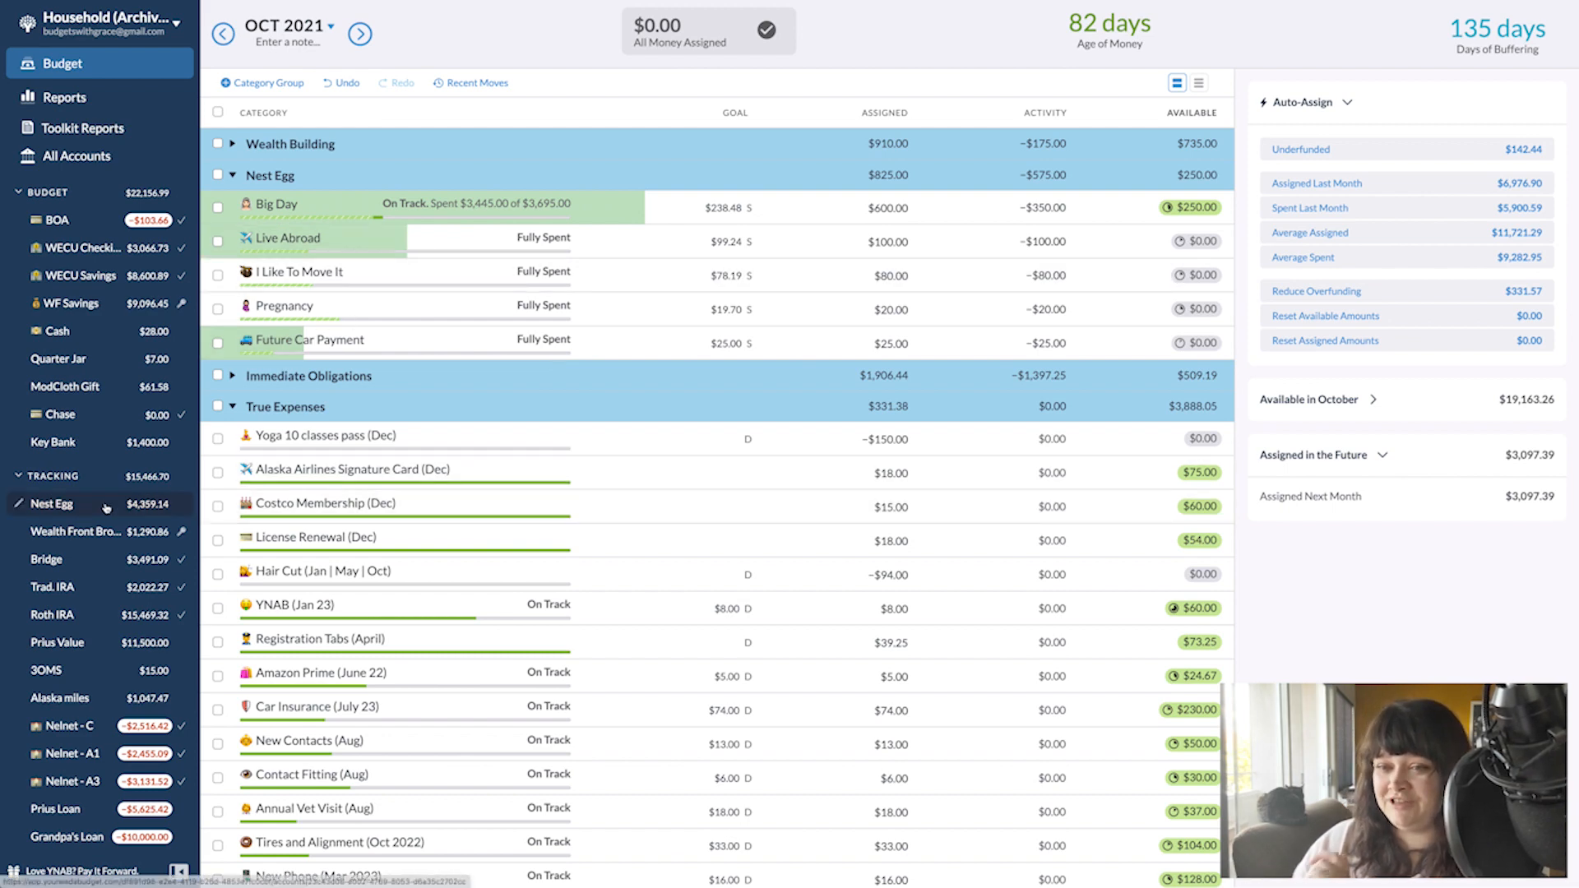
click(43, 514)
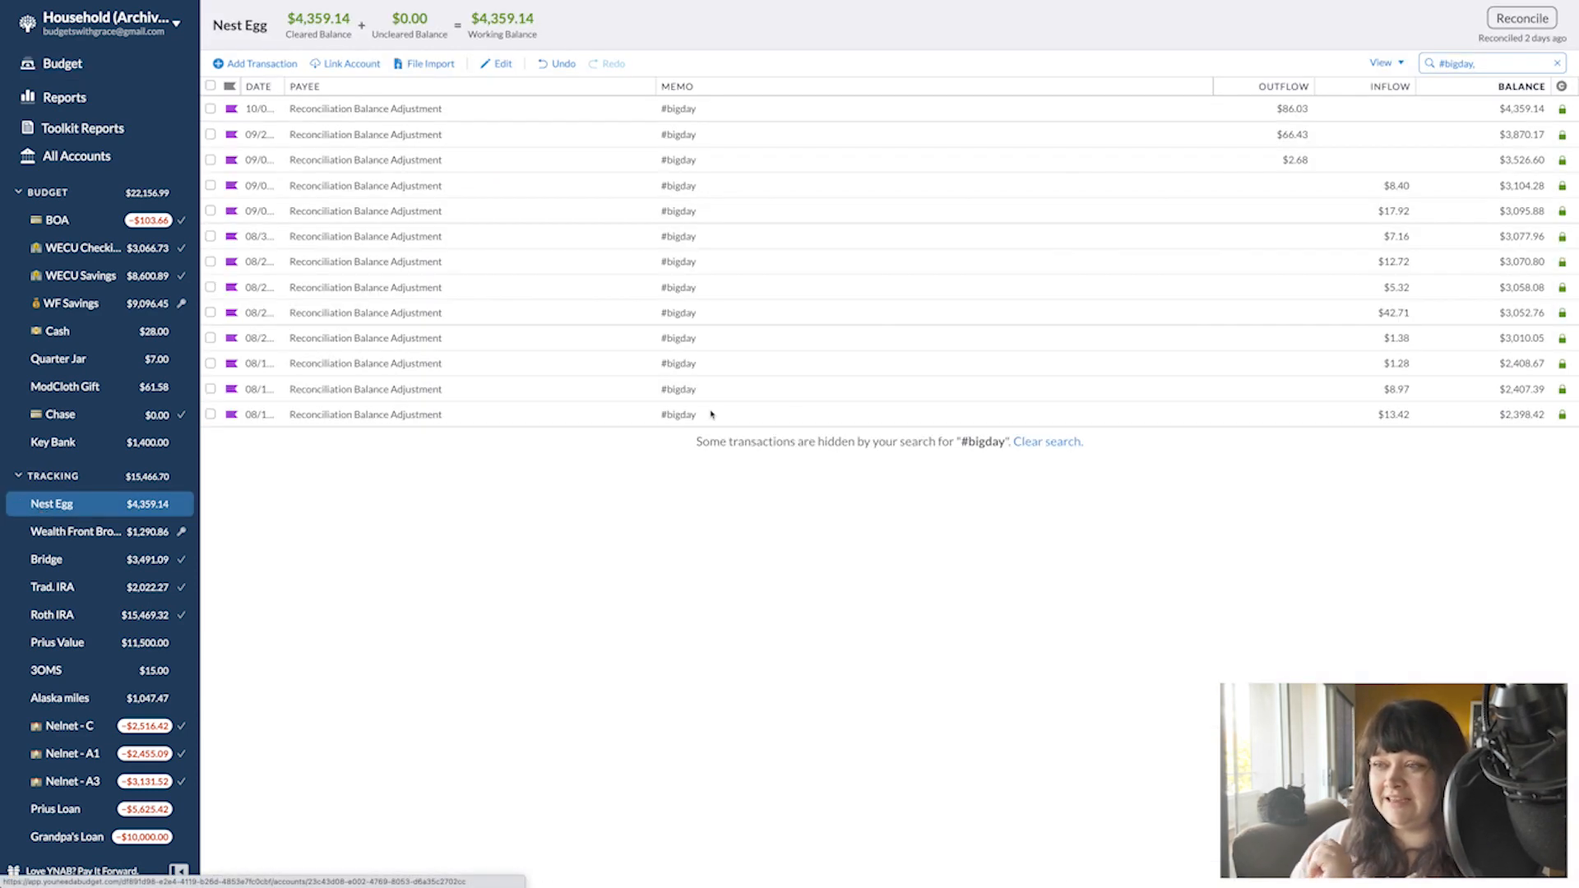
click(1043, 442)
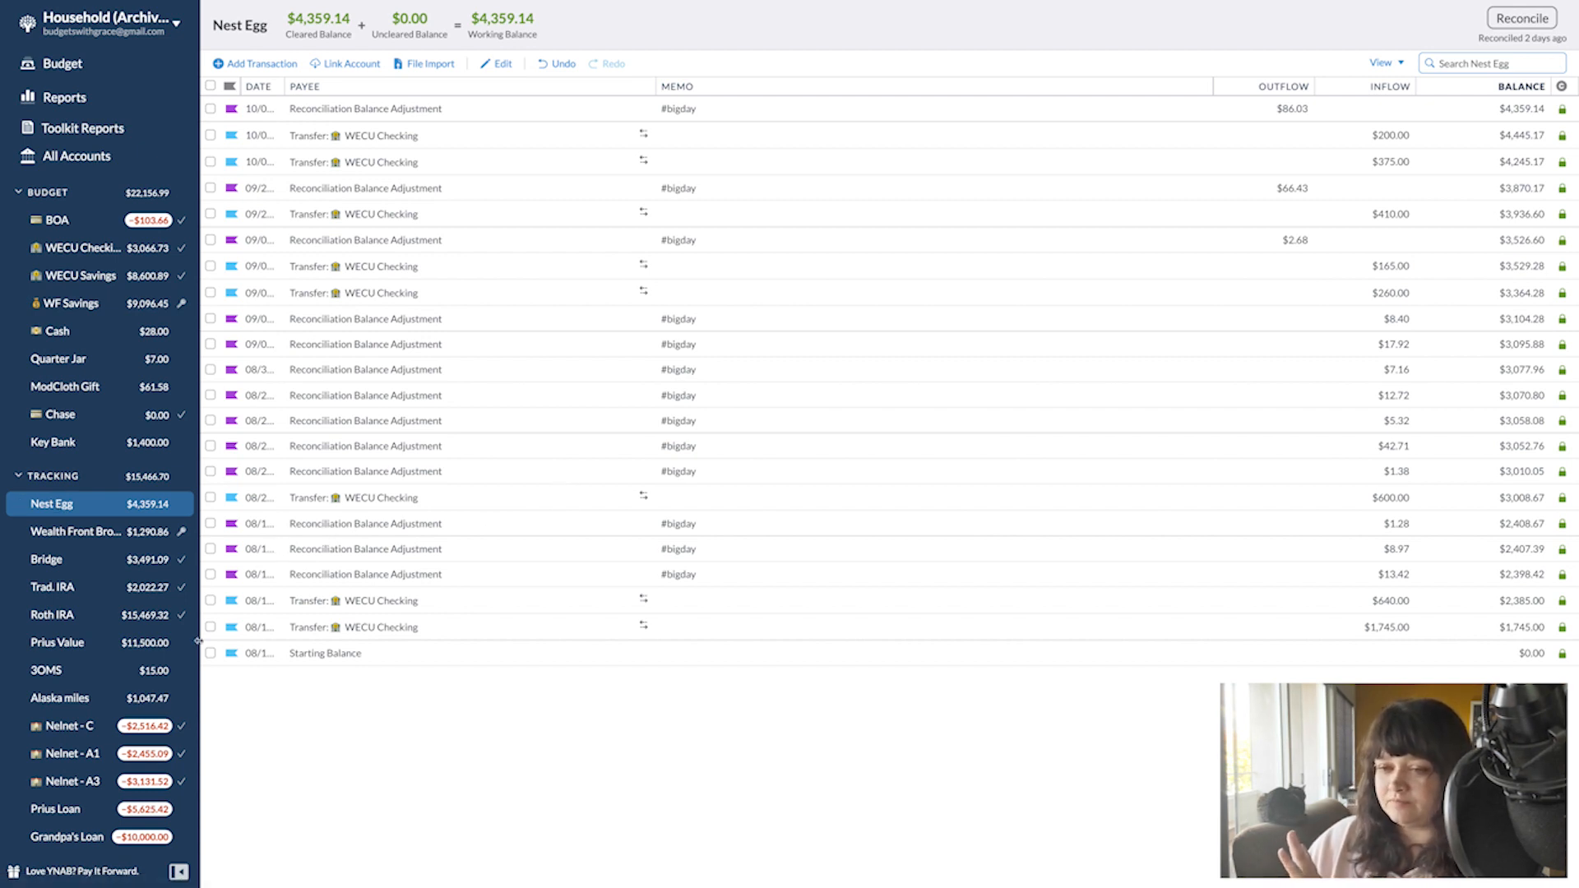
click(232, 654)
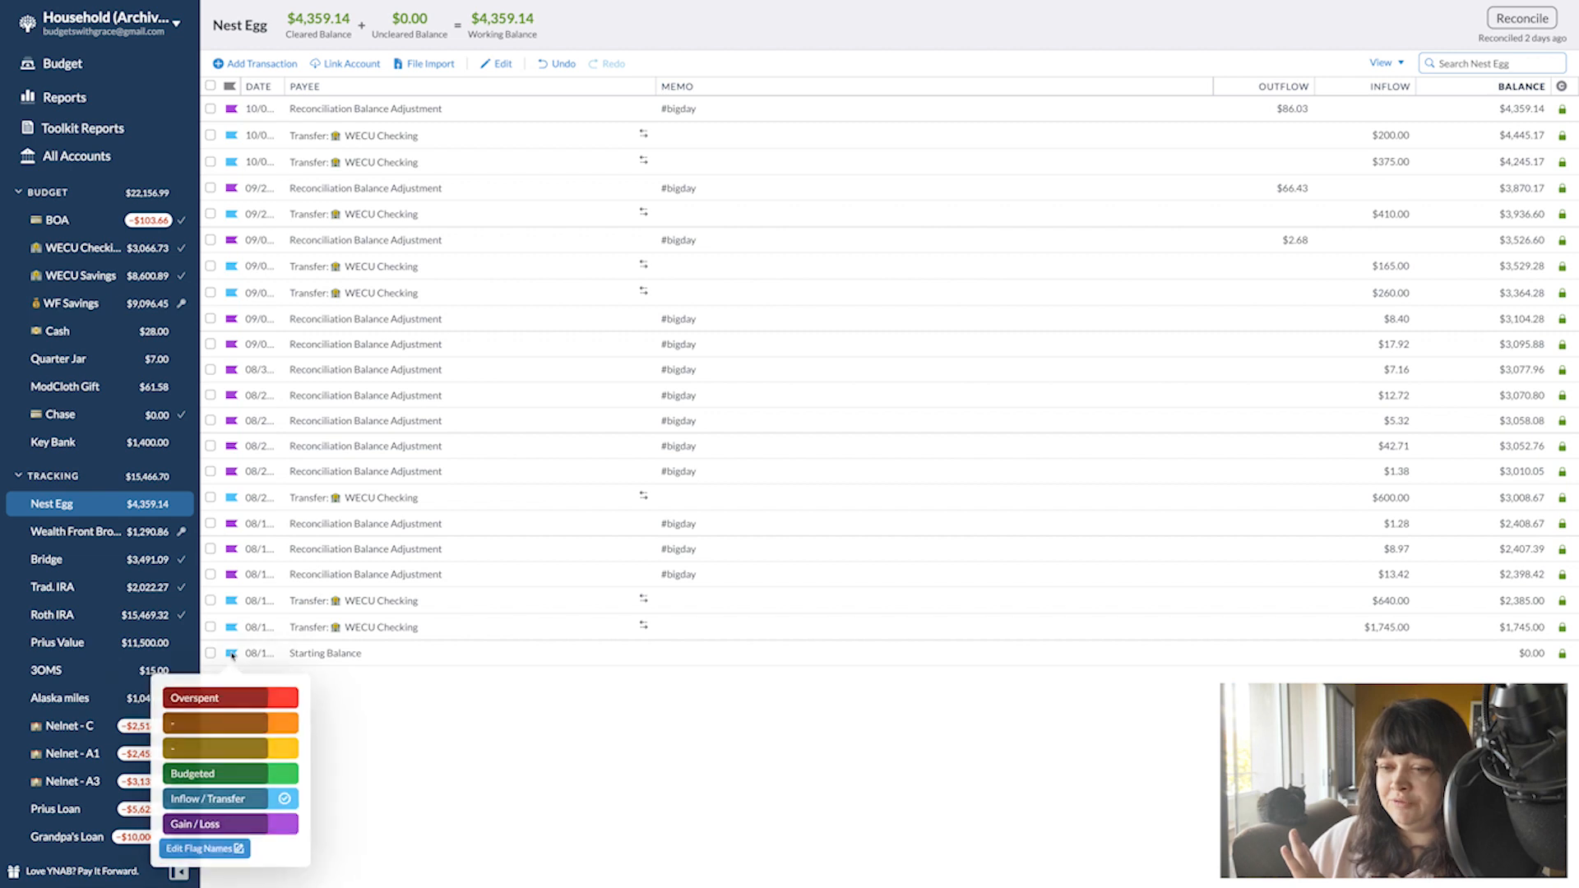
click(244, 808)
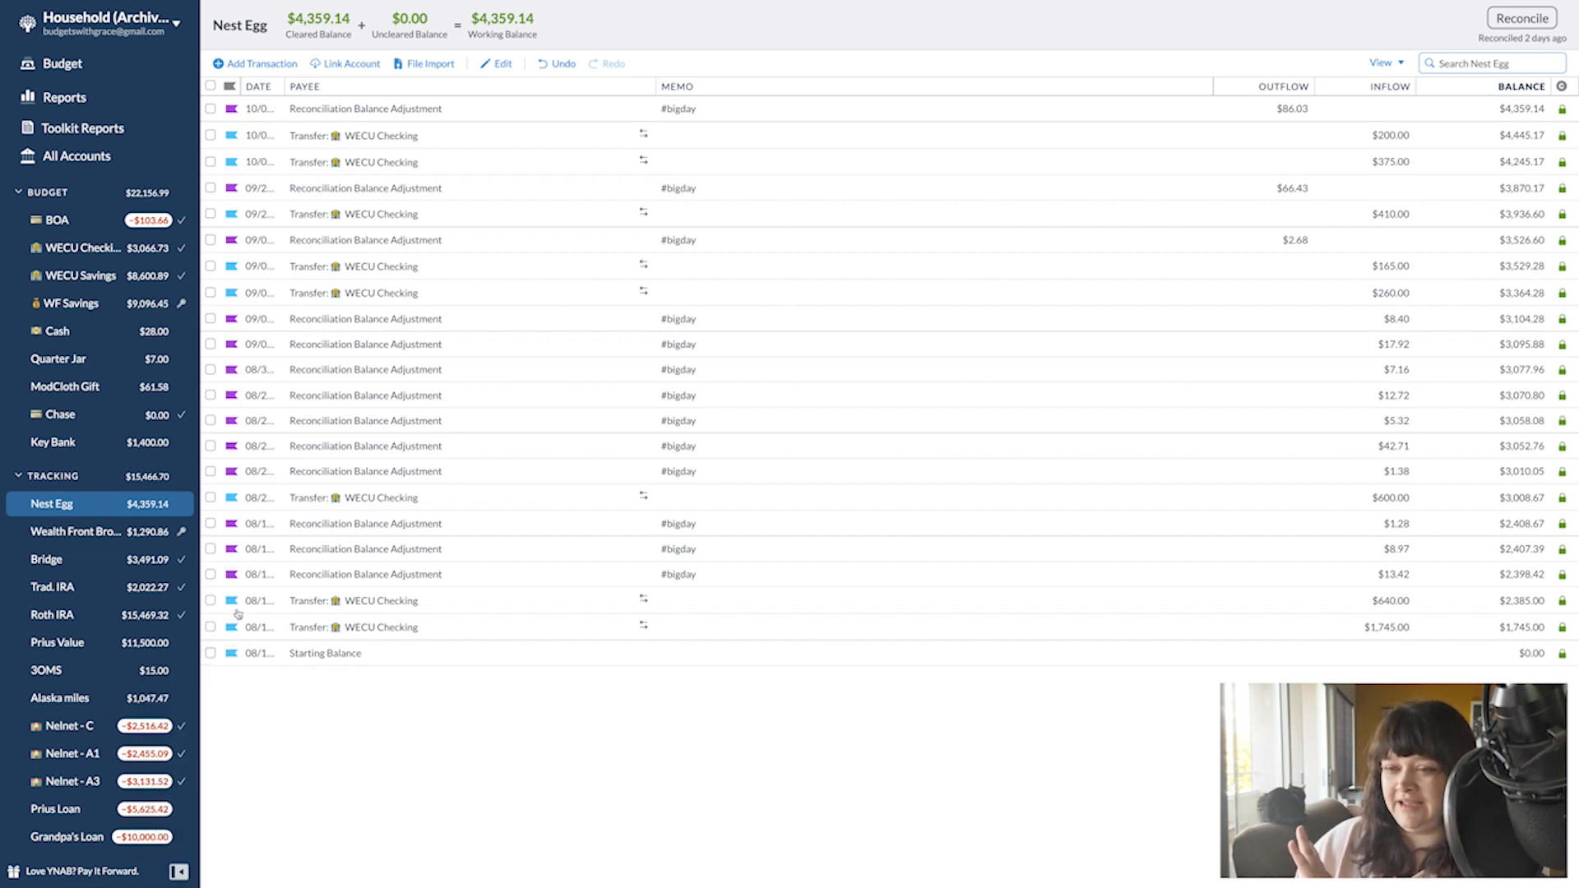
click(232, 574)
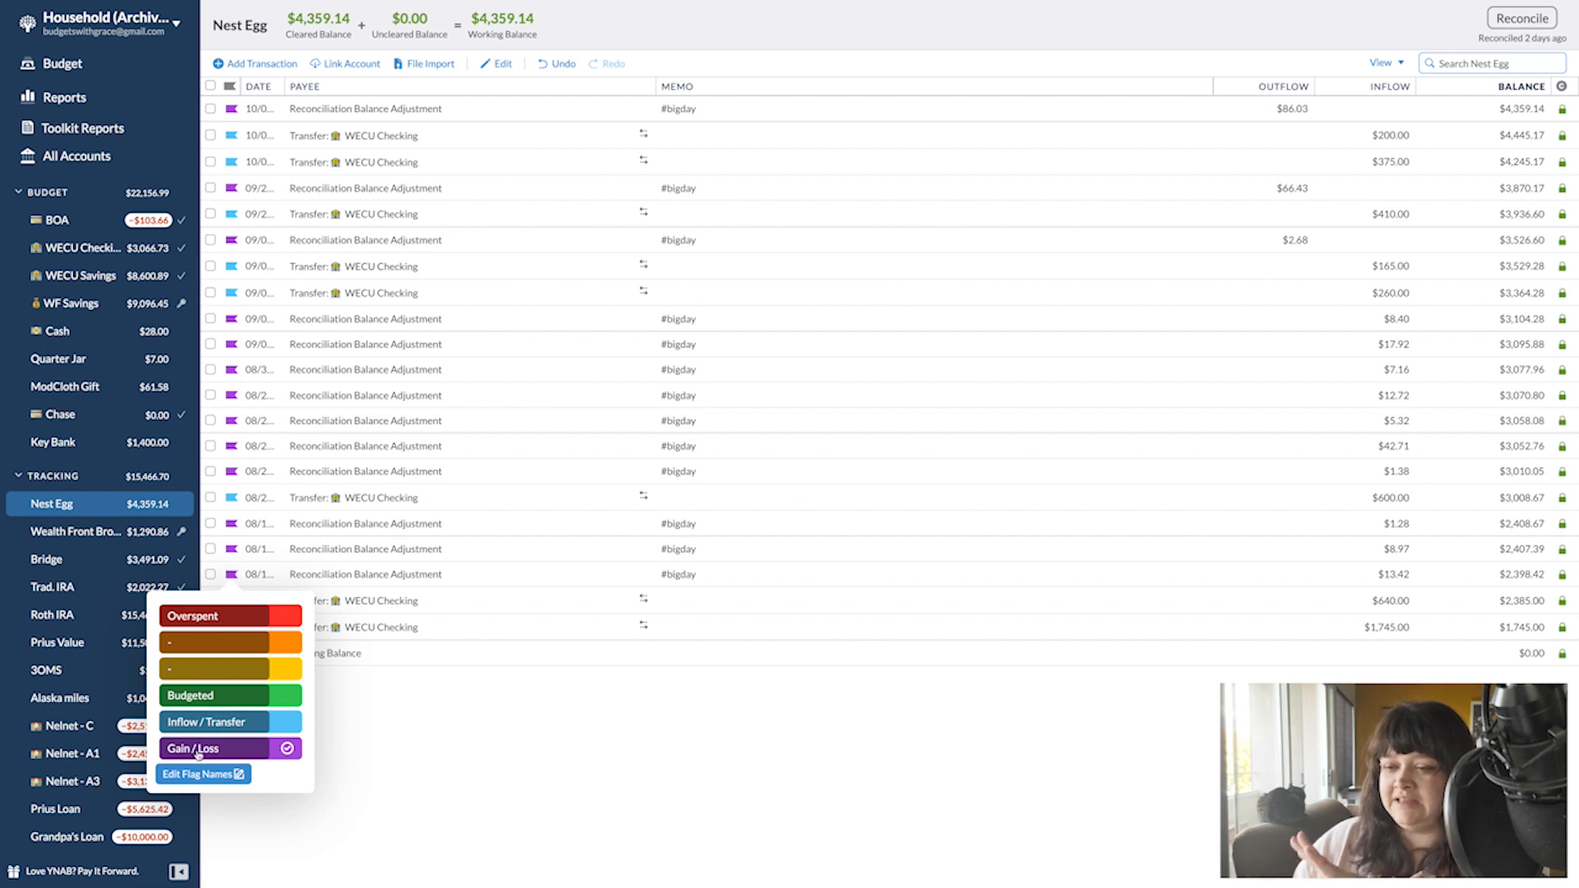
click(624, 751)
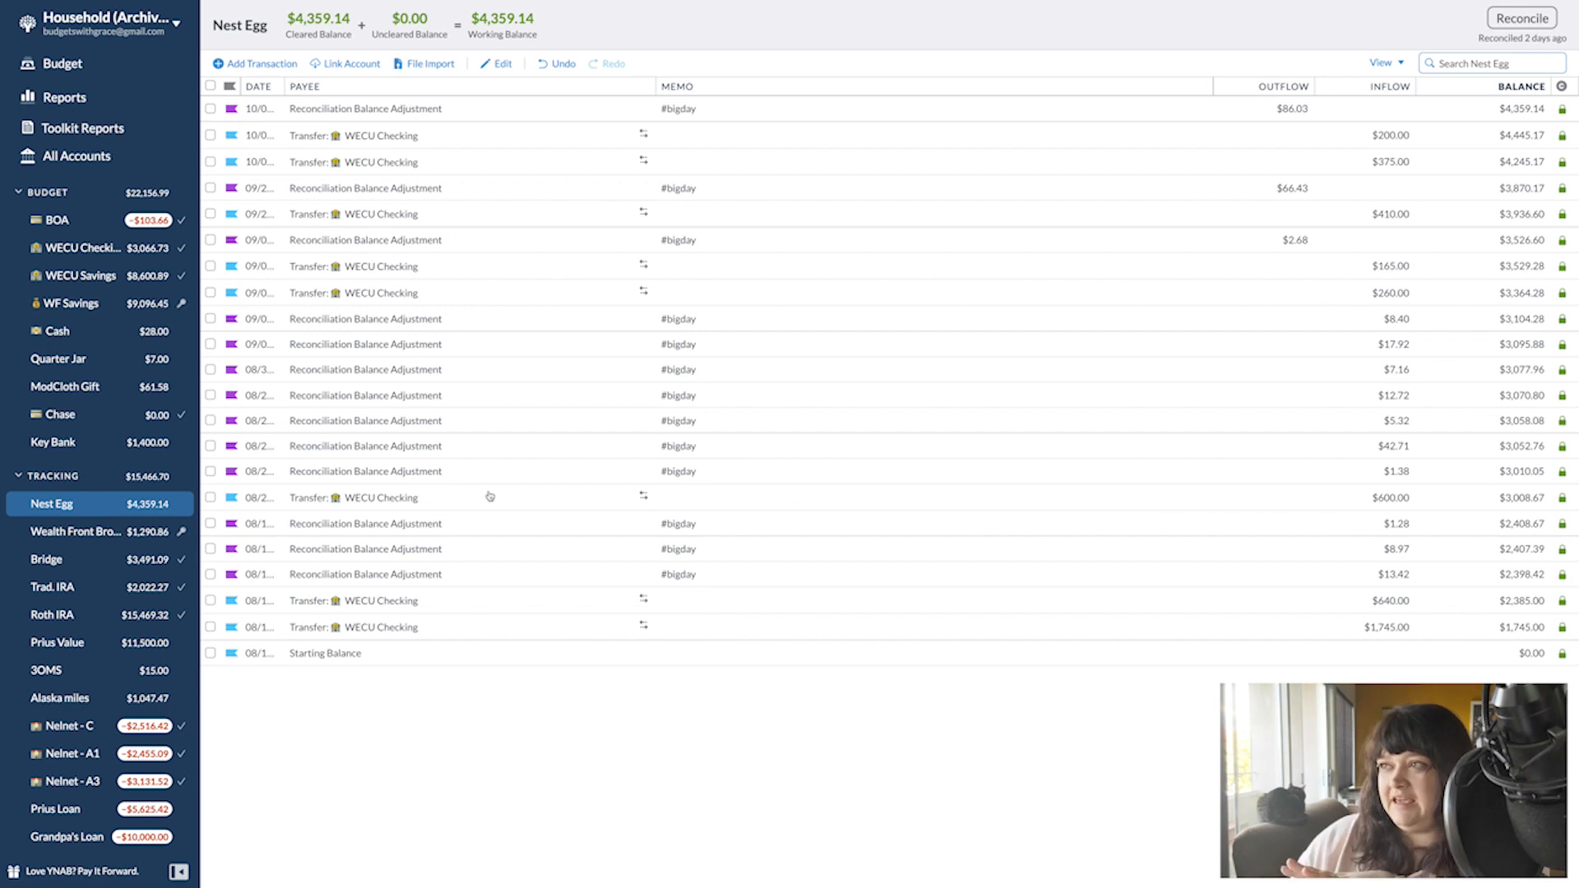
- Search the Nest Egg account for #bigday, select all matching transactions to total them, widen the date column, and clear the search
click(1457, 64)
text(#)
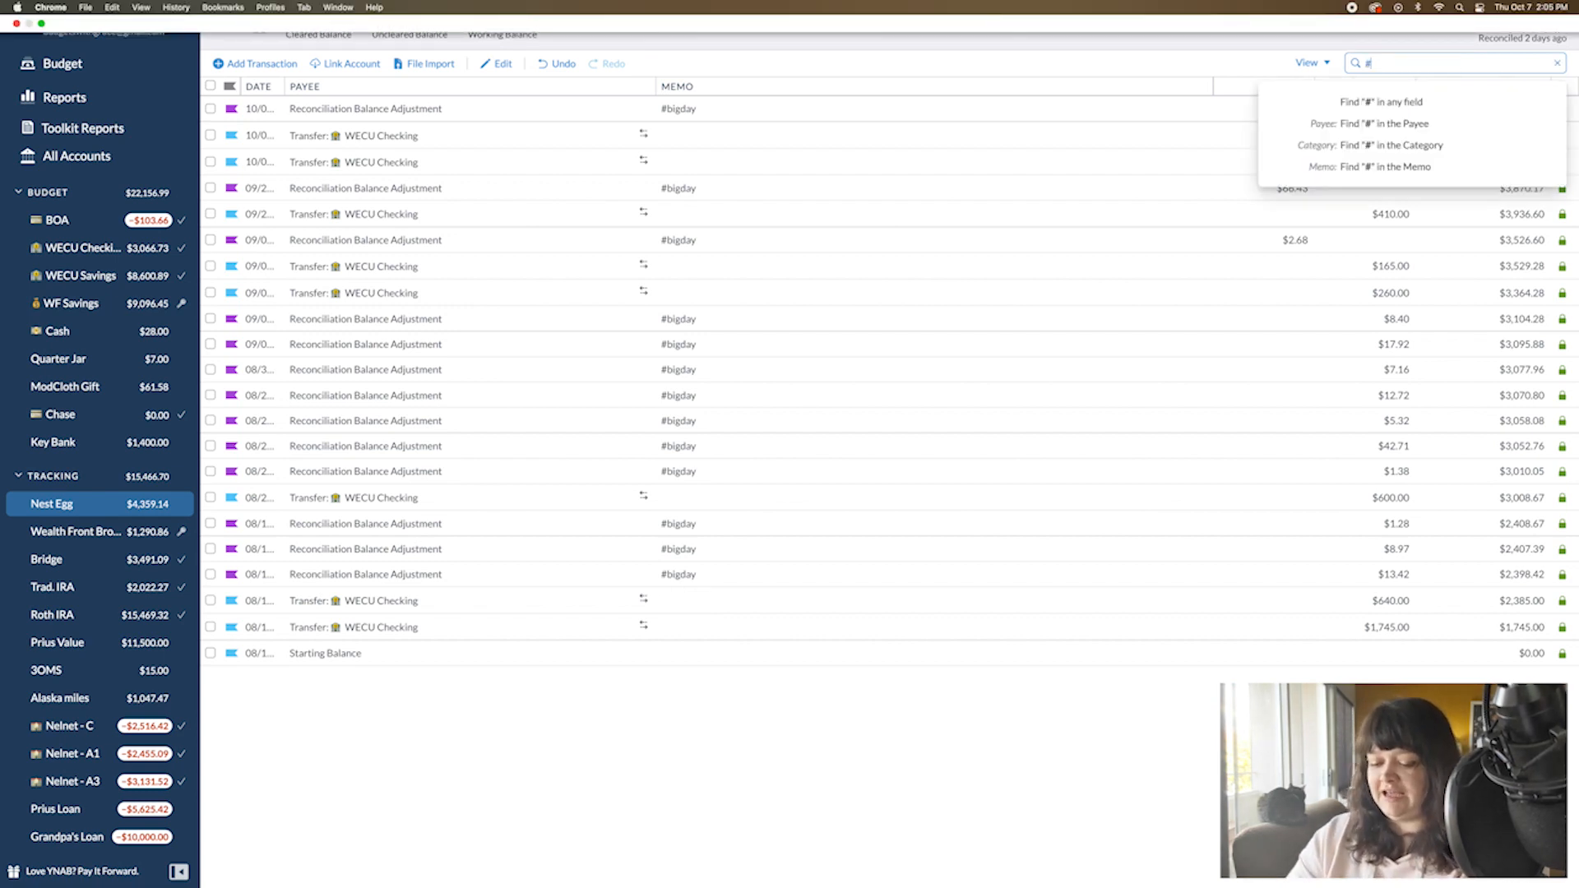
text(bigday)
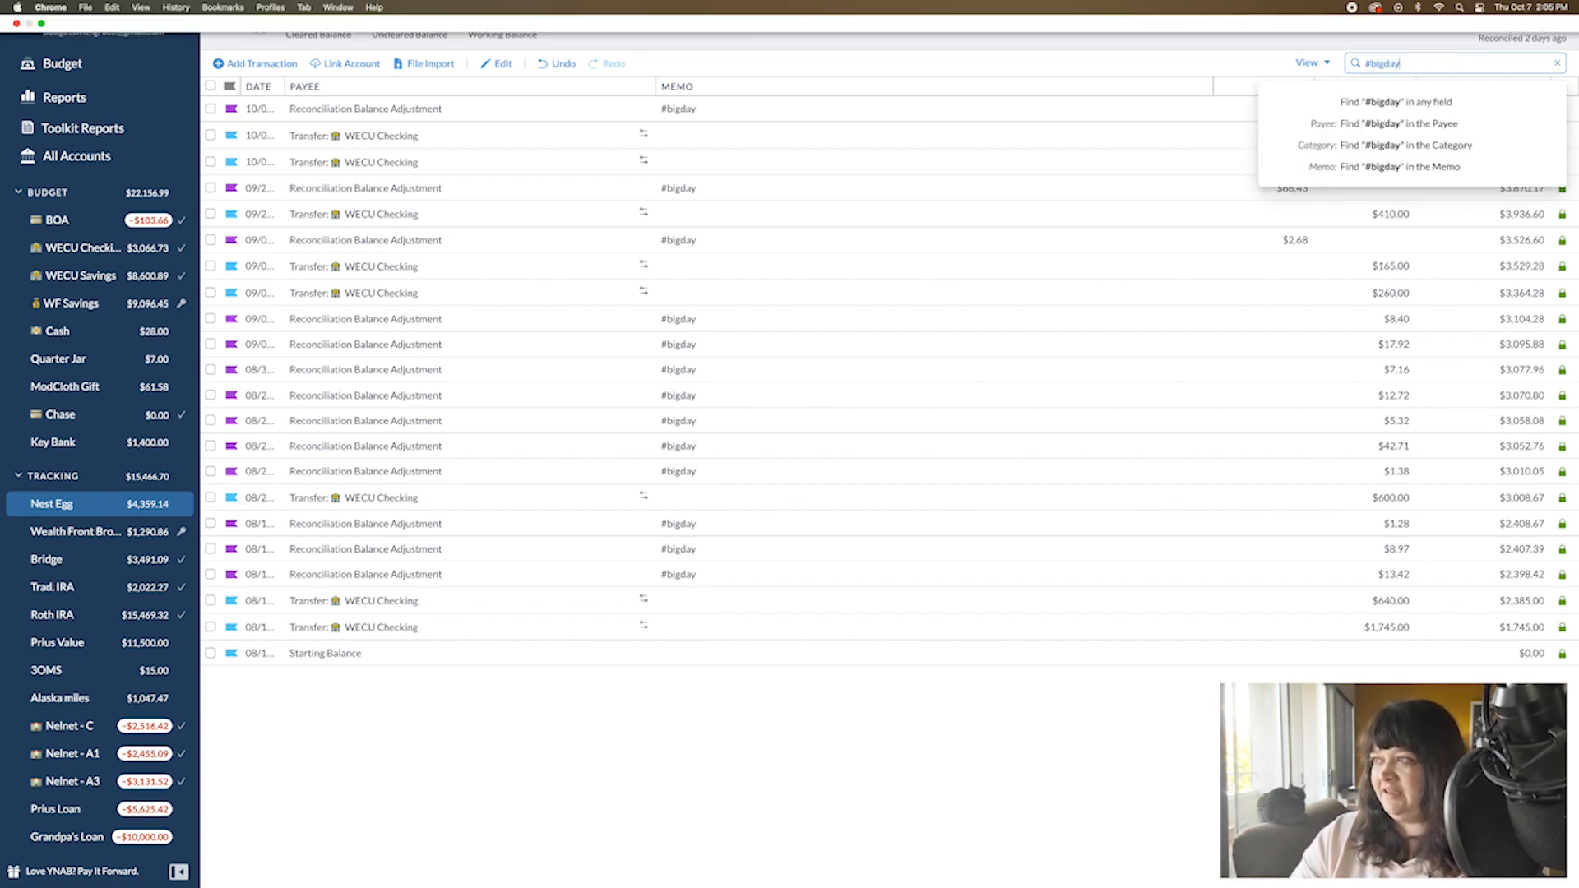
key(Return)
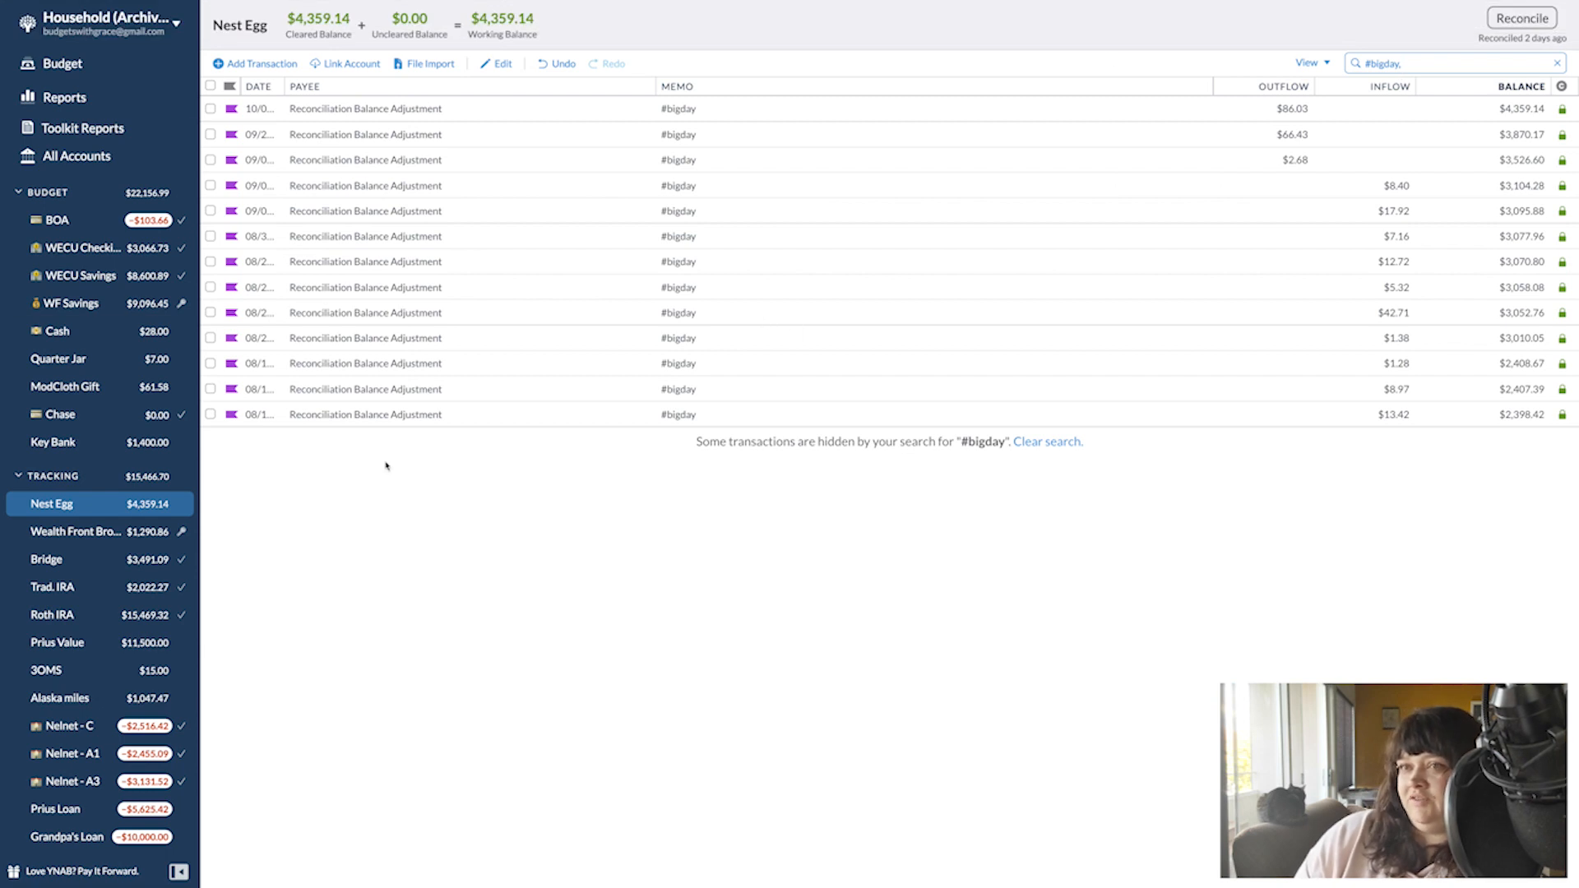
click(210, 86)
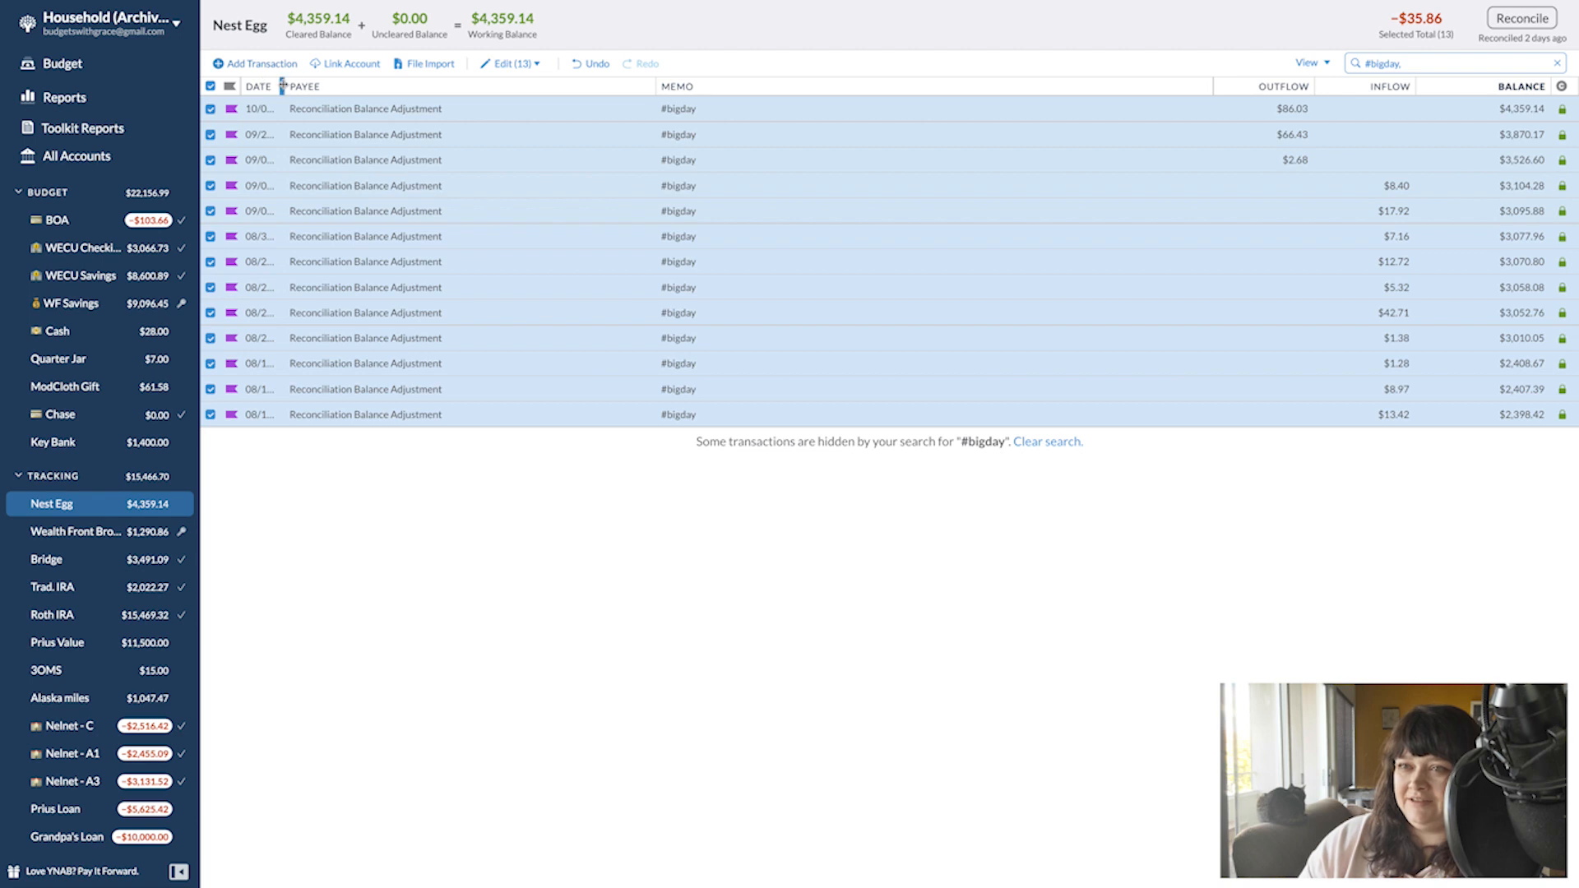
drag(285, 88, 328, 88)
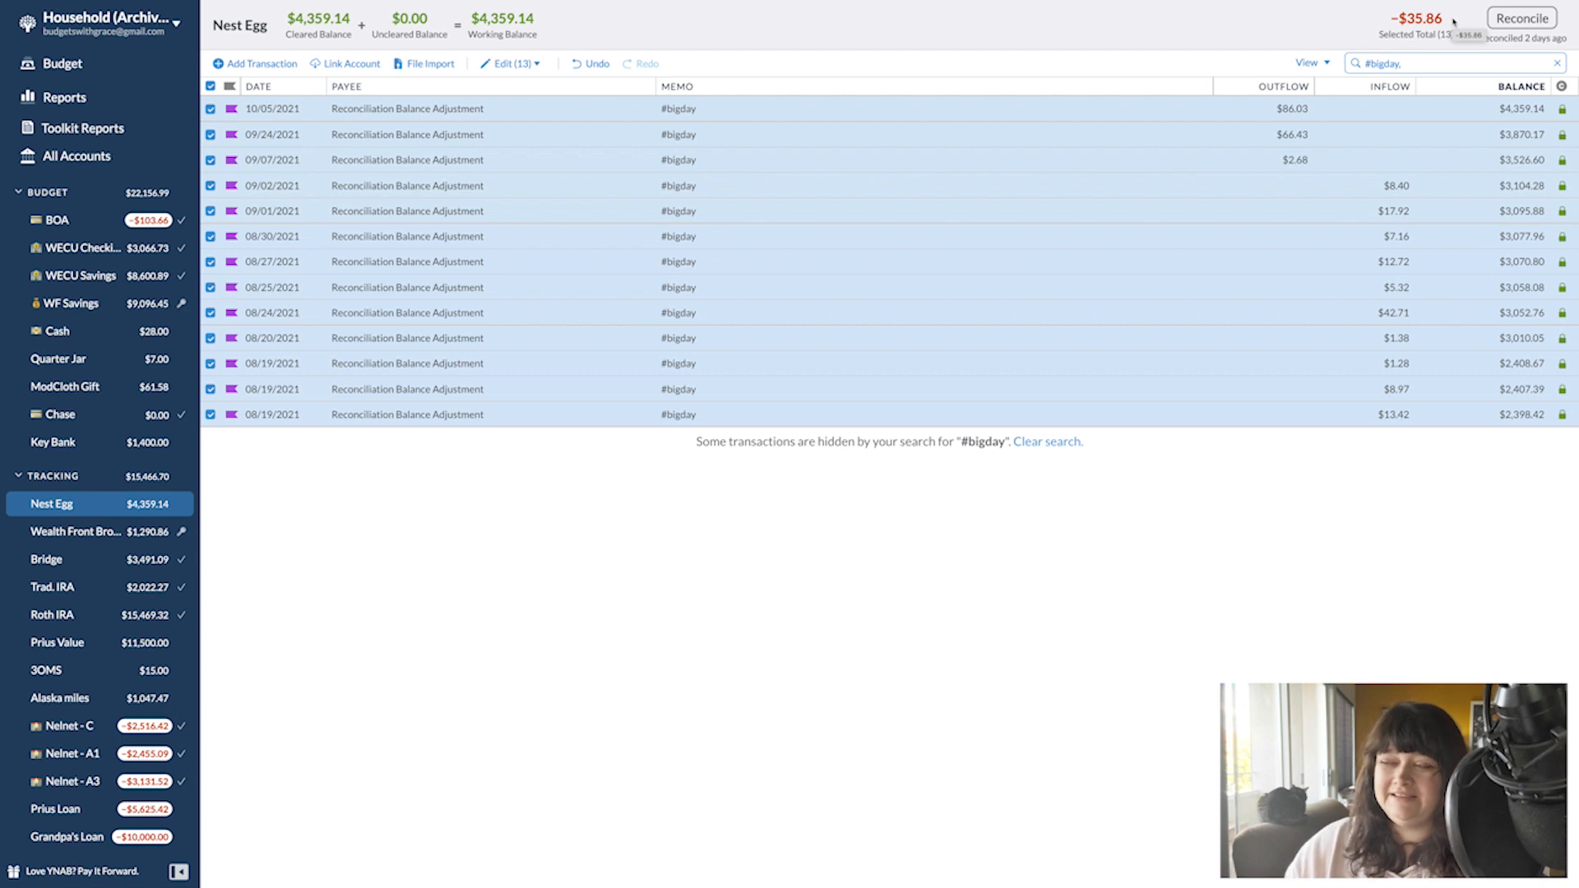
click(1040, 444)
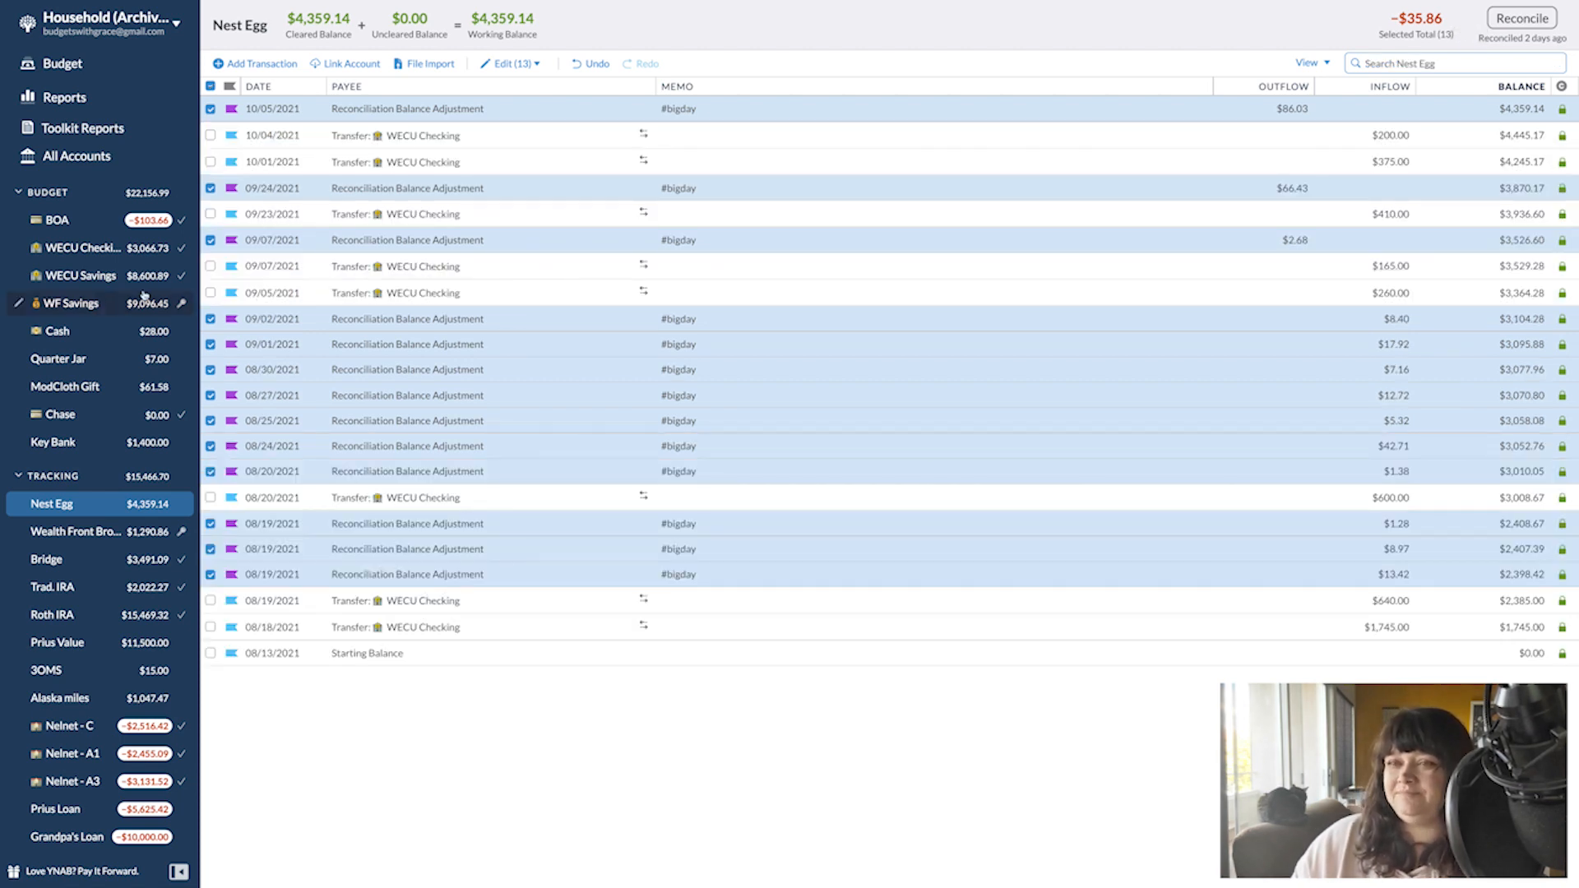
- Return to the budget and compare the Big Day goal and assigned amounts in November and December 2021
click(83, 63)
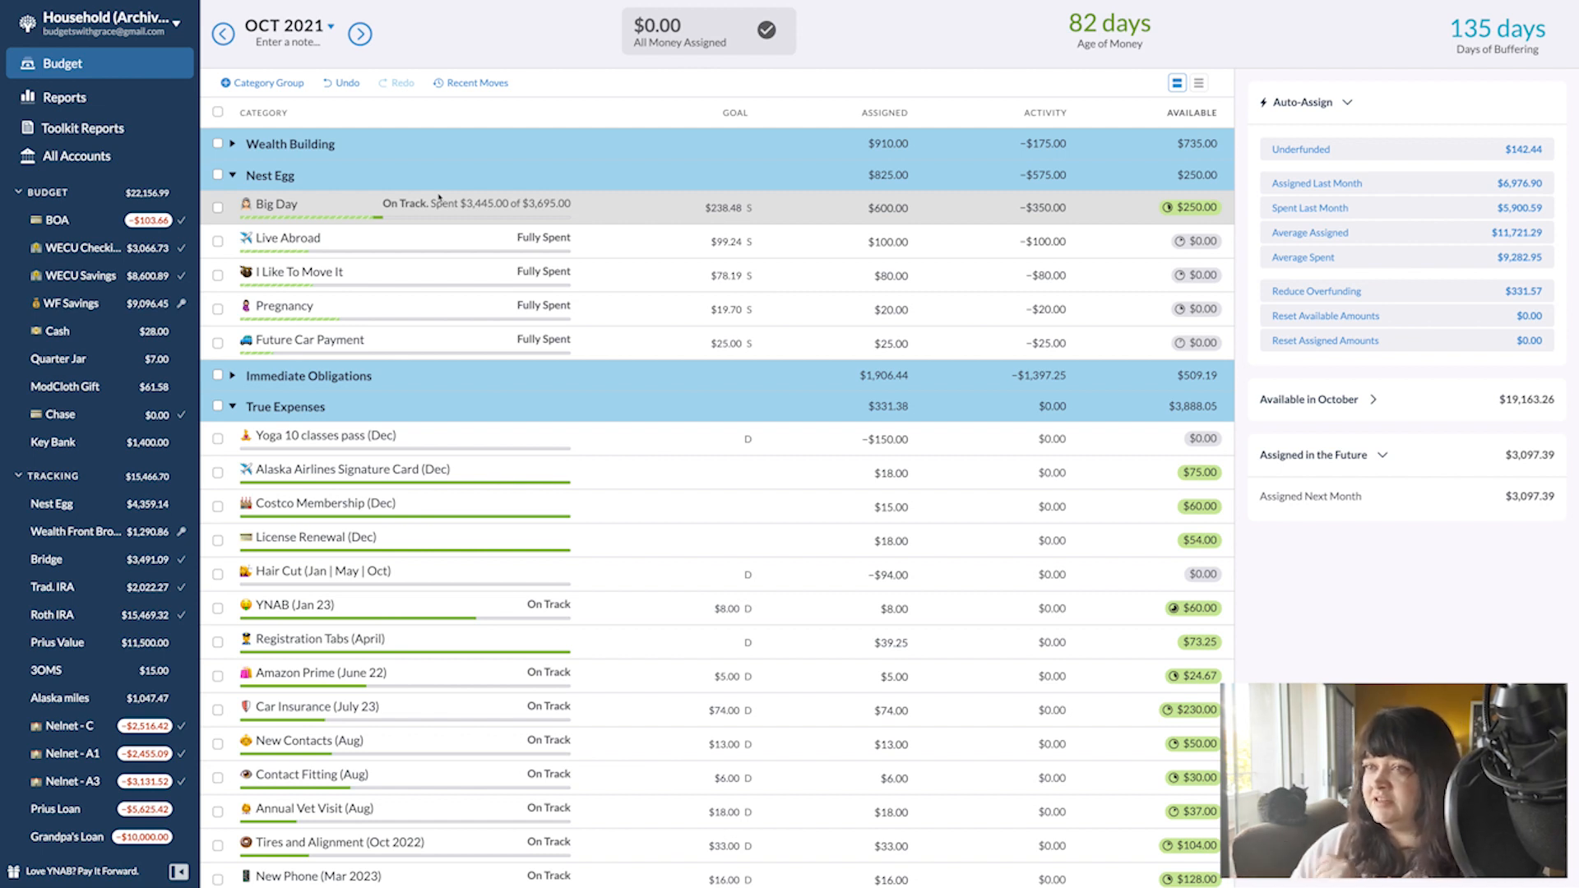
click(360, 36)
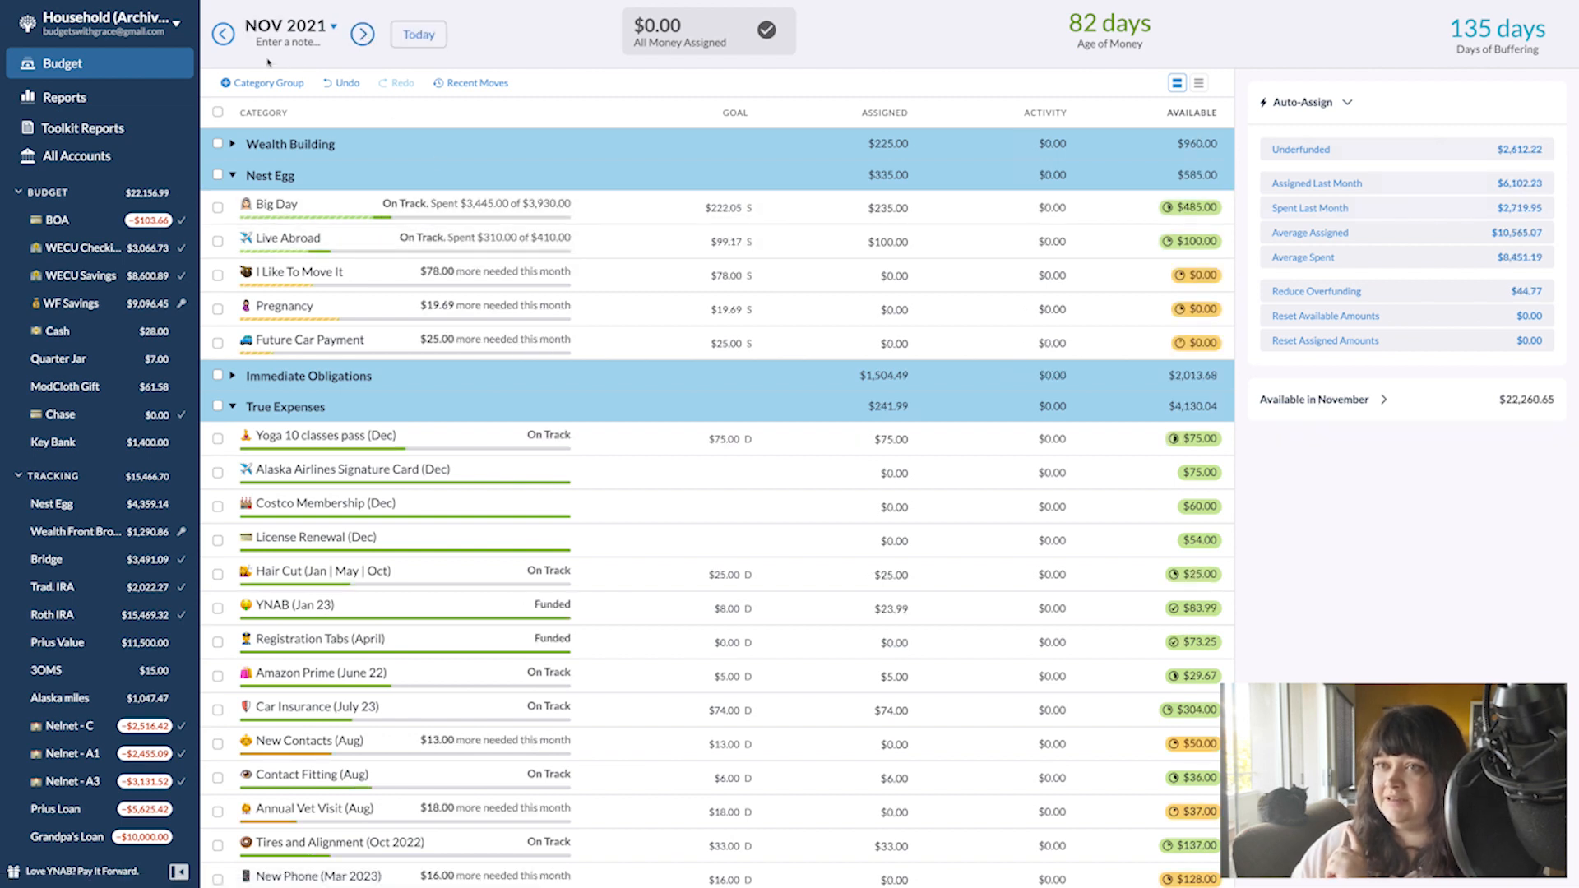
click(609, 213)
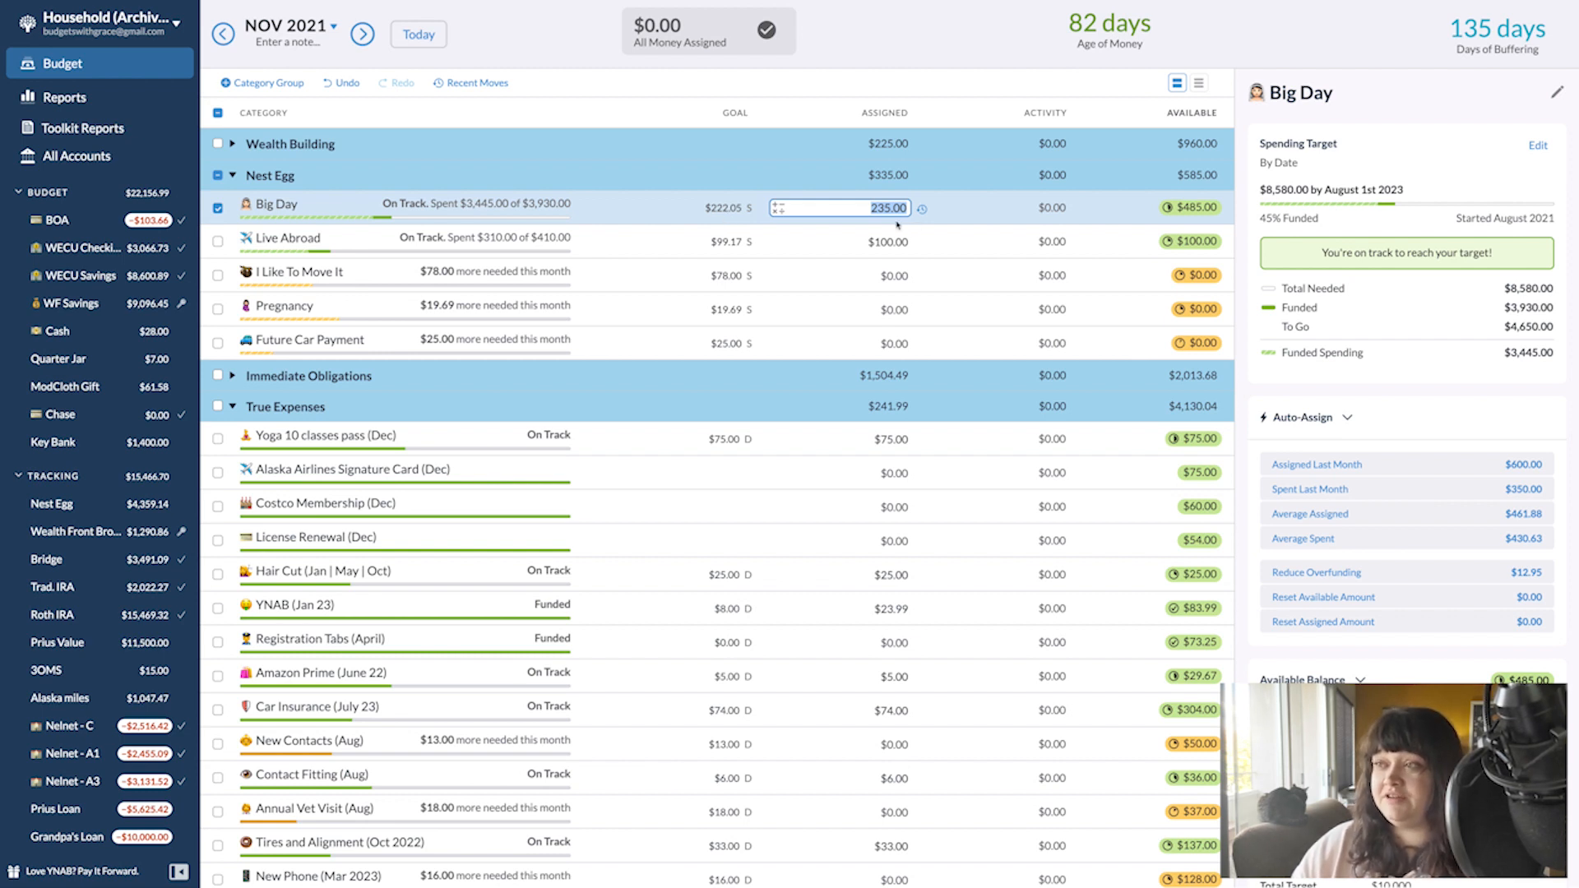
key(Return)
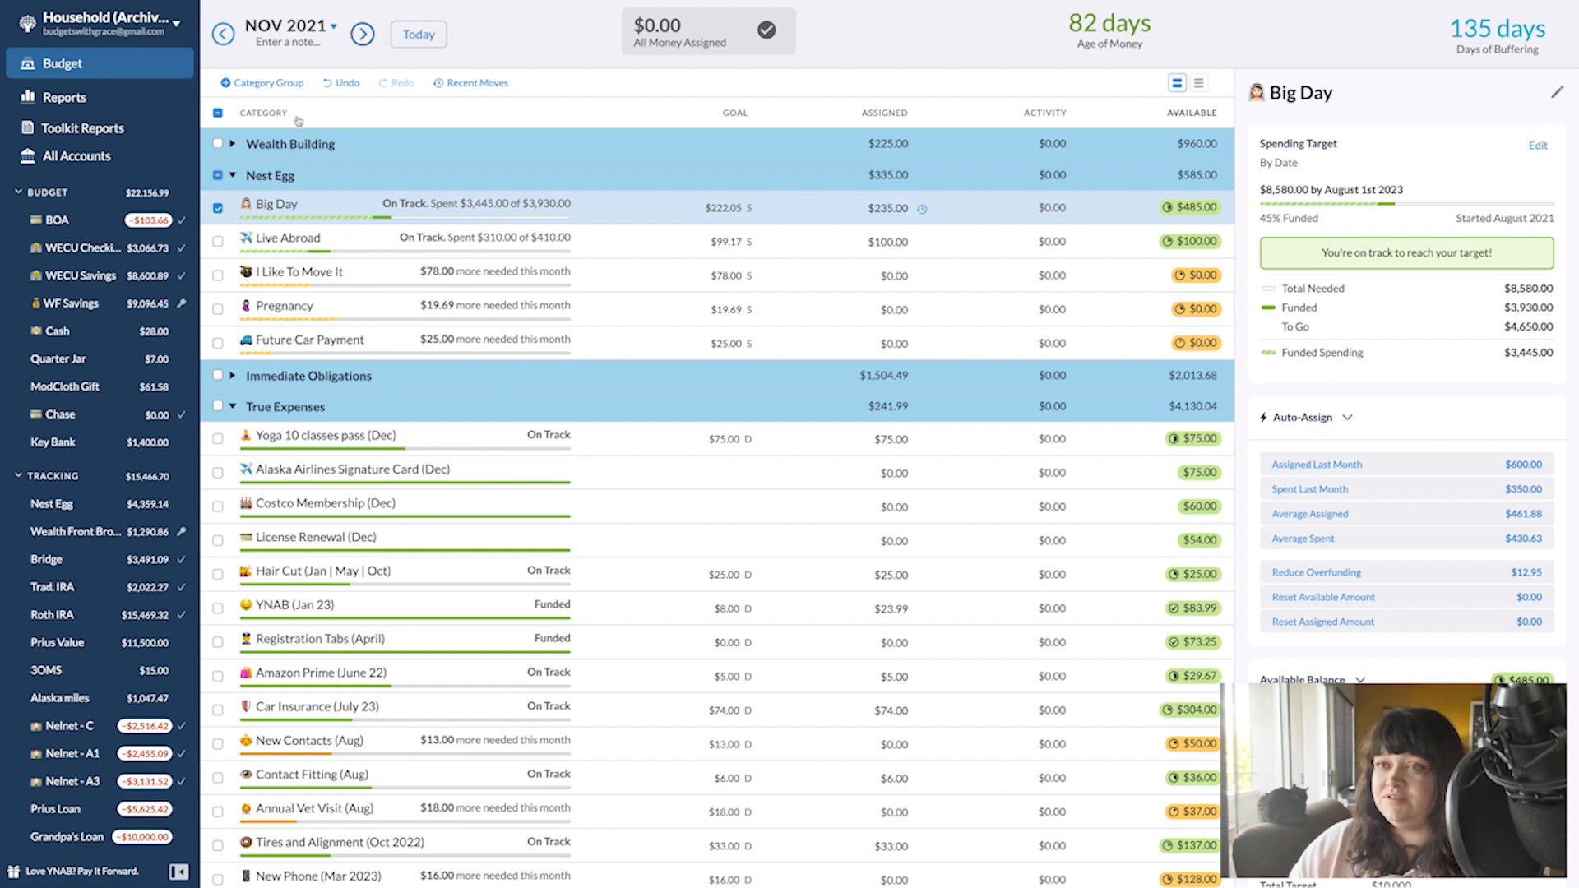
key(Right)
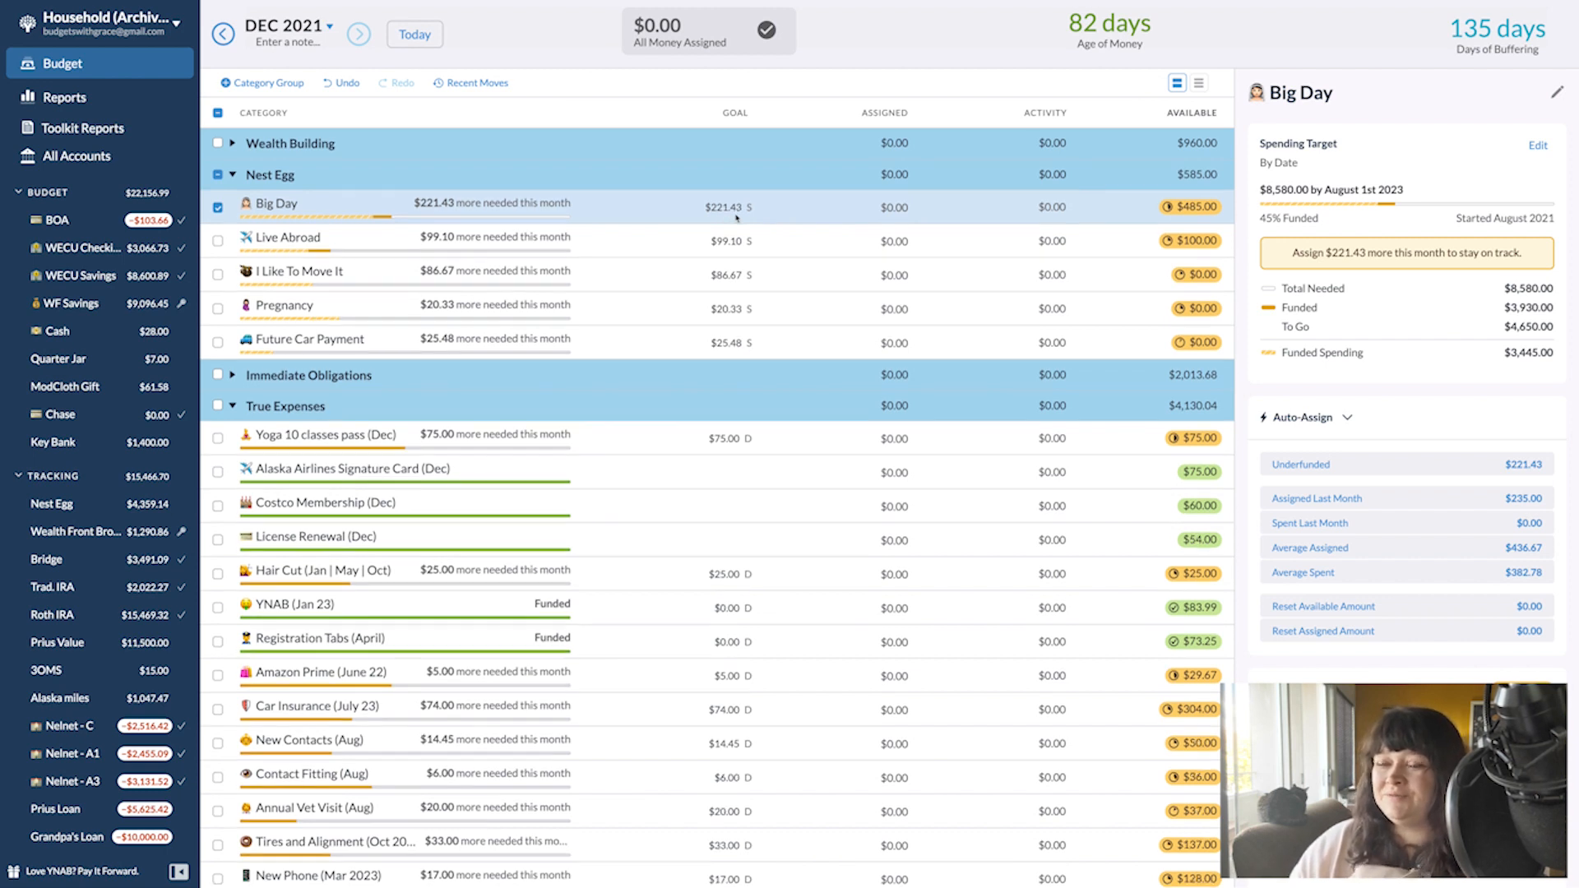
scroll(732, 220, down, 1)
click(778, 207)
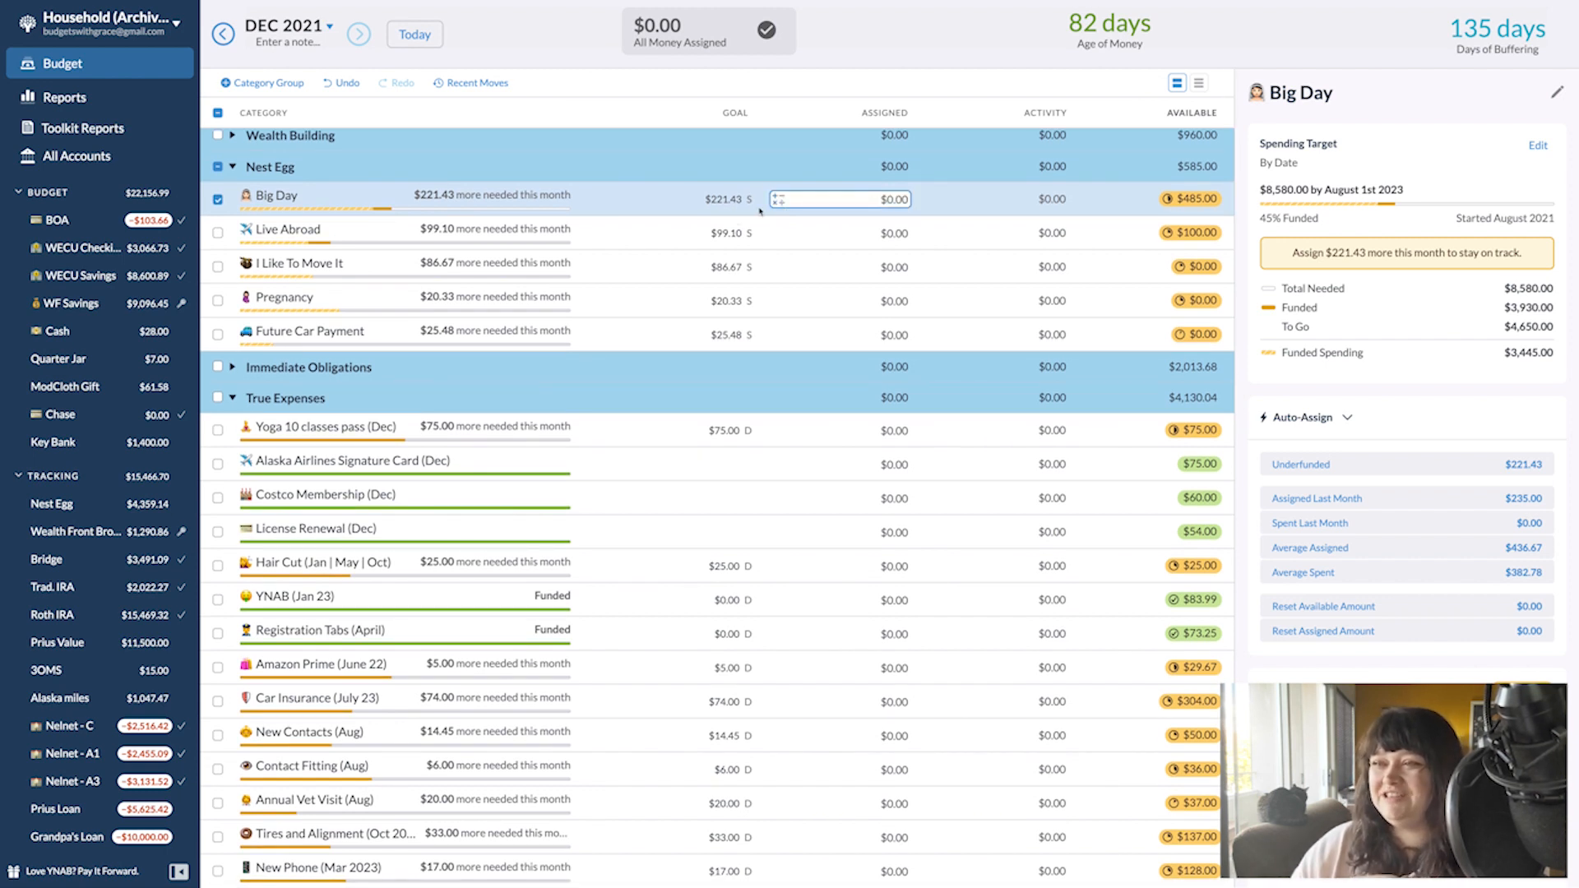
click(744, 206)
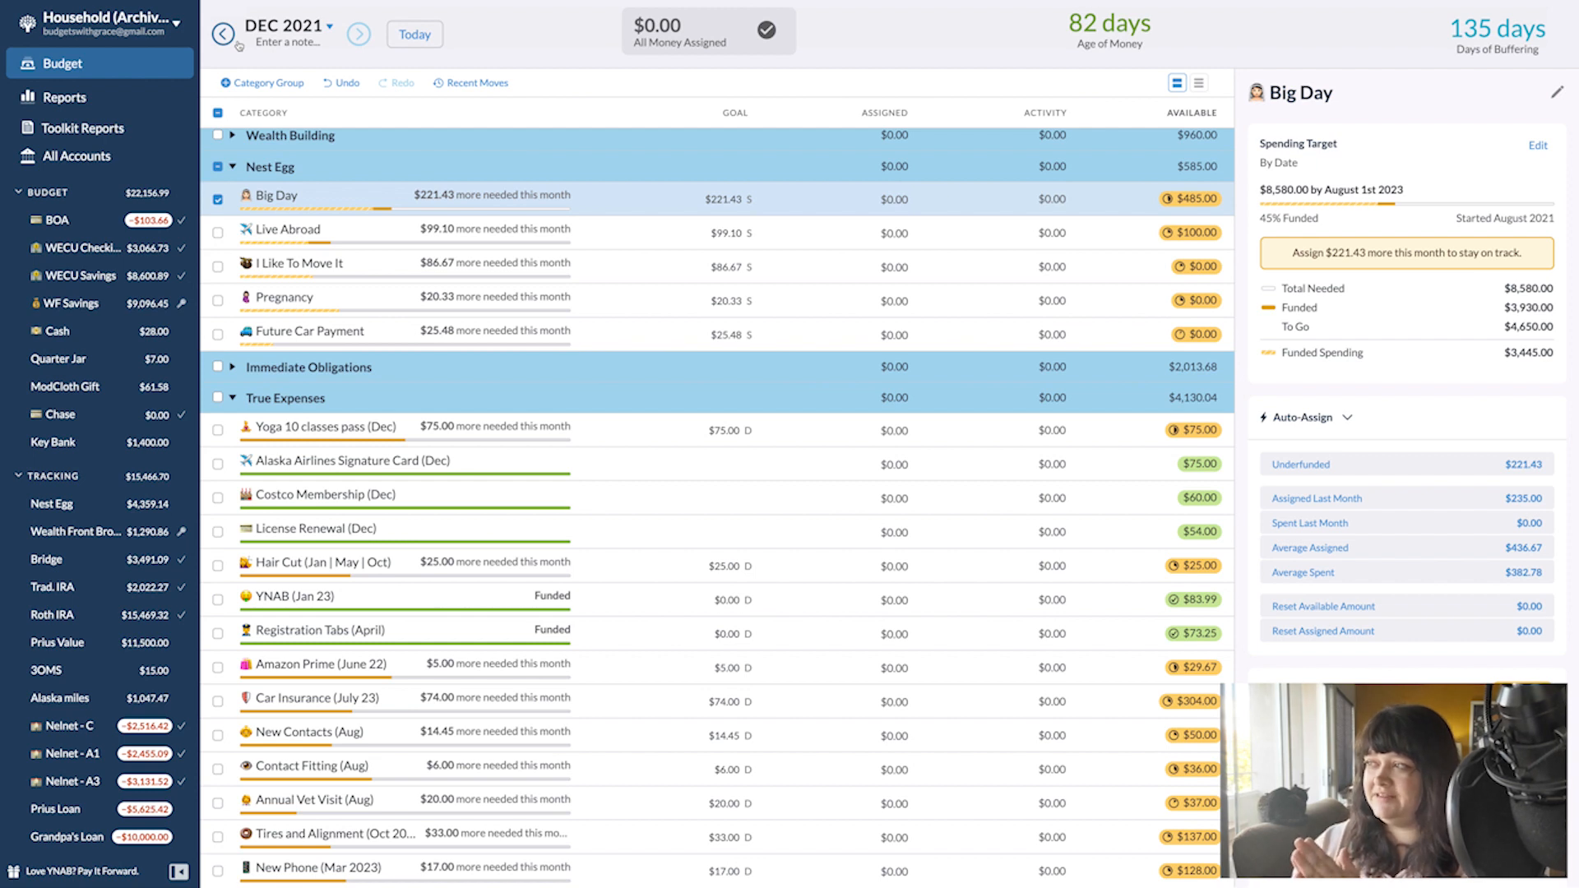
scroll(695, 200, up, 1)
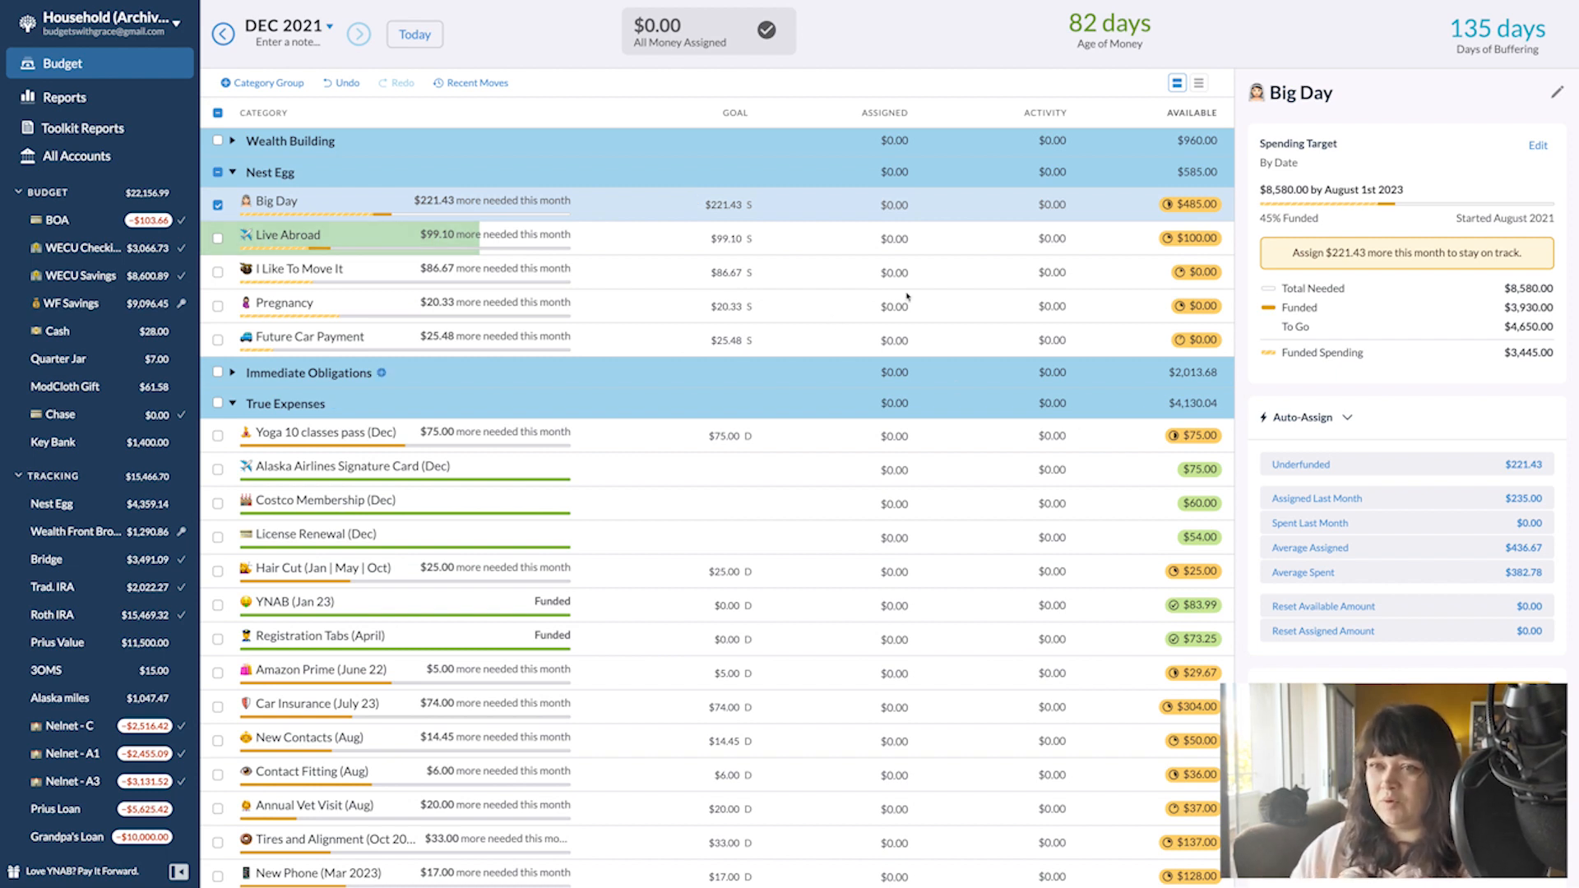
- In November 2021, reduce the amount assigned to Big Day by $10 to $225
click(222, 33)
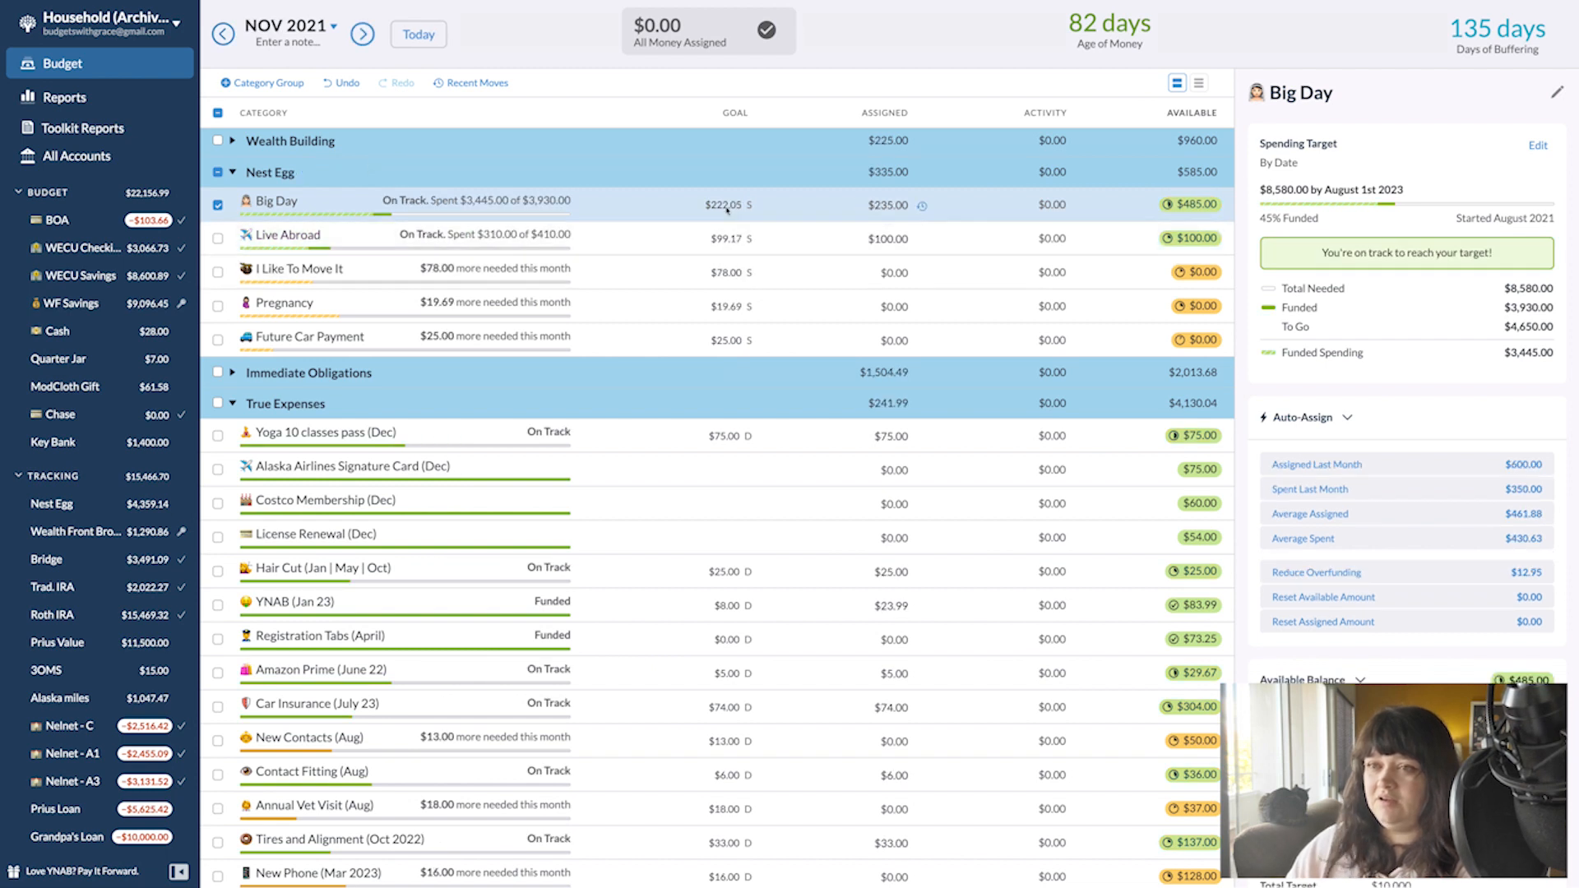
click(865, 207)
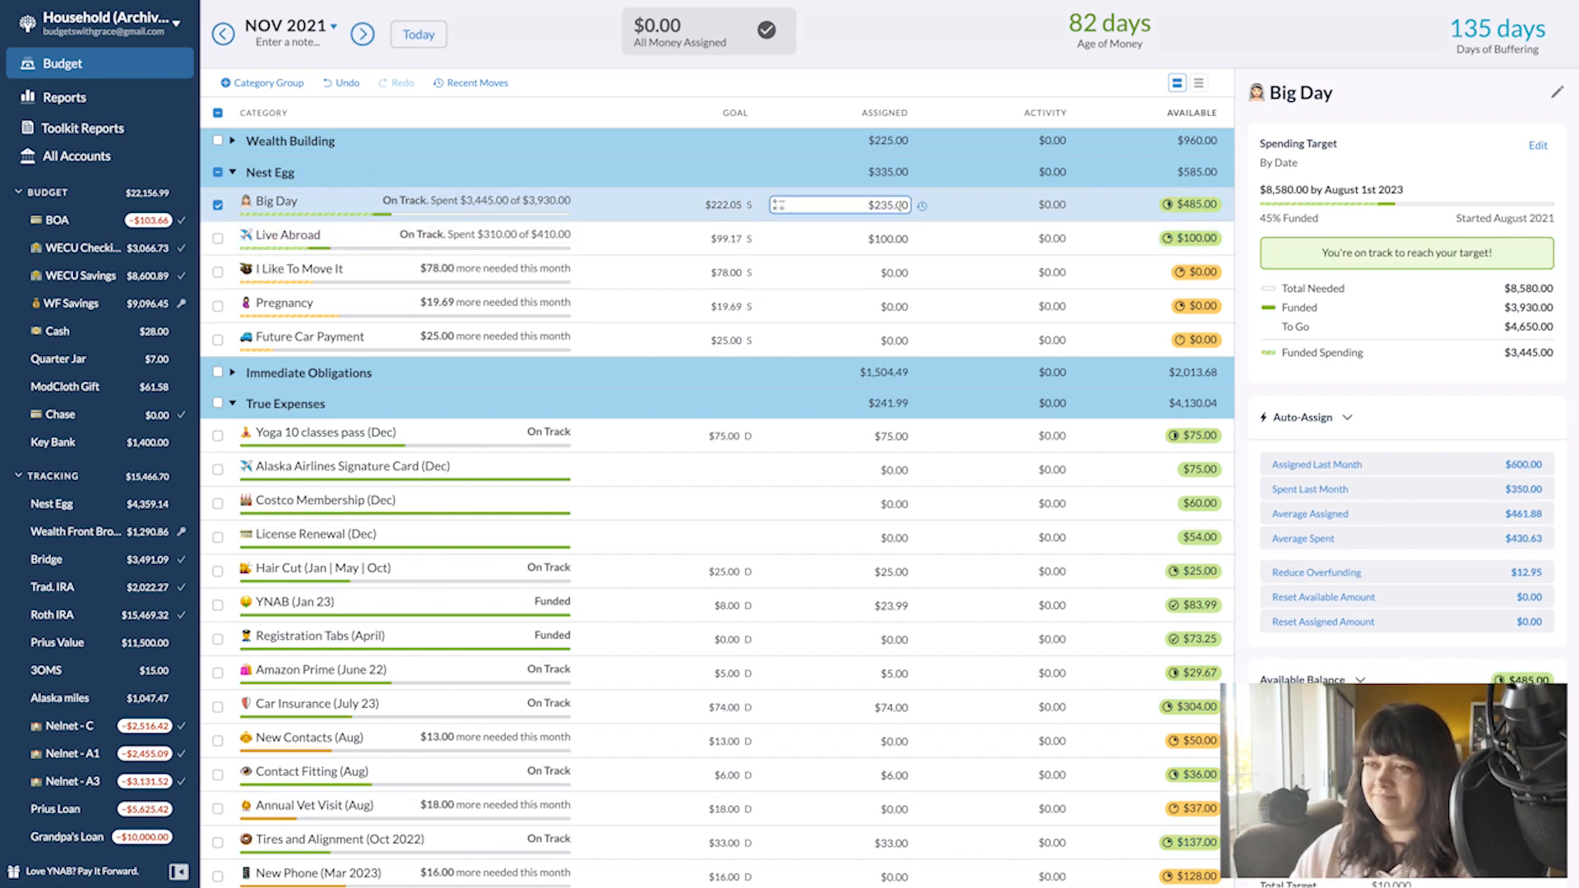
click(903, 205)
click(903, 205)
key(BackSpace)
key(BackSpace)
key(BackSpace)
key(BackSpace)
key(BackSpace)
key(BackSpace)
text(225)
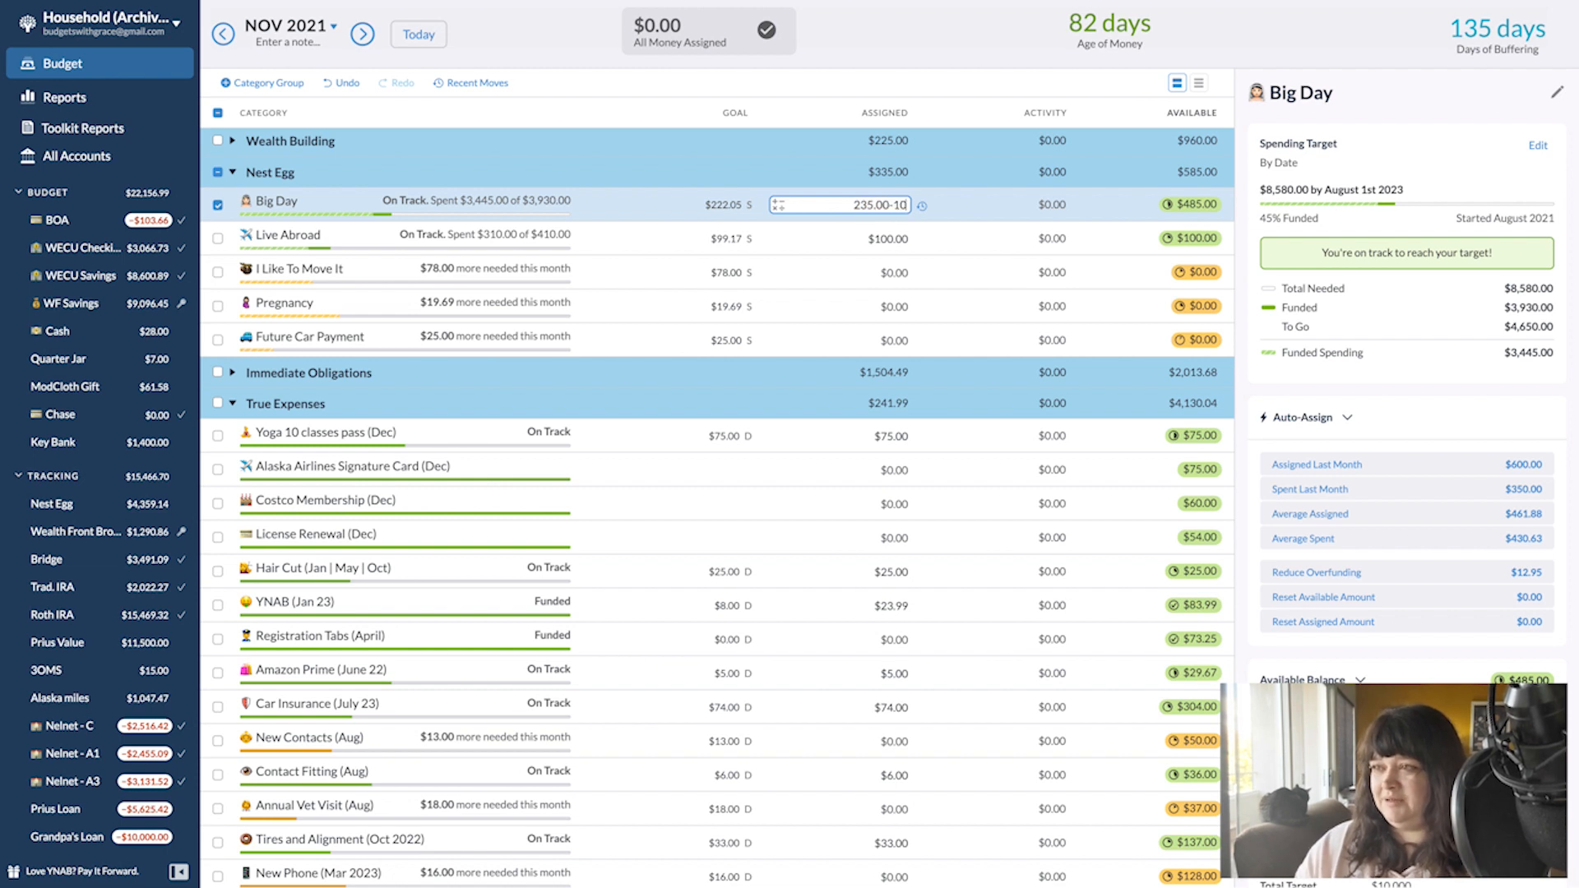
key(Return)
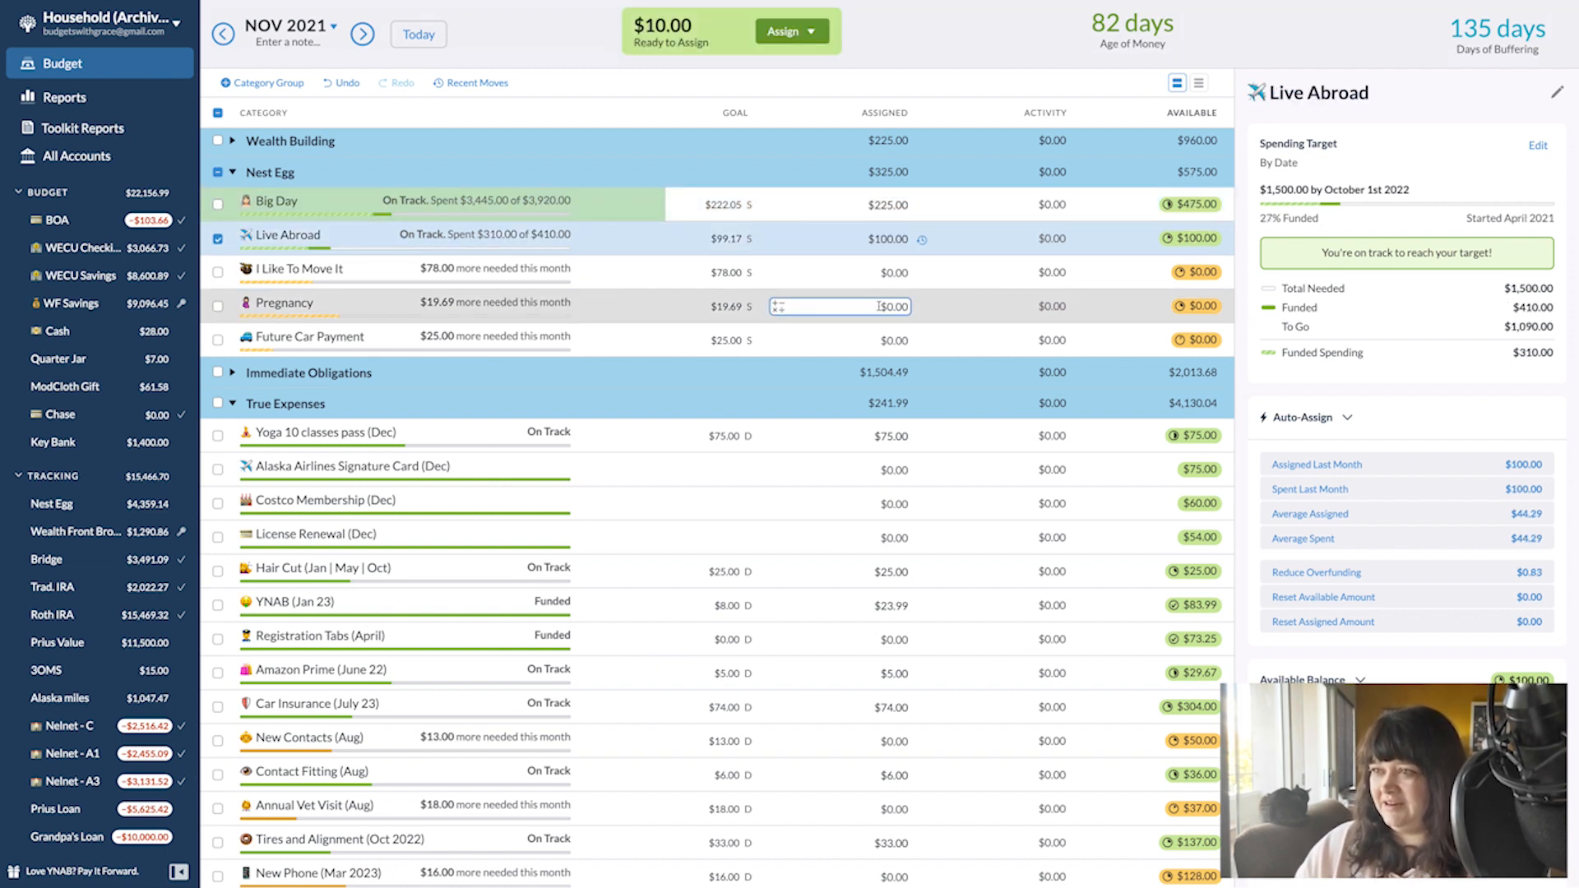
- Assign the freed $10 to the Pregnancy category in the Nest Egg group
click(879, 306)
text(10)
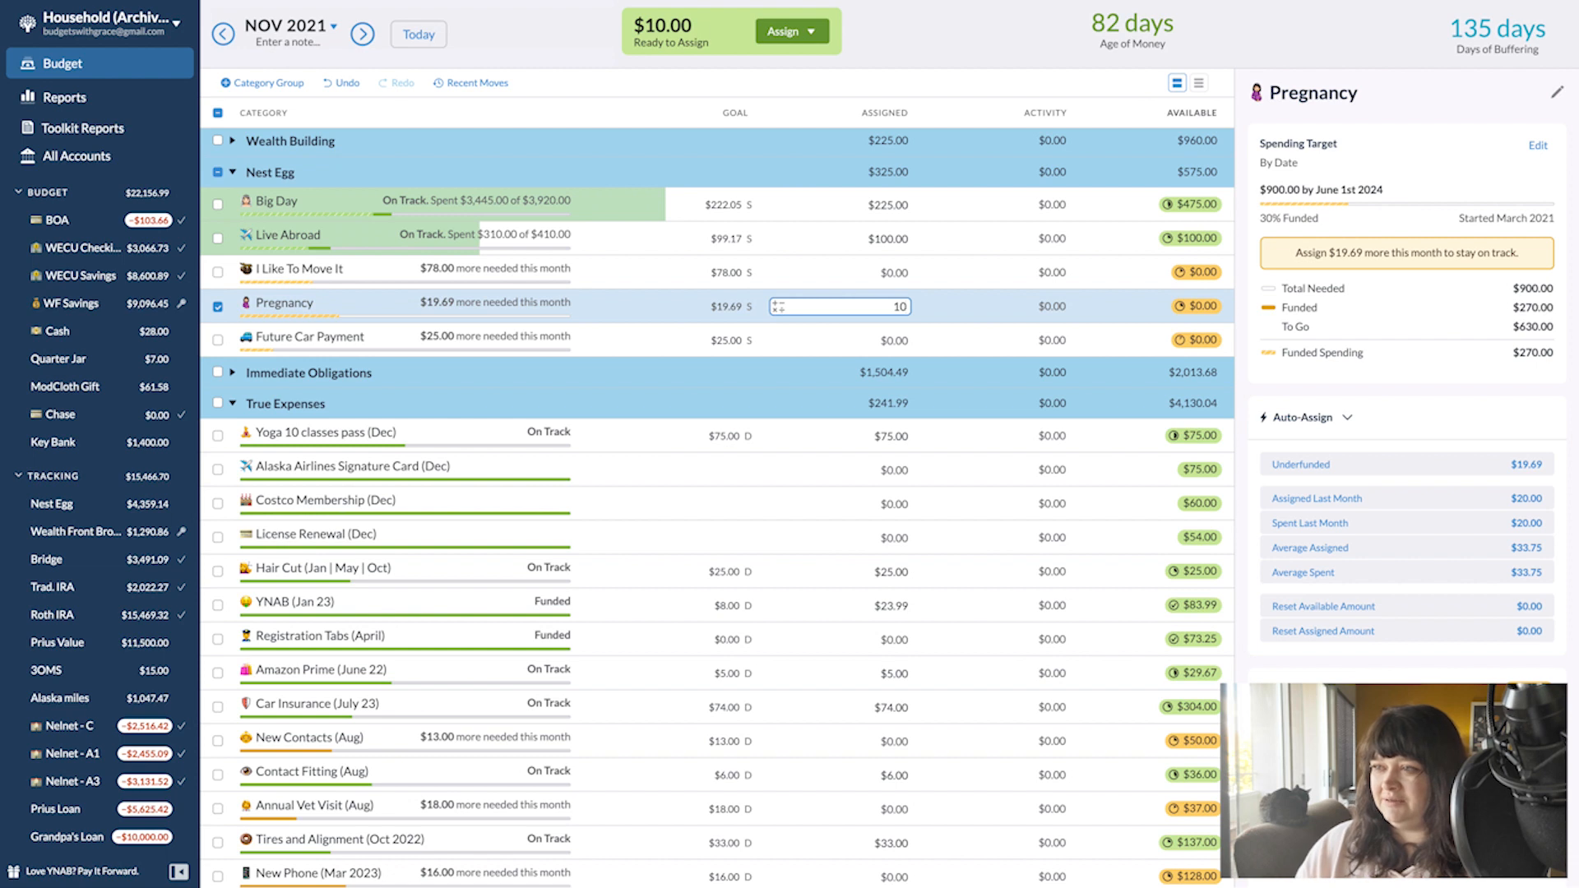
key(Return)
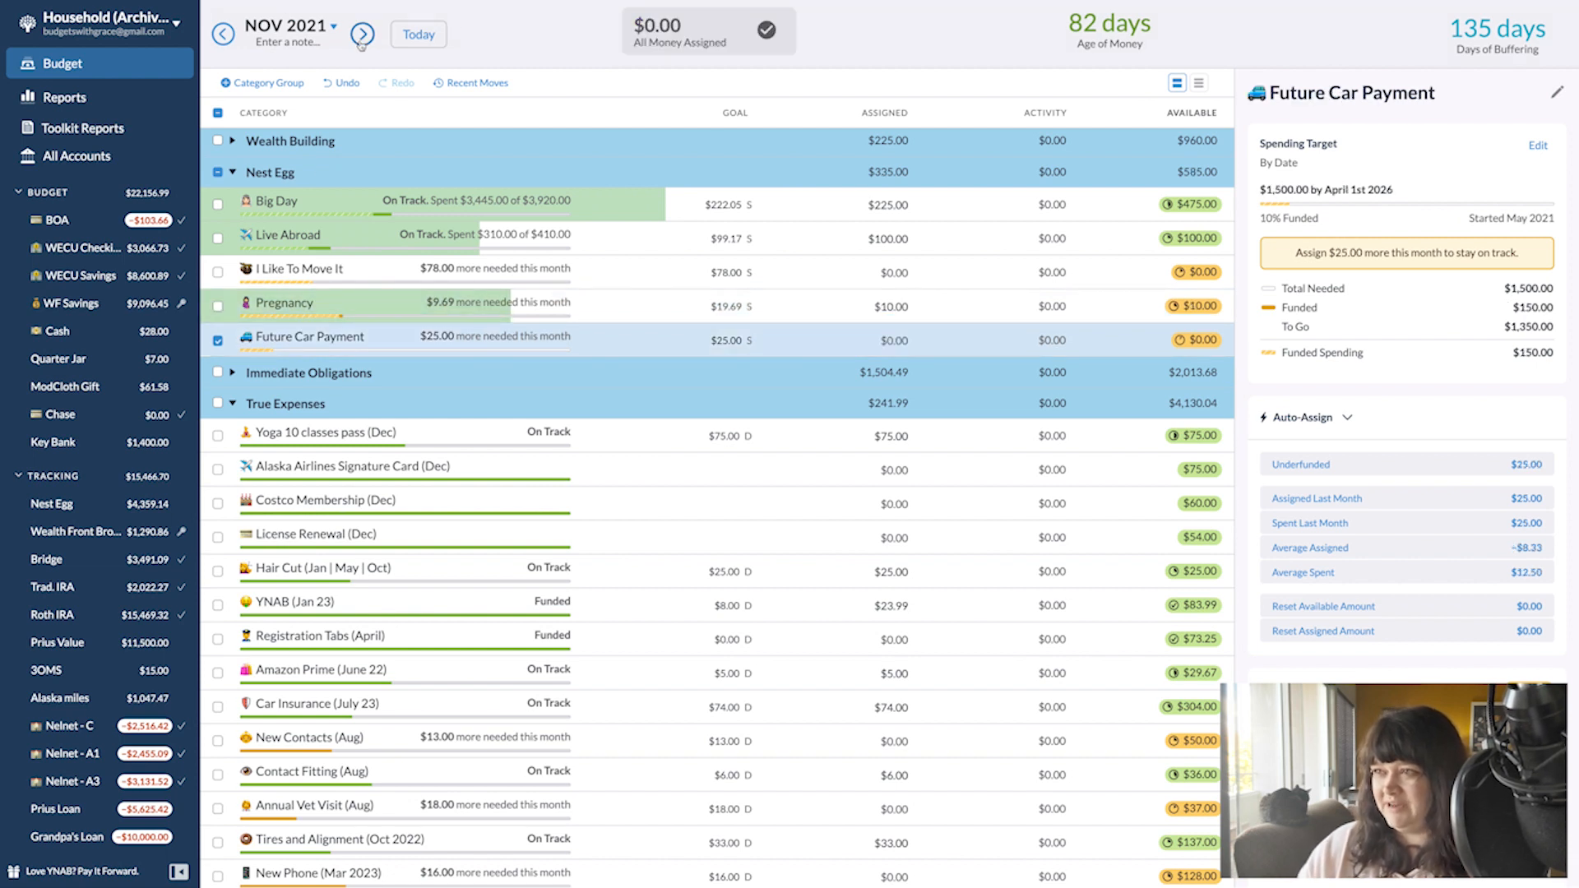
- Clear the category selection and view the Ready to Assign breakdown for November 2021
click(362, 37)
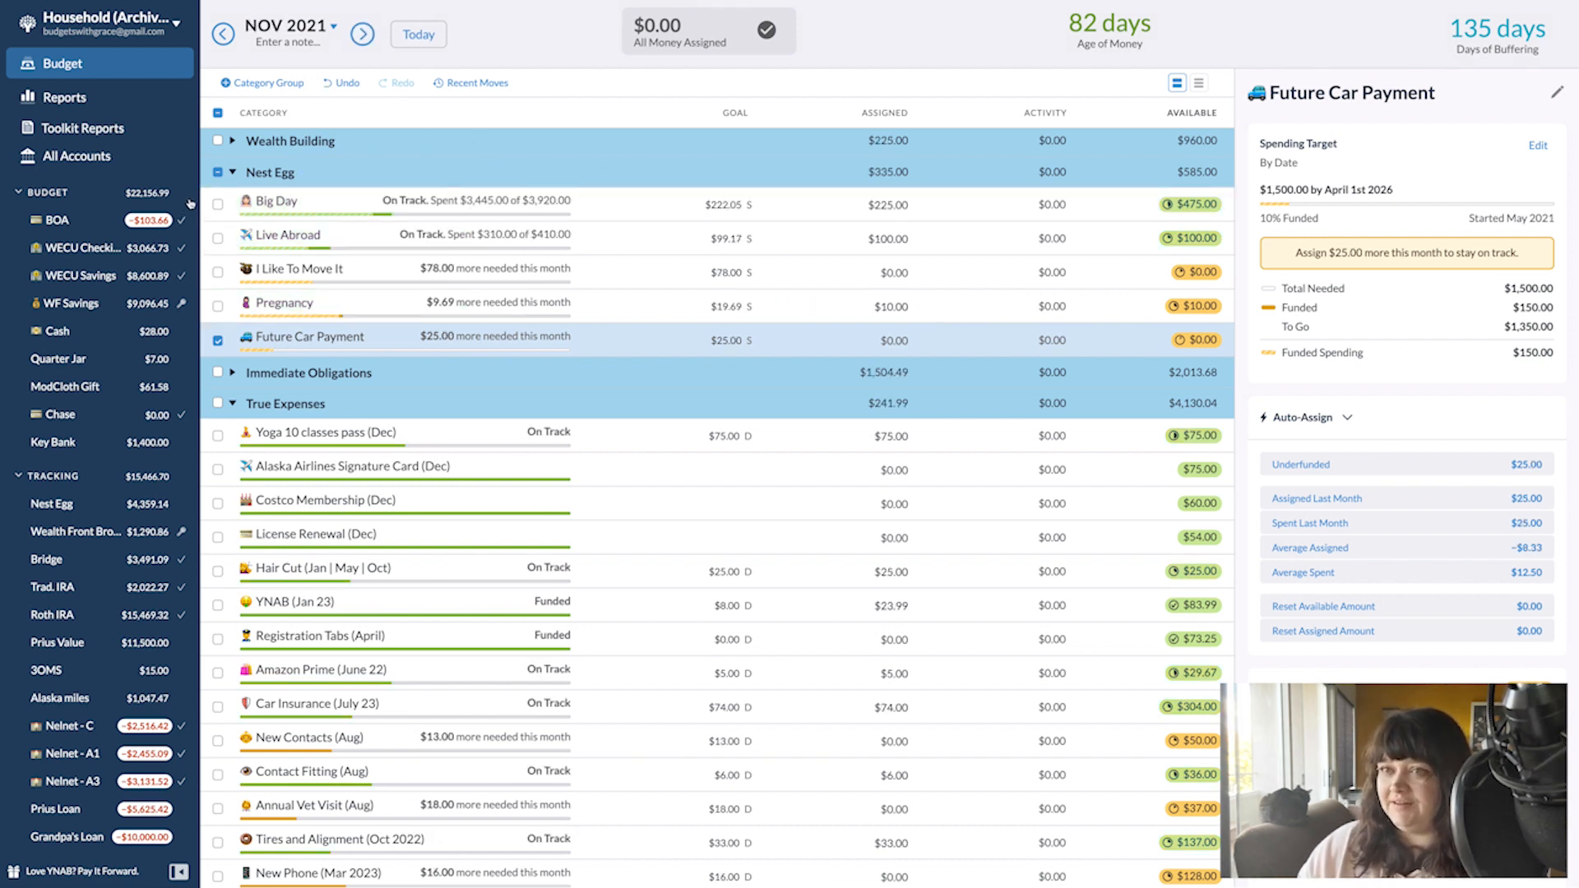
click(218, 172)
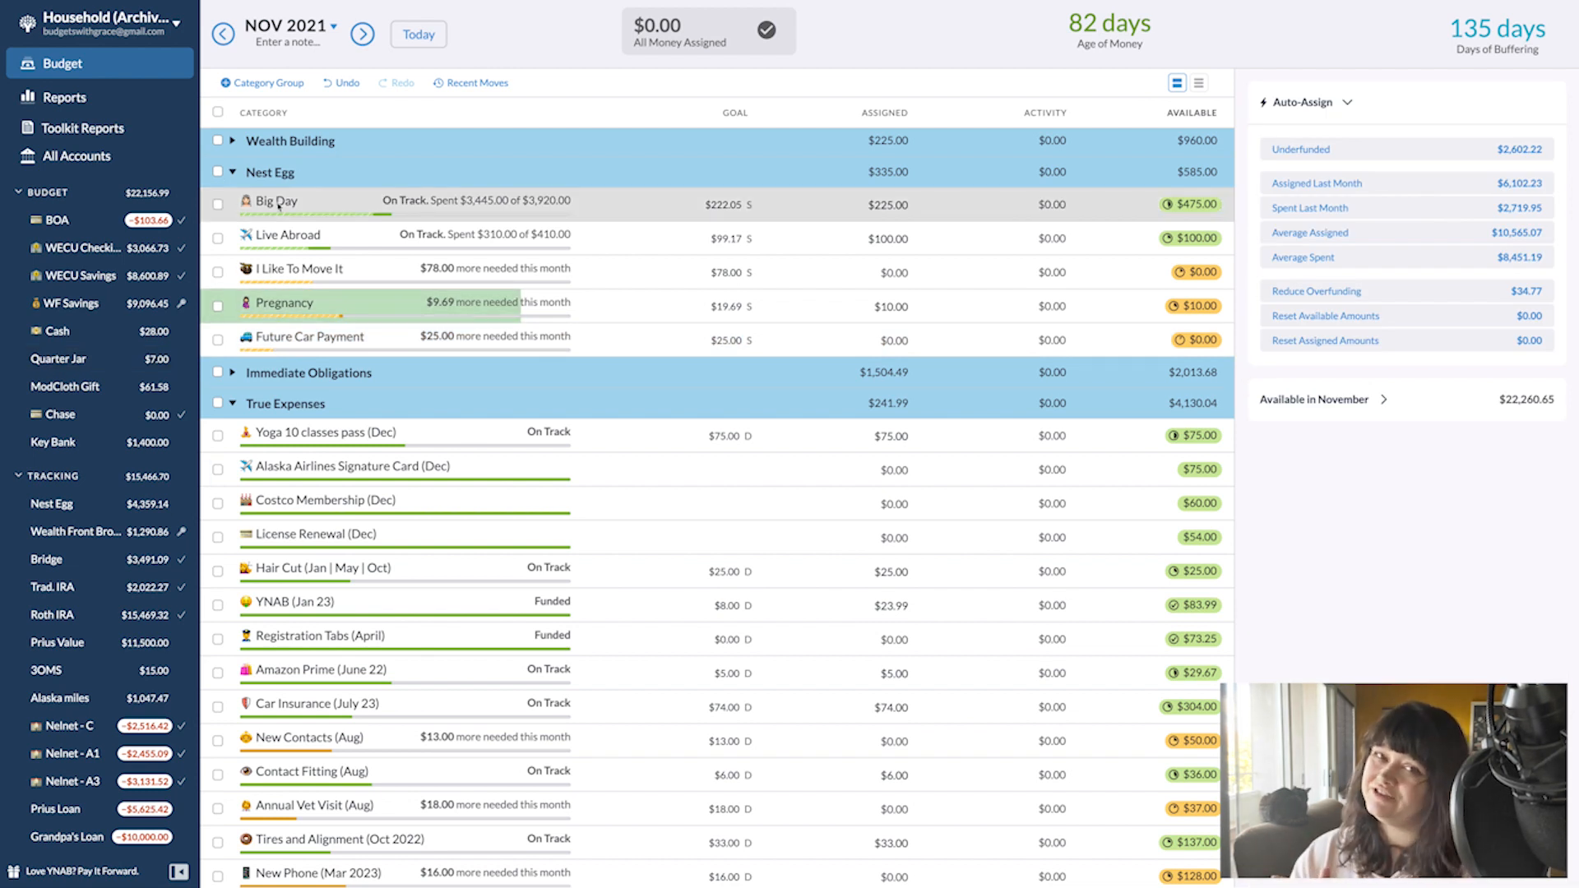
mouse_move(279, 206)
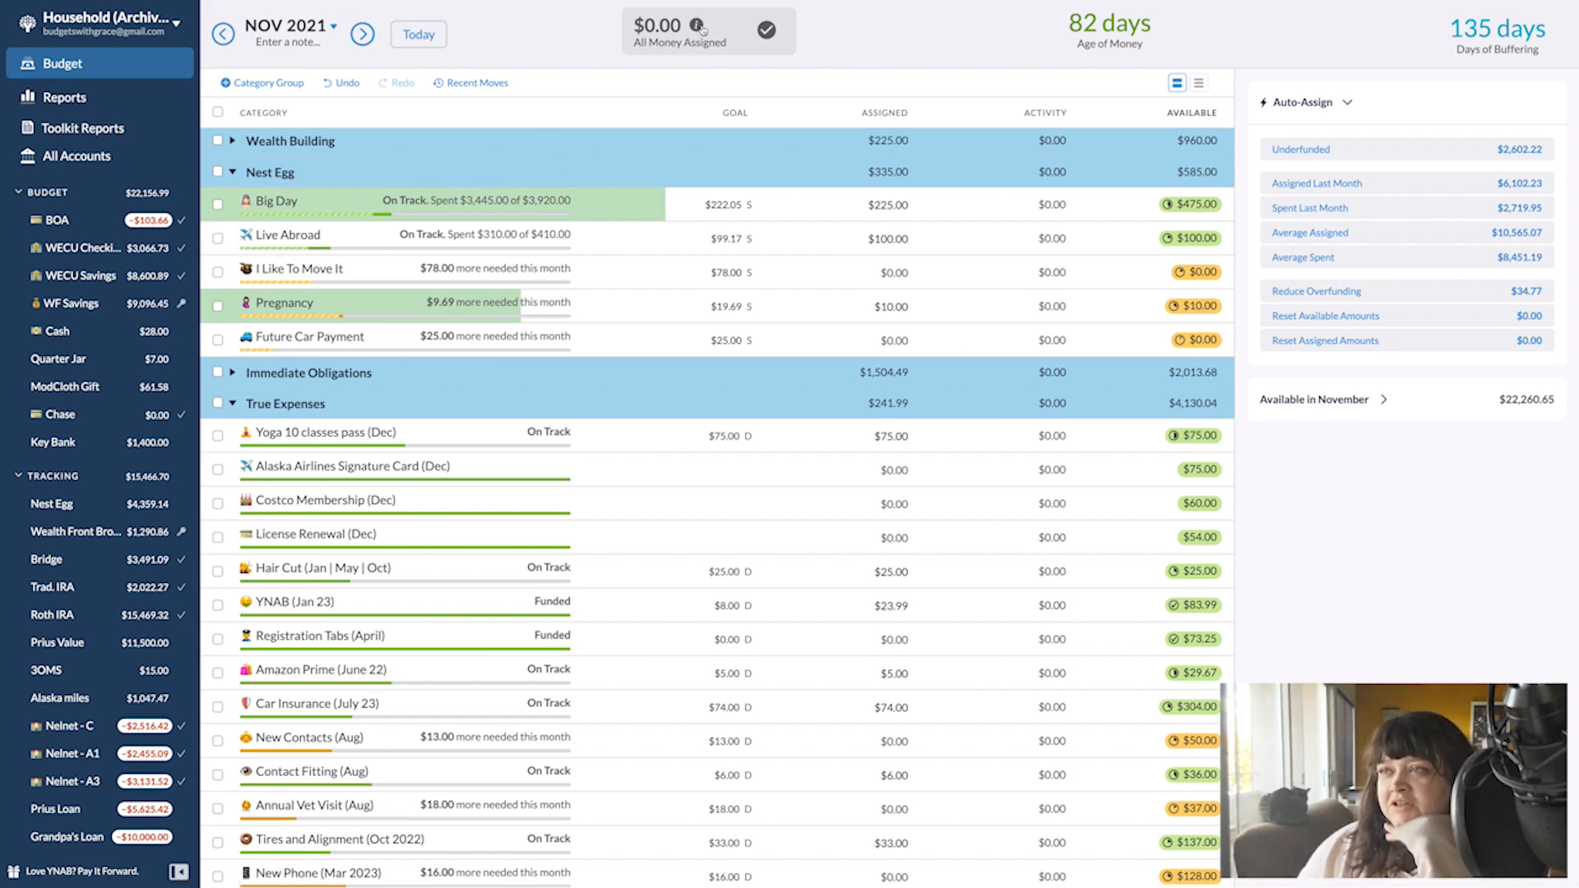
click(673, 44)
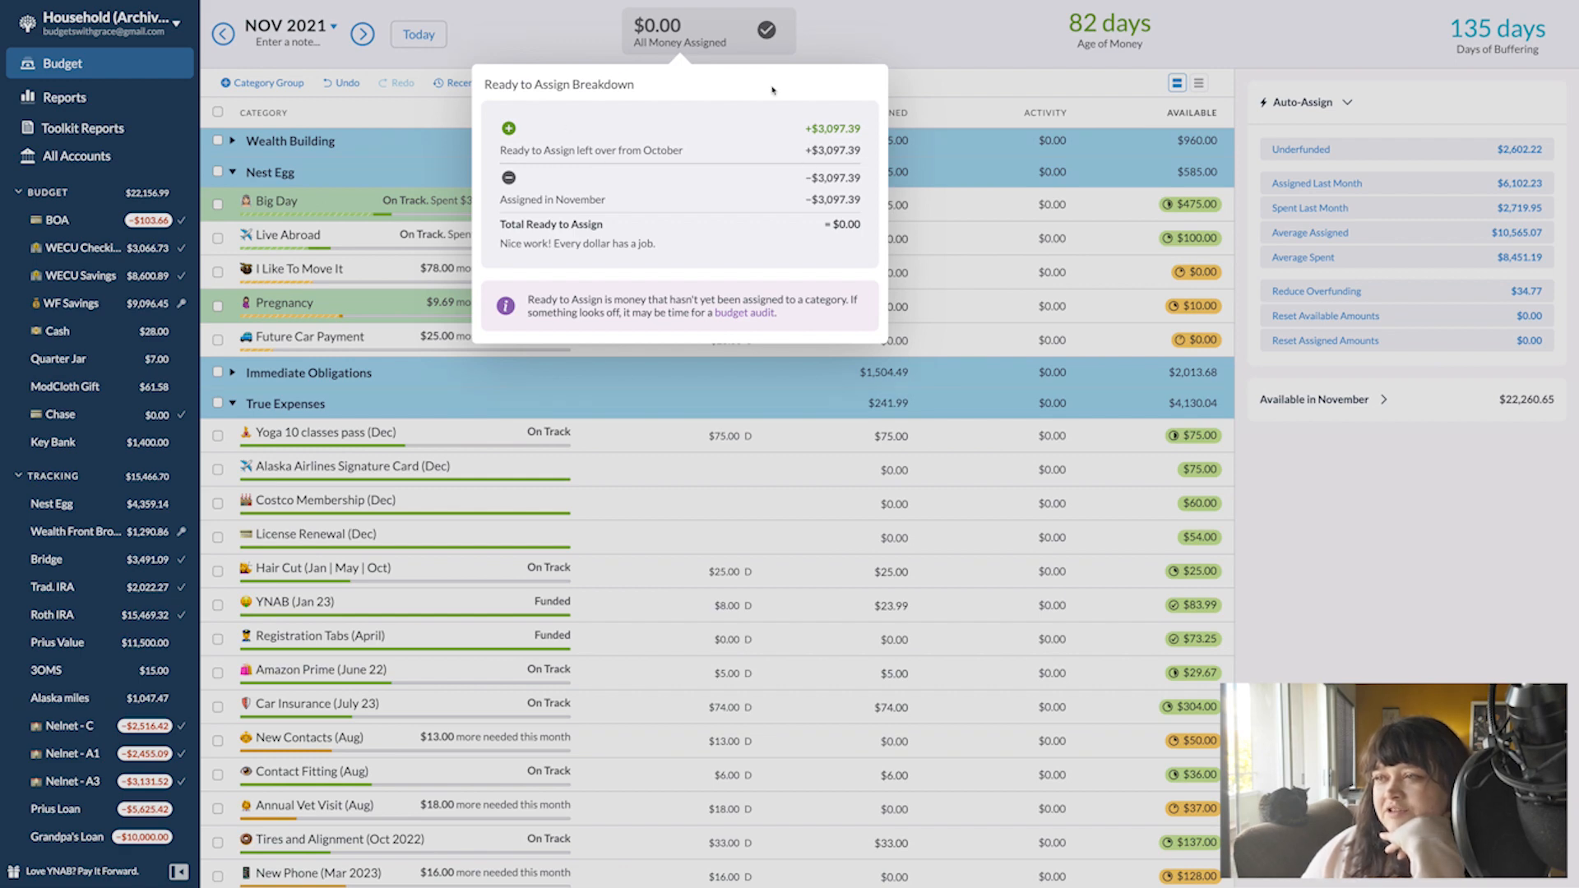
- Examine October 2021's Ready to Assign breakdown, highlighting the amount left over from September, and close it
click(771, 27)
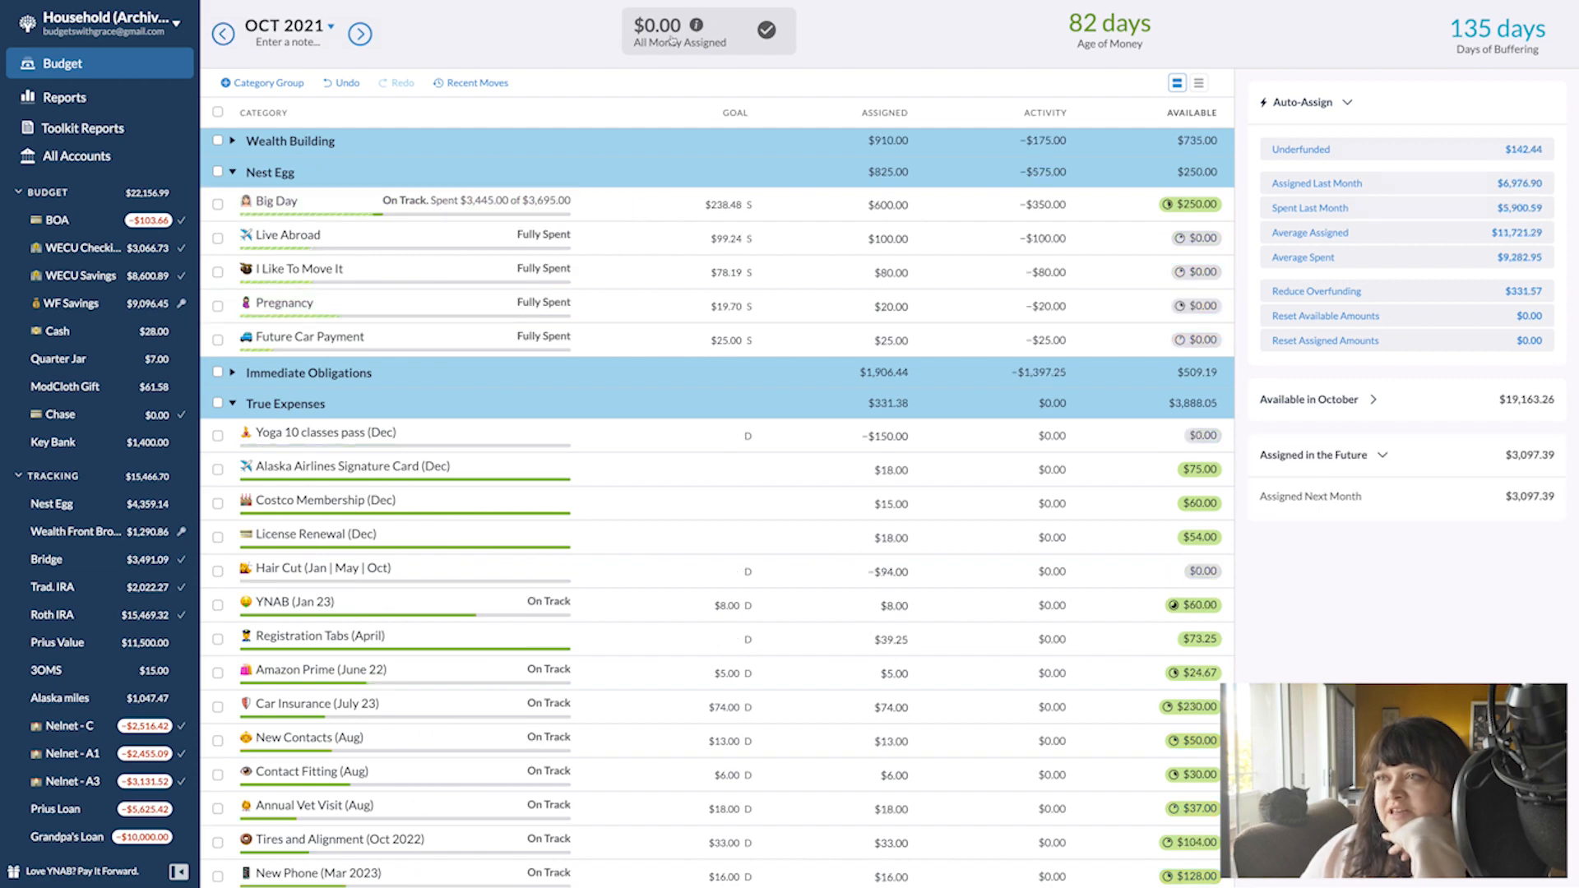
click(684, 39)
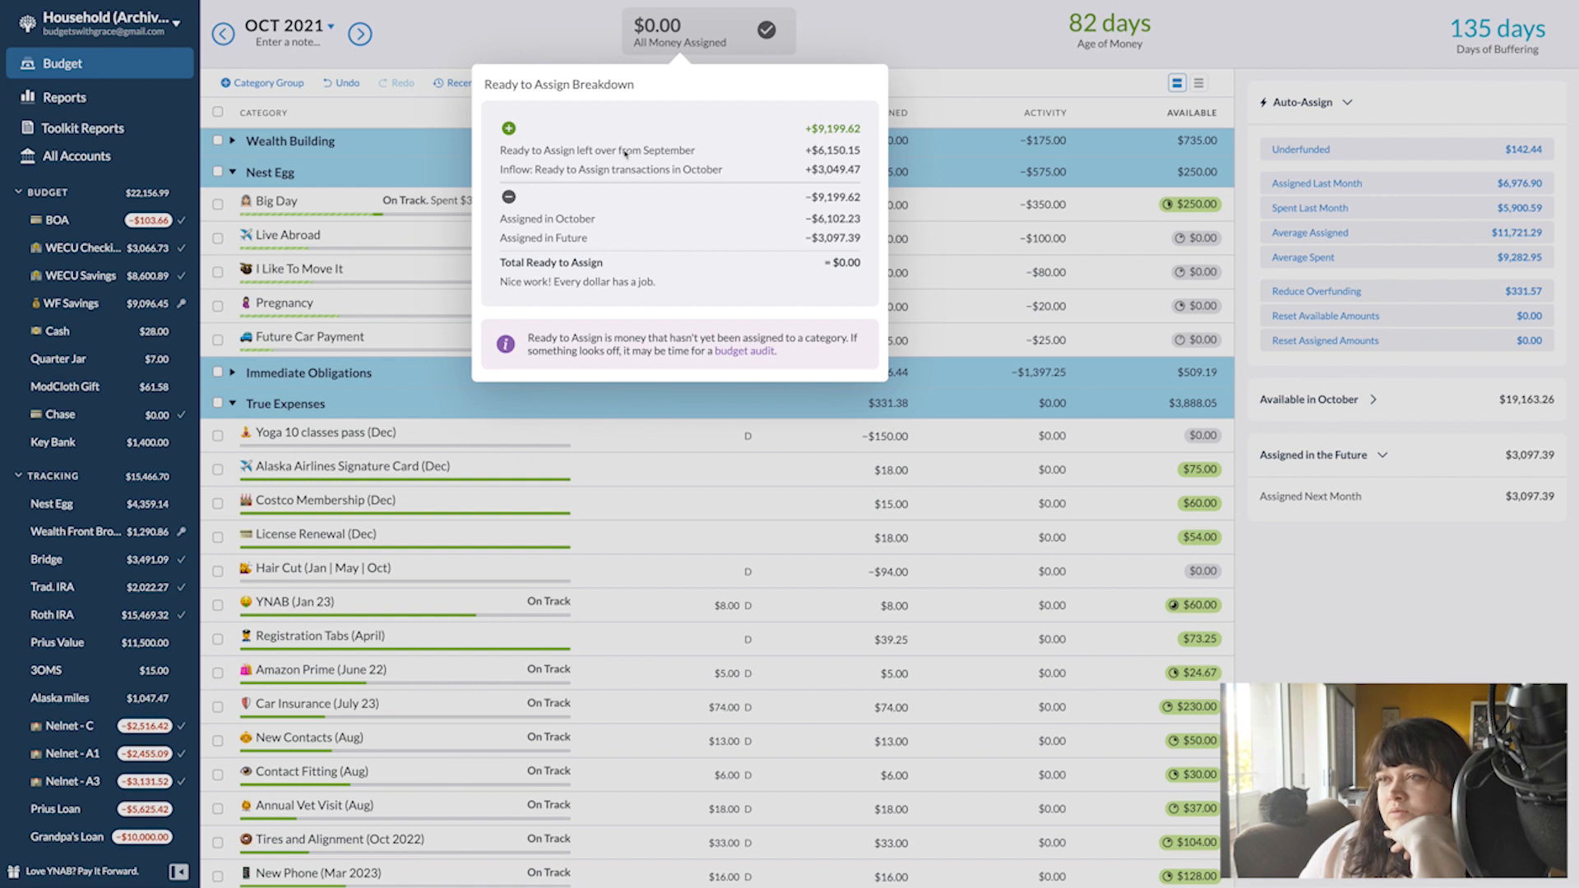
drag(820, 151, 860, 150)
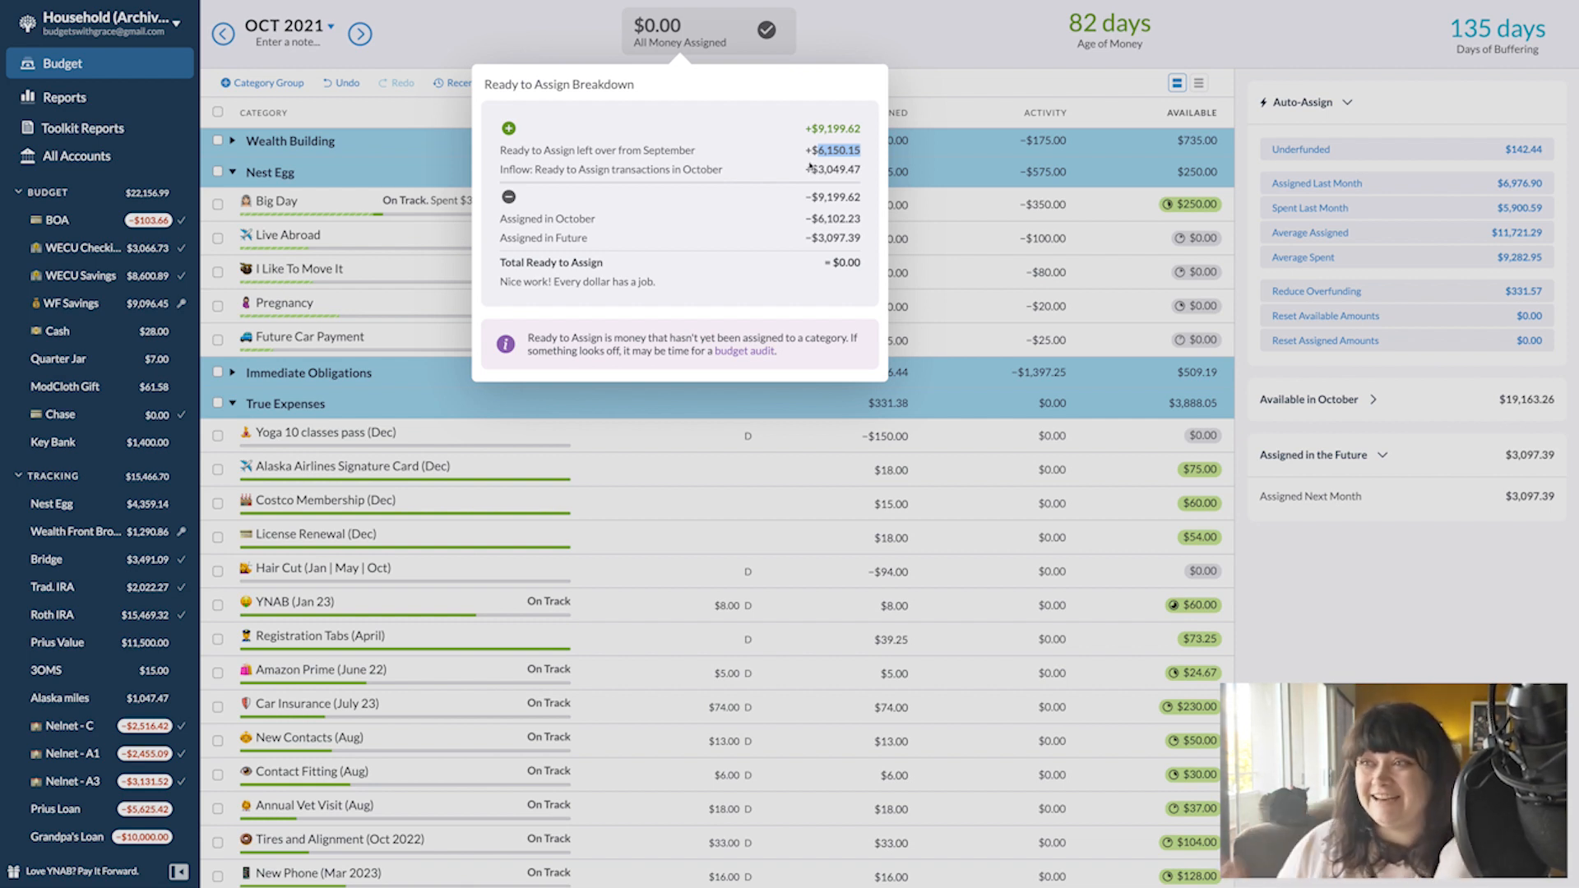
click(522, 47)
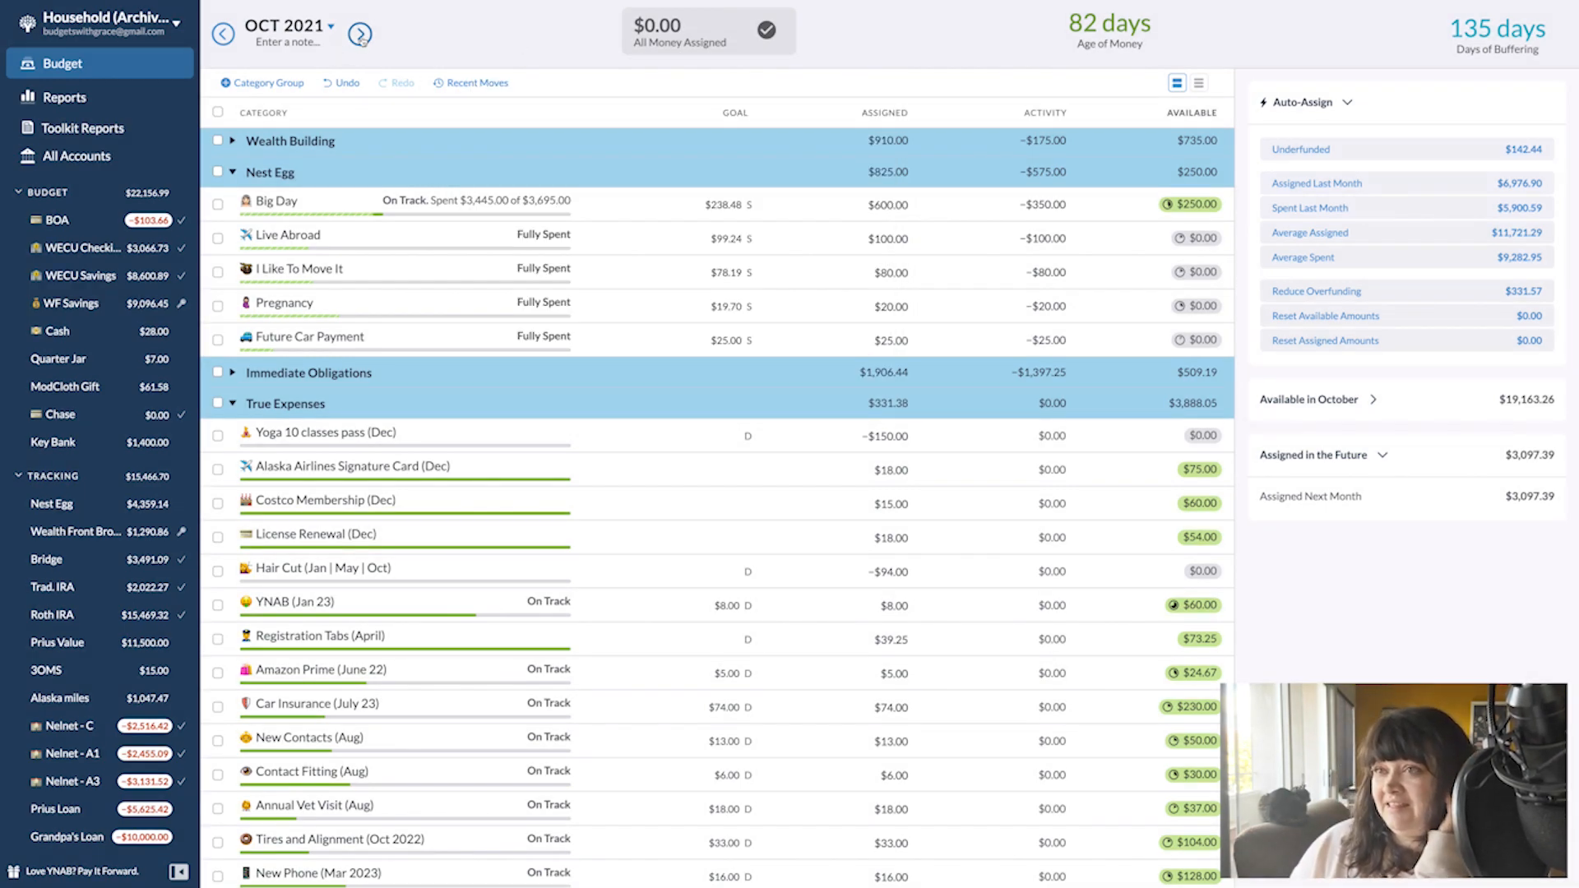
- Undo the latest assignments, from the Pregnancy and Big Day changes back through the $30 November assignment to Christmas
click(352, 84)
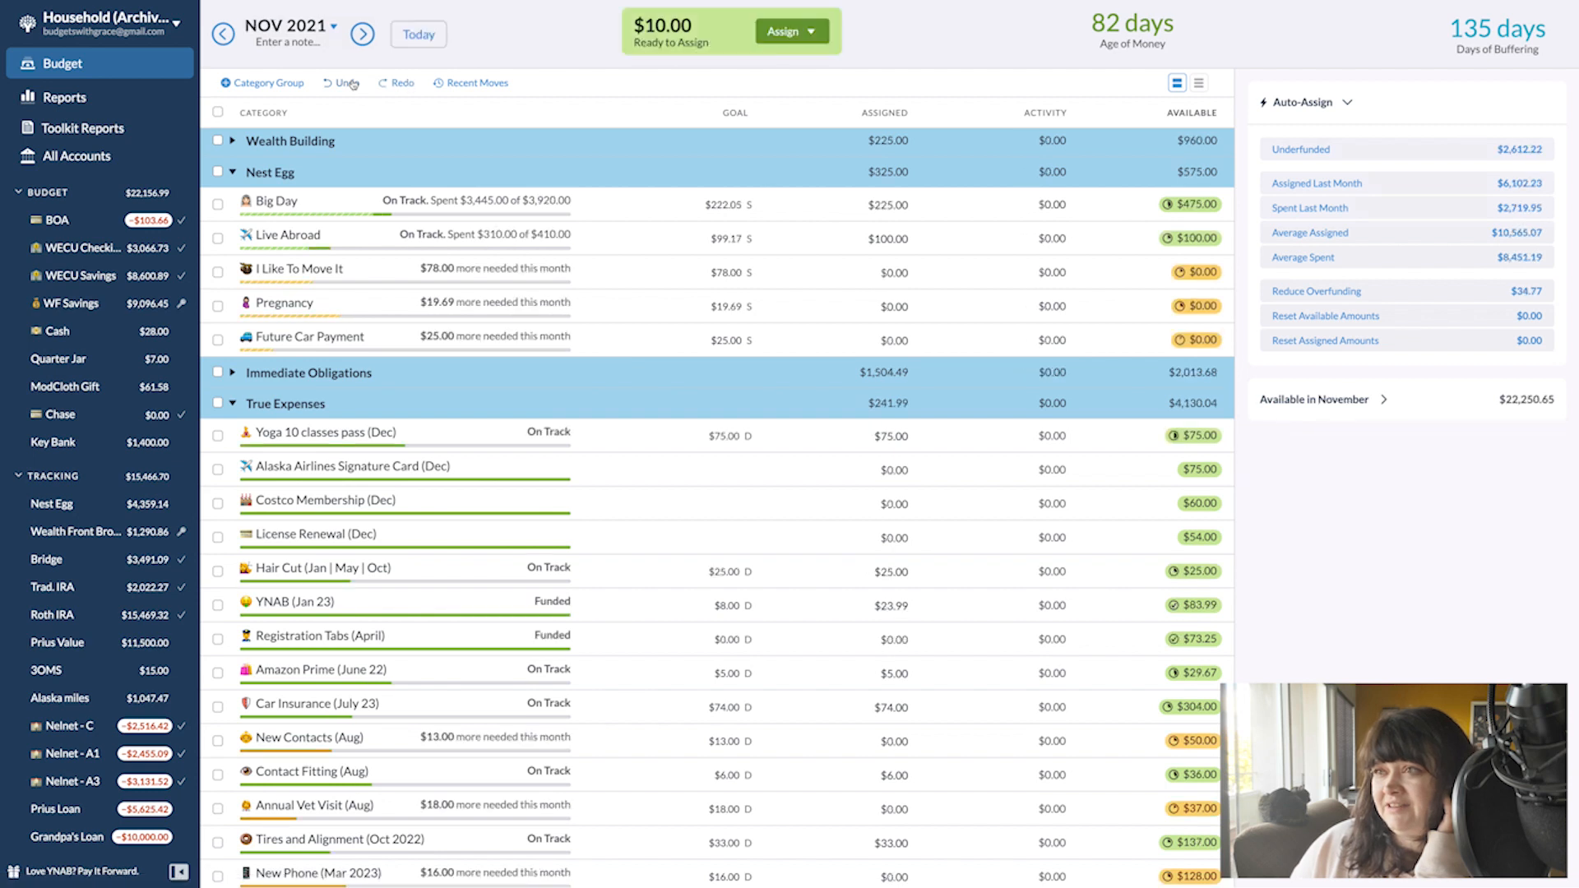
click(352, 84)
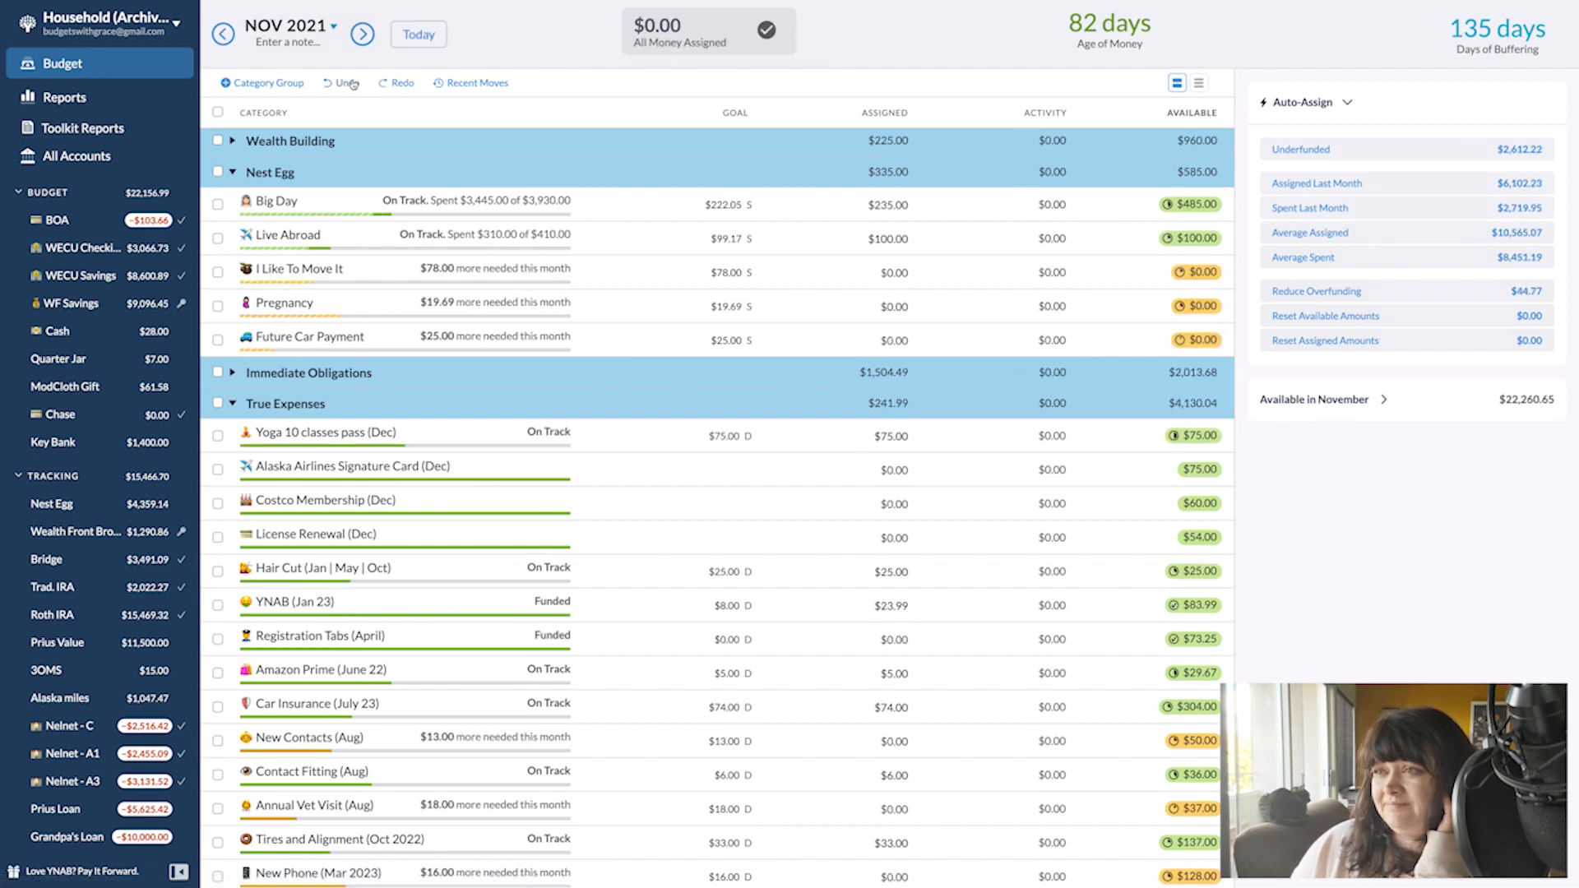
click(352, 84)
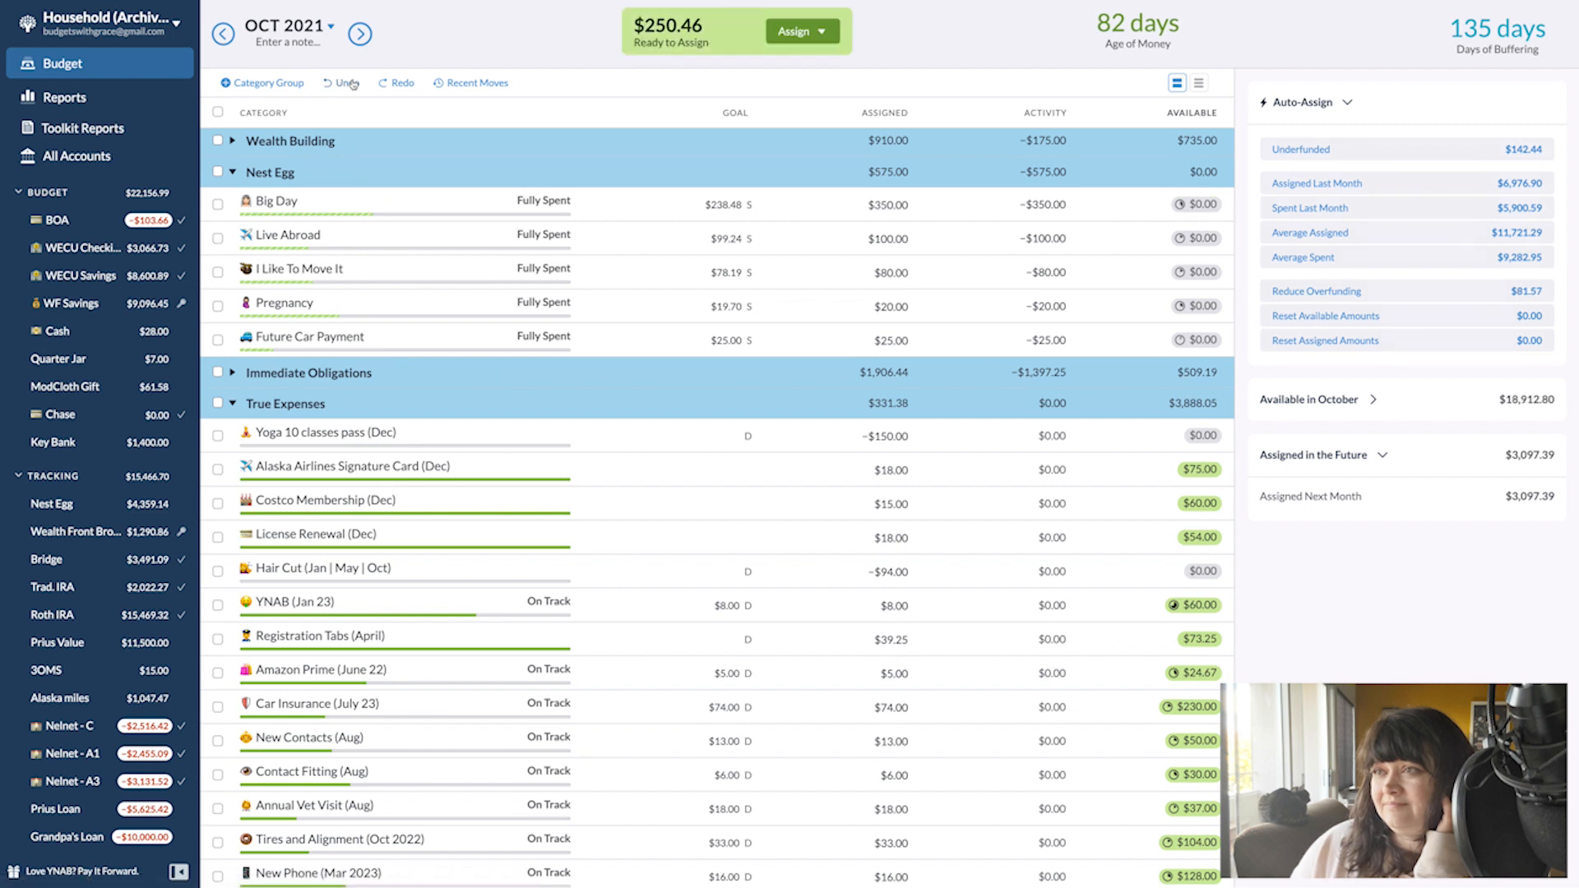
click(352, 84)
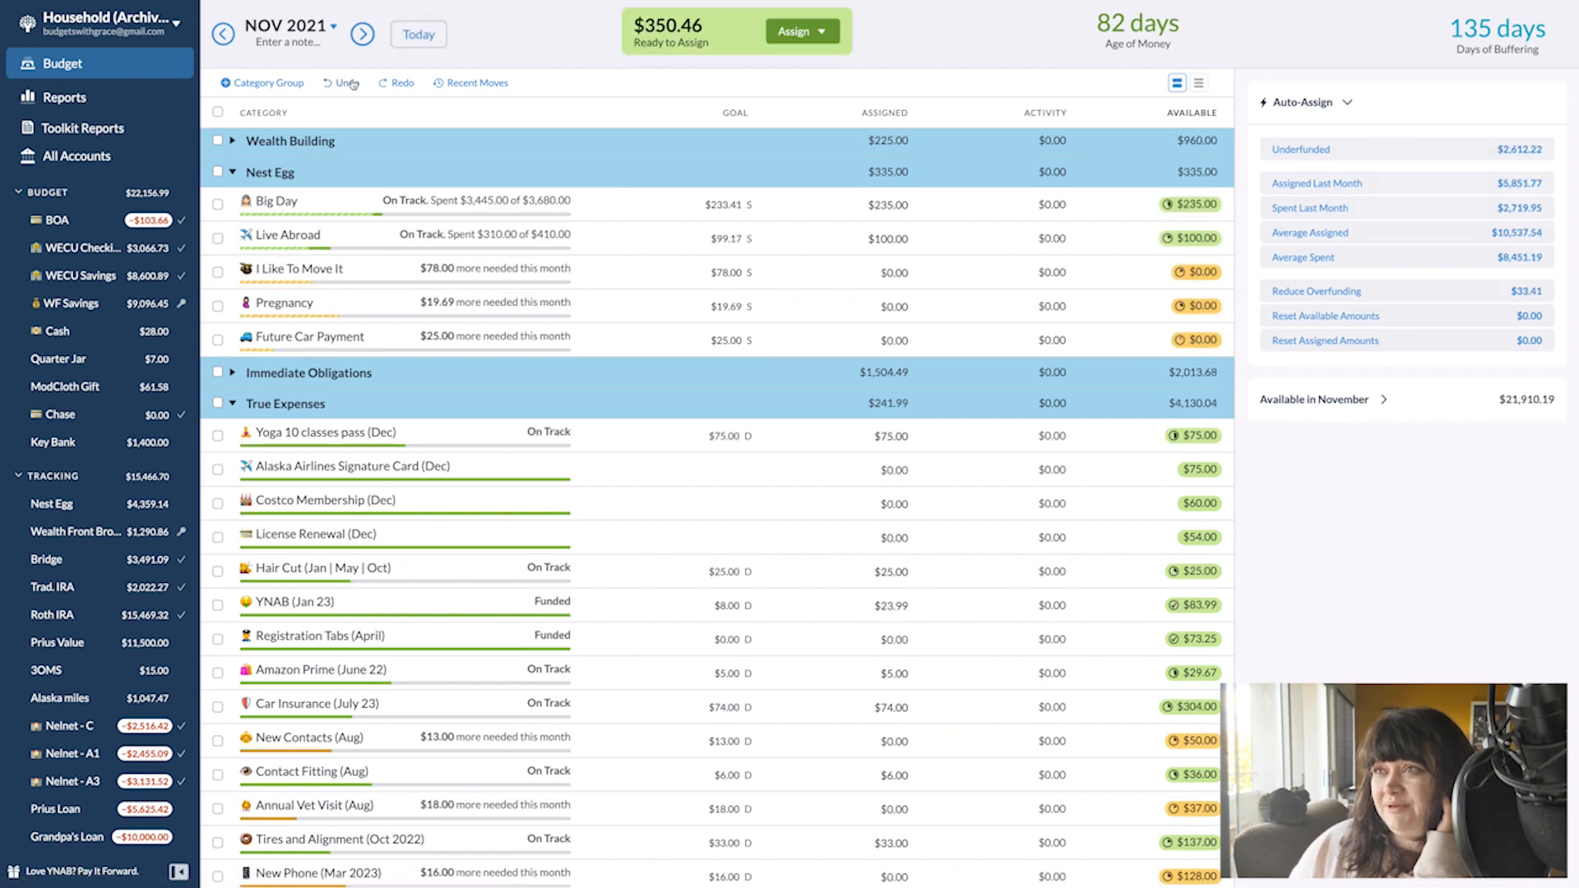
click(352, 84)
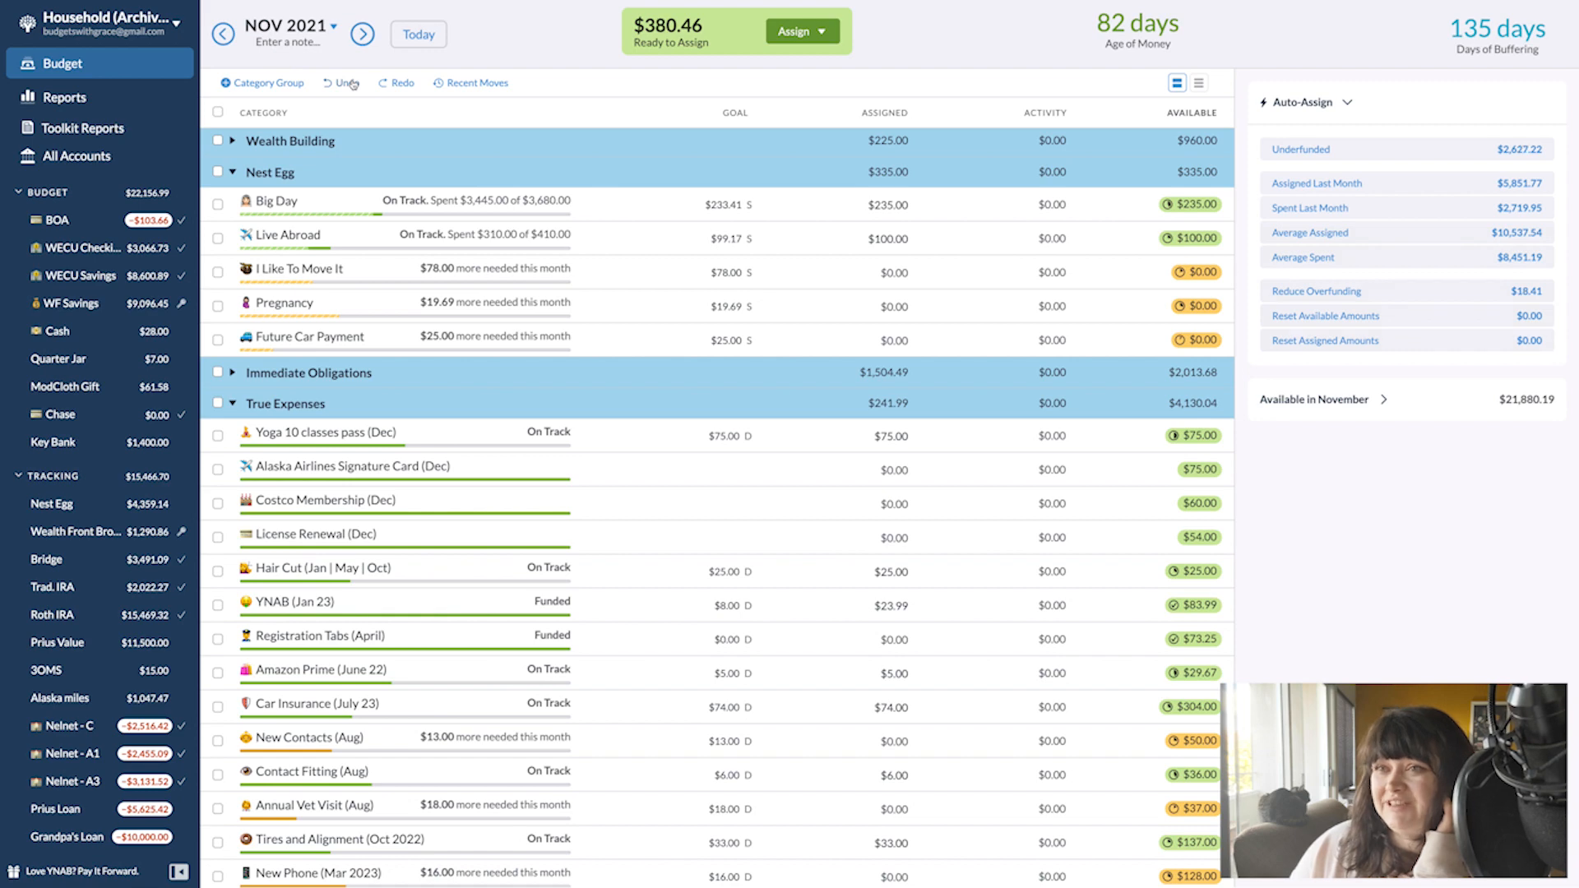
- Review the recent moves, including the categories within the latest three-category assignment
click(465, 84)
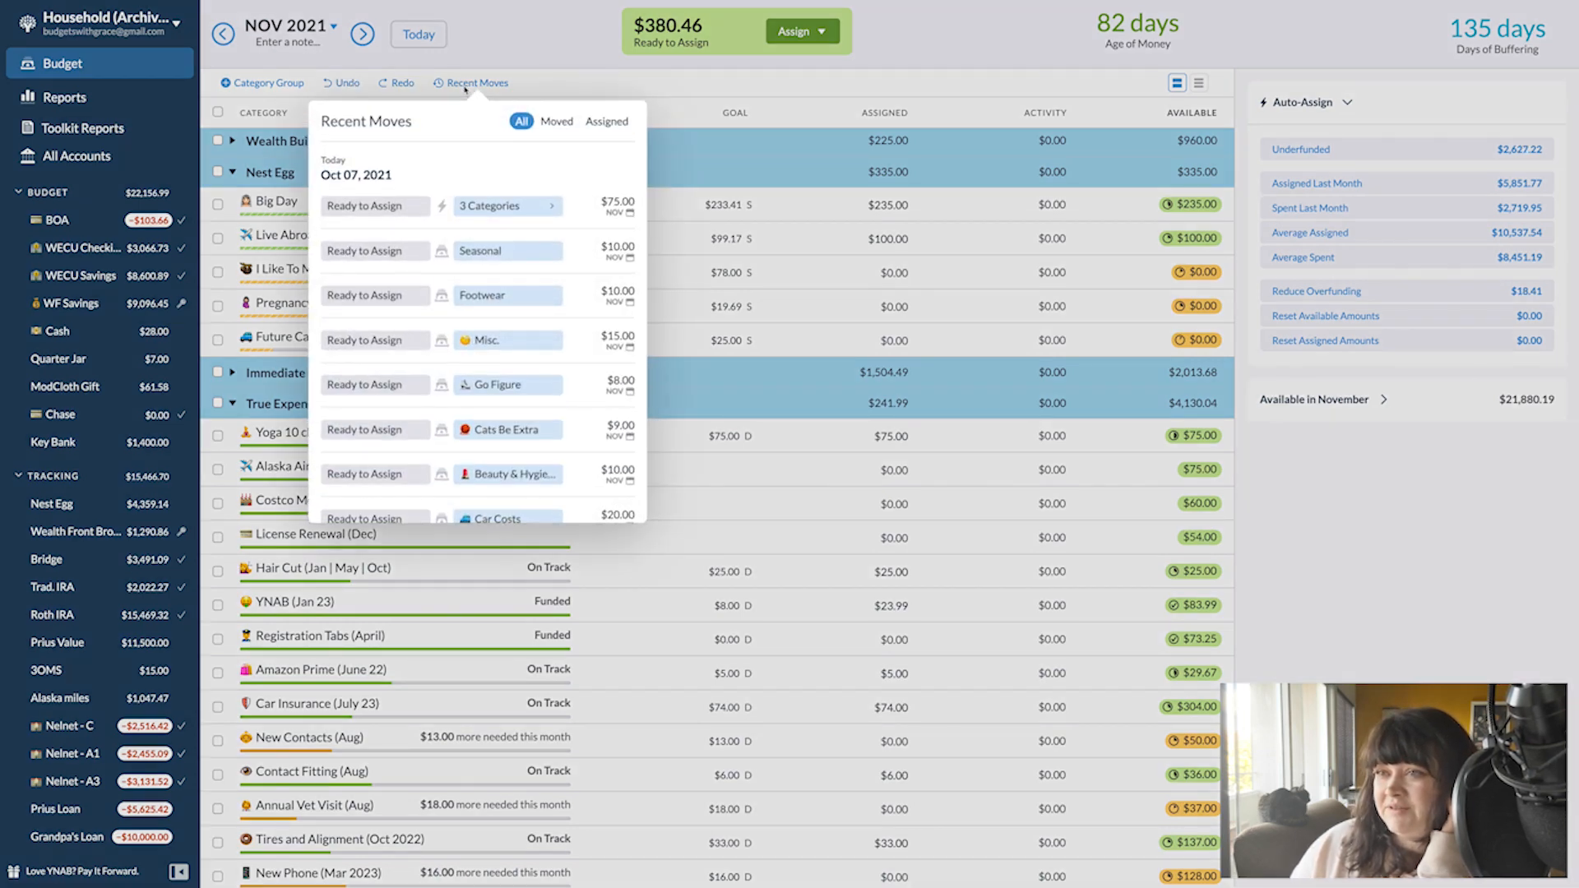
click(501, 207)
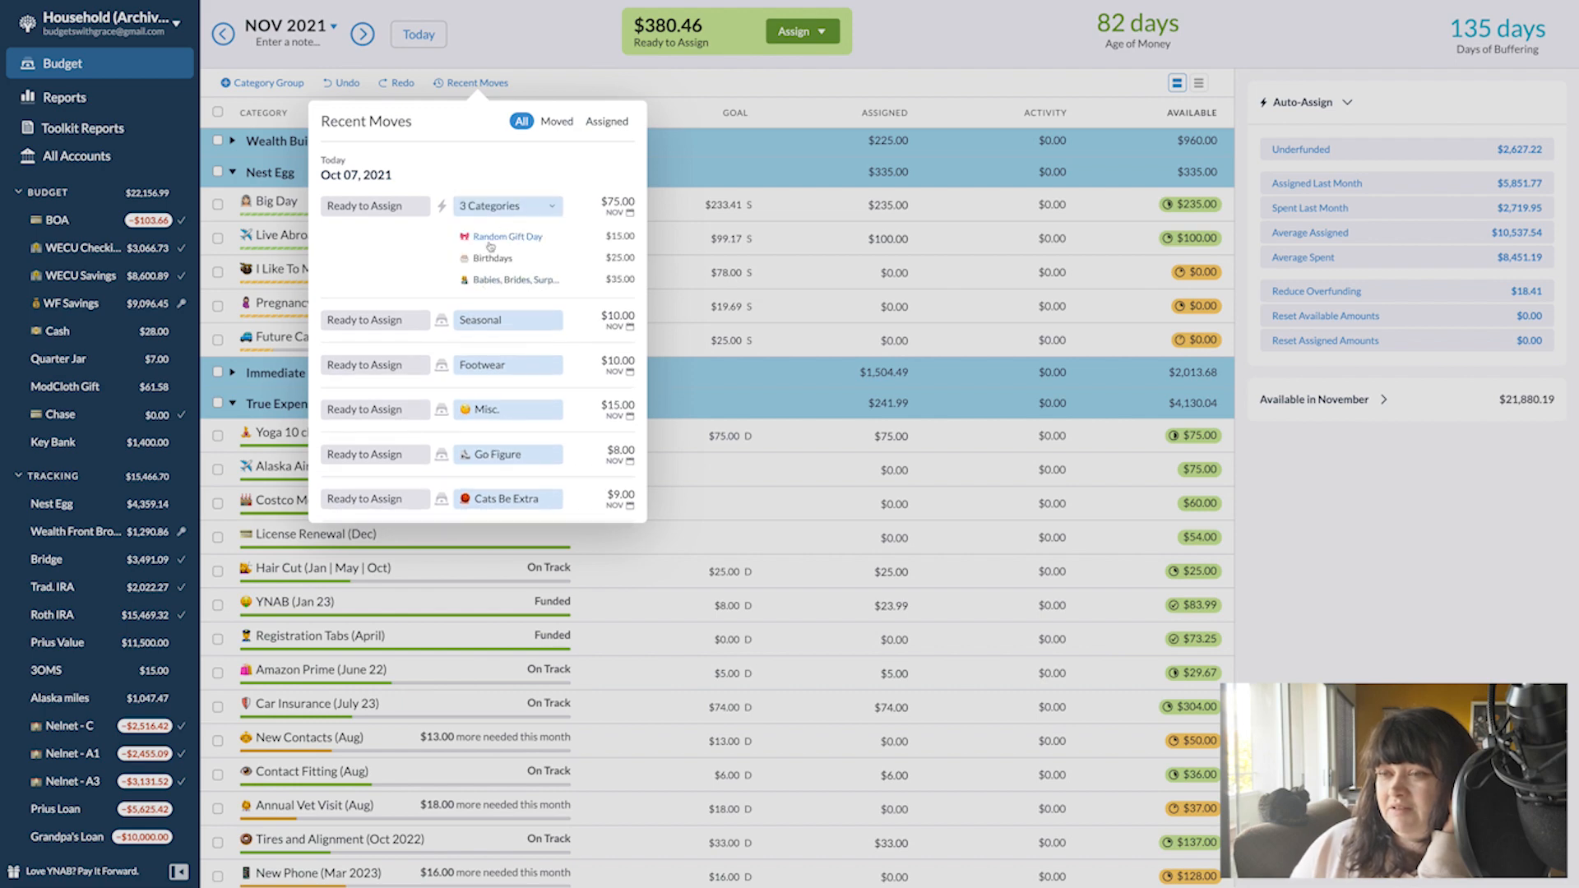
click(486, 59)
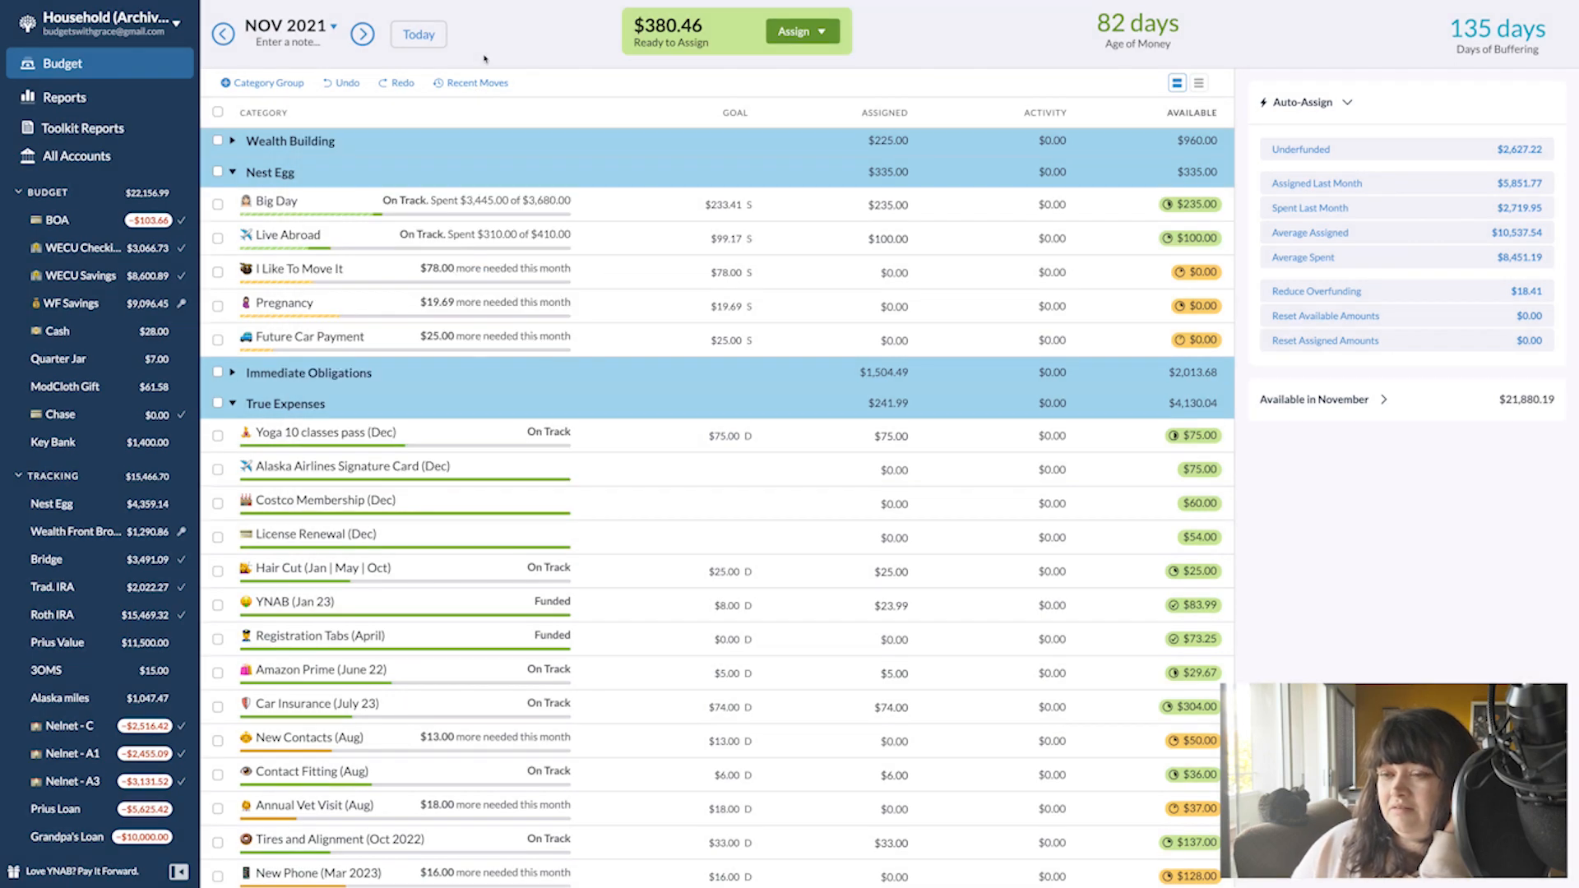
- Collapse all category groups, expand Event Funds, and redo the $30 assignment to Christmas in November 2021
scroll(605, 655, down, 1)
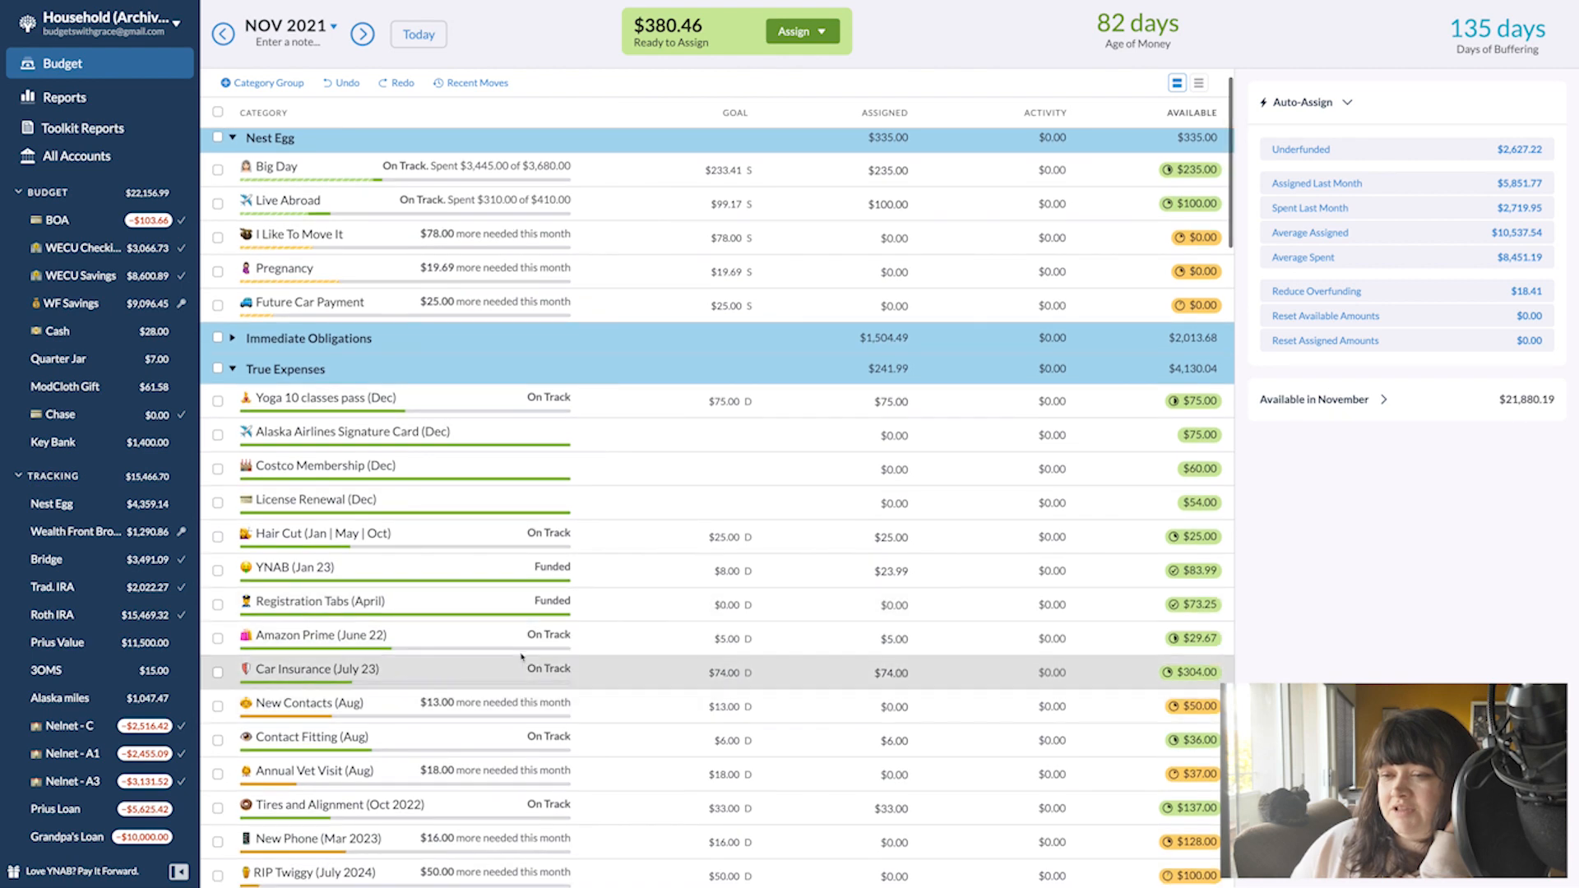
click(342, 344)
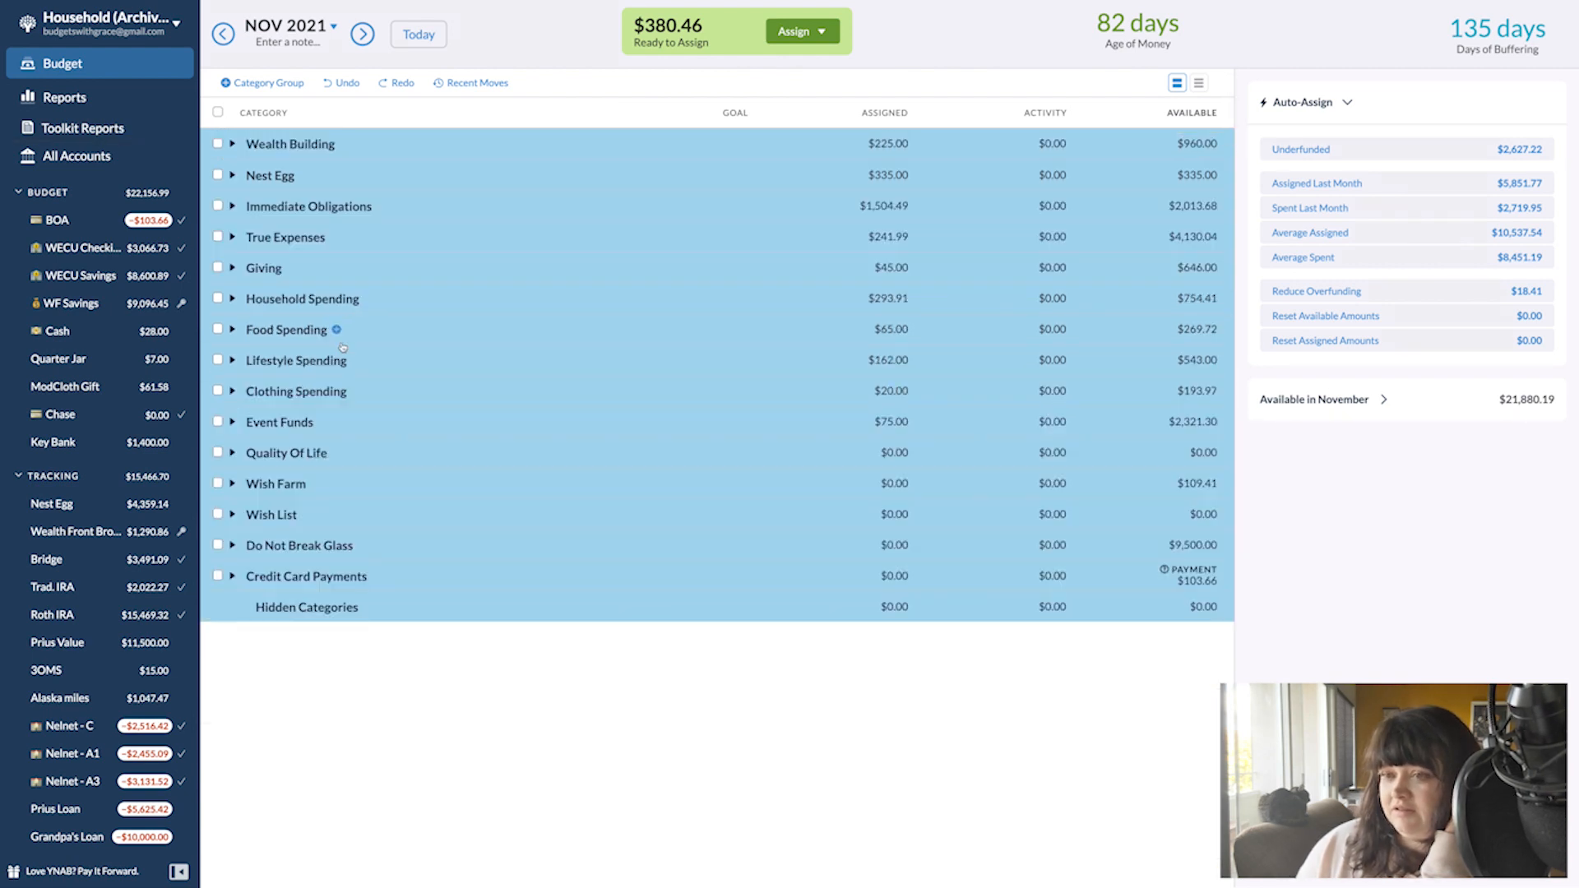
click(233, 423)
scroll(631, 445, down, 1)
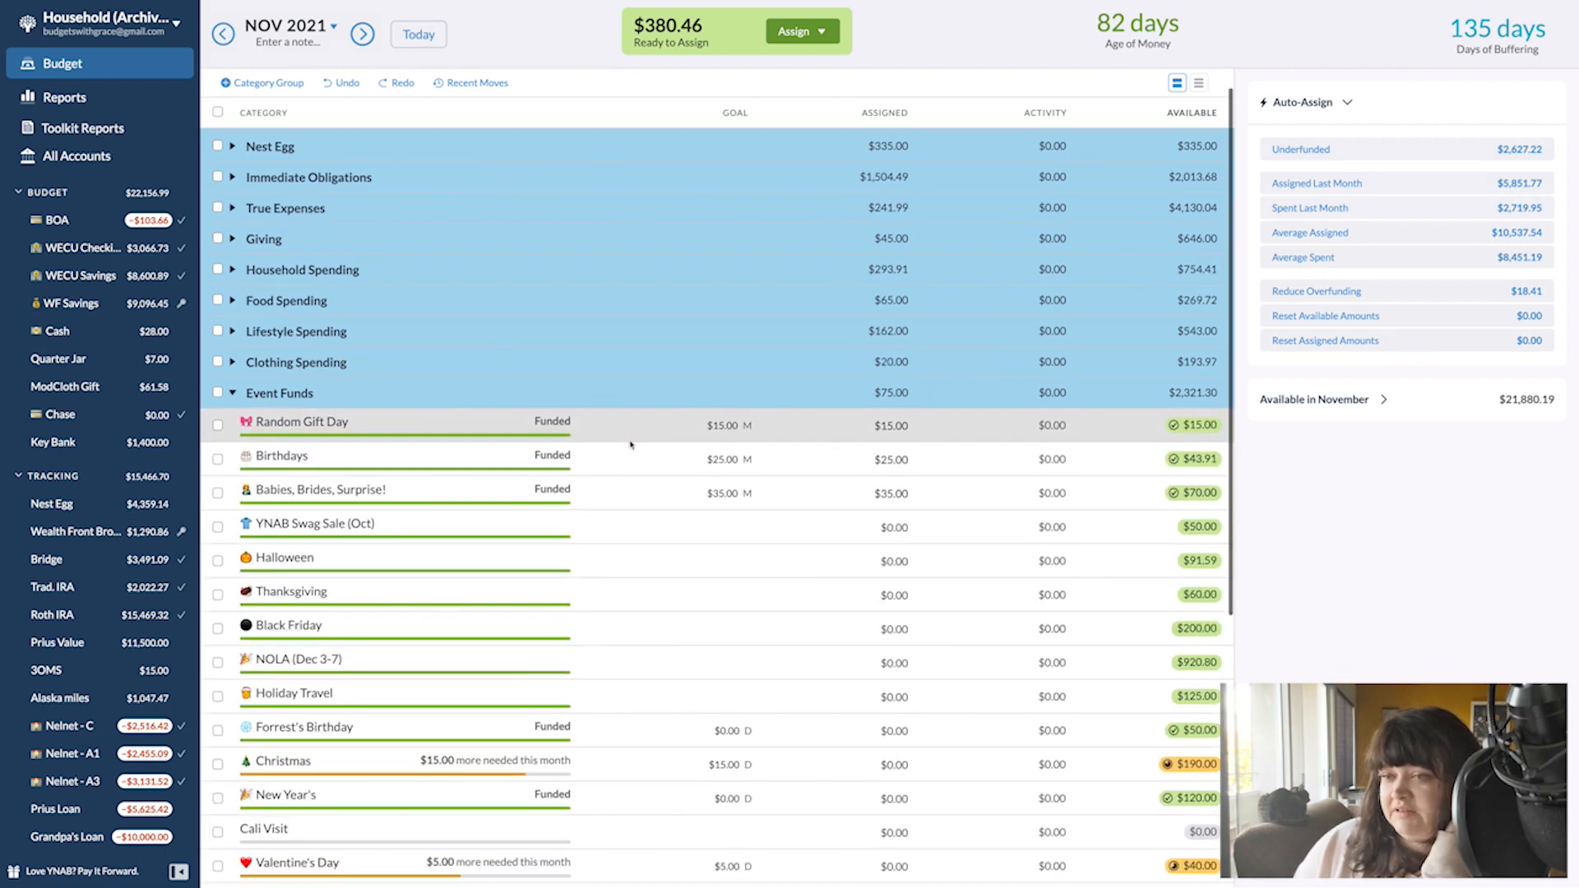
scroll(631, 445, down, 3)
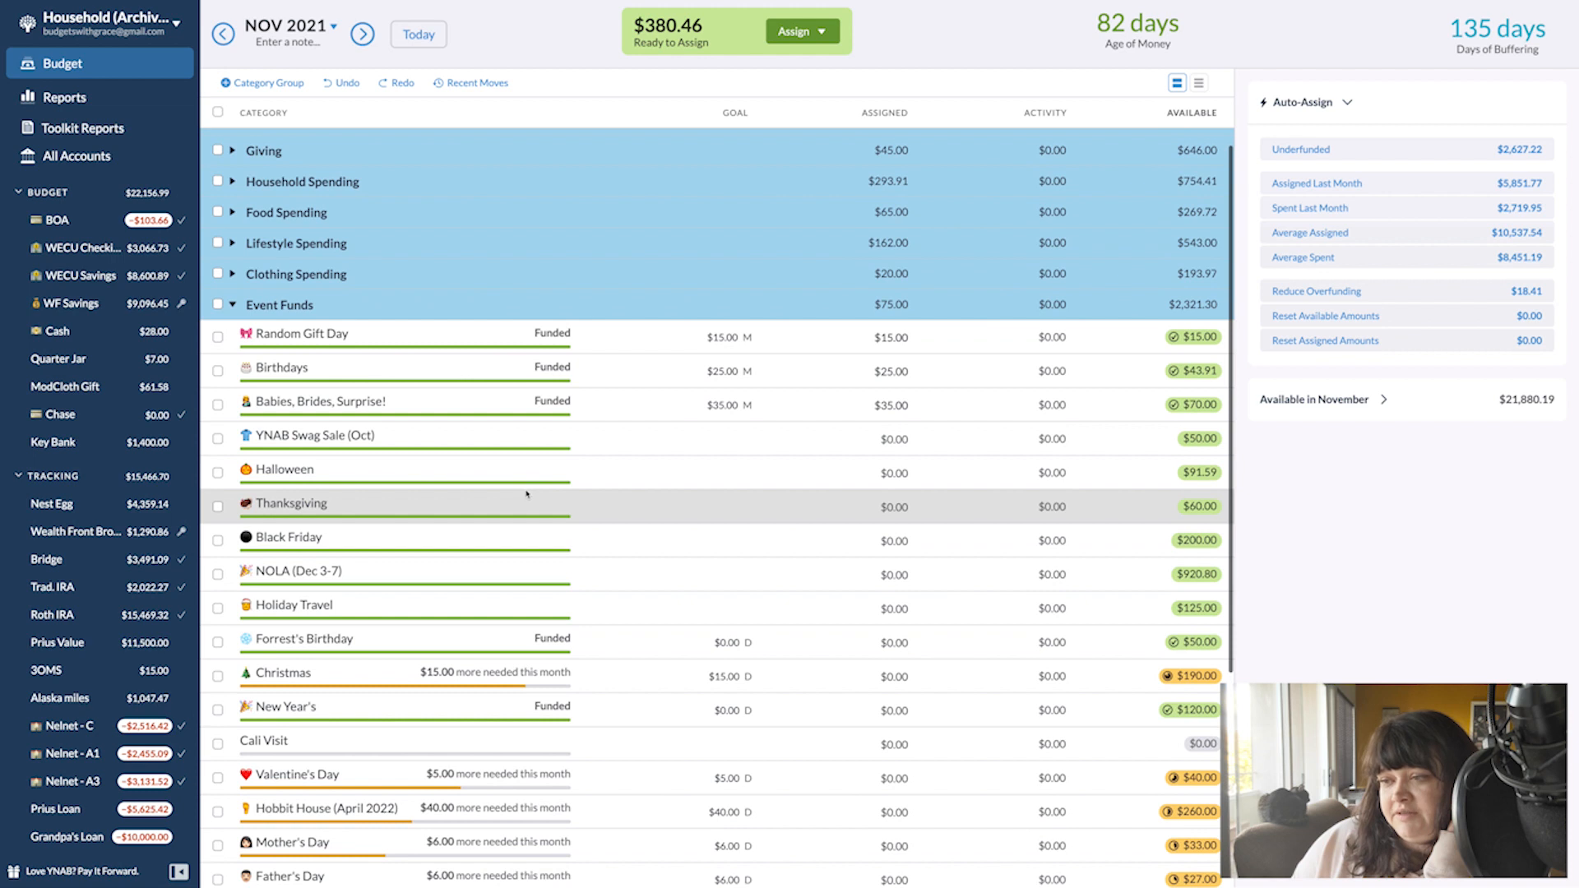
click(848, 676)
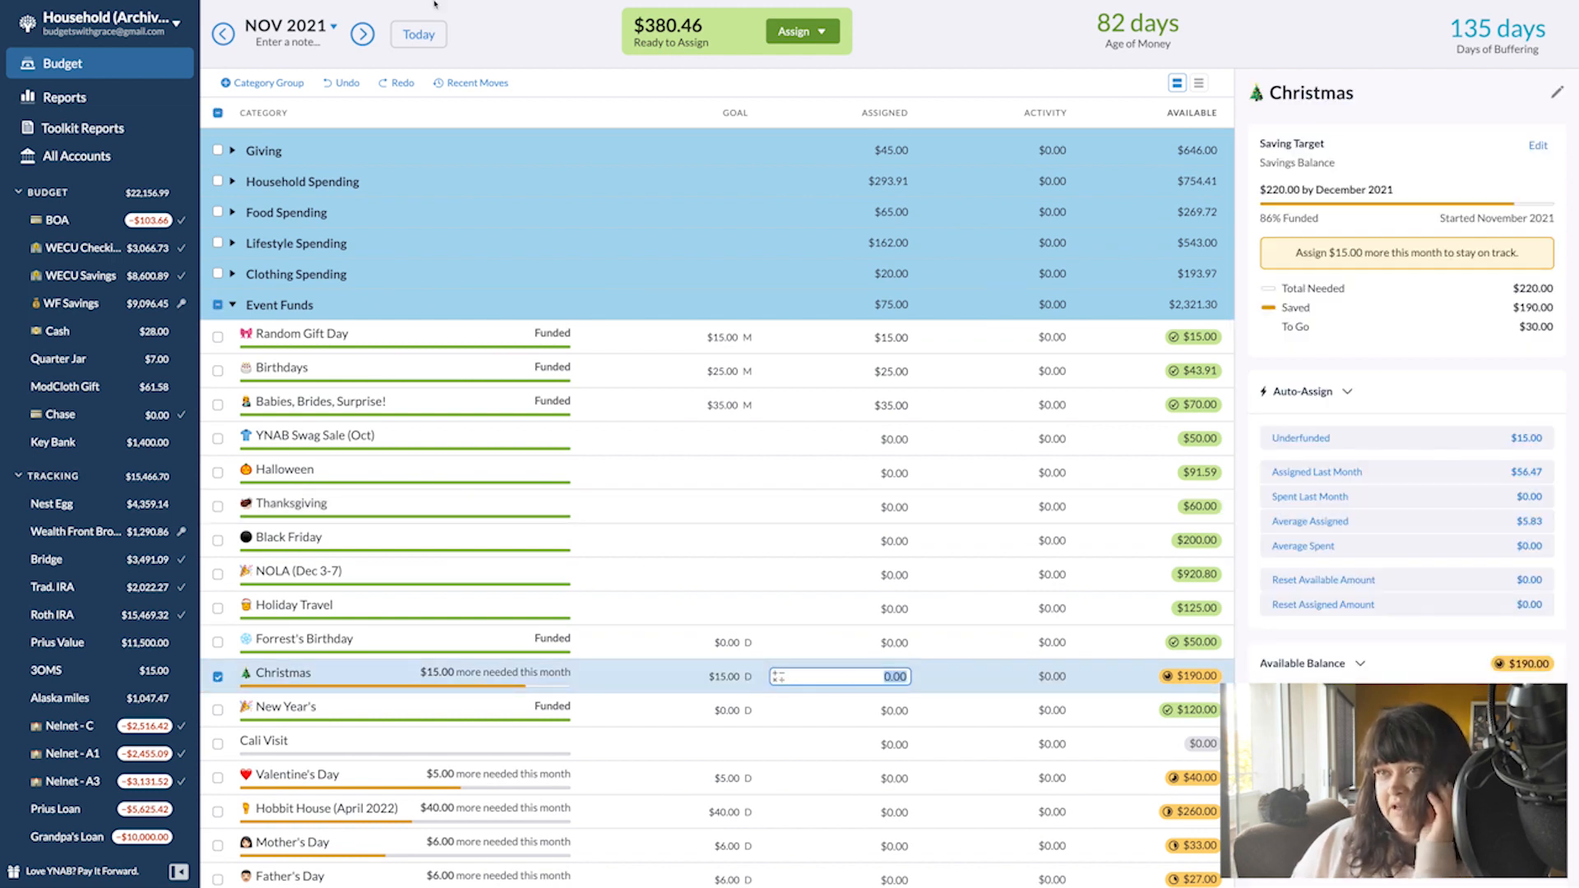
click(402, 83)
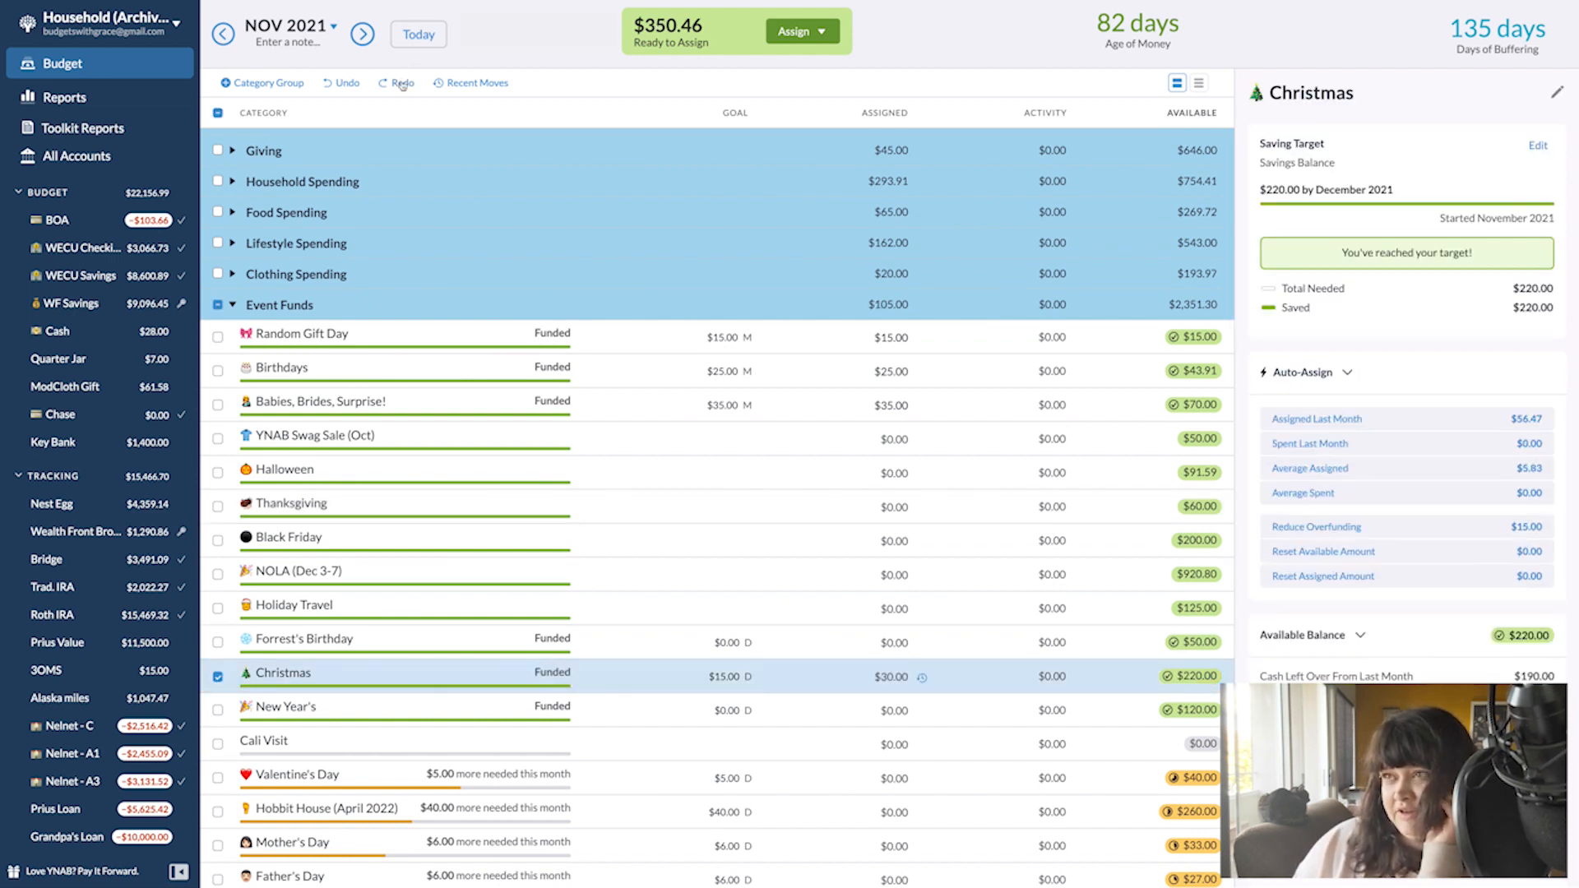
- In December 2021, assign 25% of the $1,285.49 target to Mortgage in Immediate Obligations by entering 1285.49x.25
click(363, 34)
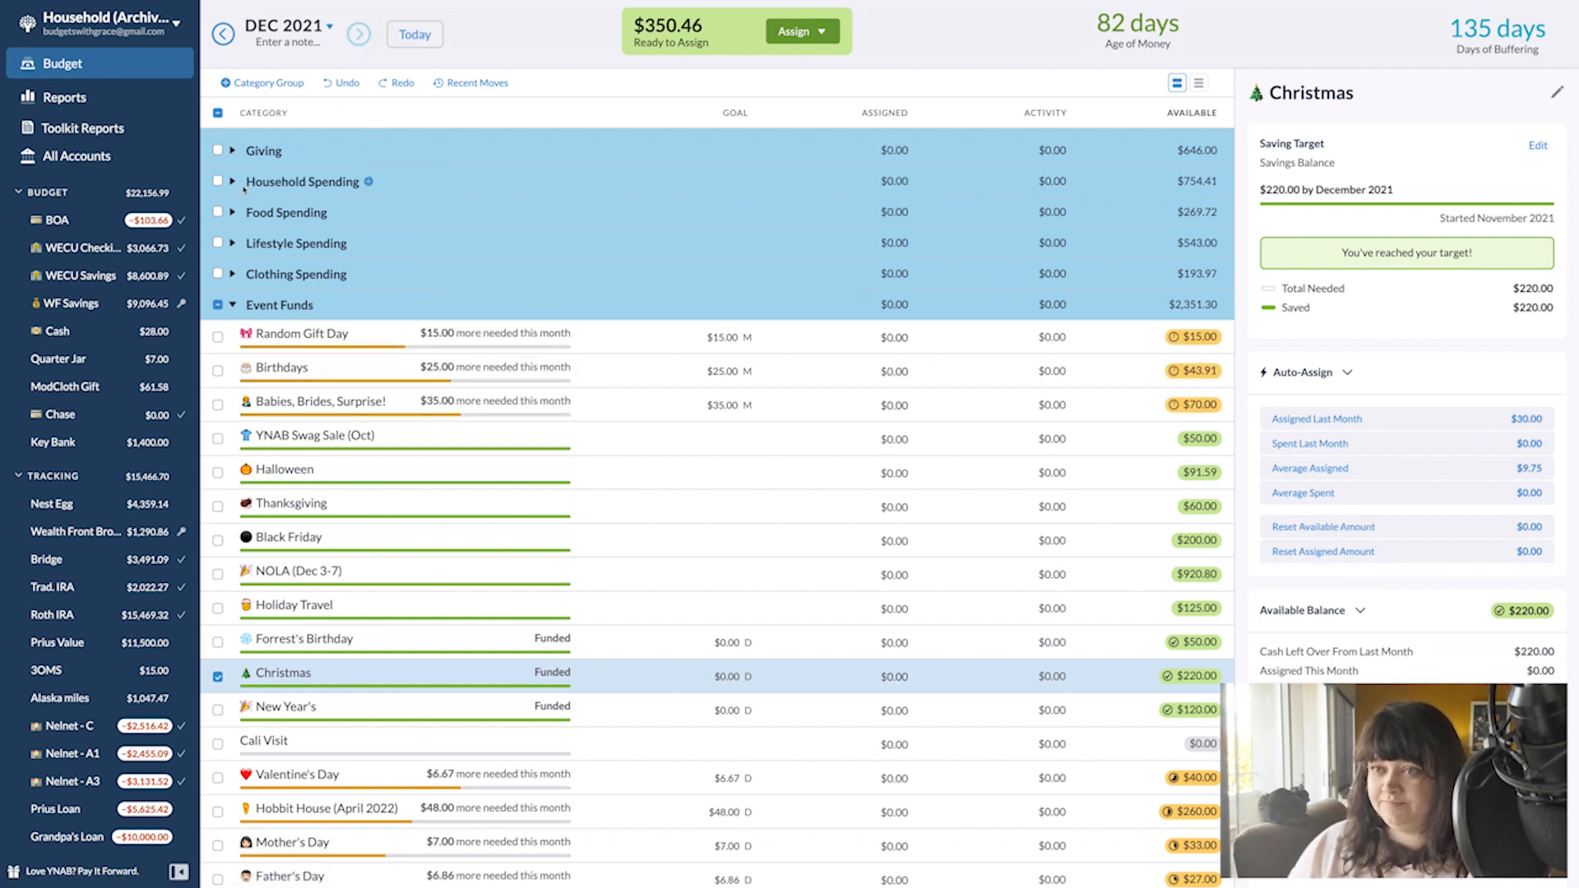
scroll(249, 226, up, 2)
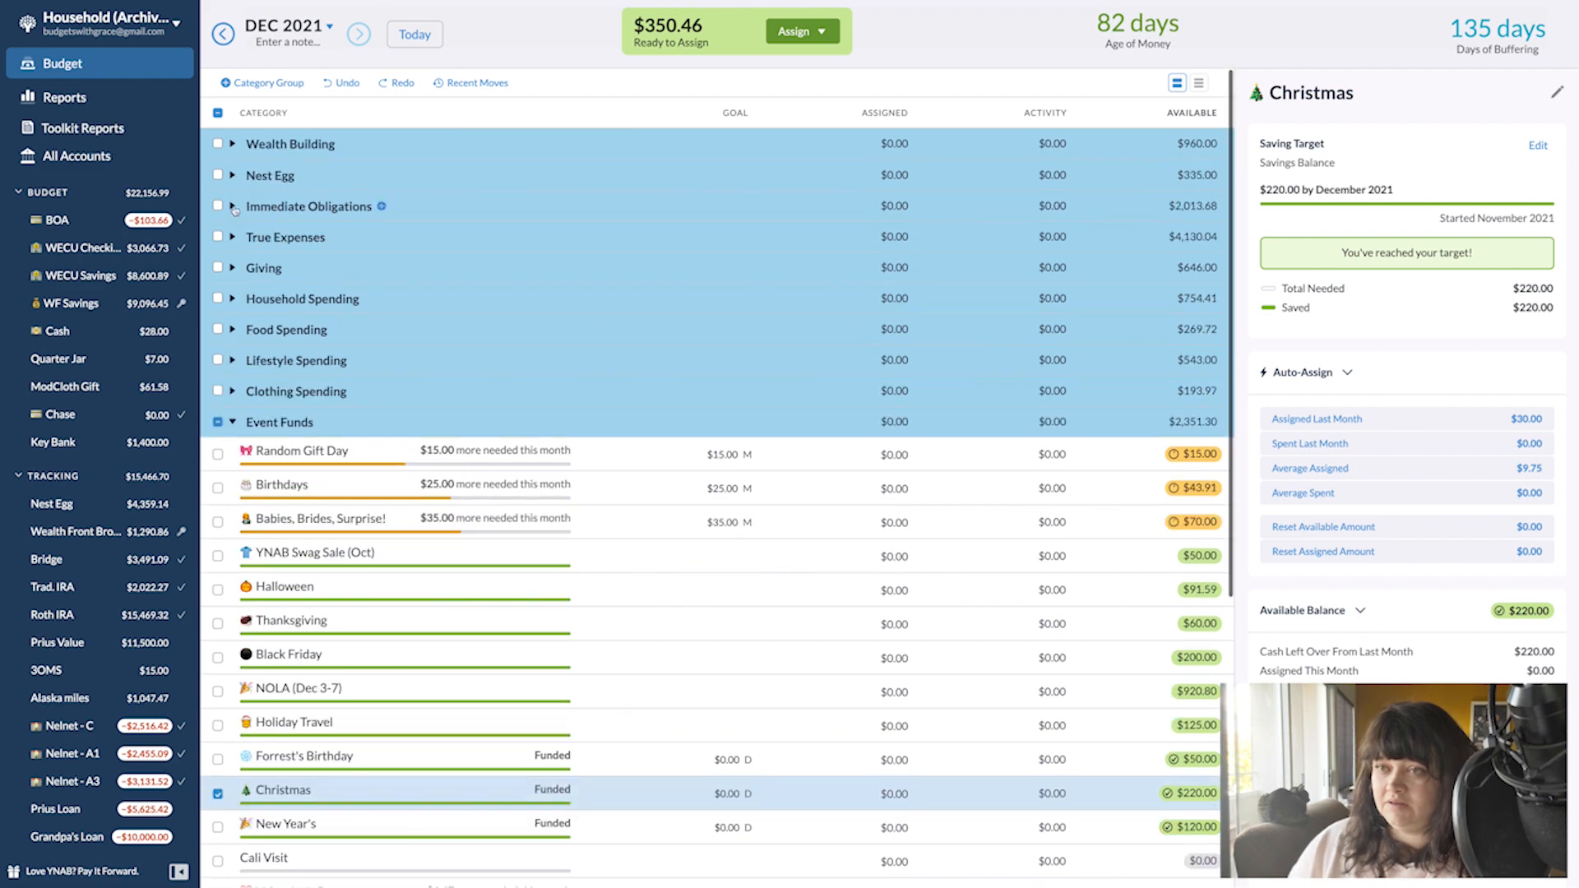
click(234, 207)
click(890, 238)
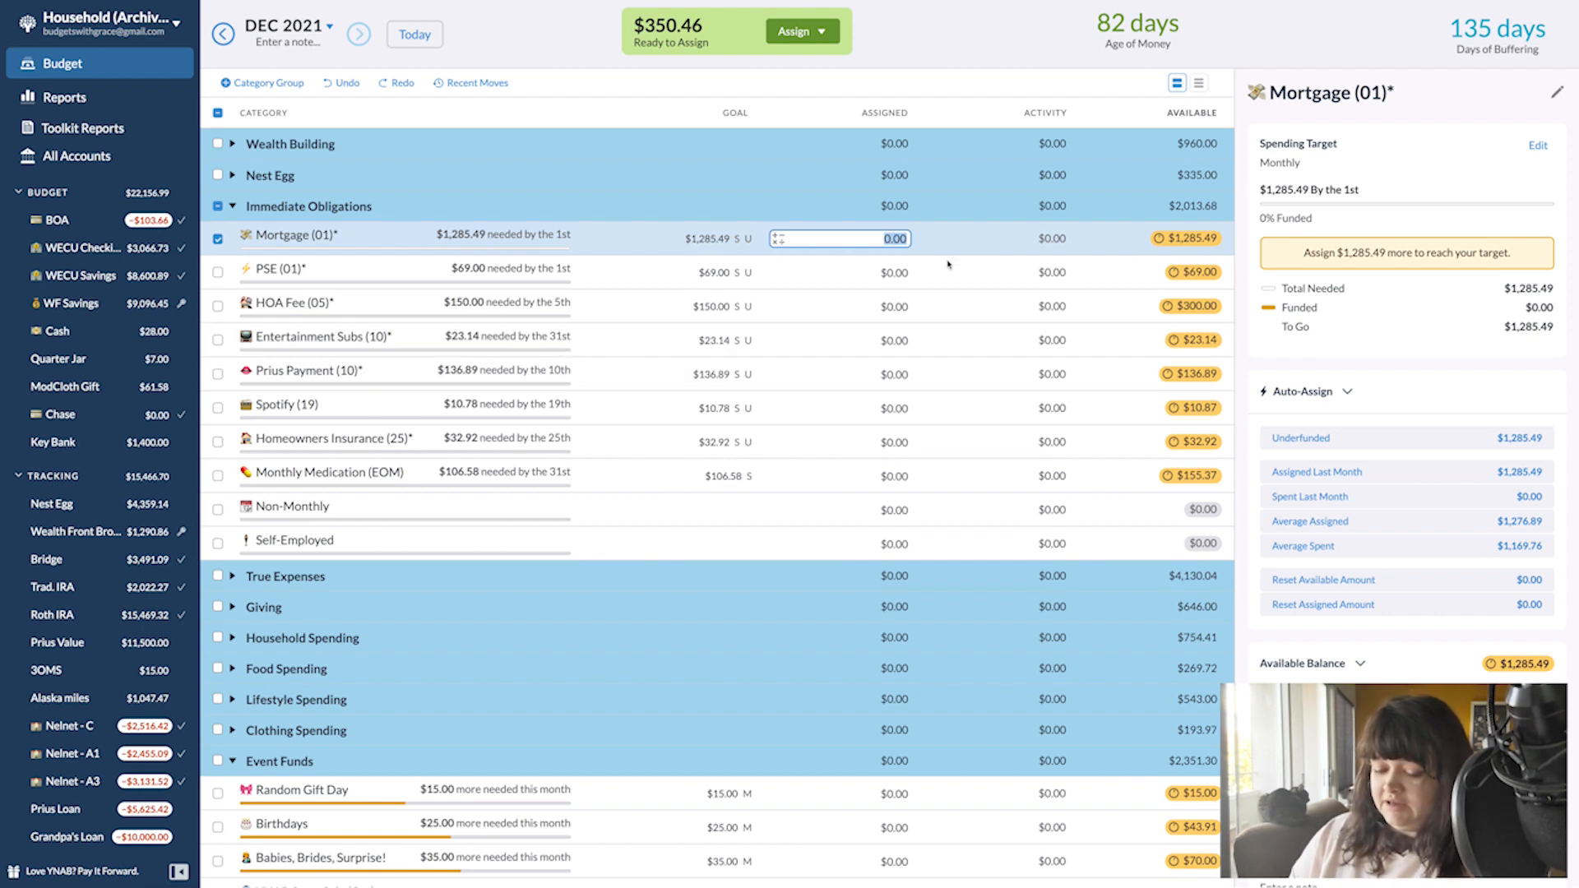
text(12)
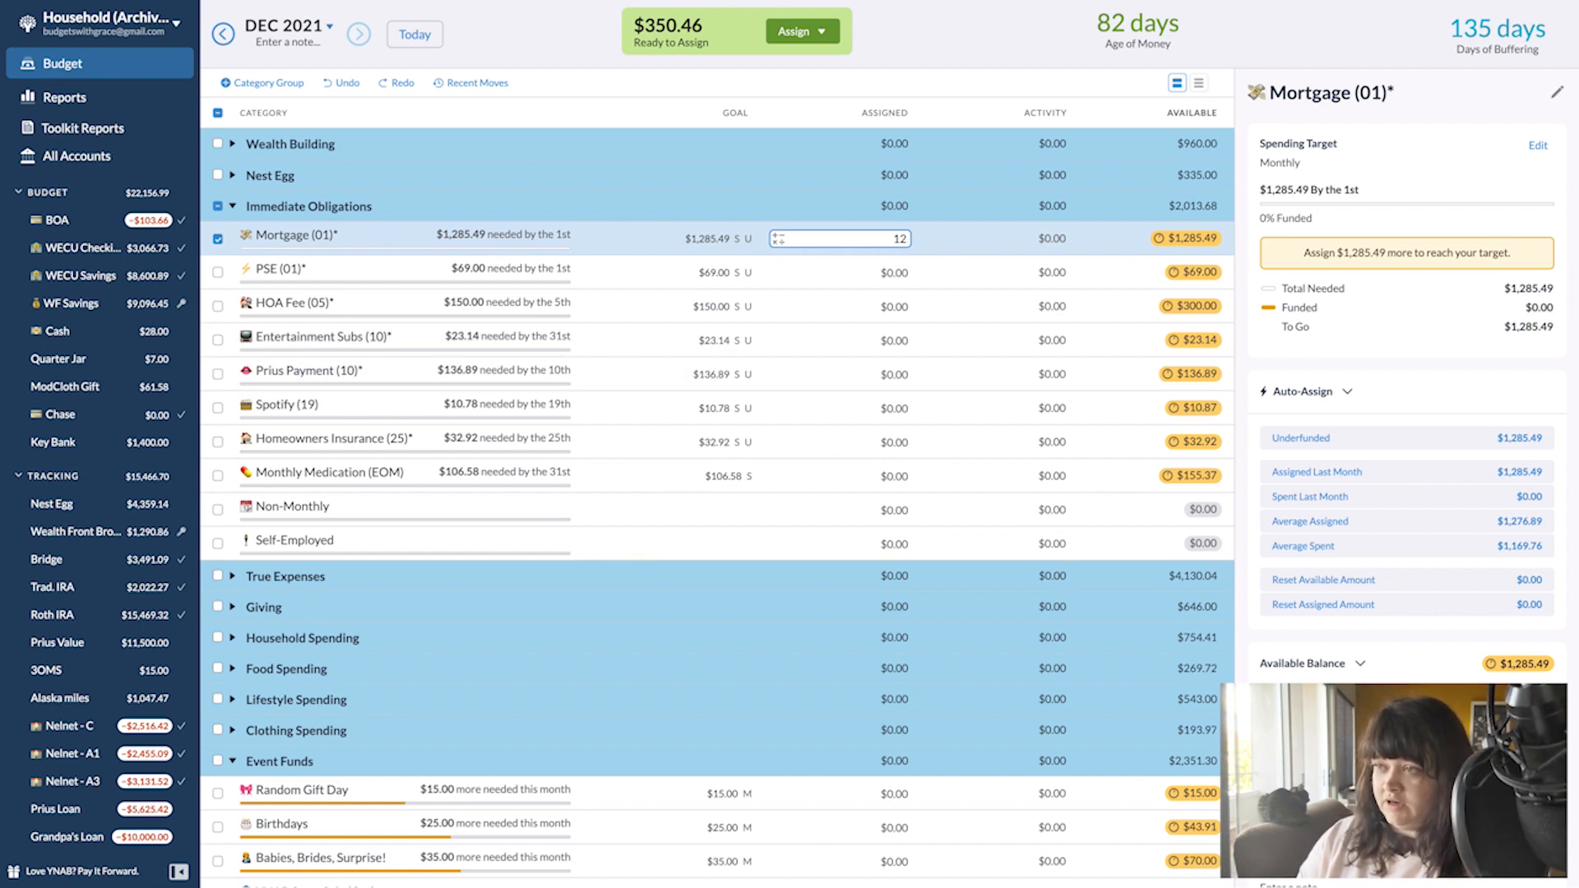
text(85)
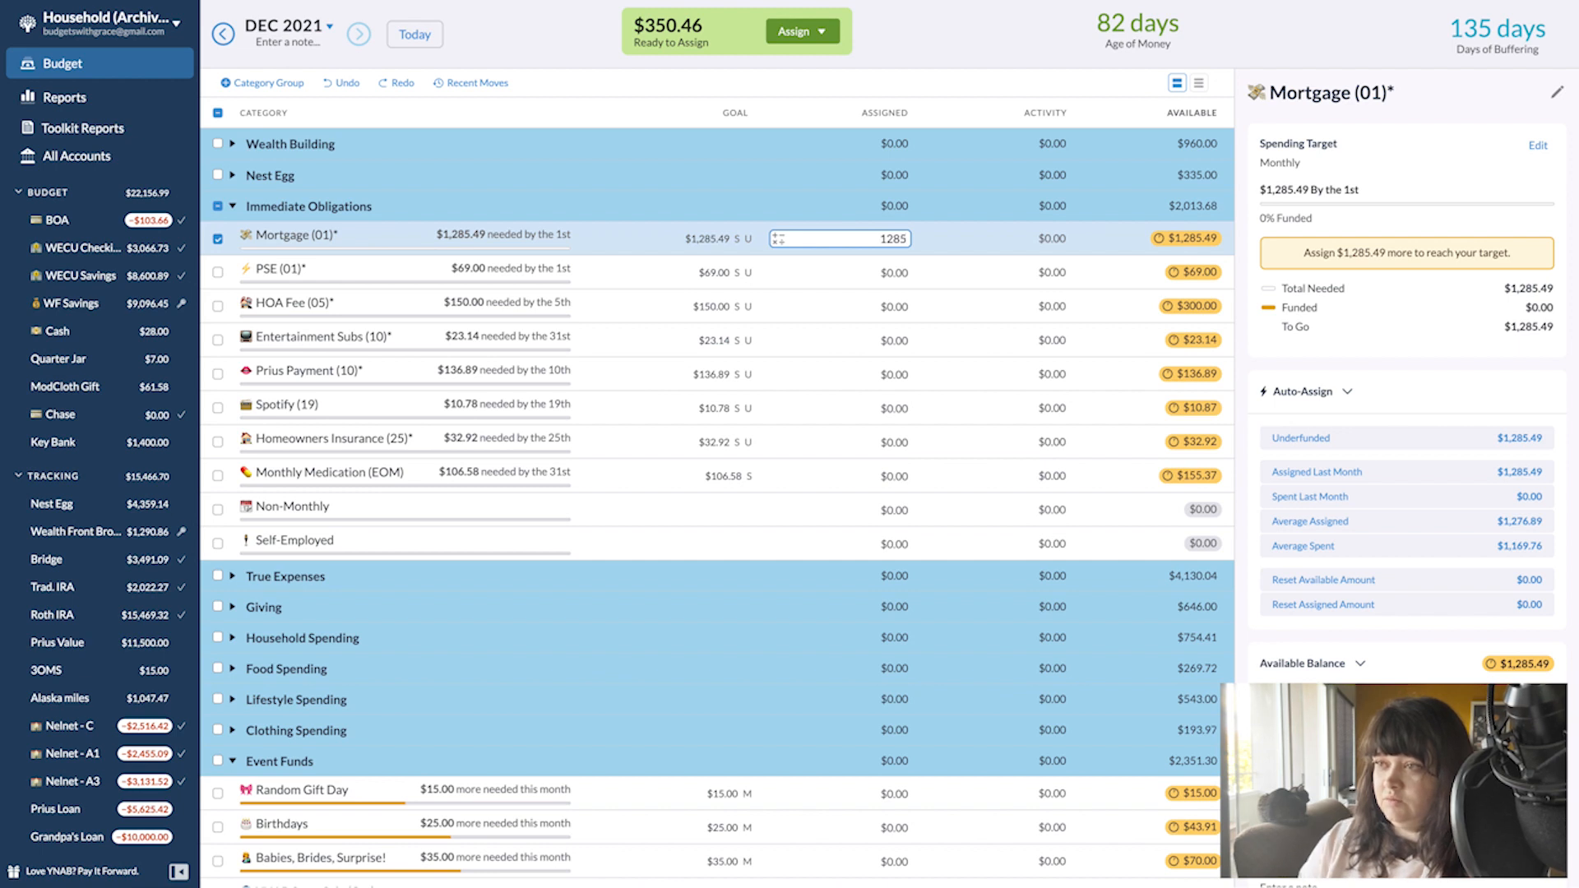
text(.48)
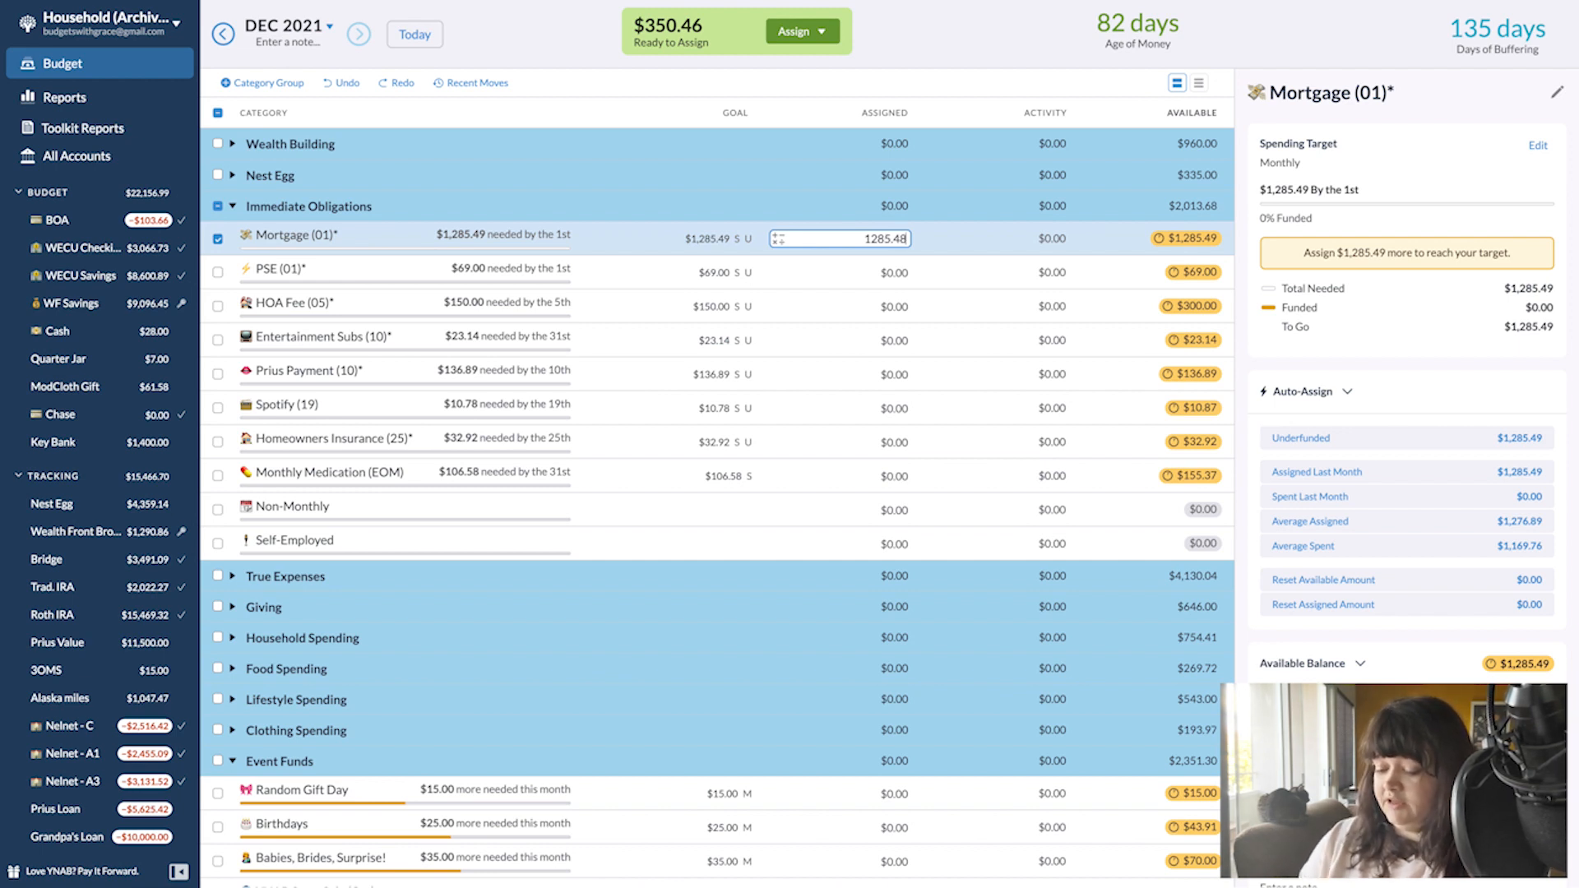
key(BackSpace)
text(9x.25)
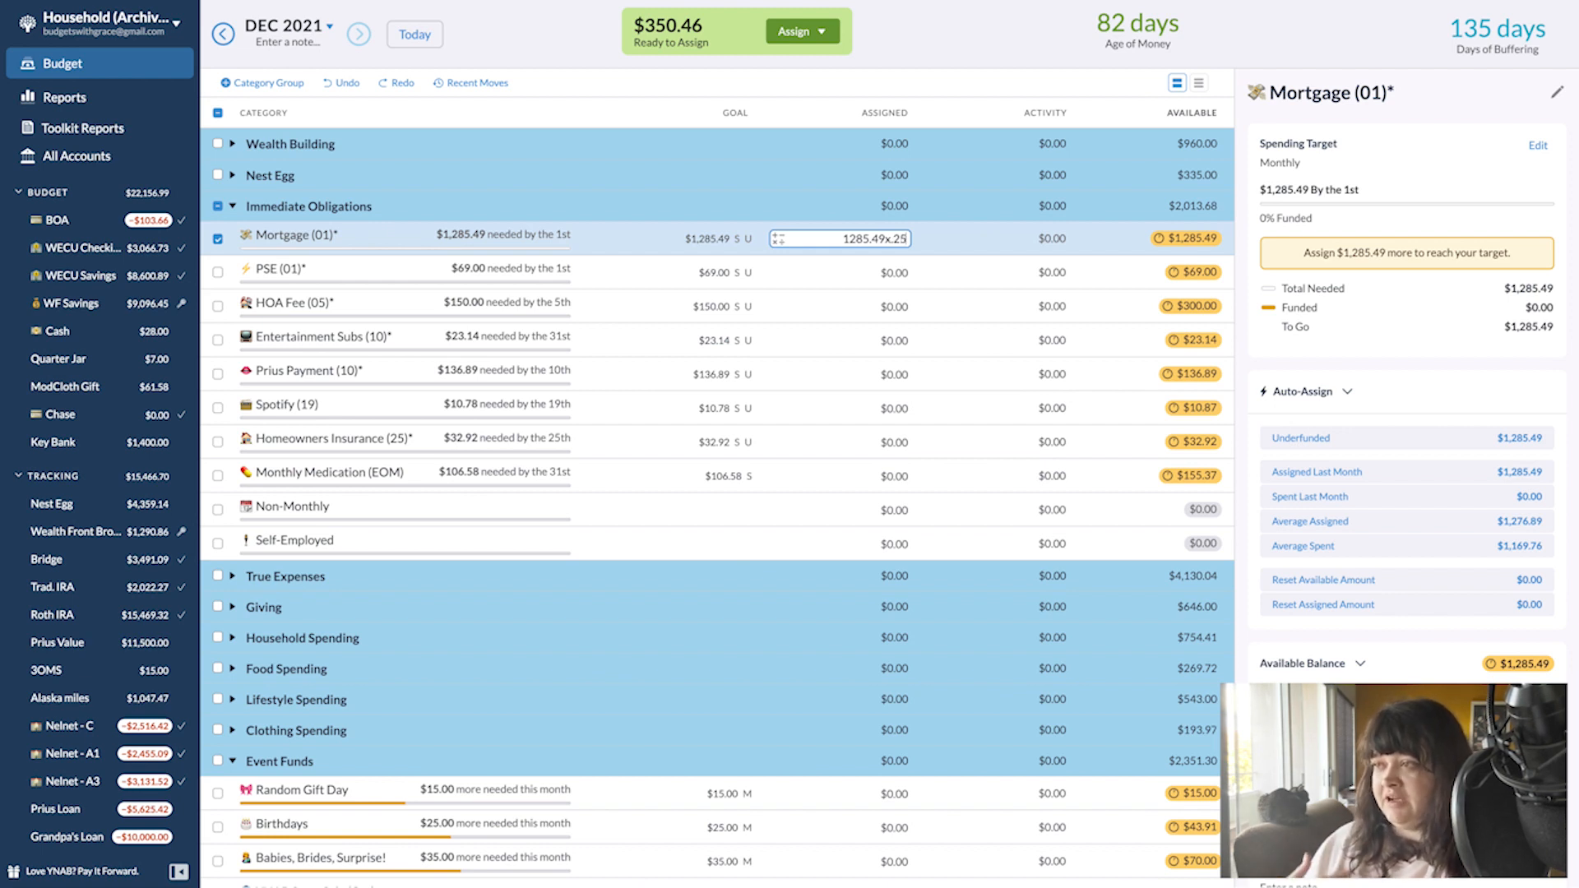
key(Return)
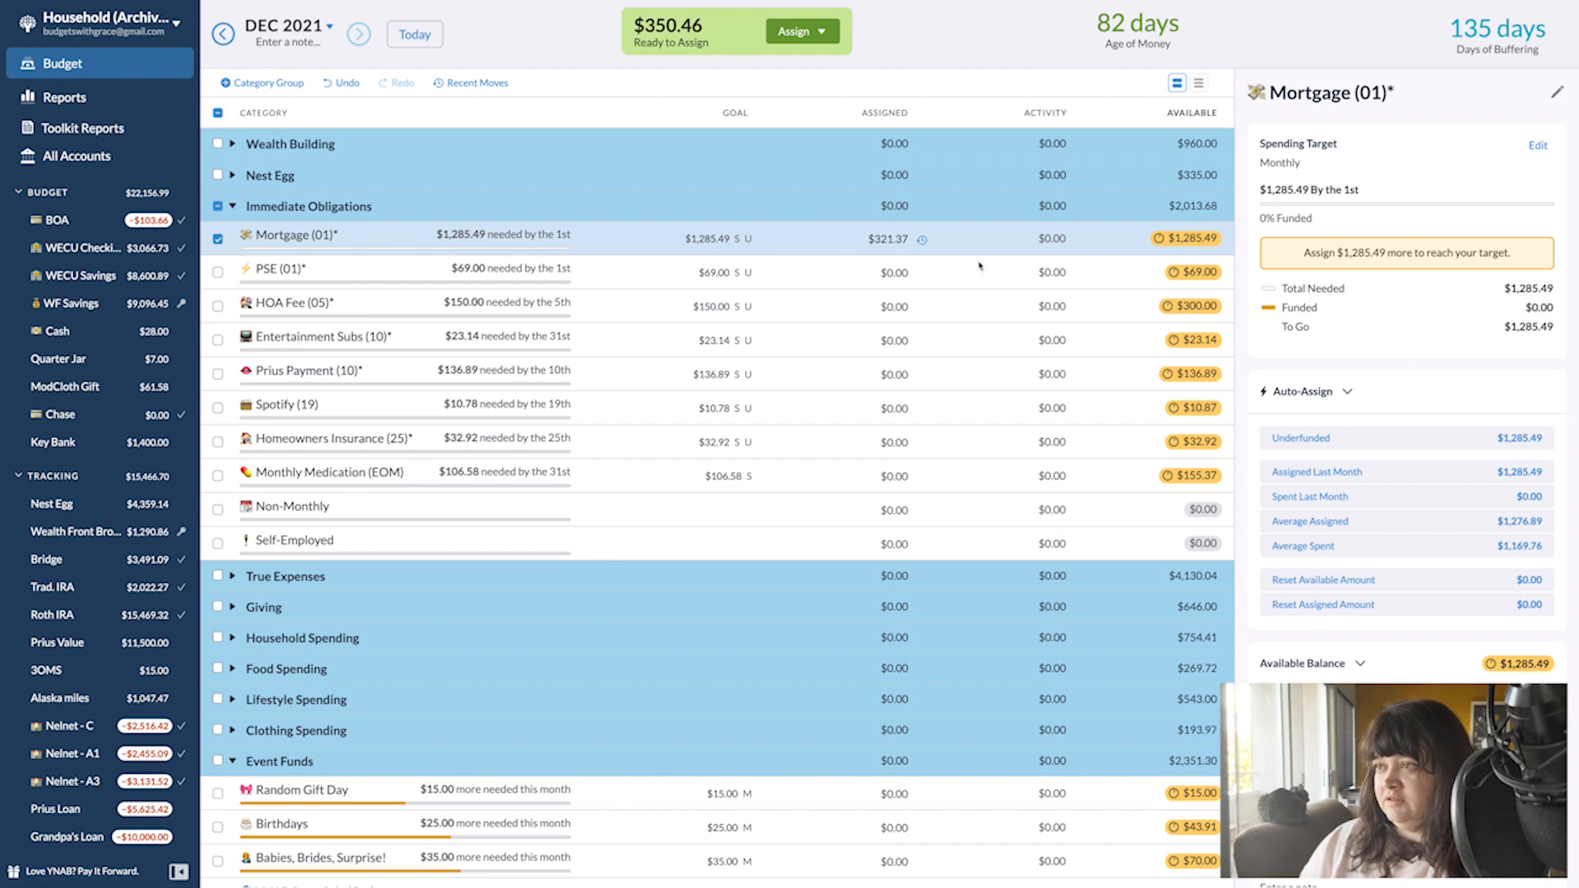
click(878, 240)
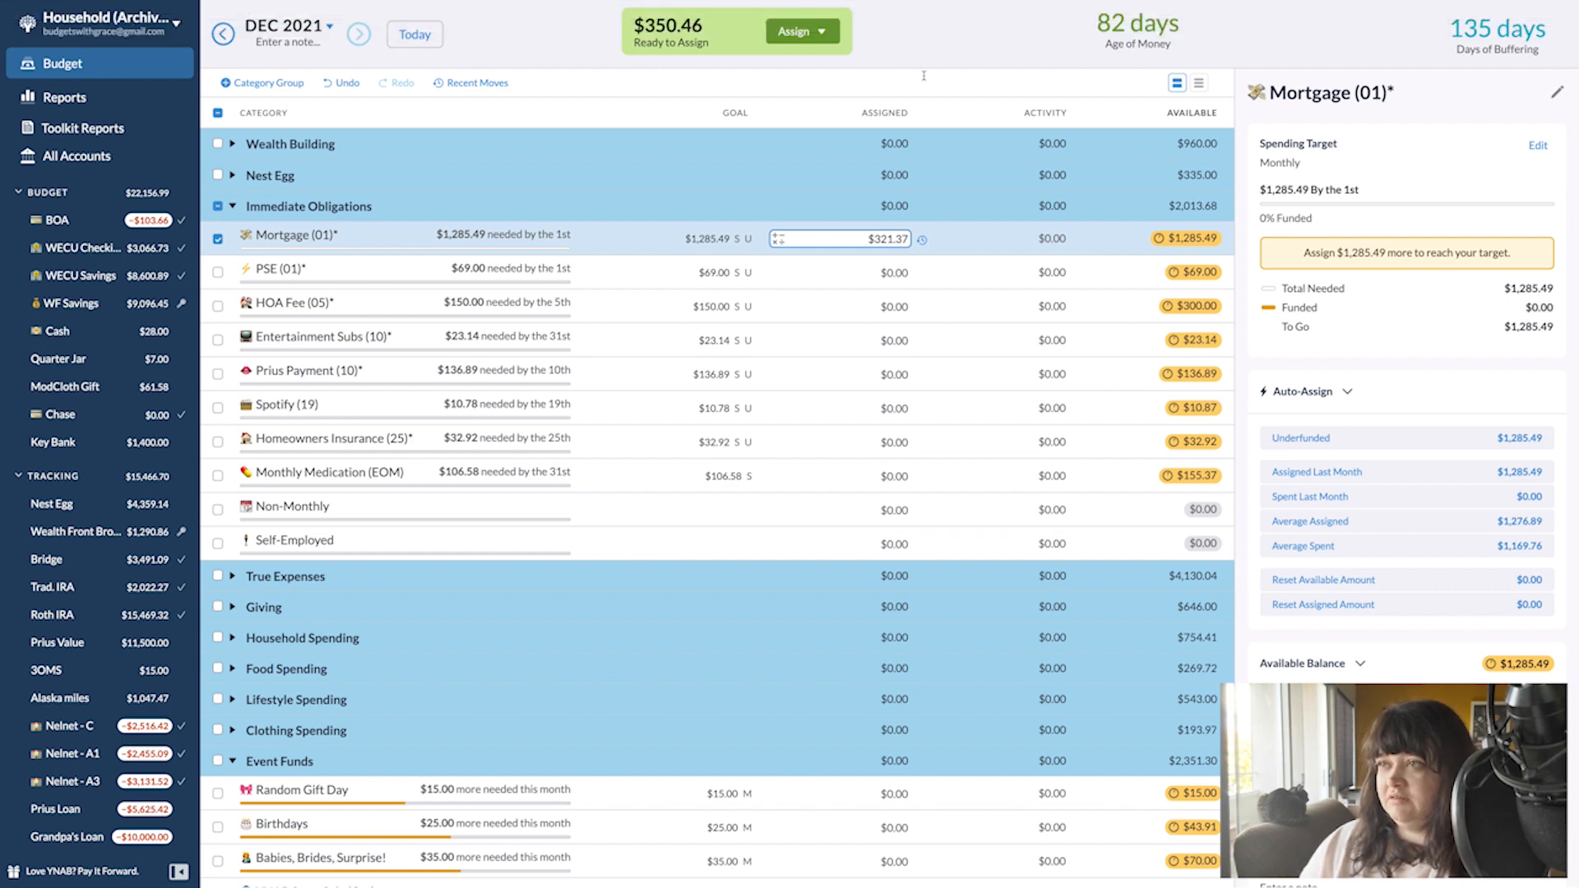
click(558, 234)
- Set Mortgage's assigned amount for December 2021 to $325.49, leave PSE unedited, and return to November 2021
click(885, 273)
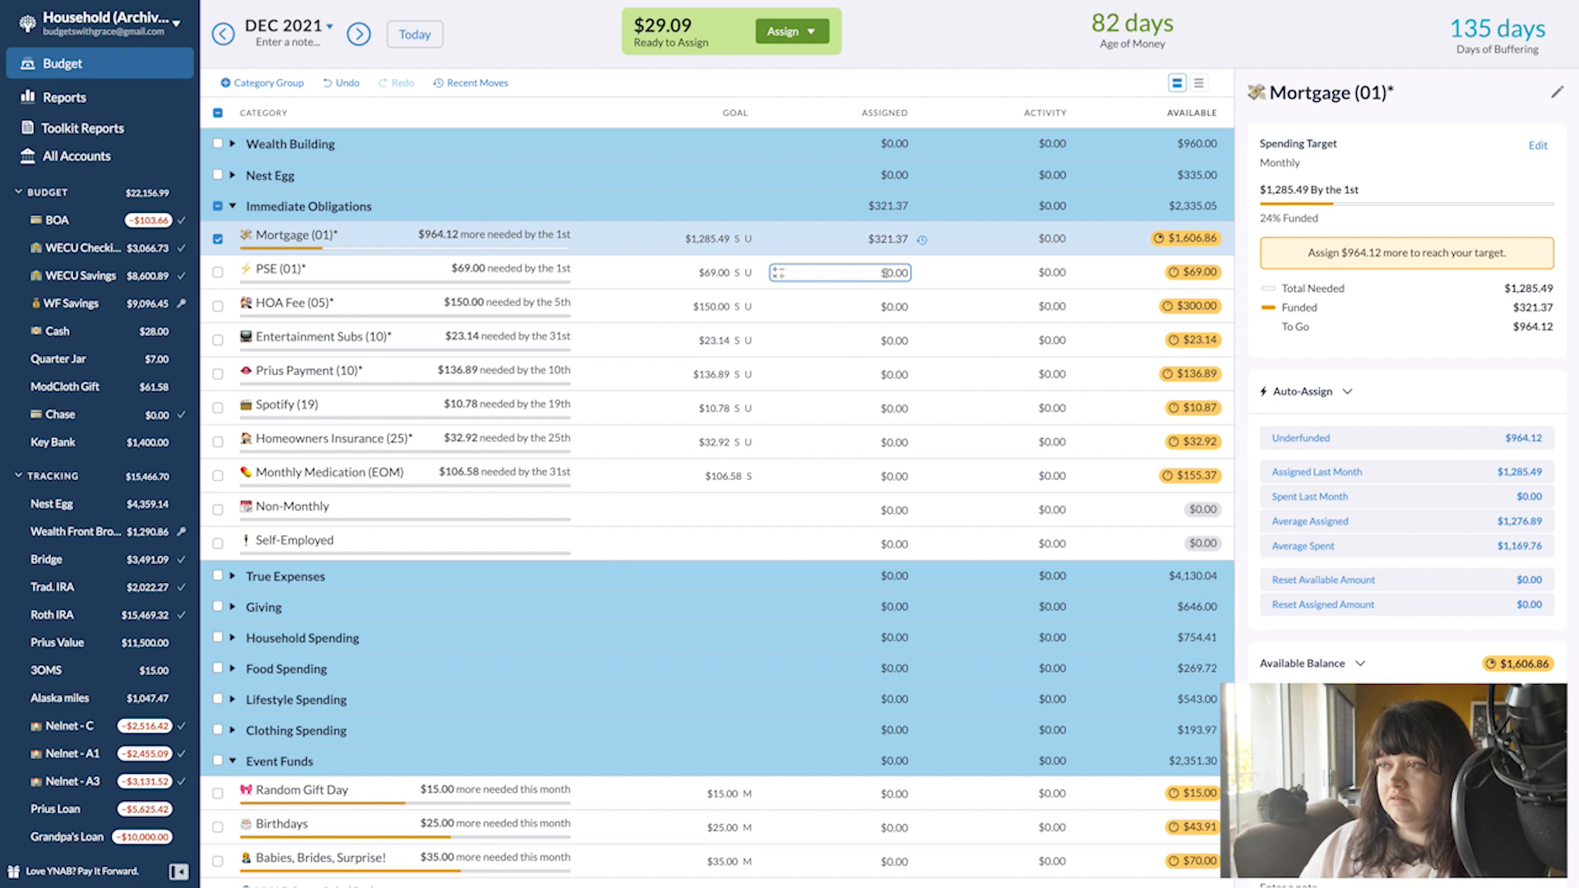
key(Escape)
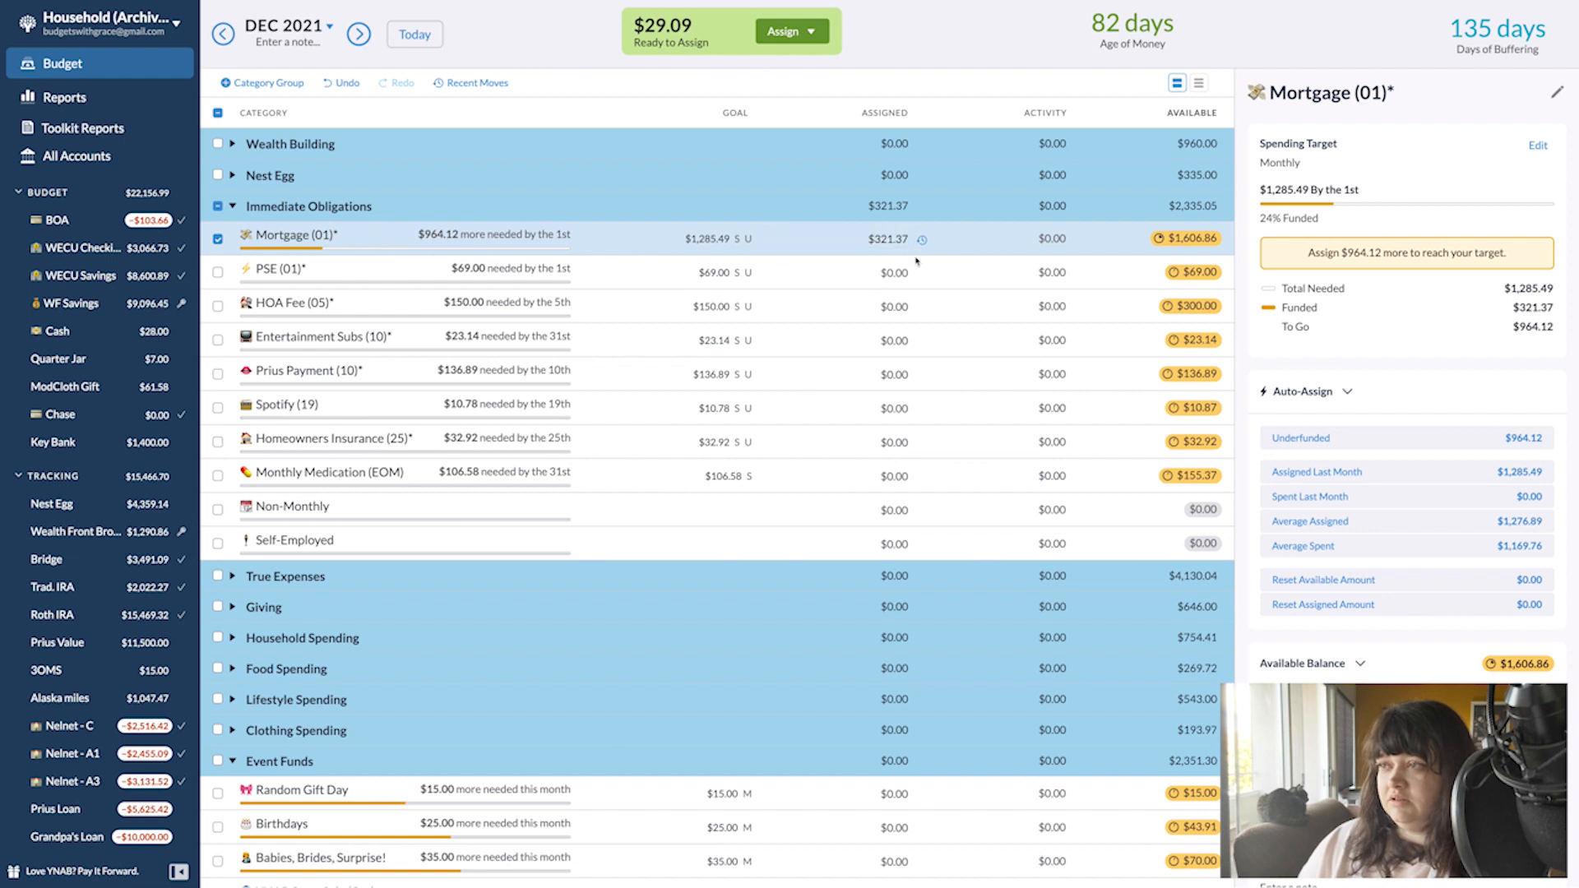
click(904, 239)
click(904, 239)
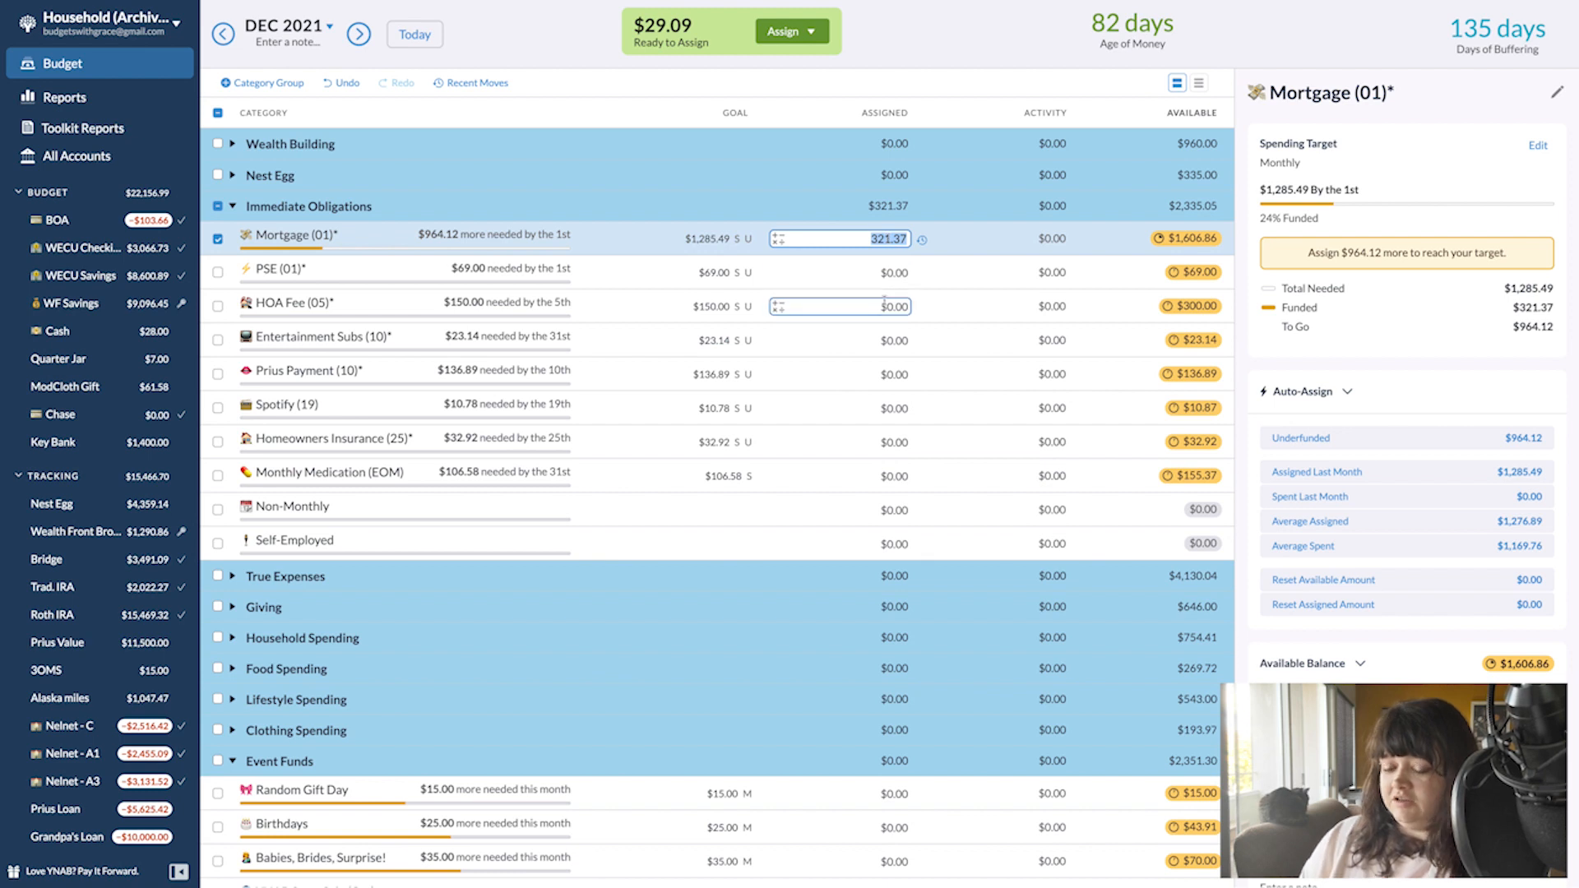
text(325.49)
key(Return)
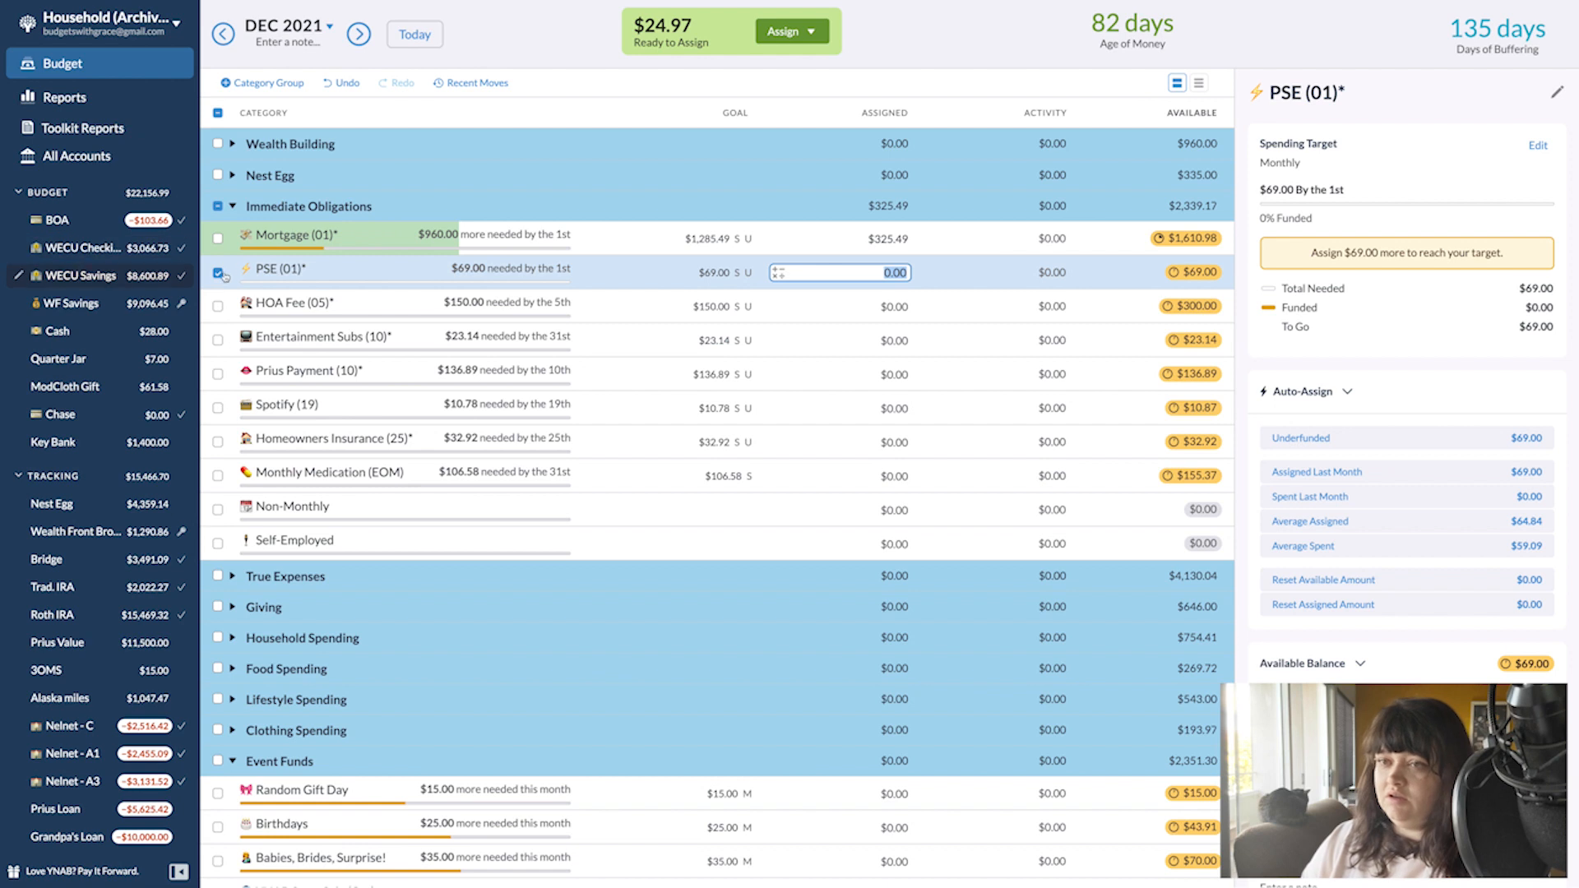
key(Escape)
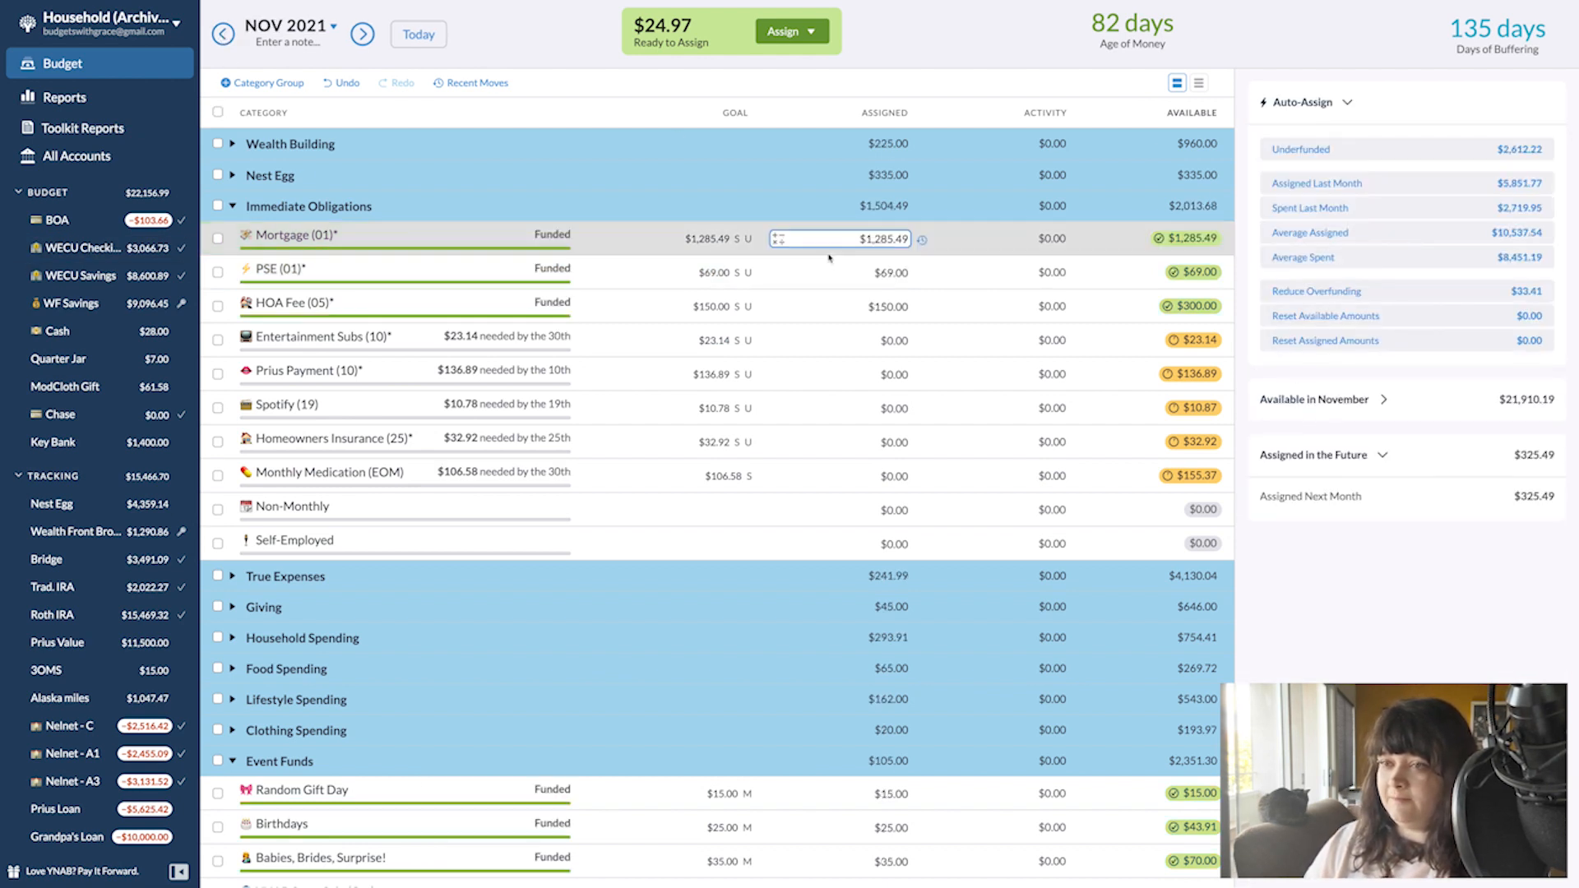
- Leave Mortgage's assigned amount unedited and look over the Event Funds categories for November 2021
key(Escape)
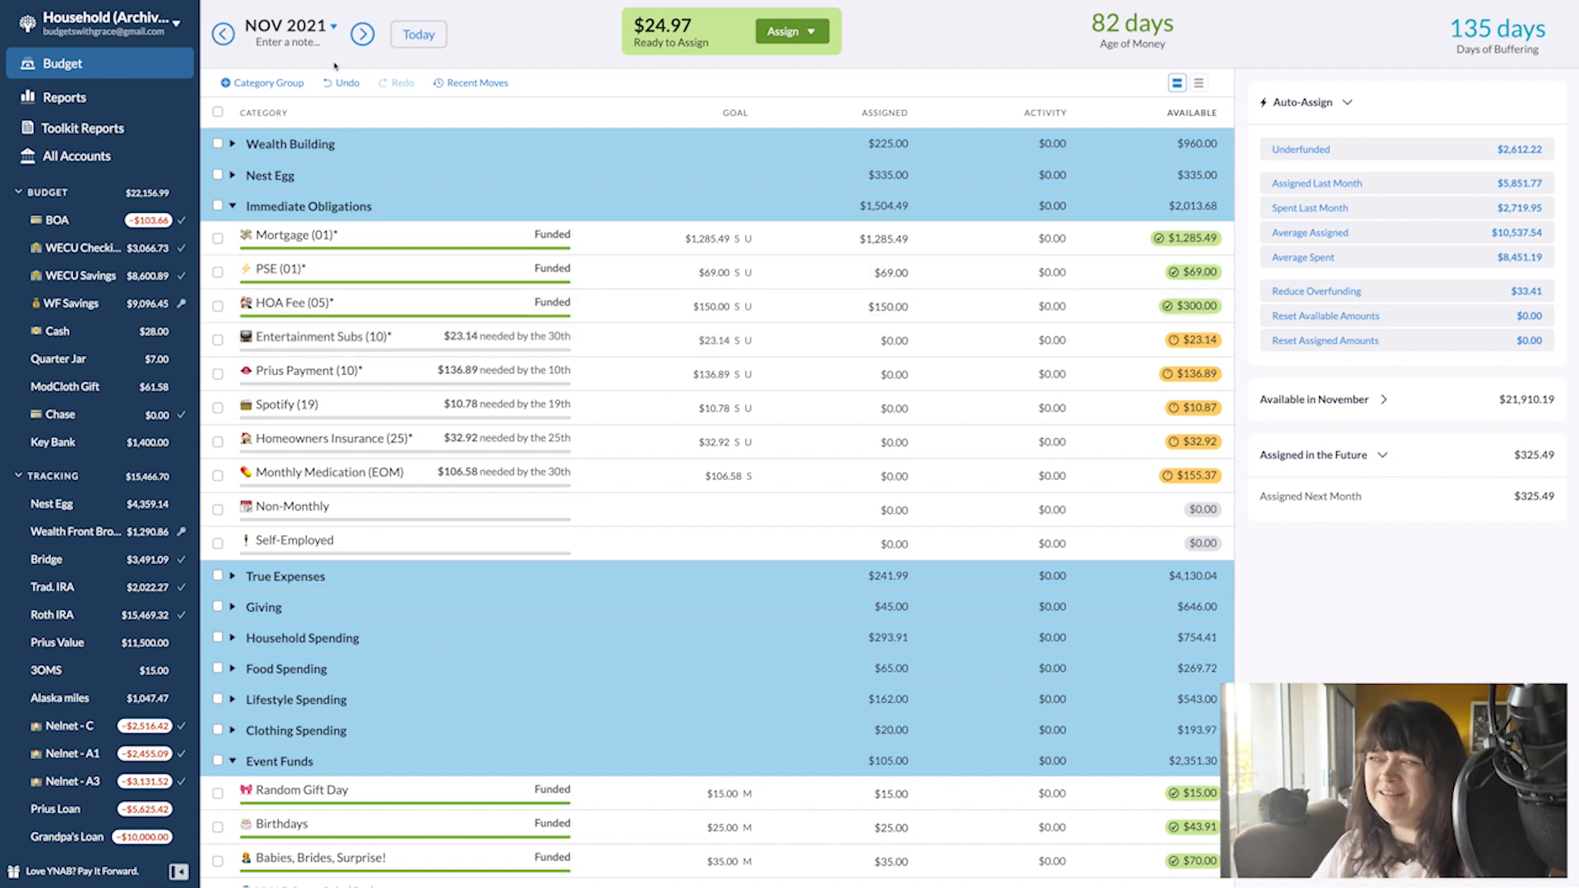
scroll(584, 242, down, 4)
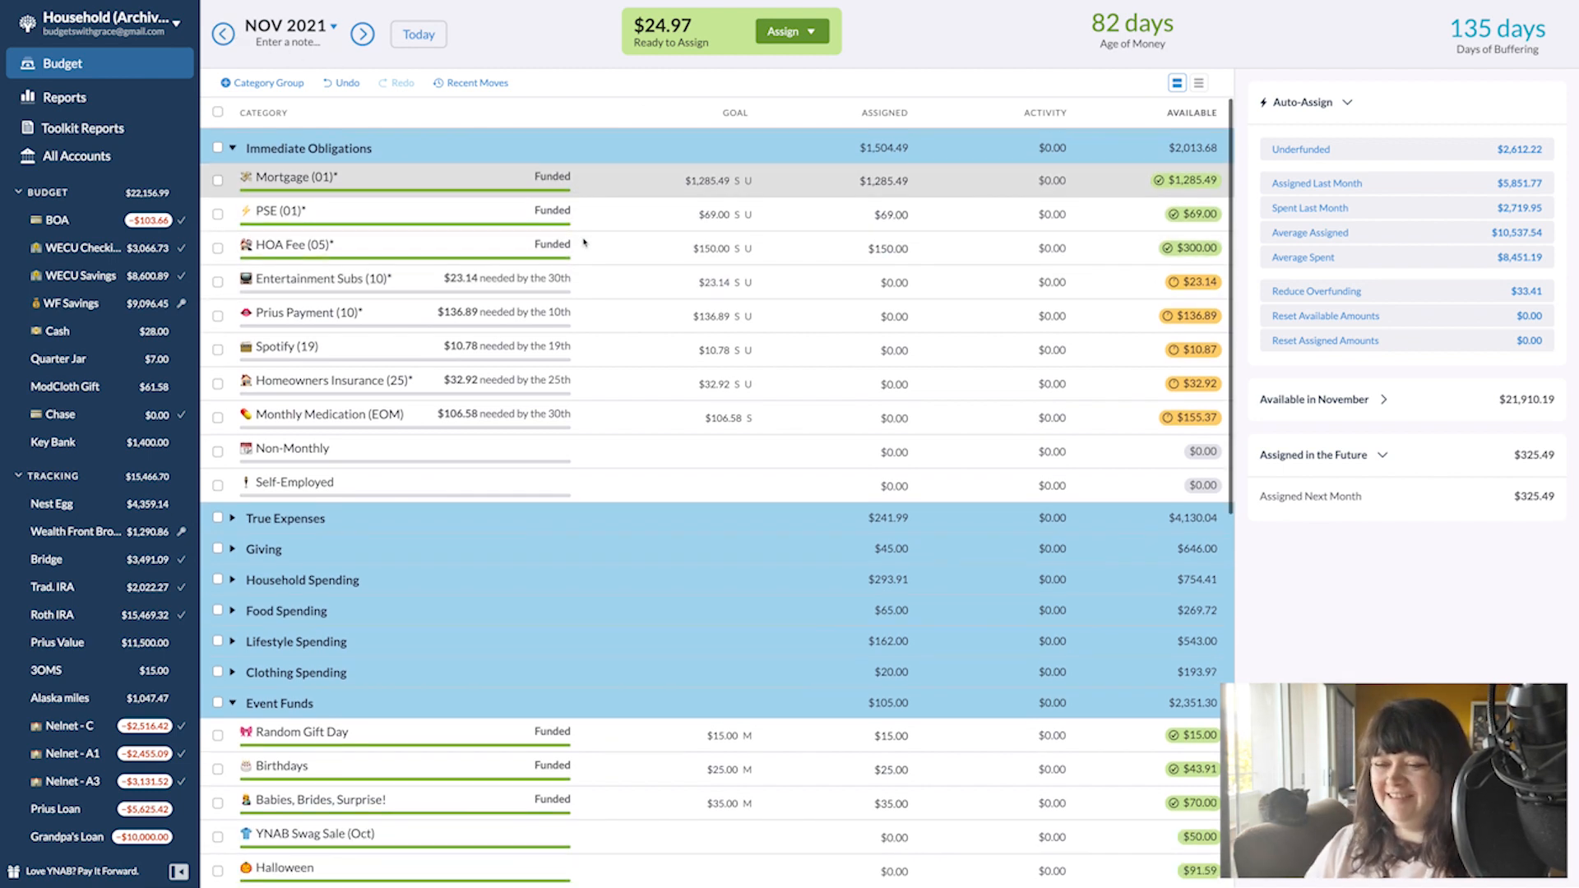
scroll(584, 241, down, 4)
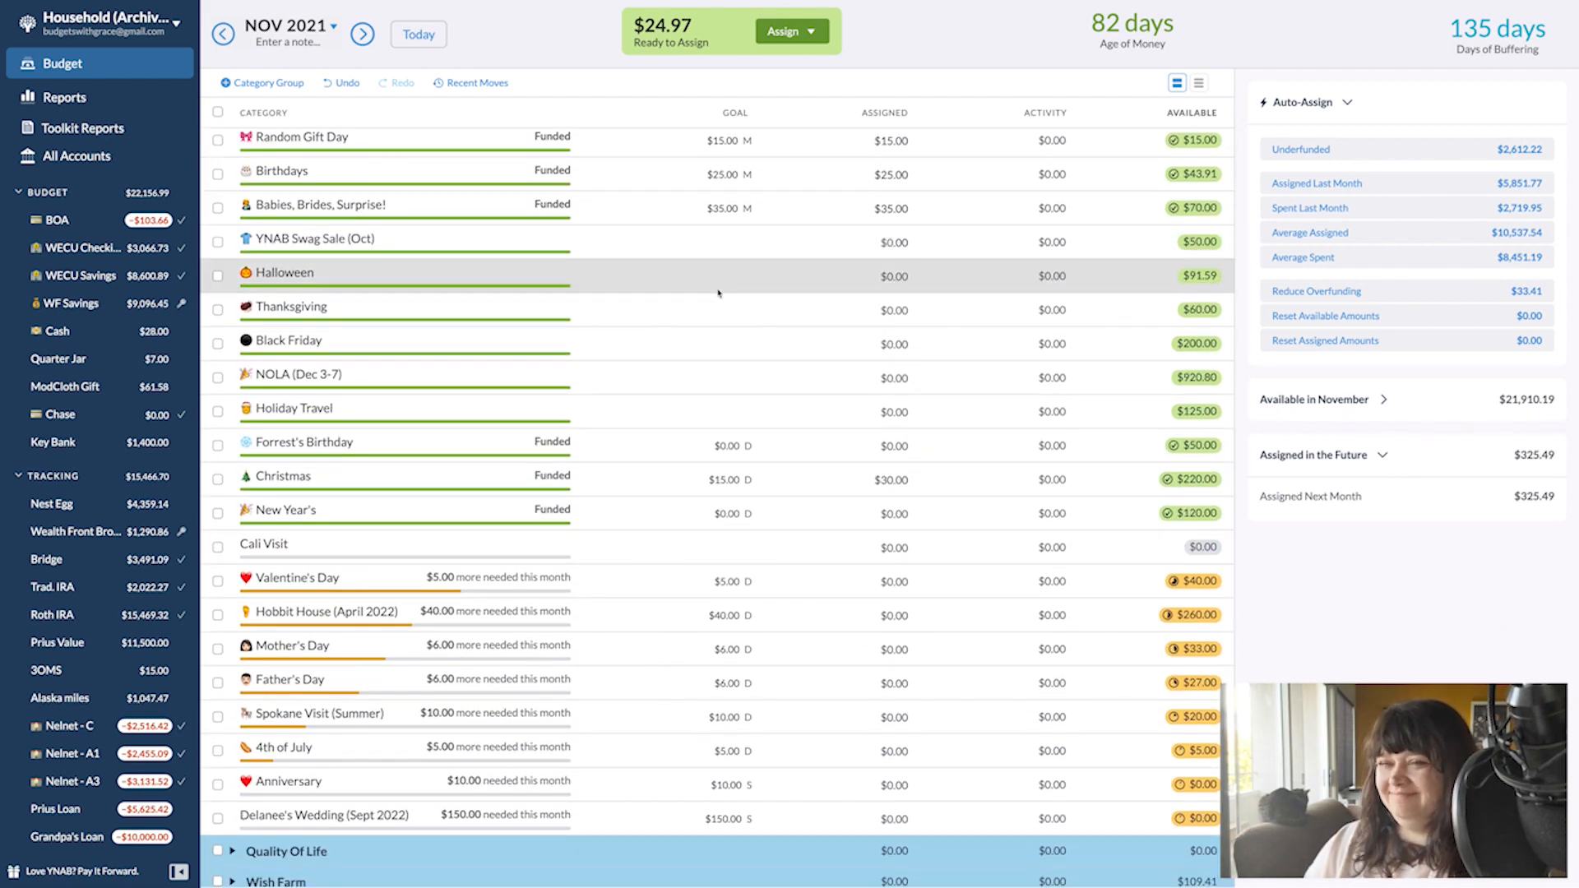
click(234, 173)
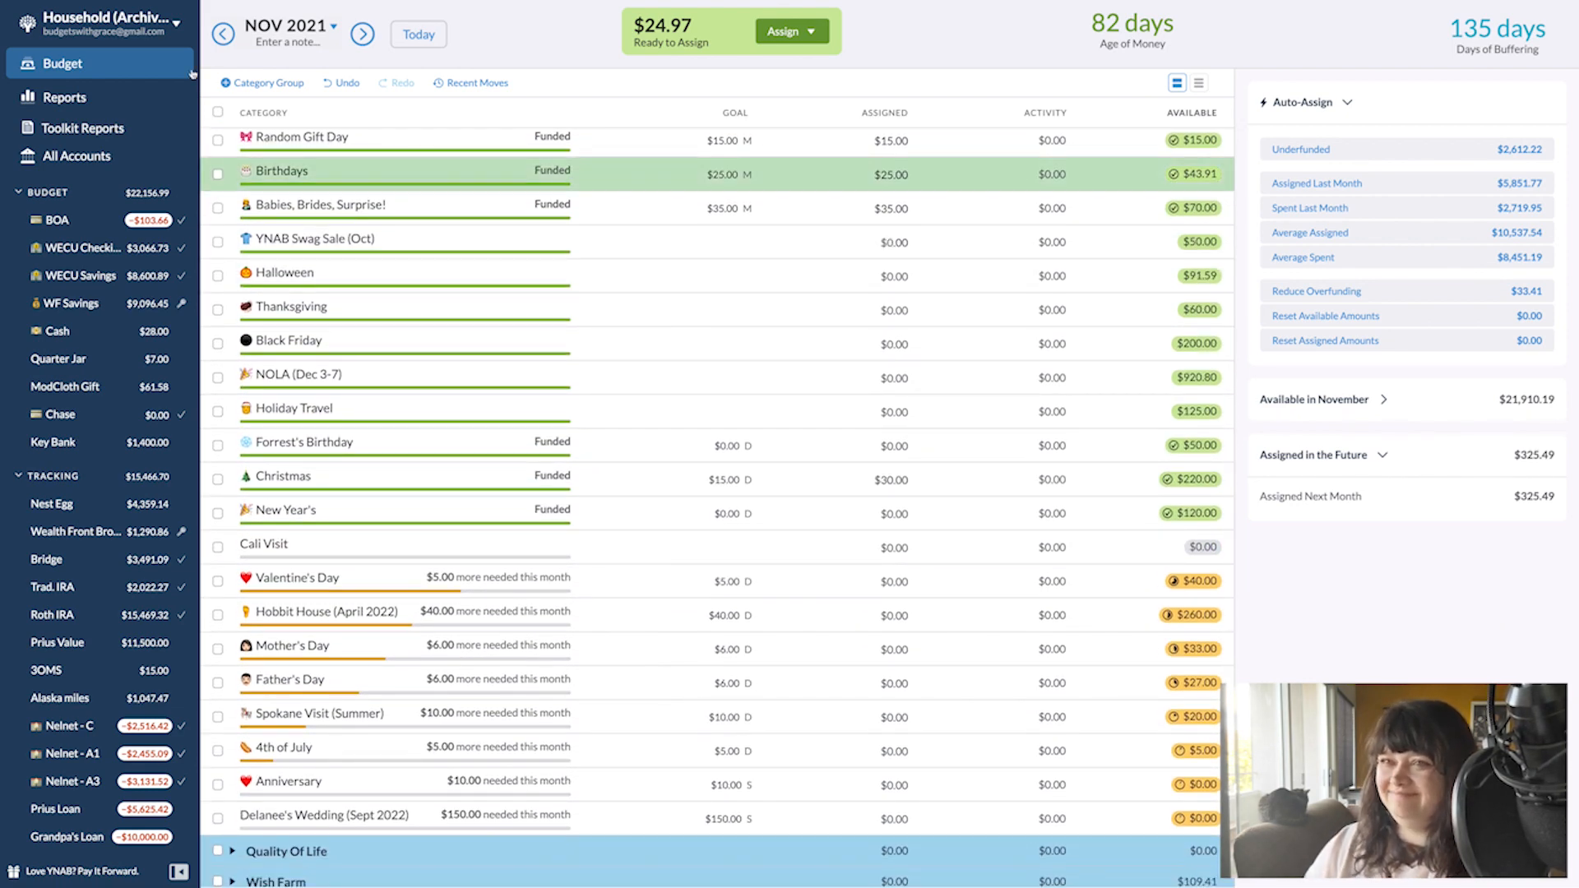
- Expand Nest Egg in October 2021 to examine its category assignments, and return to November 2021
click(224, 34)
scroll(672, 266, up, 6)
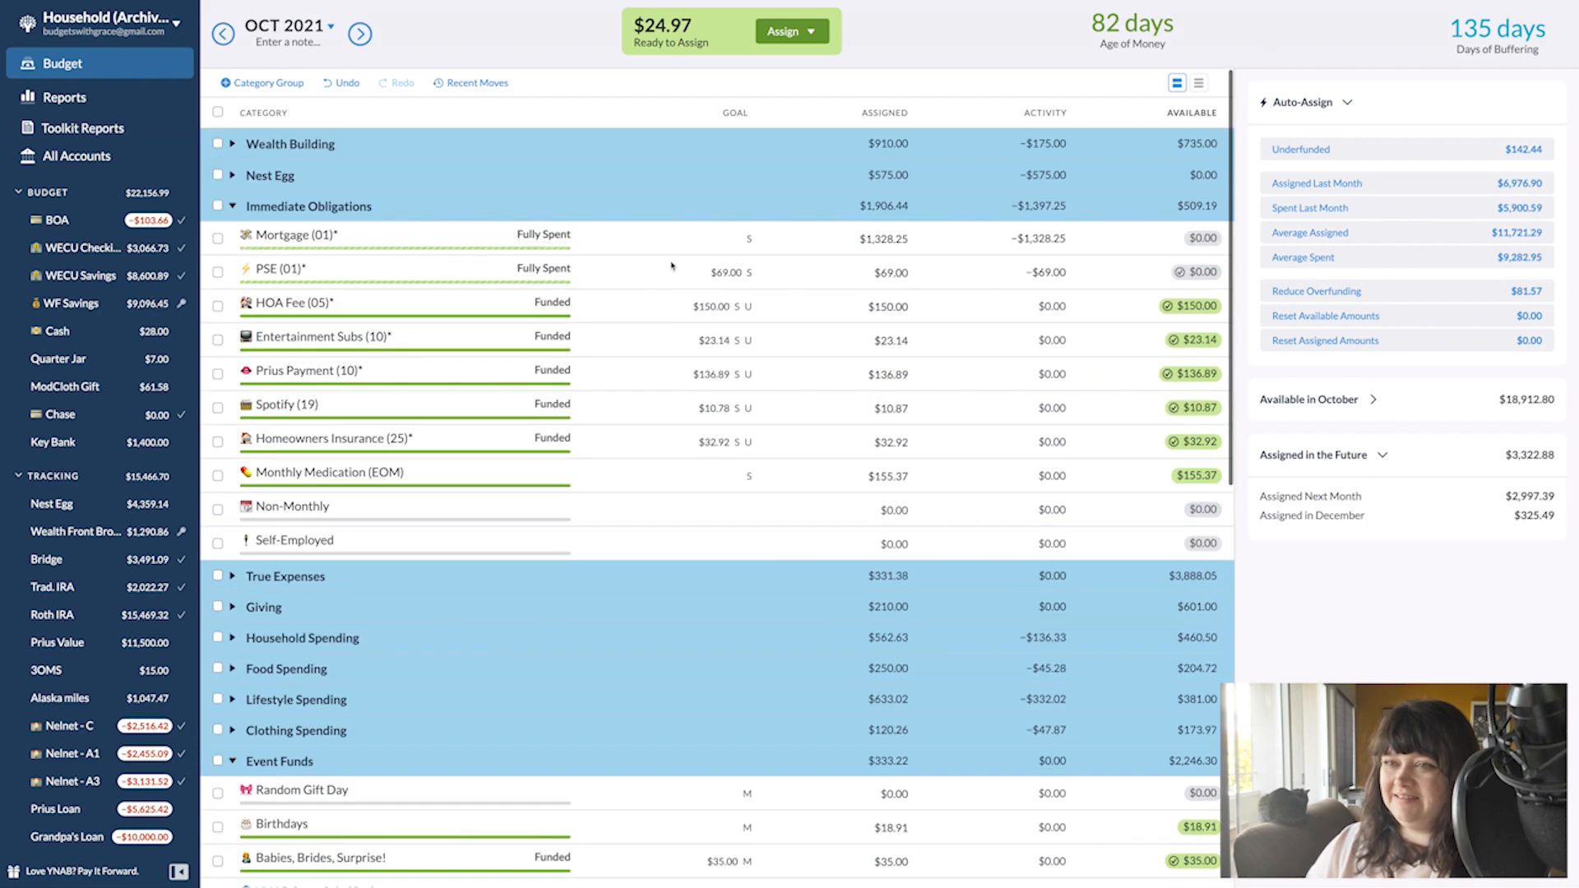
click(233, 175)
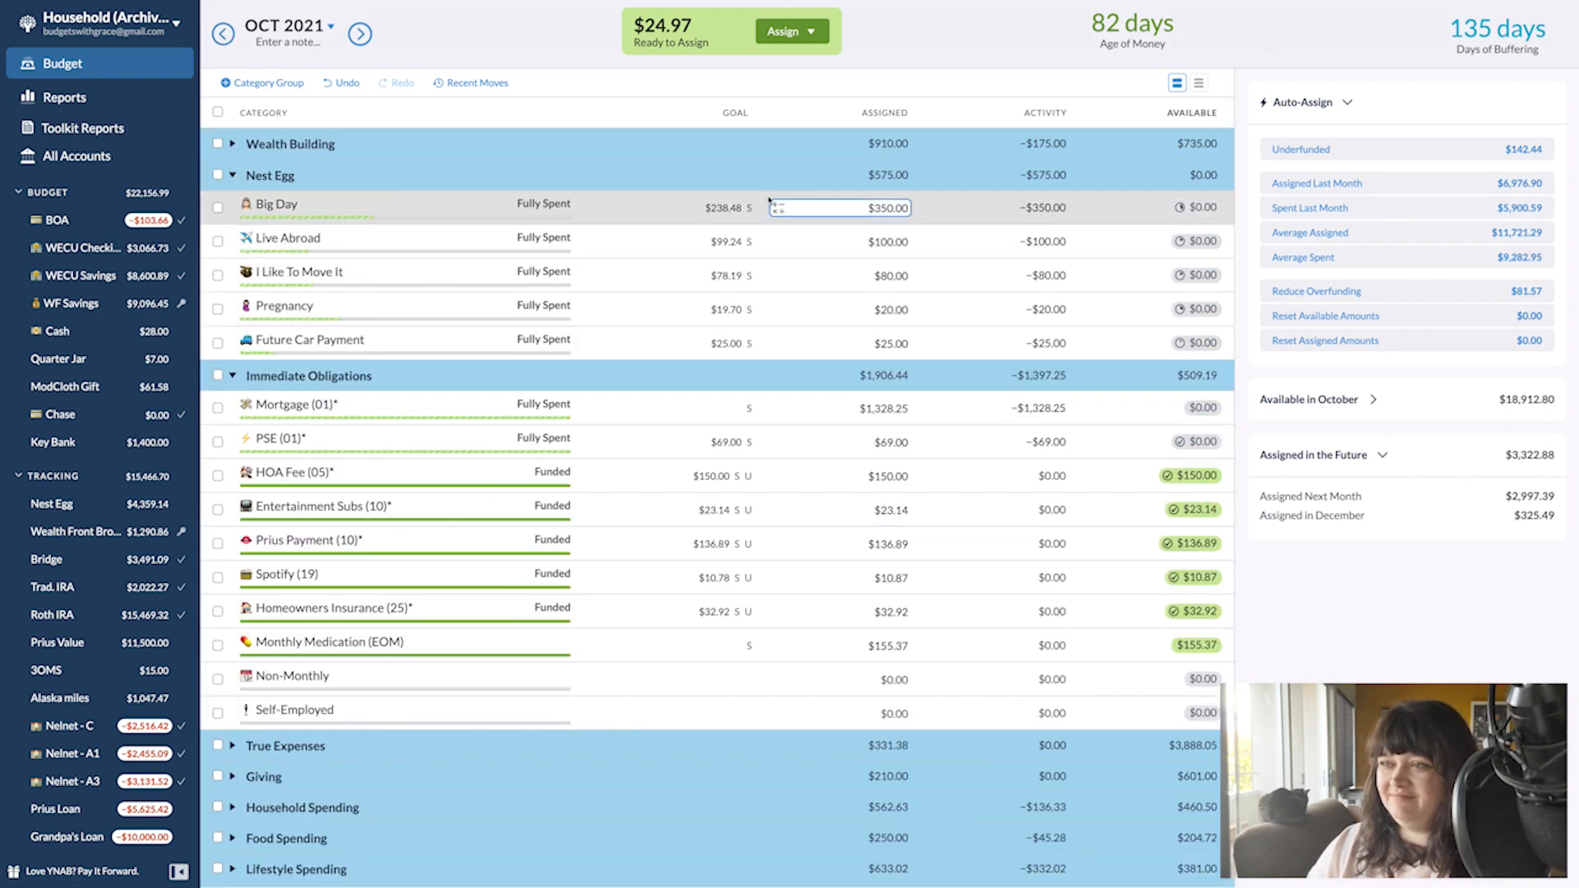
click(360, 34)
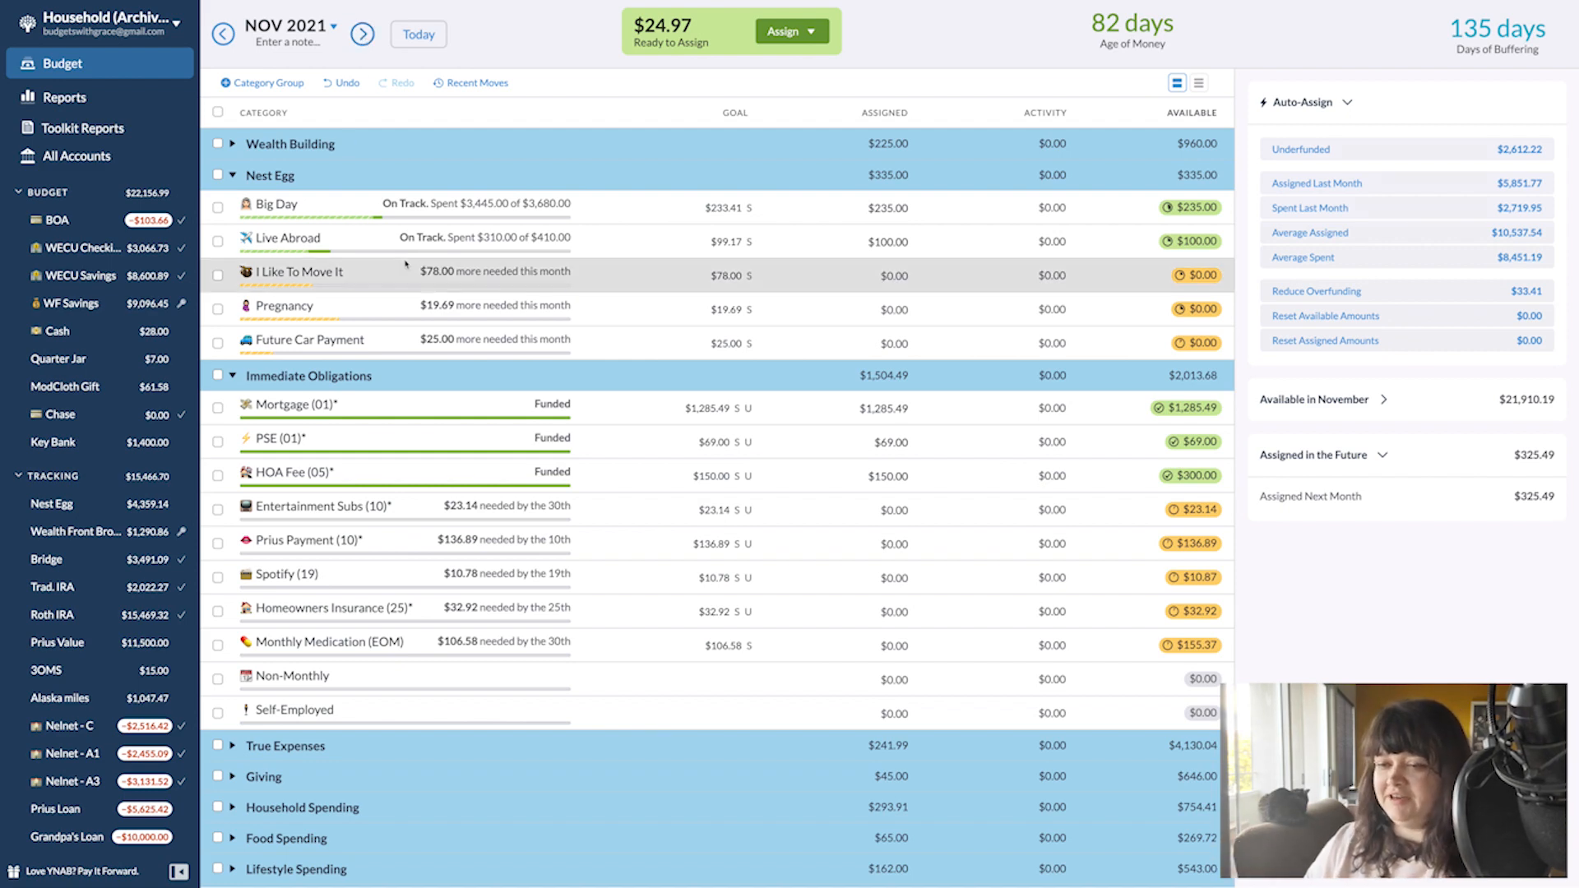
- Expand all category groups and review the November 2021 assignments and remaining funding needs from Wealth Building through Credit Card Payments
scroll(406, 263, down, 1)
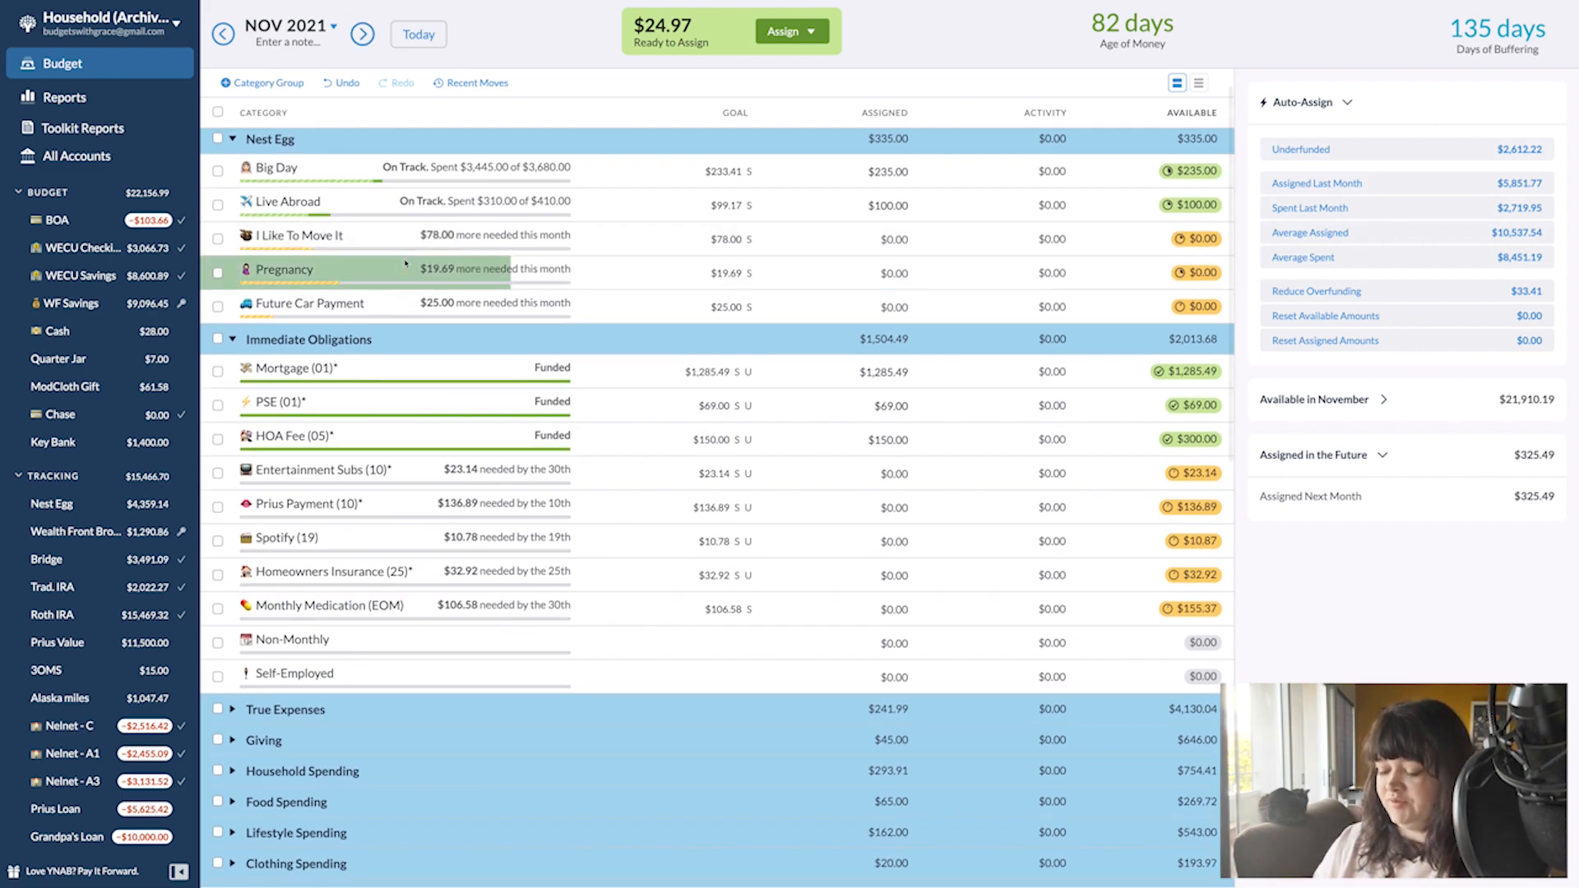
scroll(405, 263, up, 2)
scroll(406, 263, down, 15)
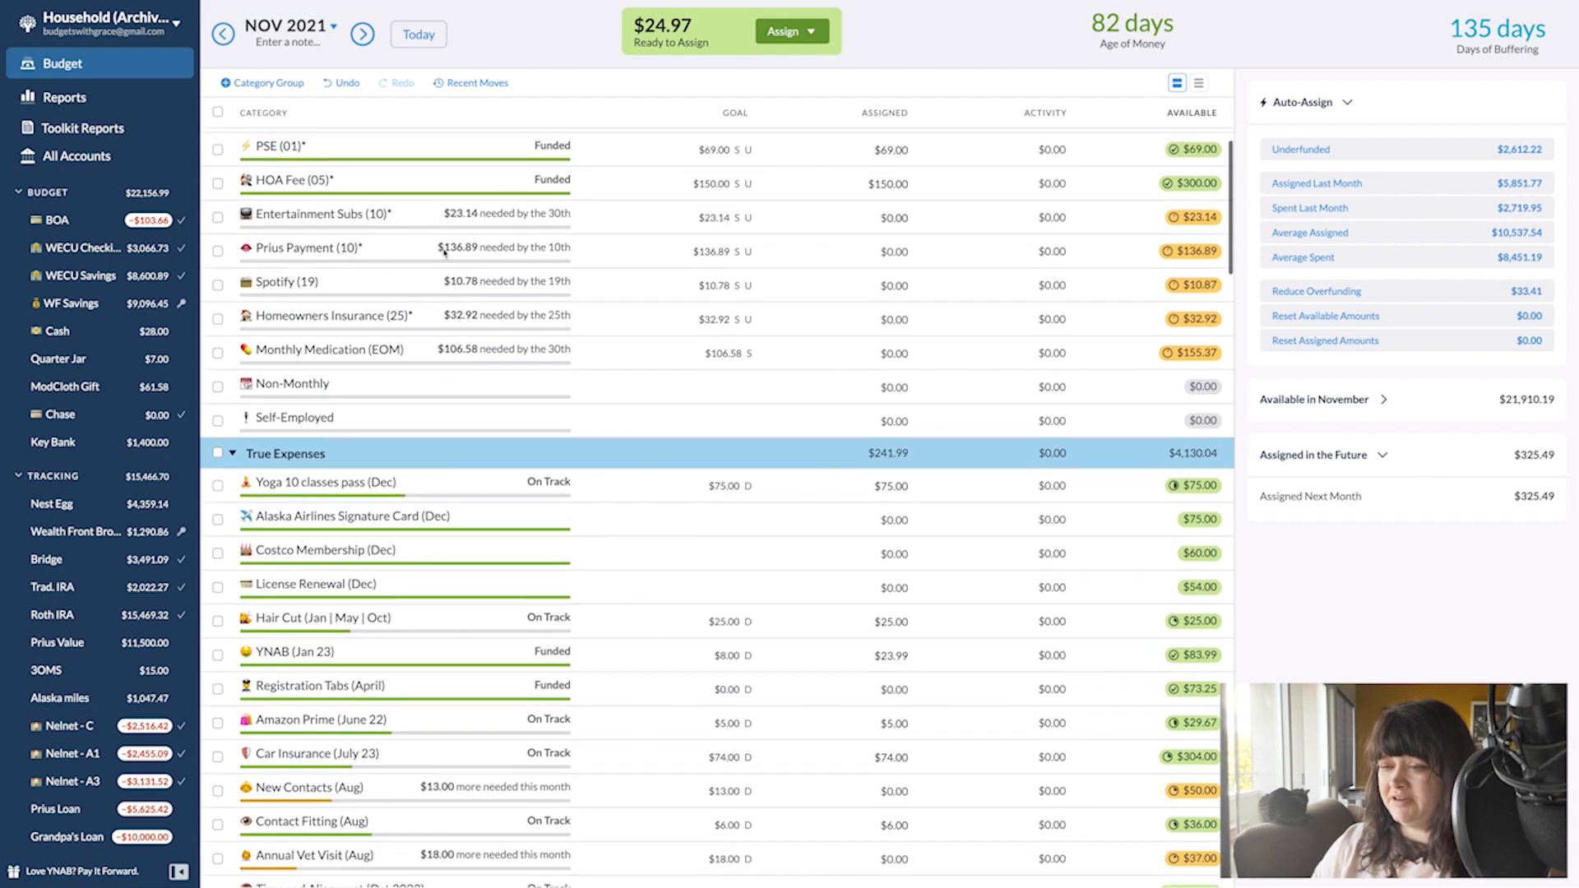
scroll(444, 254, down, 12)
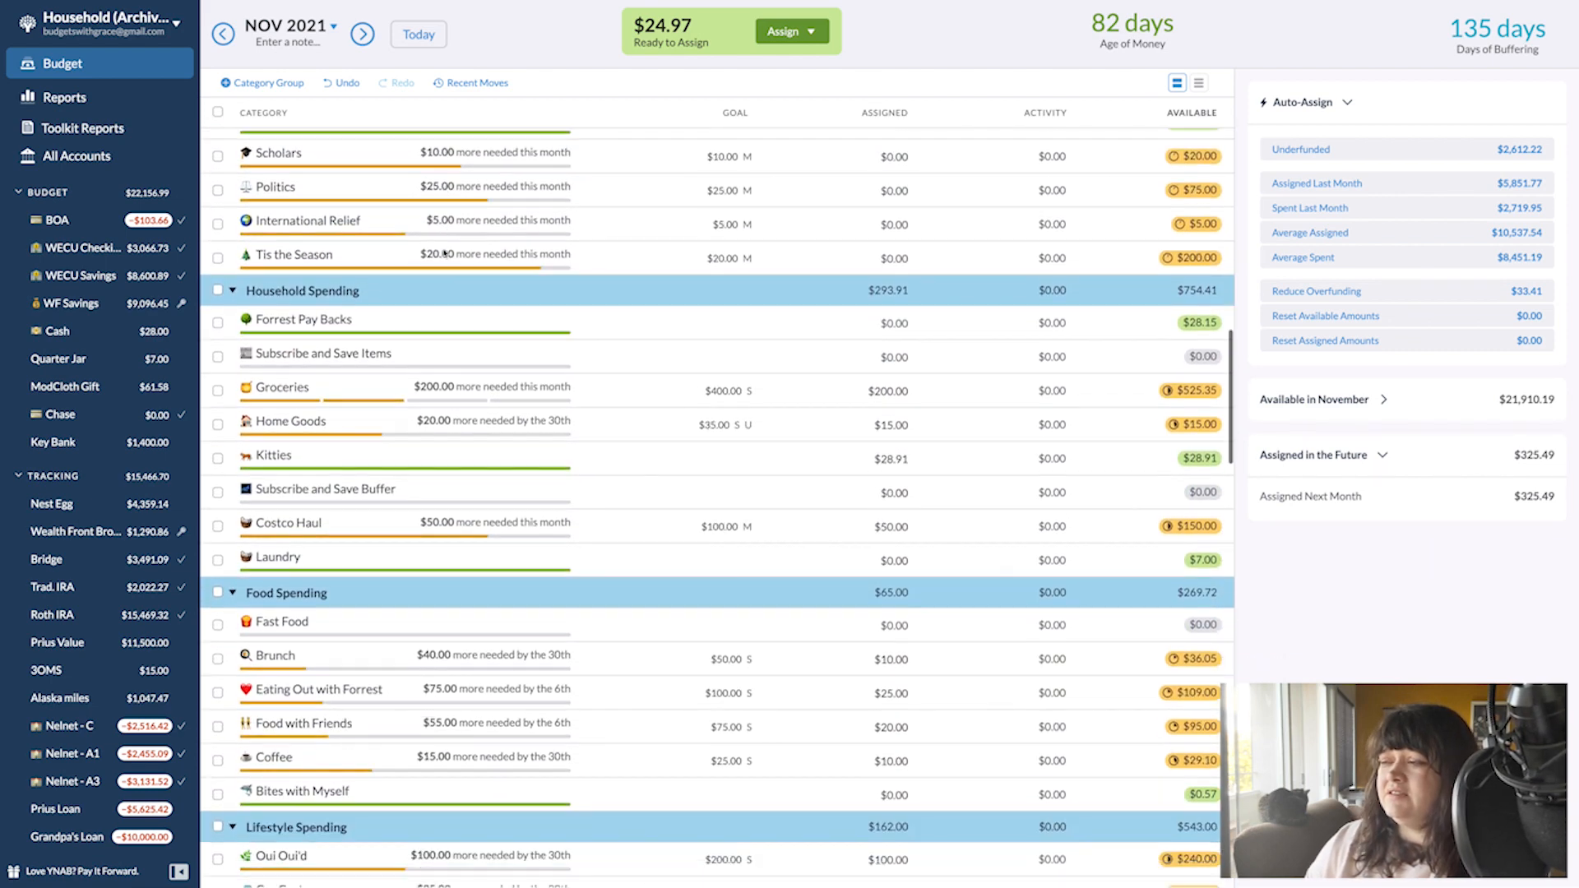
scroll(444, 253, down, 12)
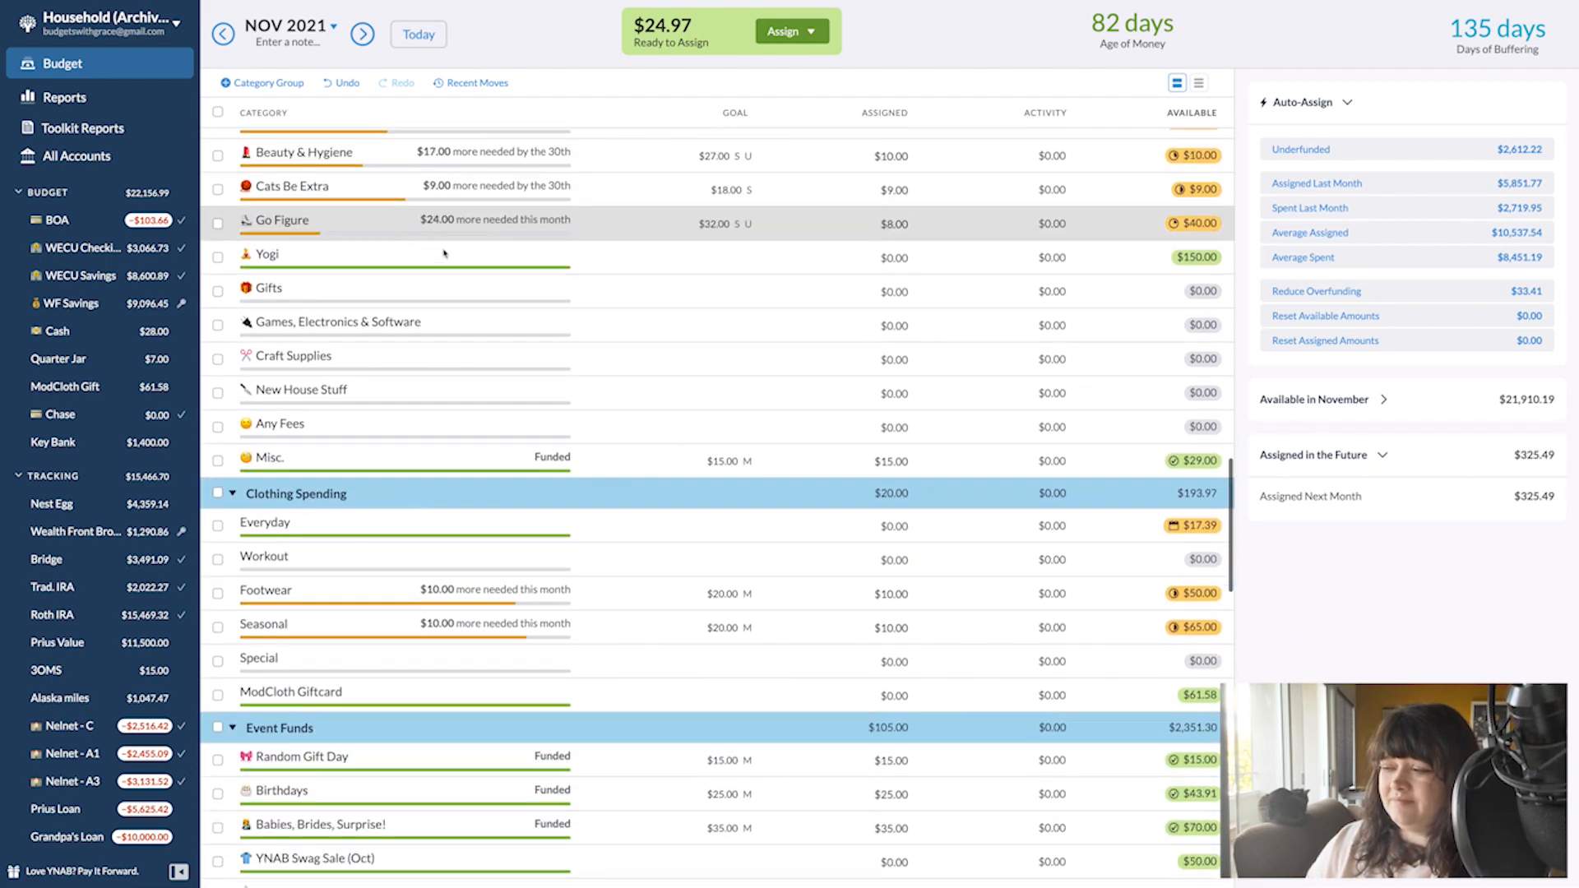
scroll(444, 253, down, 10)
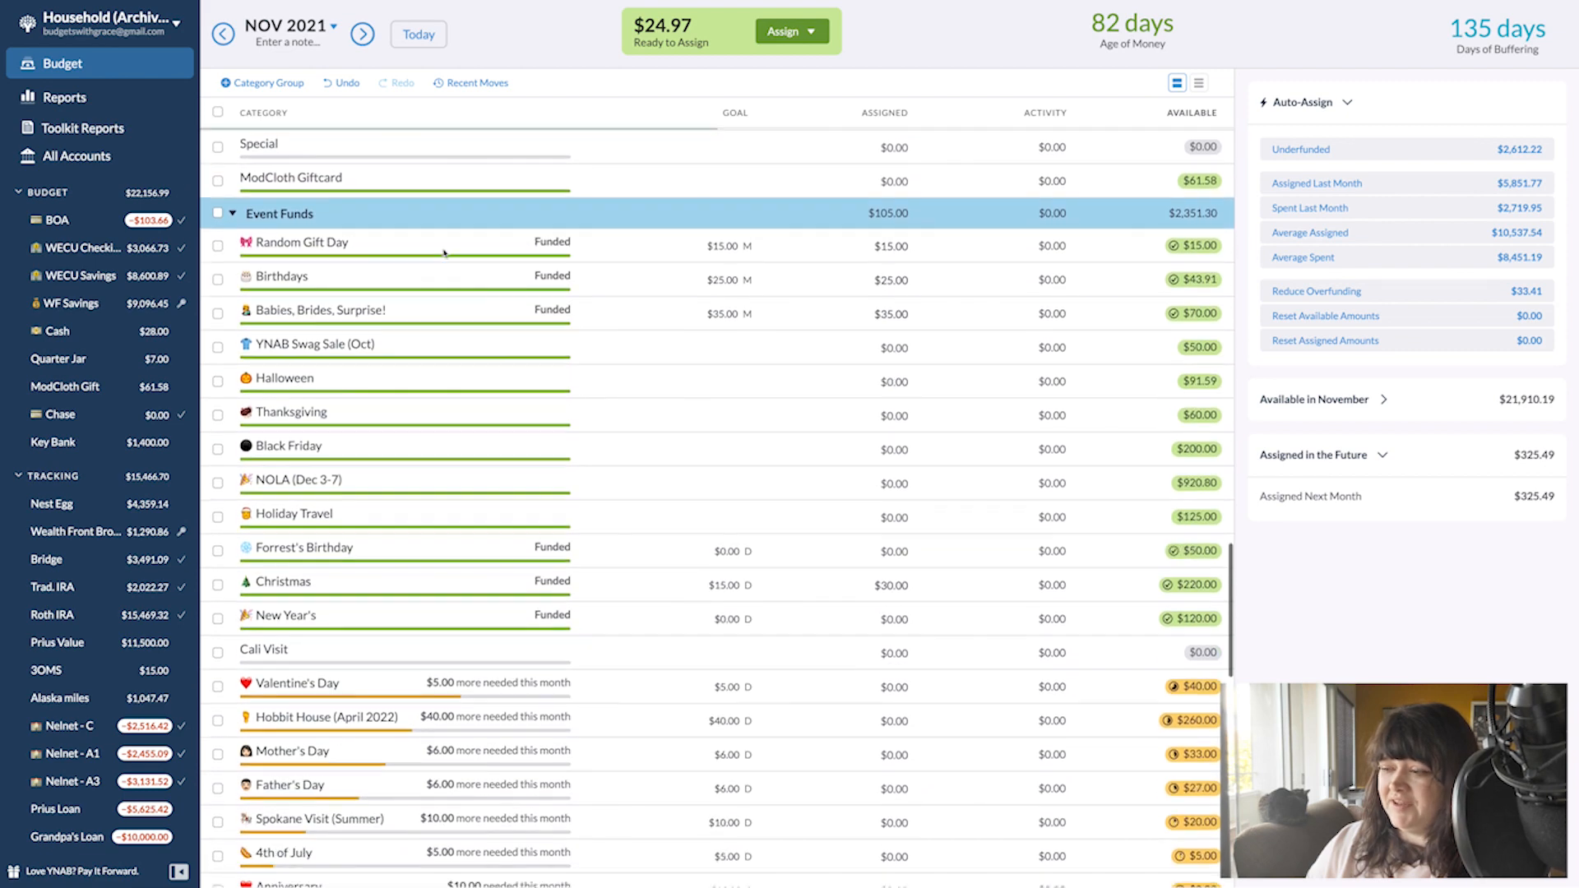
scroll(445, 253, down, 6)
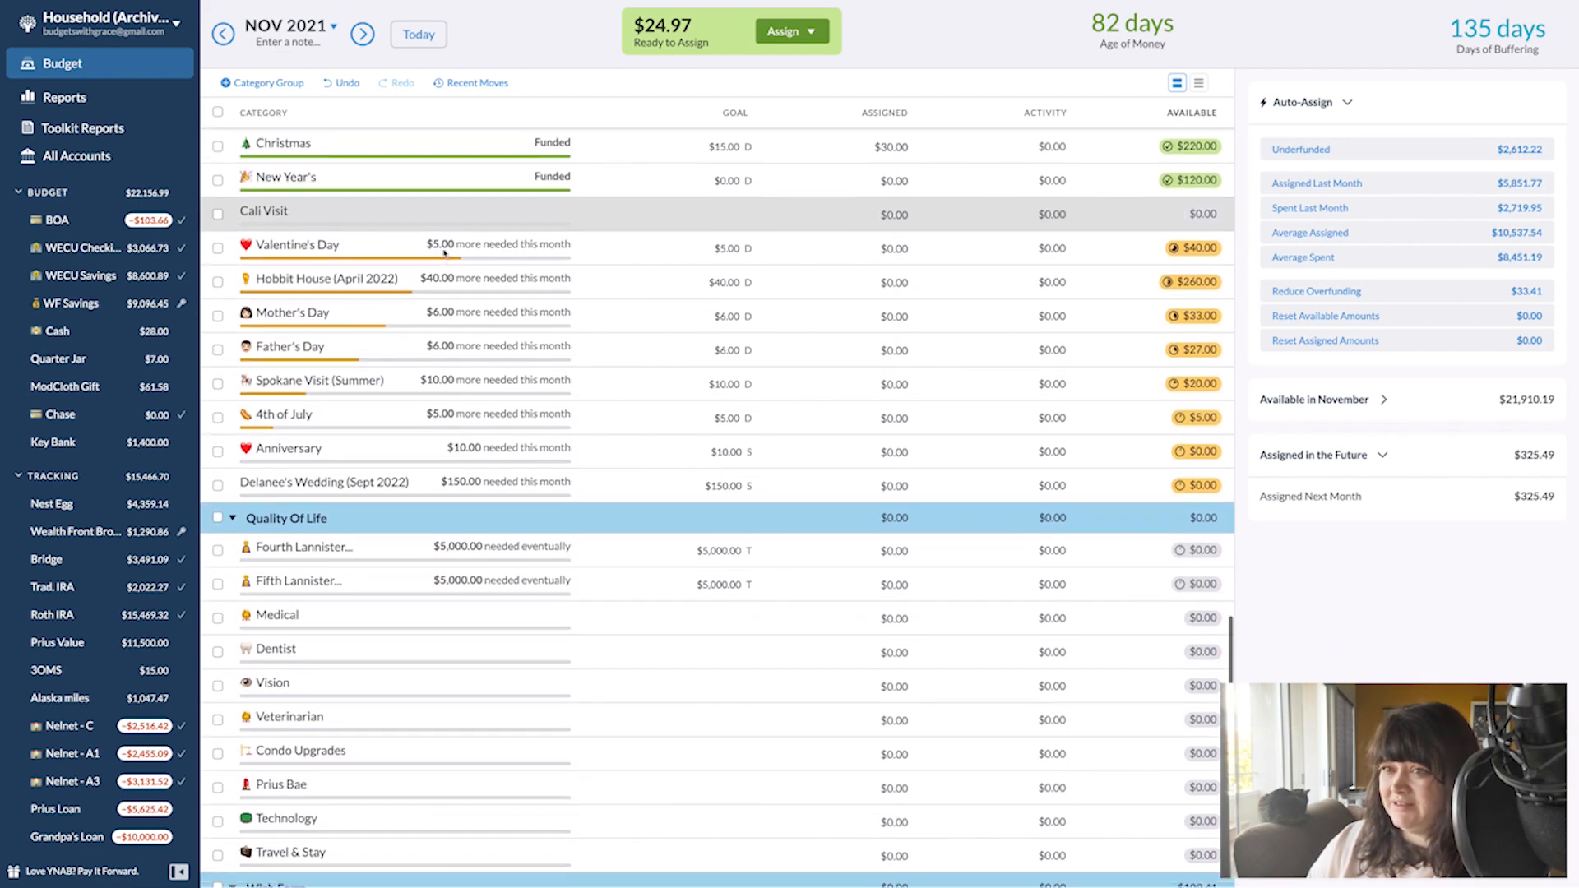
scroll(444, 254, down, 7)
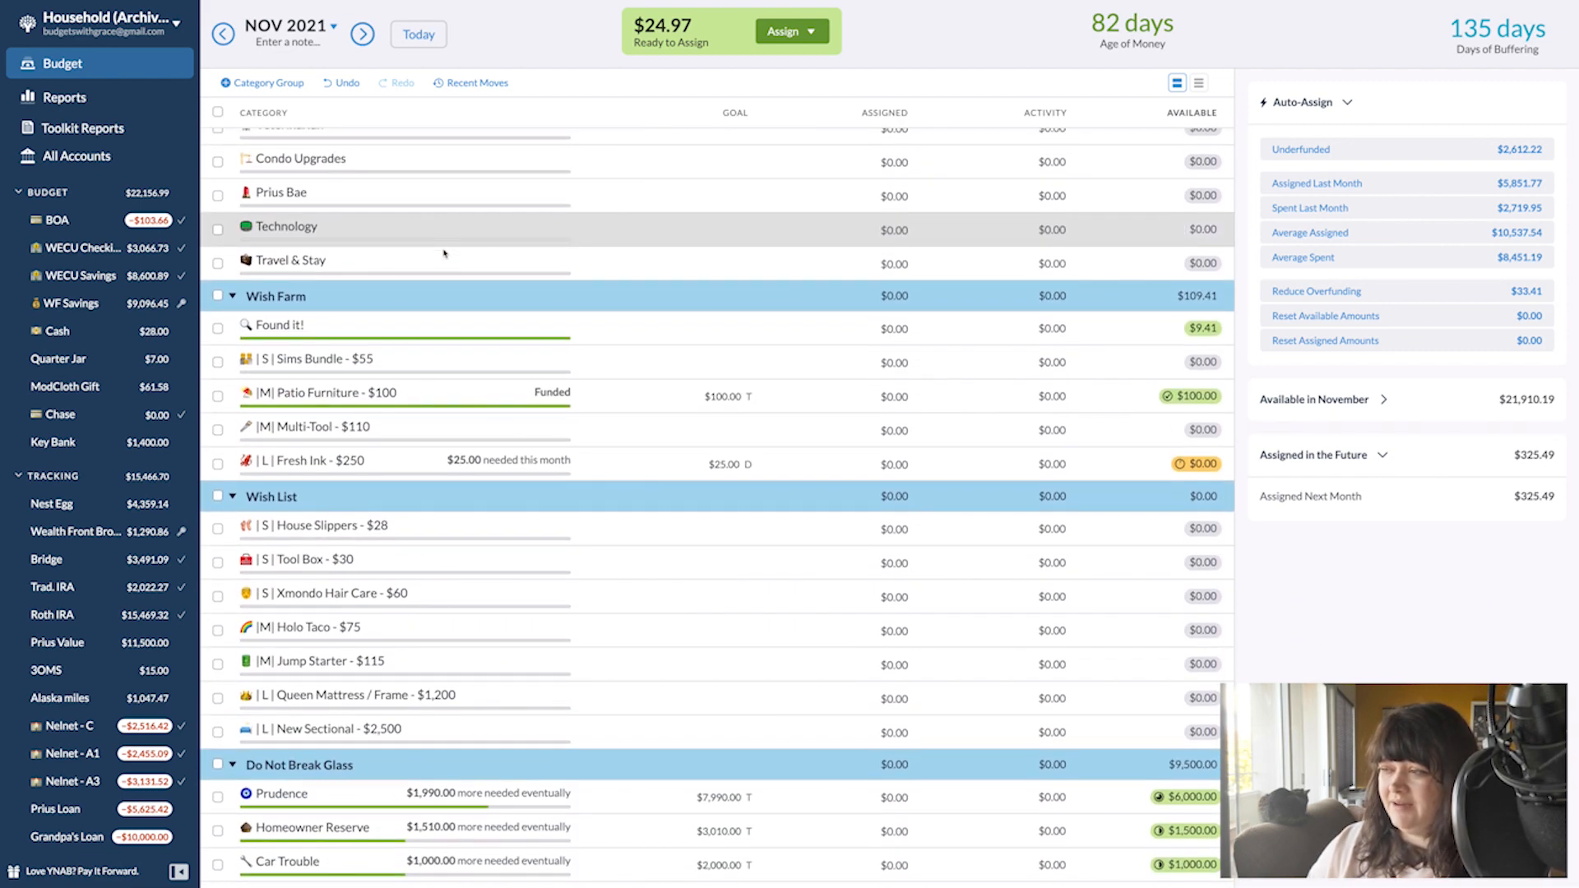
scroll(444, 254, down, 1)
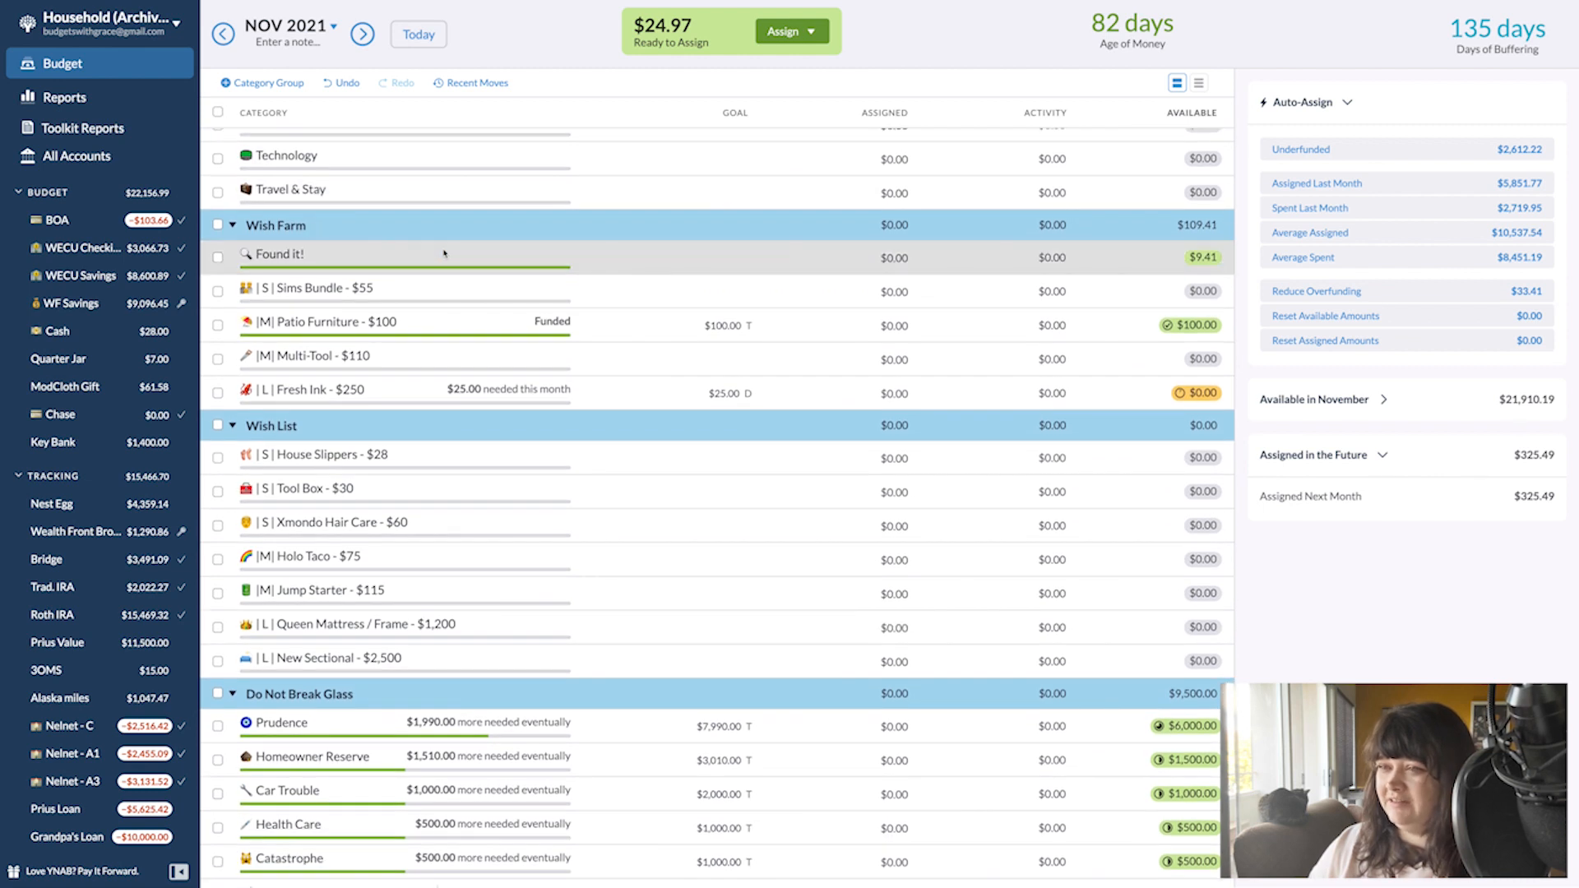
scroll(444, 254, down, 4)
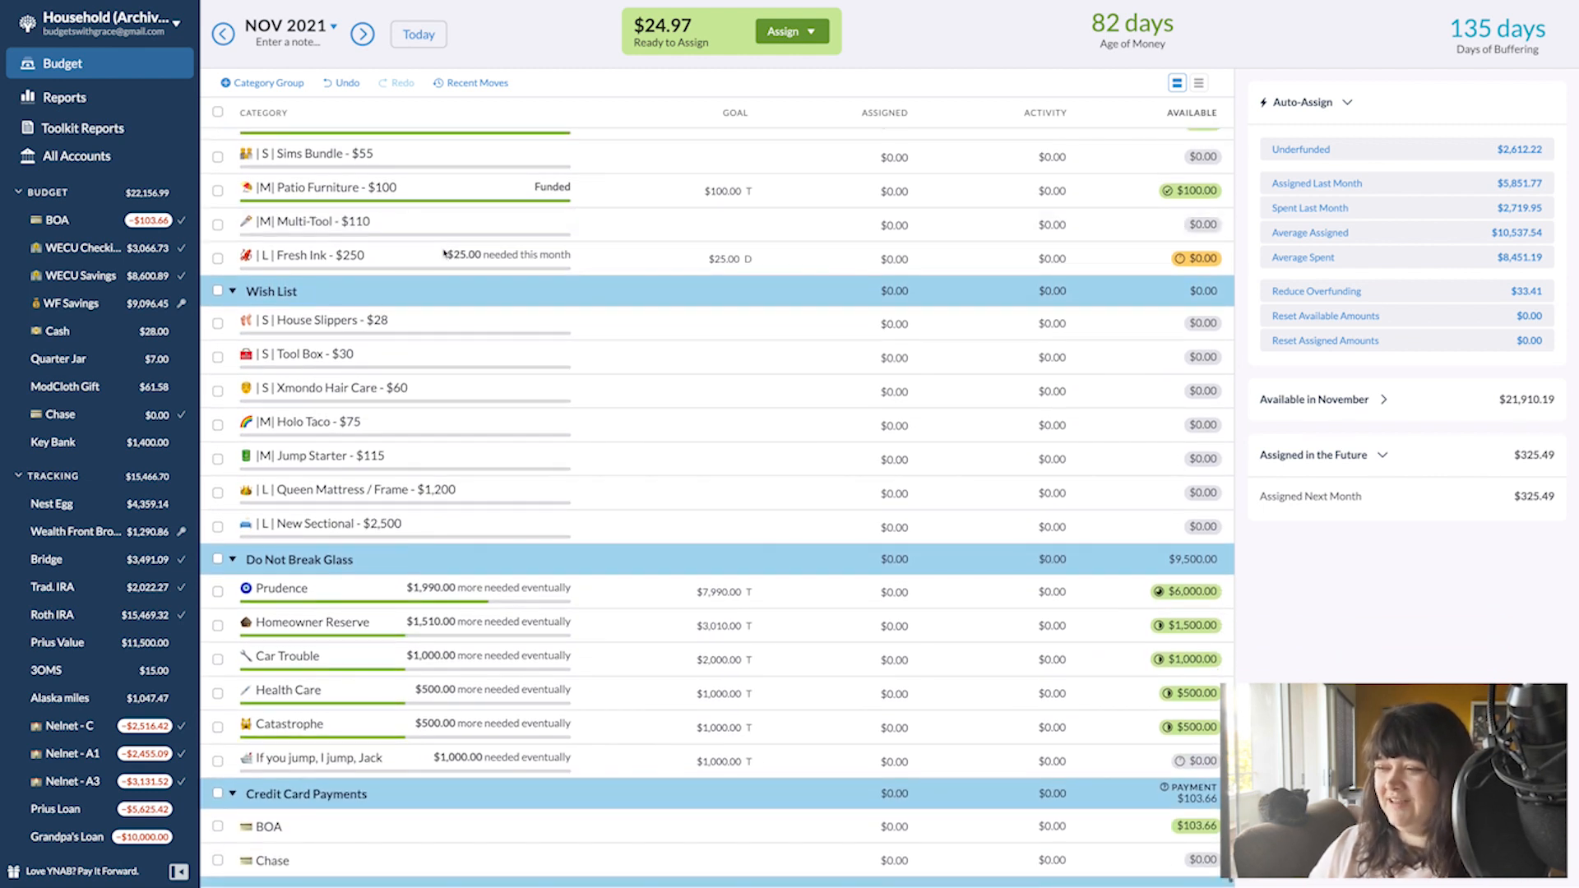
scroll(444, 253, down, 1)
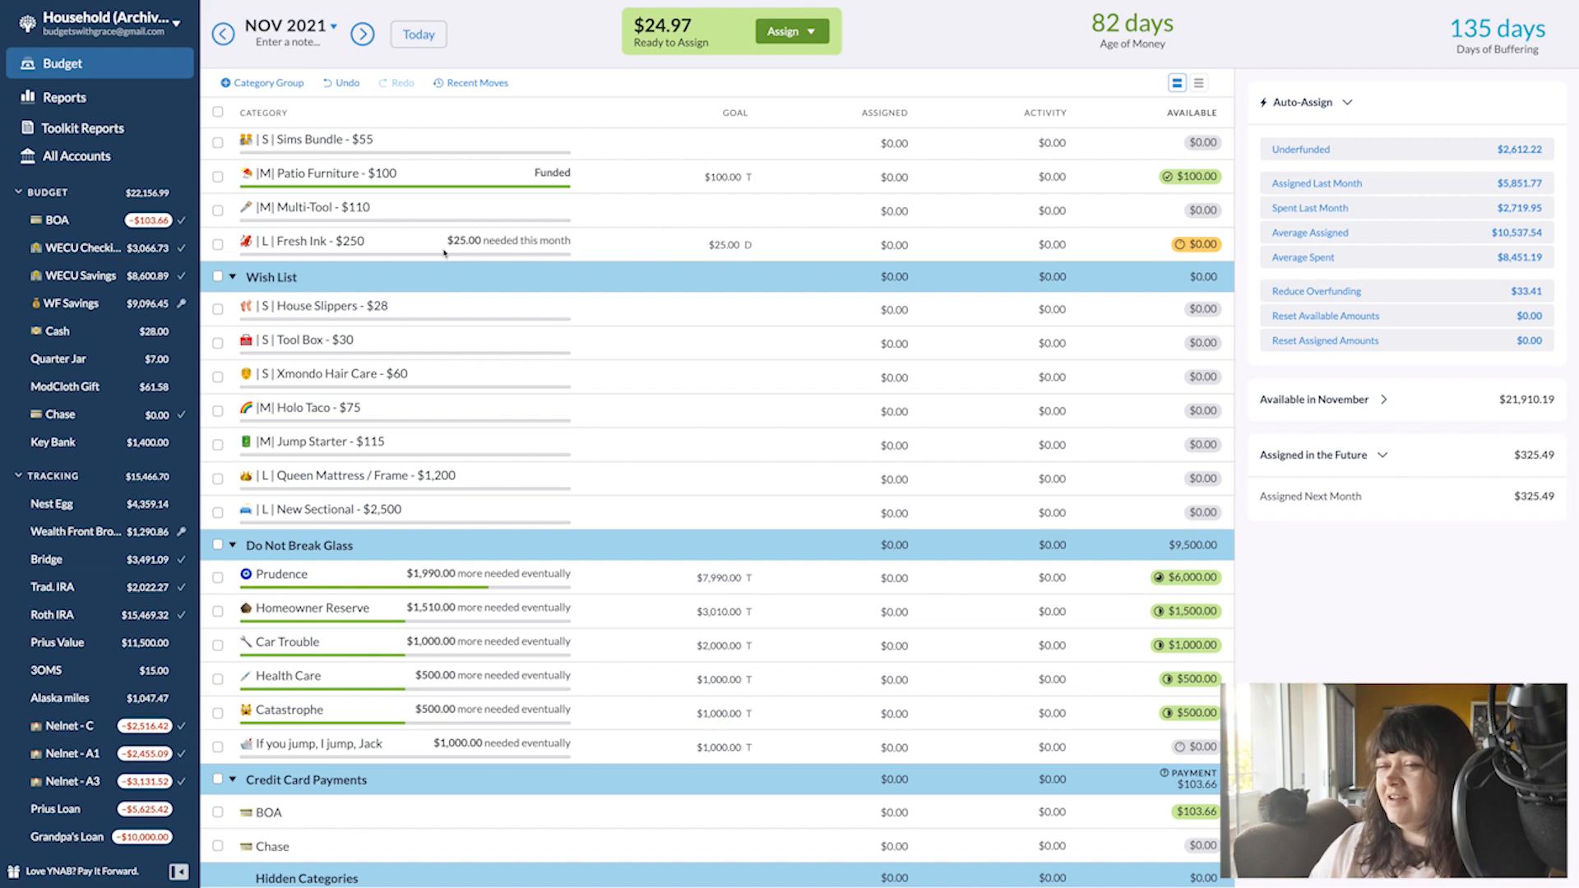
scroll(445, 253, up, 20)
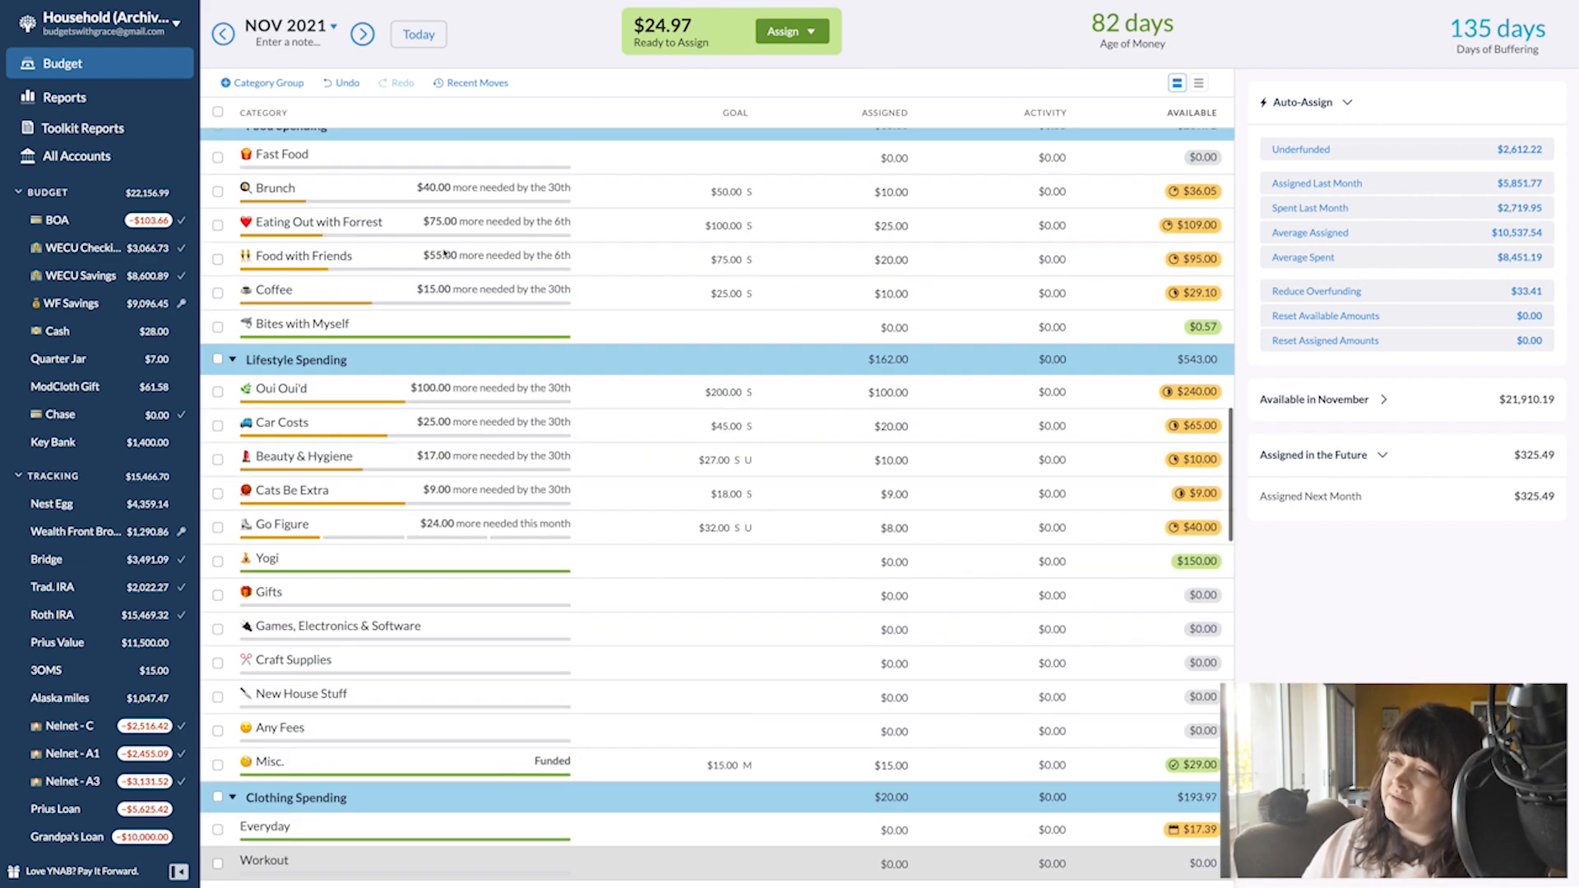
scroll(444, 254, up, 15)
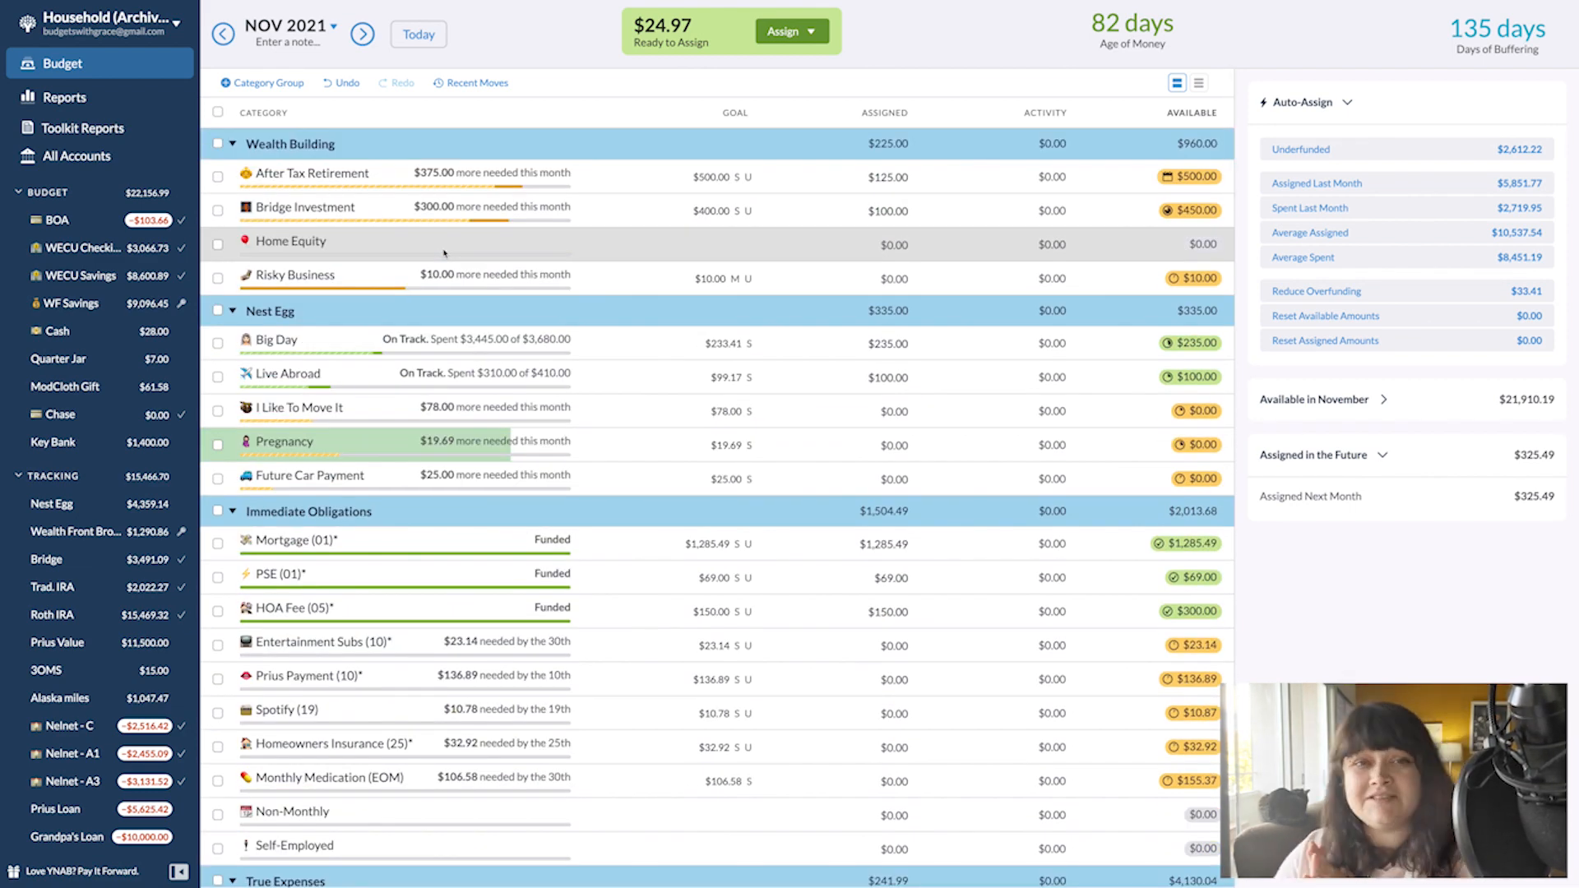